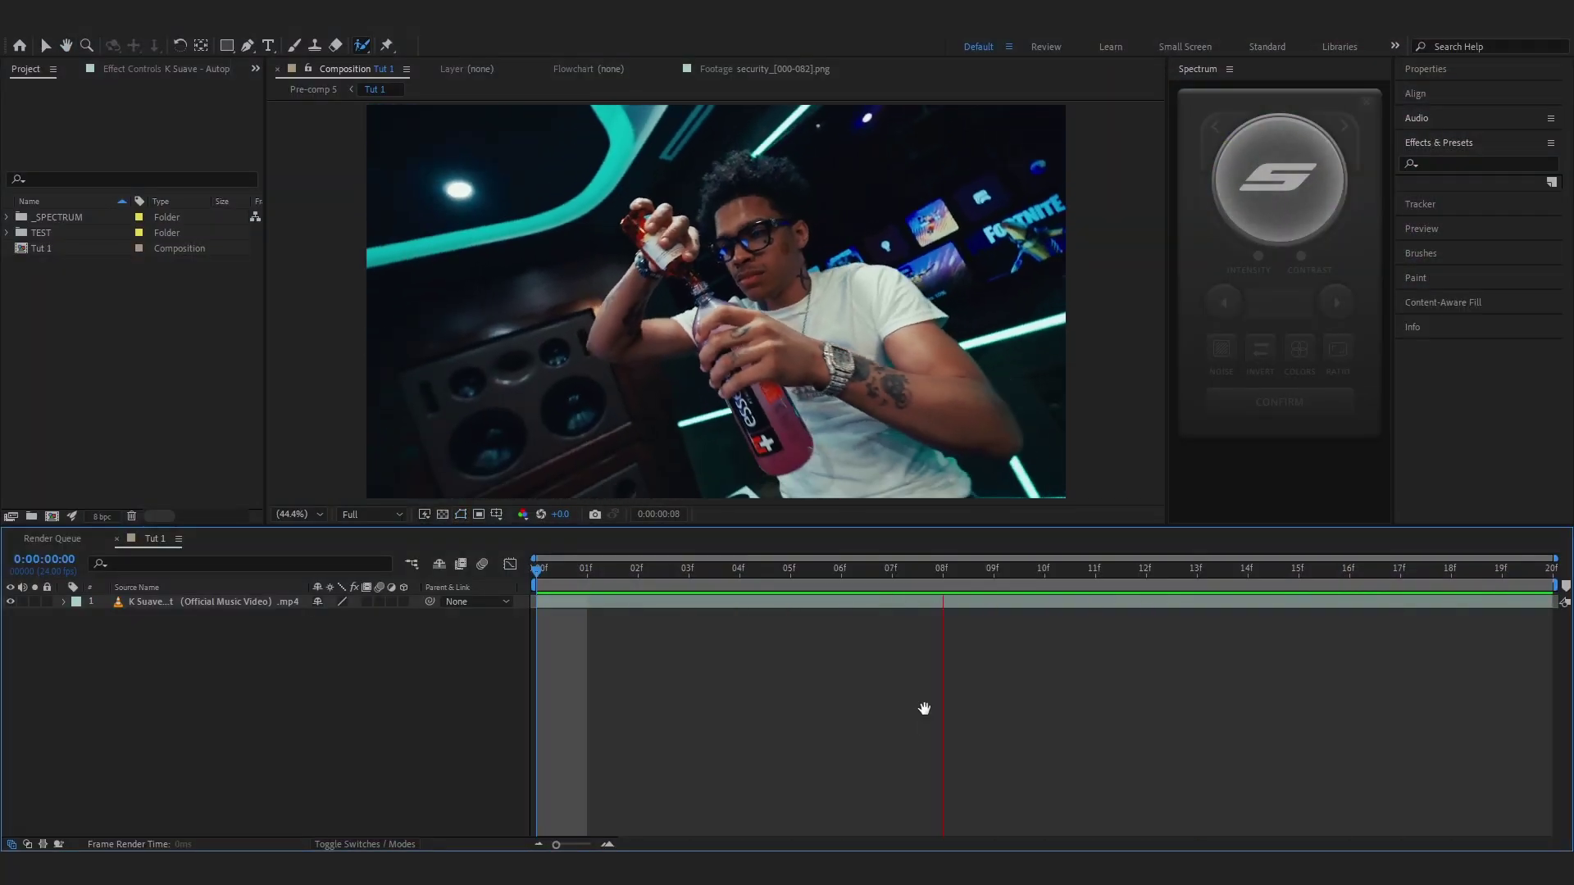
key("space")
left_click(1377, 496)
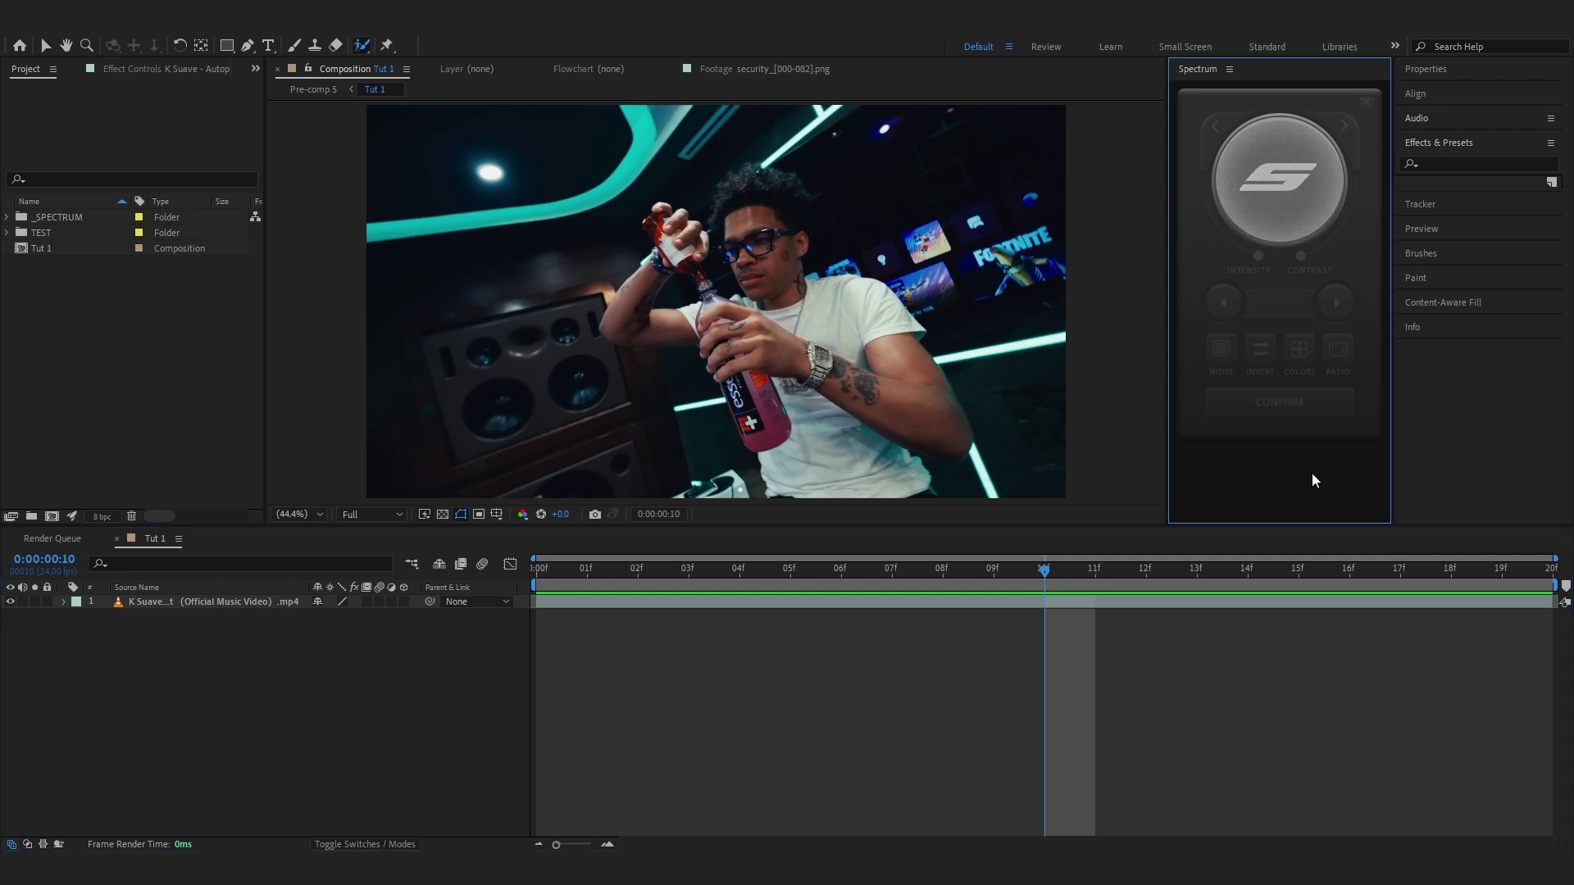
left_click(1064, 667)
key("Page_Down")
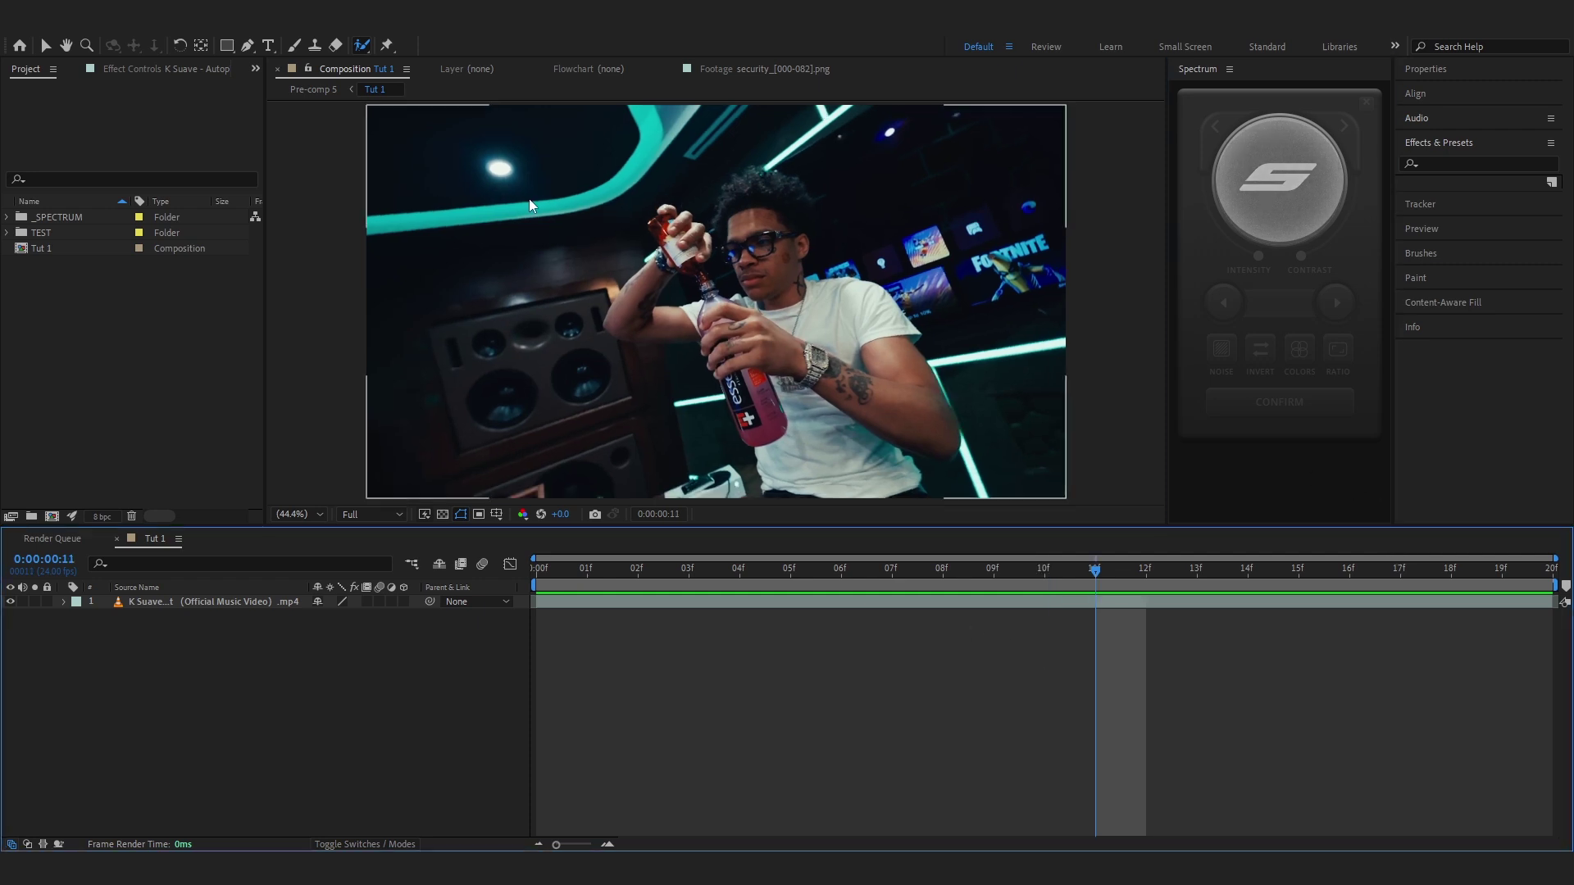
left_click(304, 28)
left_click(787, 242)
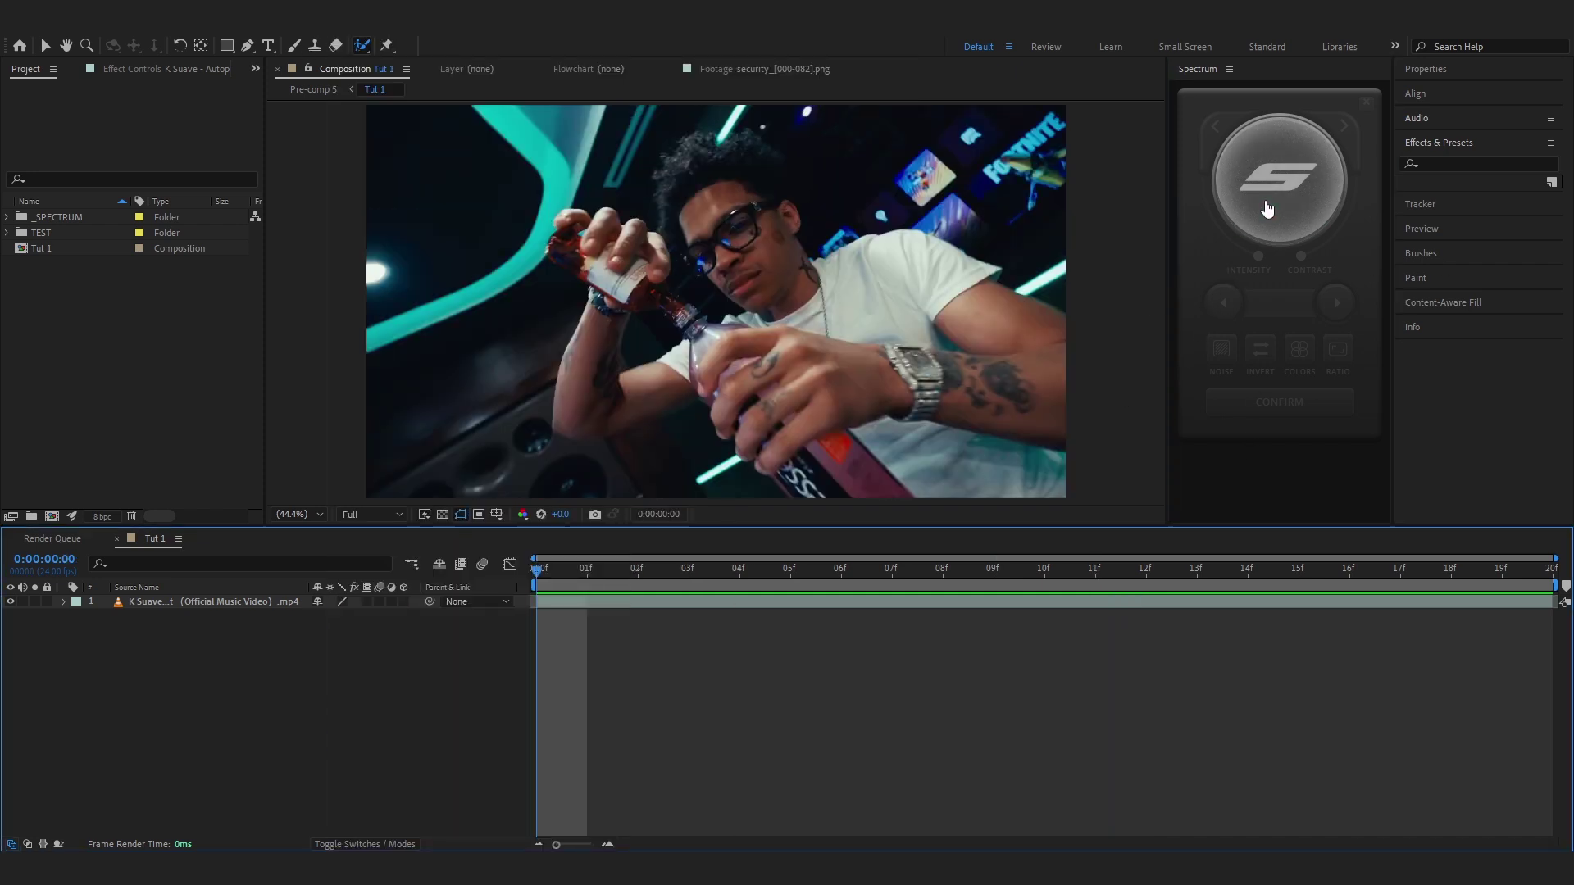
Apply the Spectrum effect to the Tut 1 clip, fine-tune its intensity and raise its contrast slightly.
left_click(1269, 223)
left_click(1272, 206)
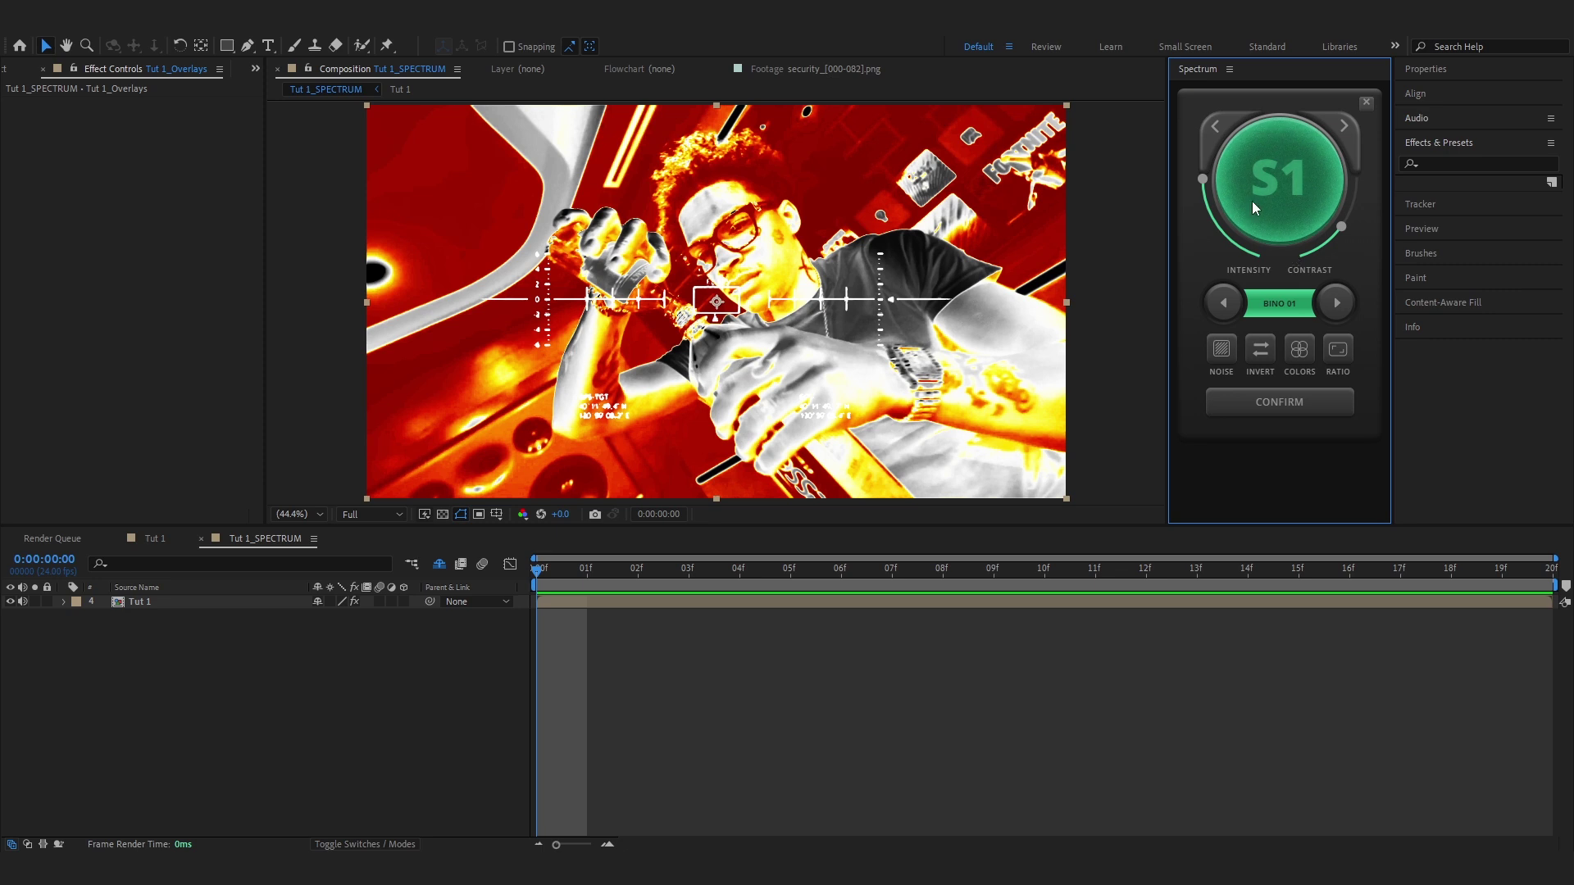
left_click_drag(1203, 181, 1175, 149)
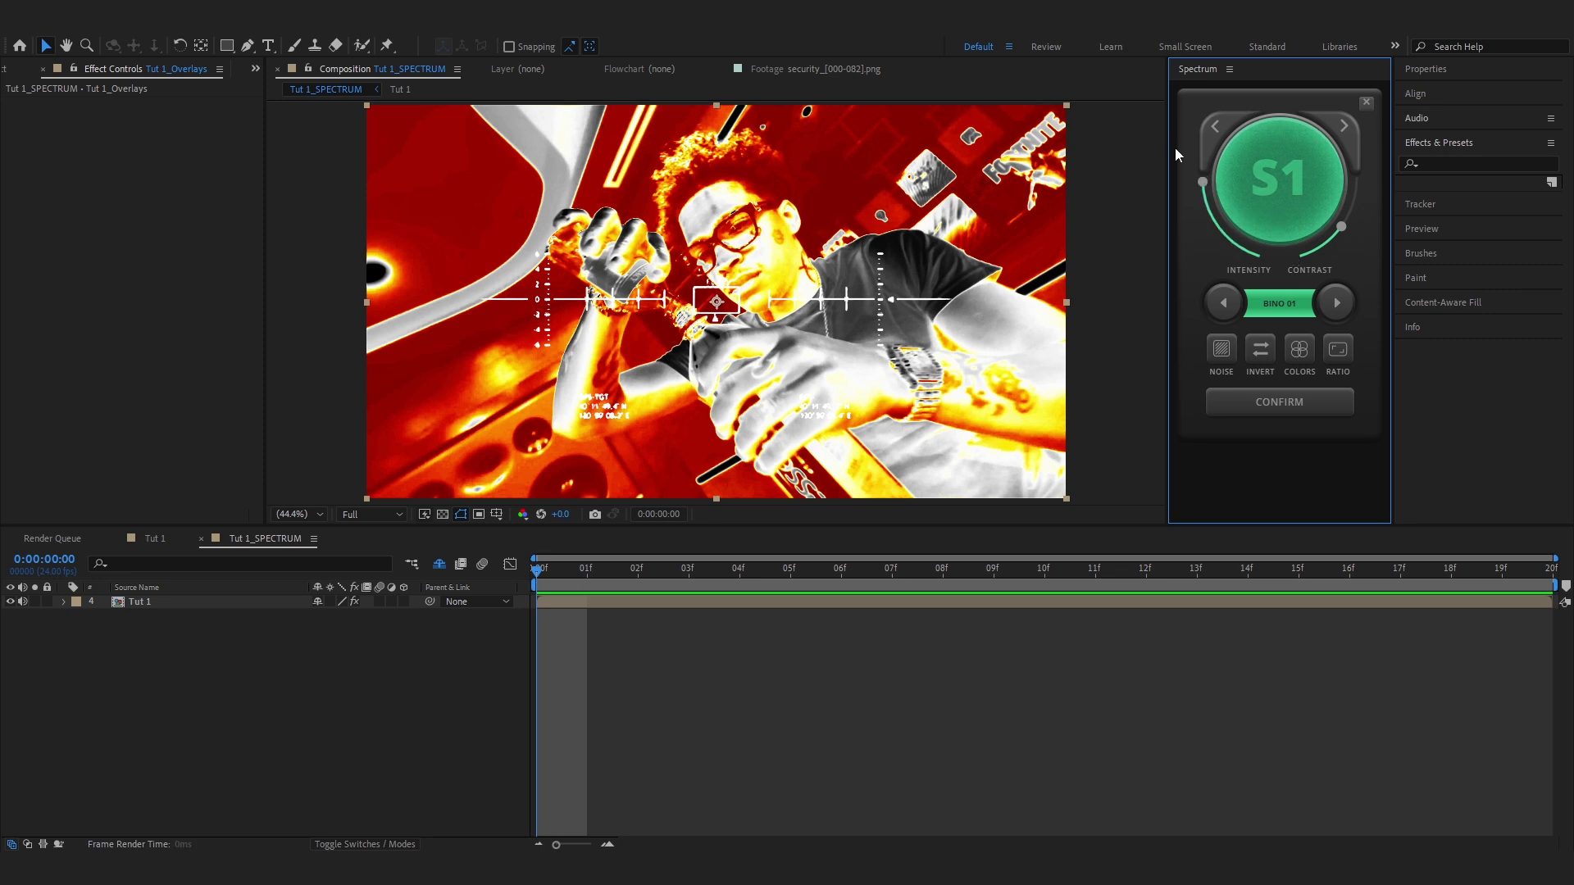
mouse_move(1341, 231)
left_mouse_down()
mouse_move(1356, 207)
mouse_move(1347, 219)
left_mouse_up()
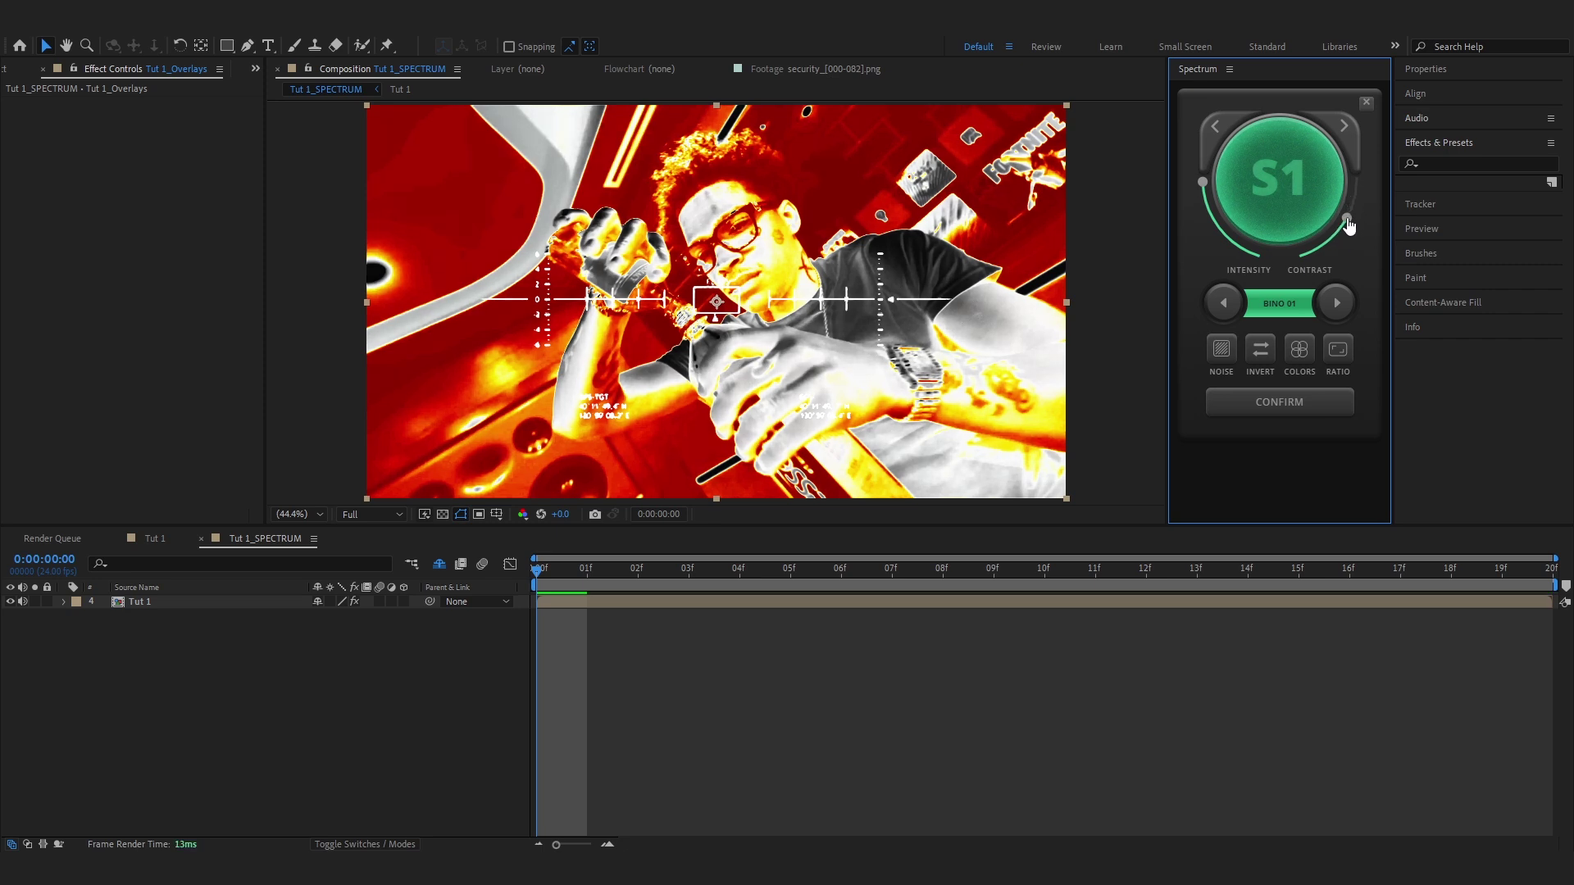
Browse the Spectrum color looks in both directions and choose S5.
left_click(1344, 127)
left_click(1344, 127)
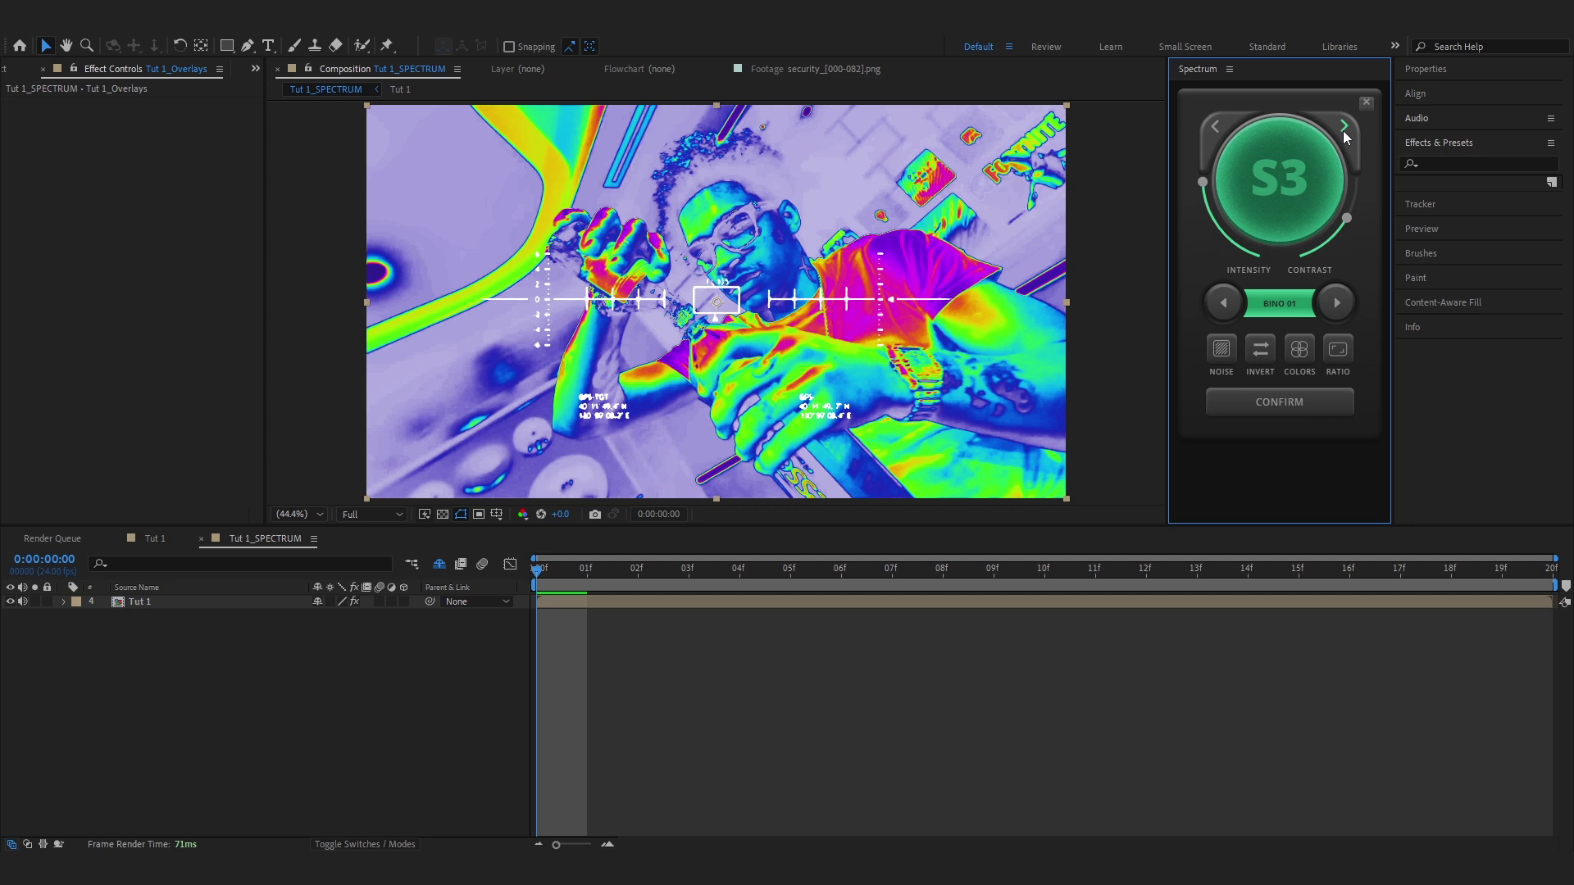
left_click(1344, 127)
left_click(1344, 127)
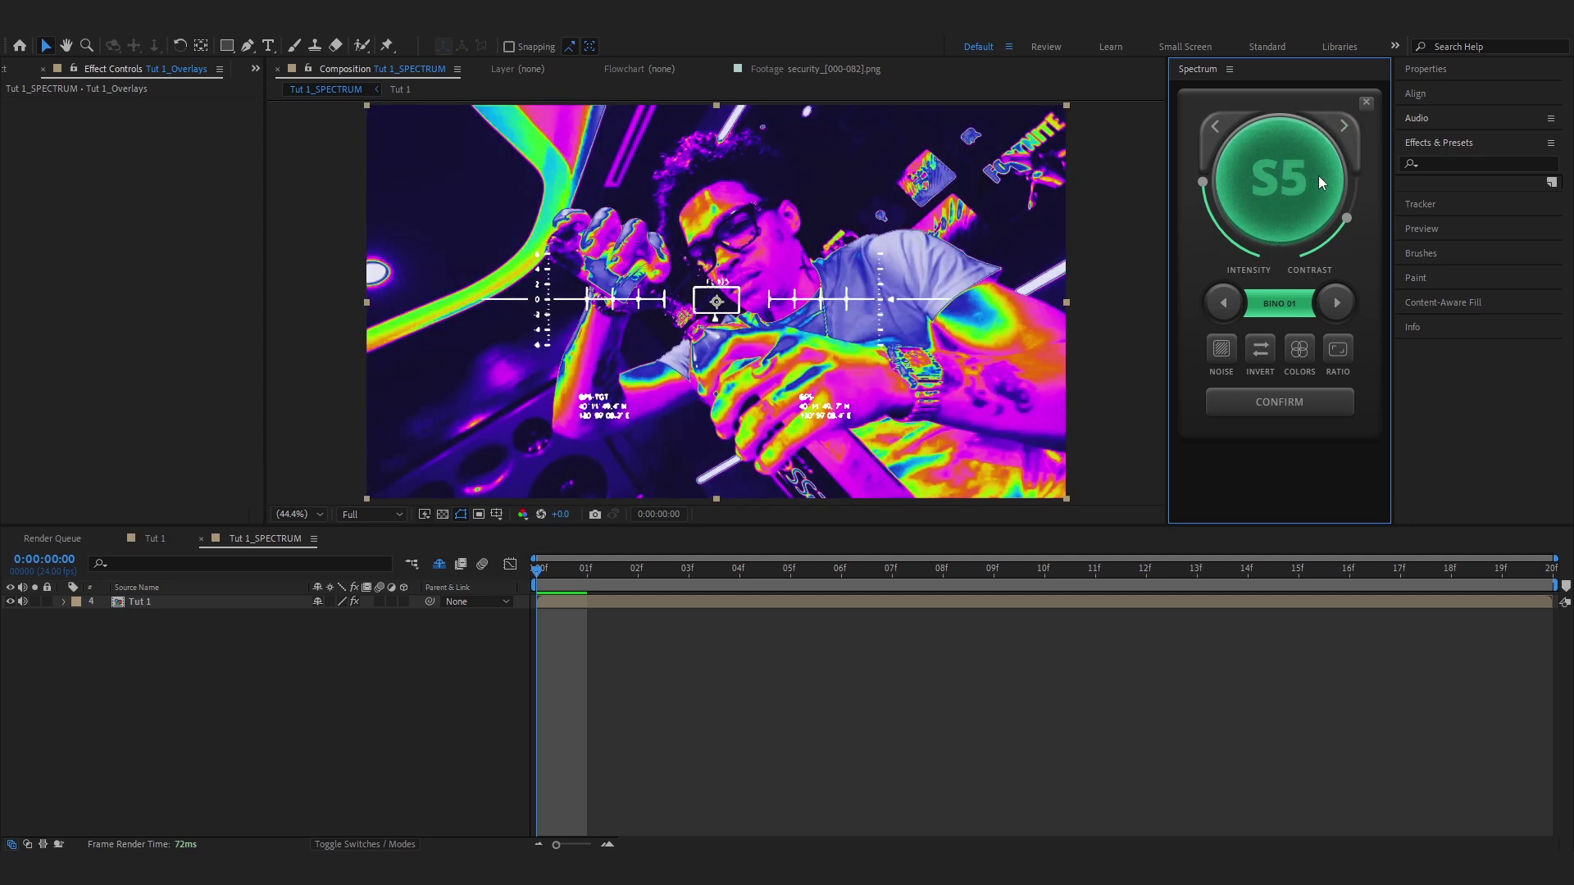
left_click(1343, 129)
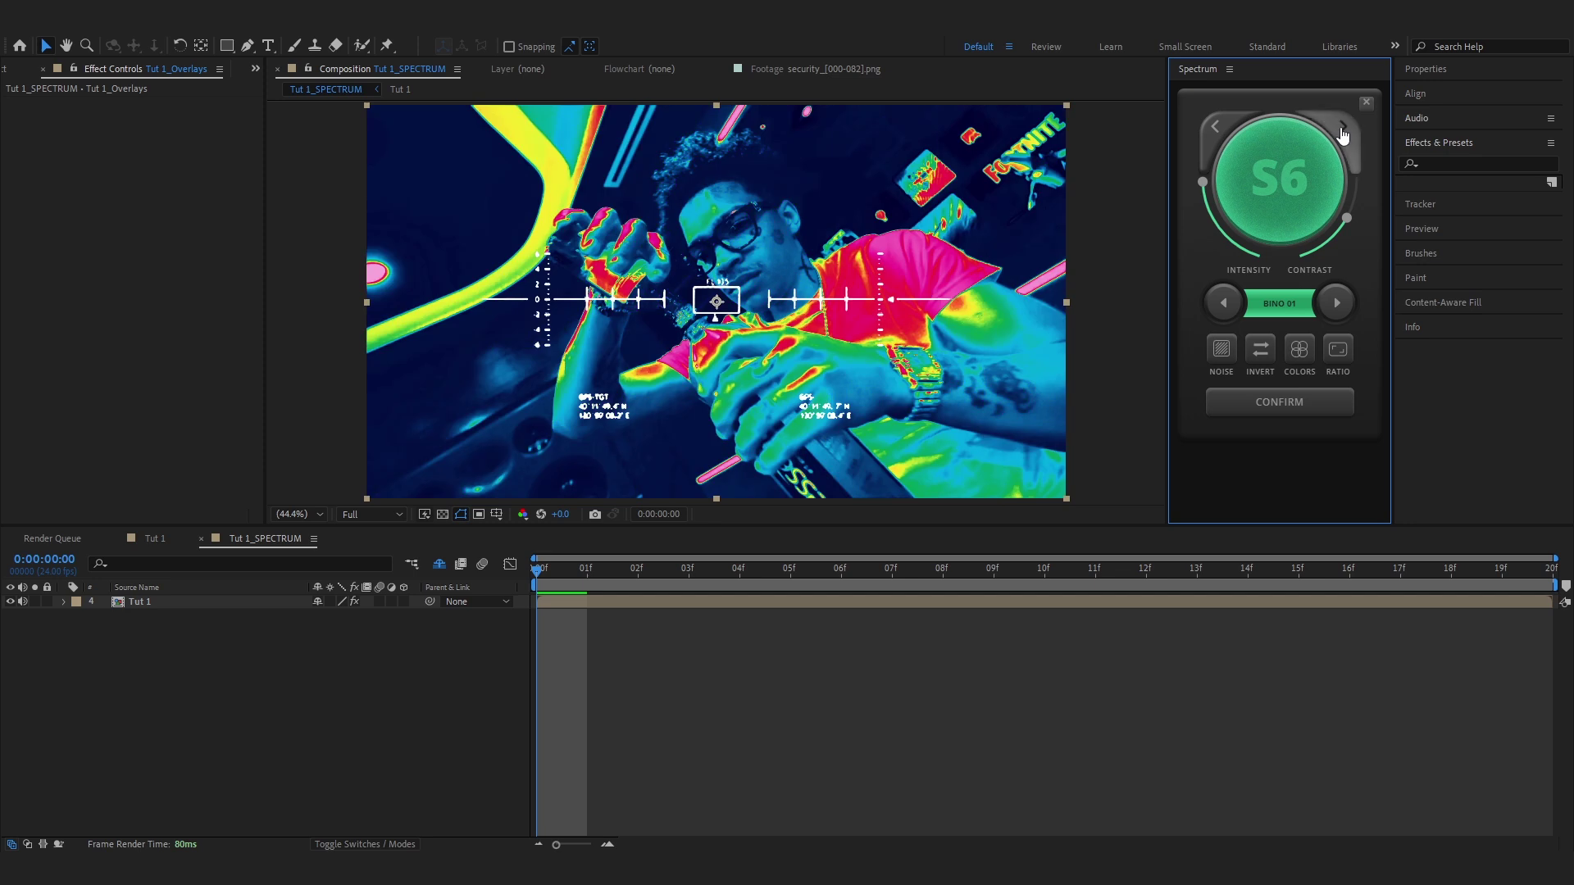
left_click(1343, 129)
left_click(1219, 130)
left_click(1219, 129)
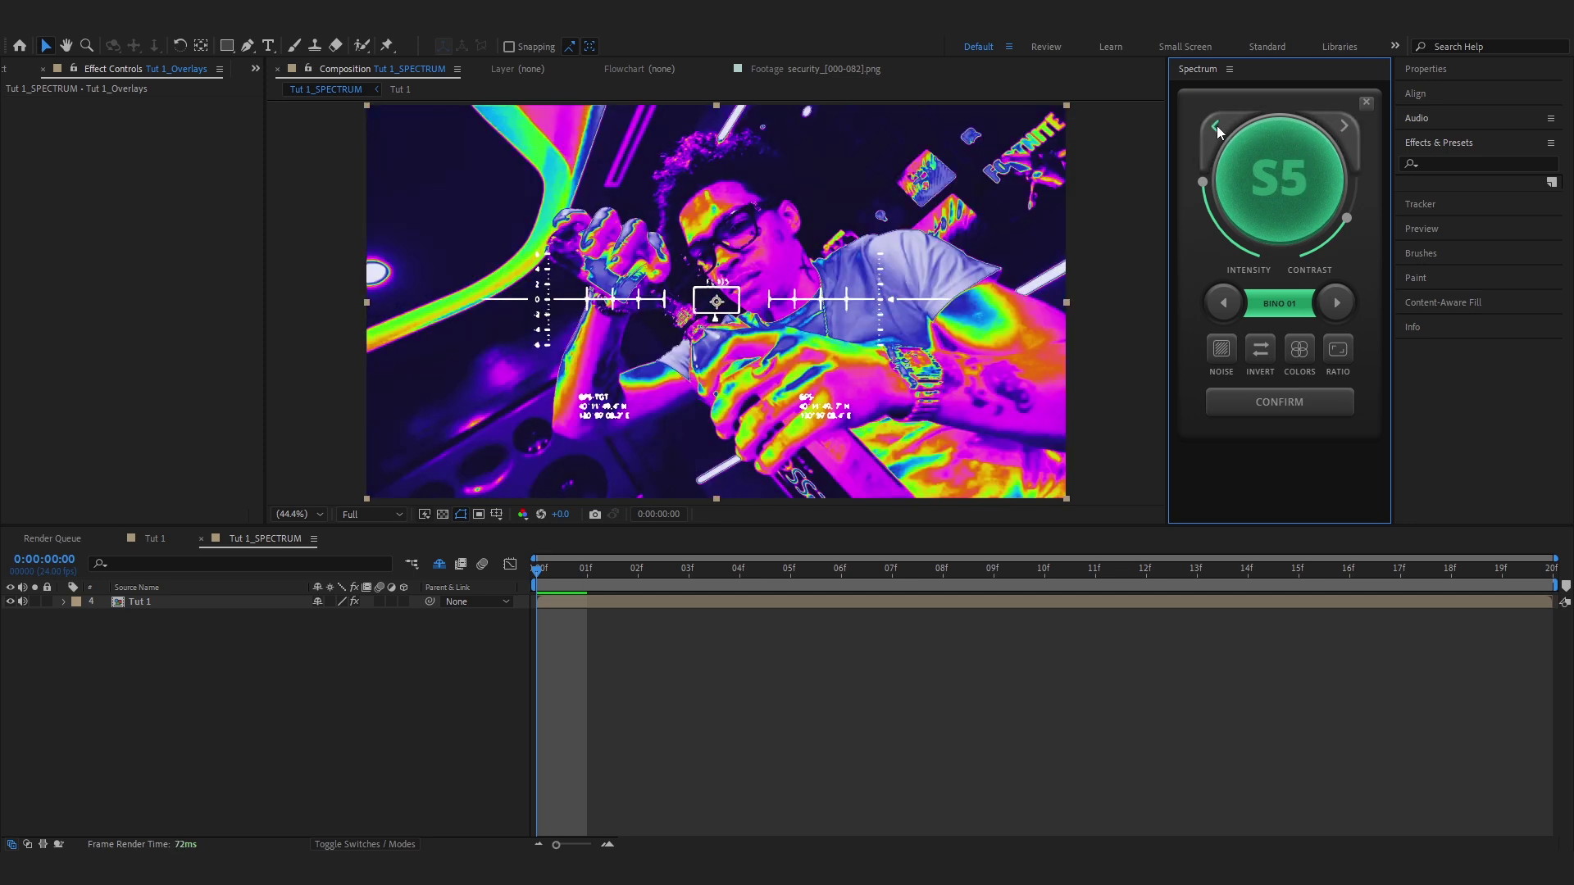
left_click(1219, 130)
left_click(1345, 129)
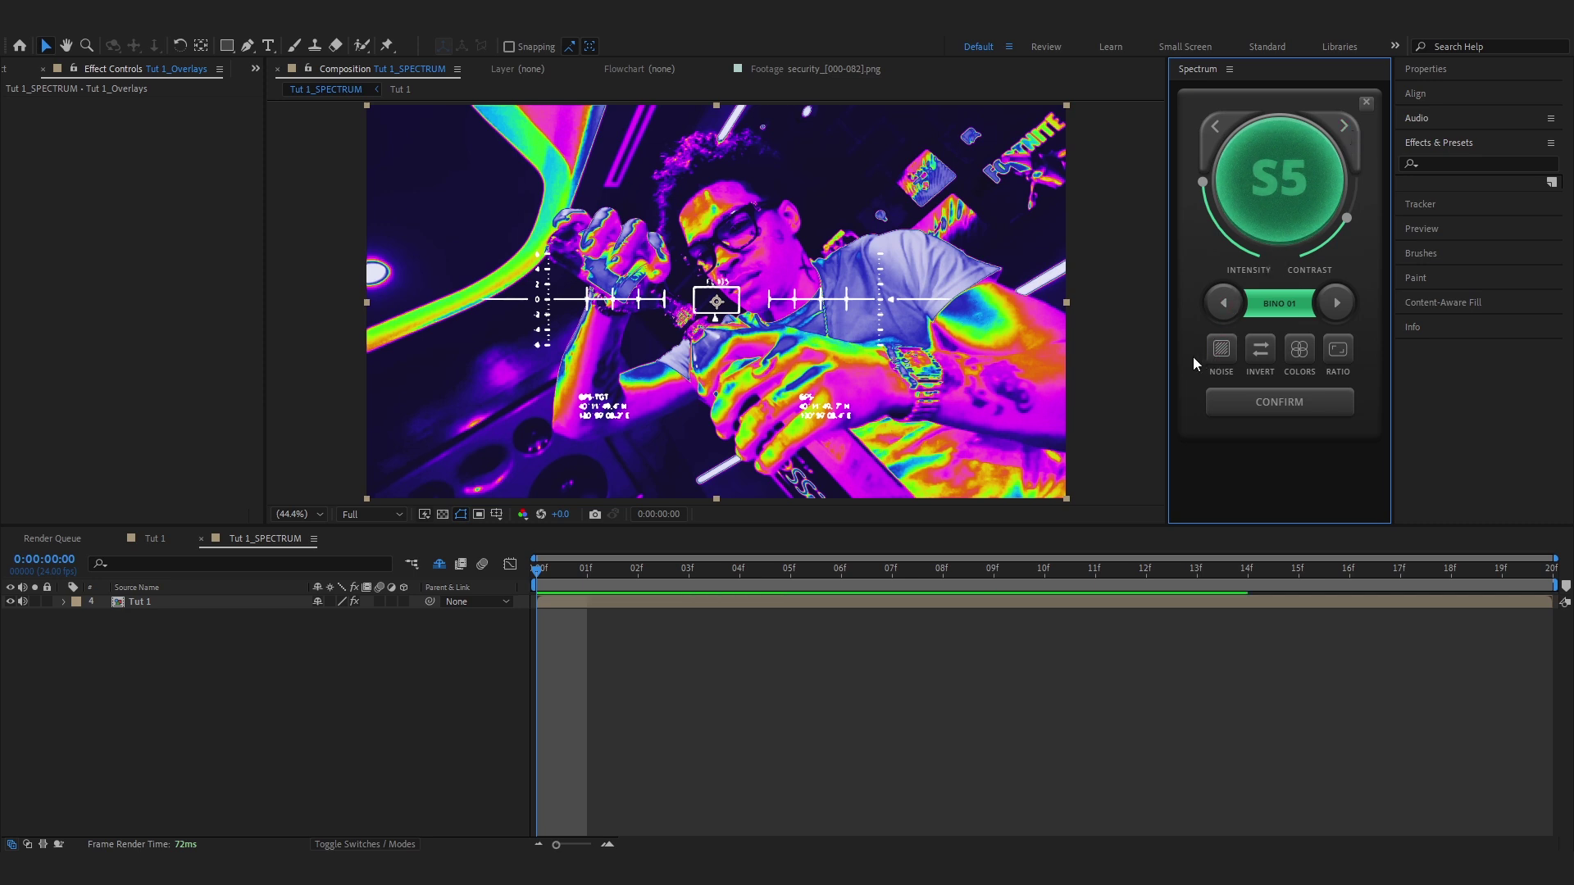
Turn on noise and the alternate colors for the Spectrum look, set its overlay to NONE, and confirm.
left_click(1218, 353)
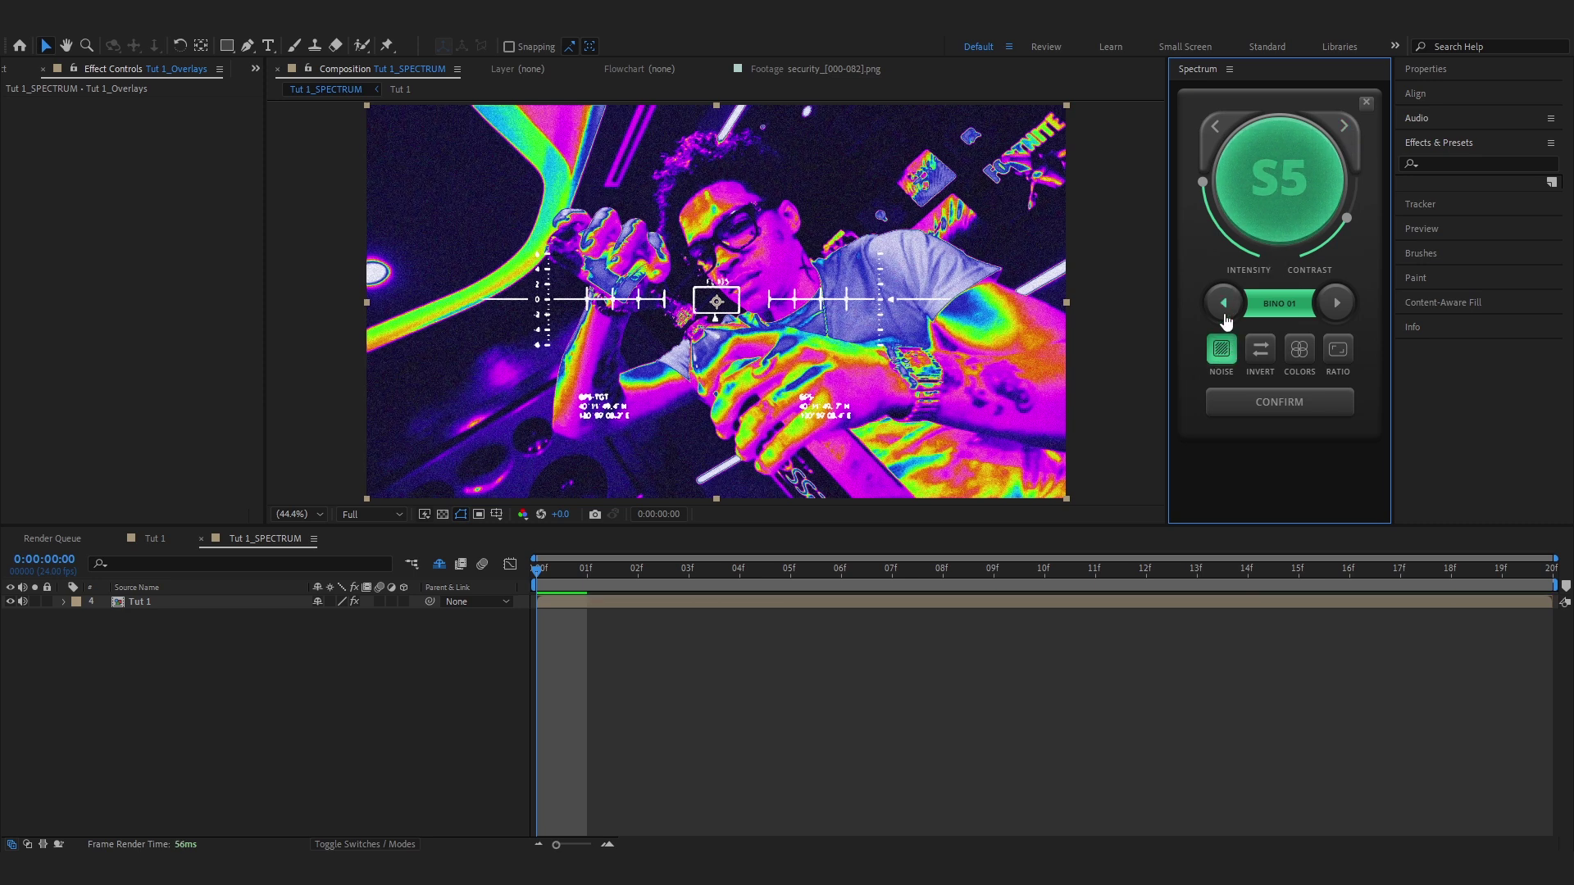
left_click(1225, 316)
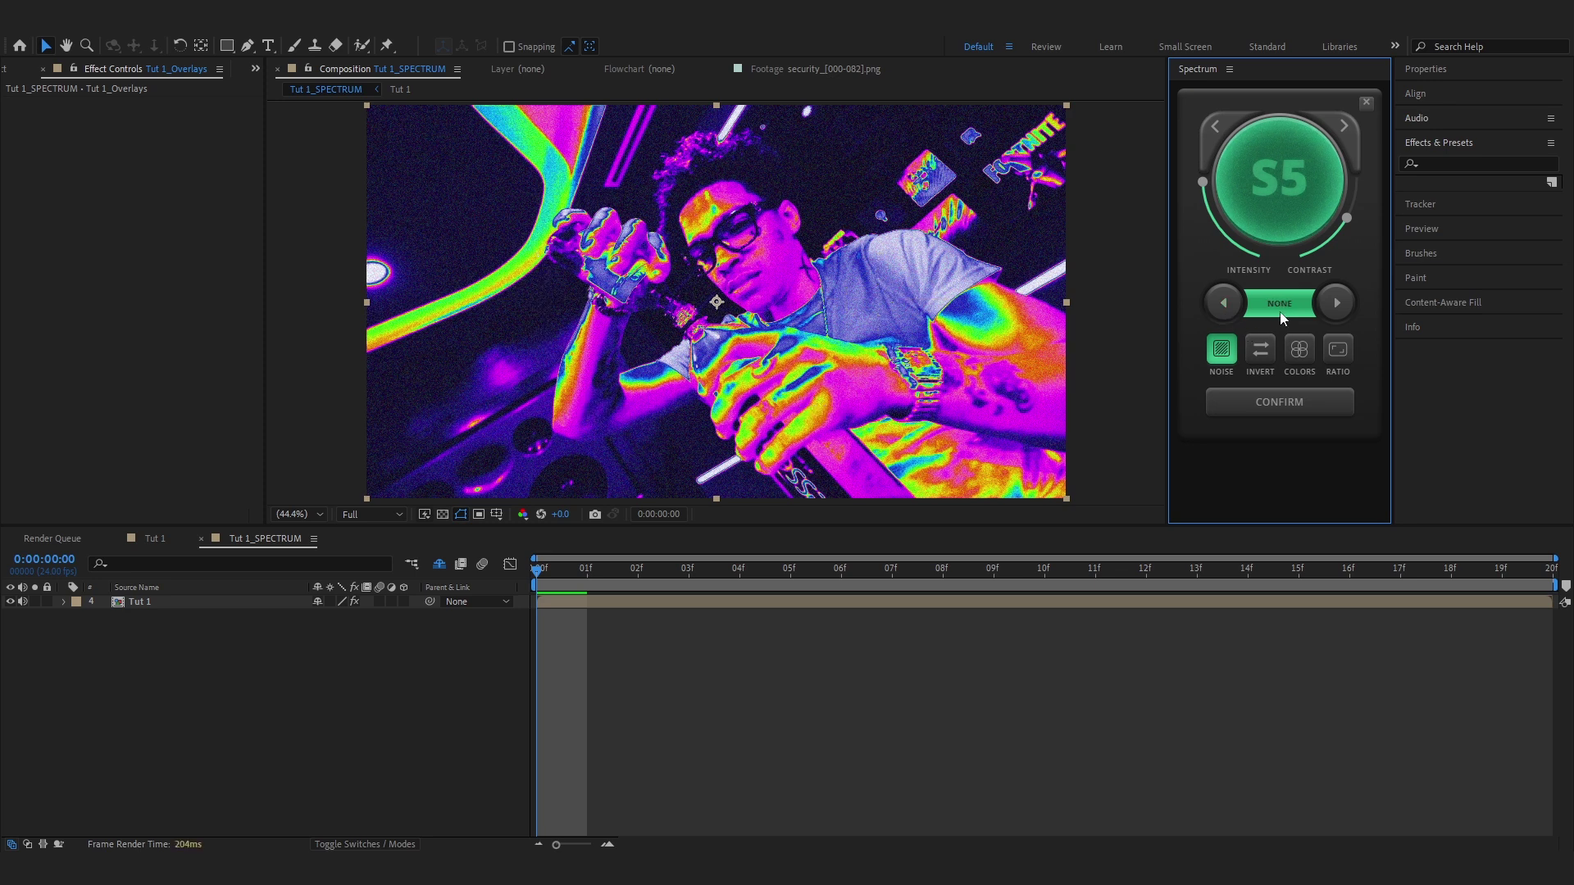
left_click(1298, 361)
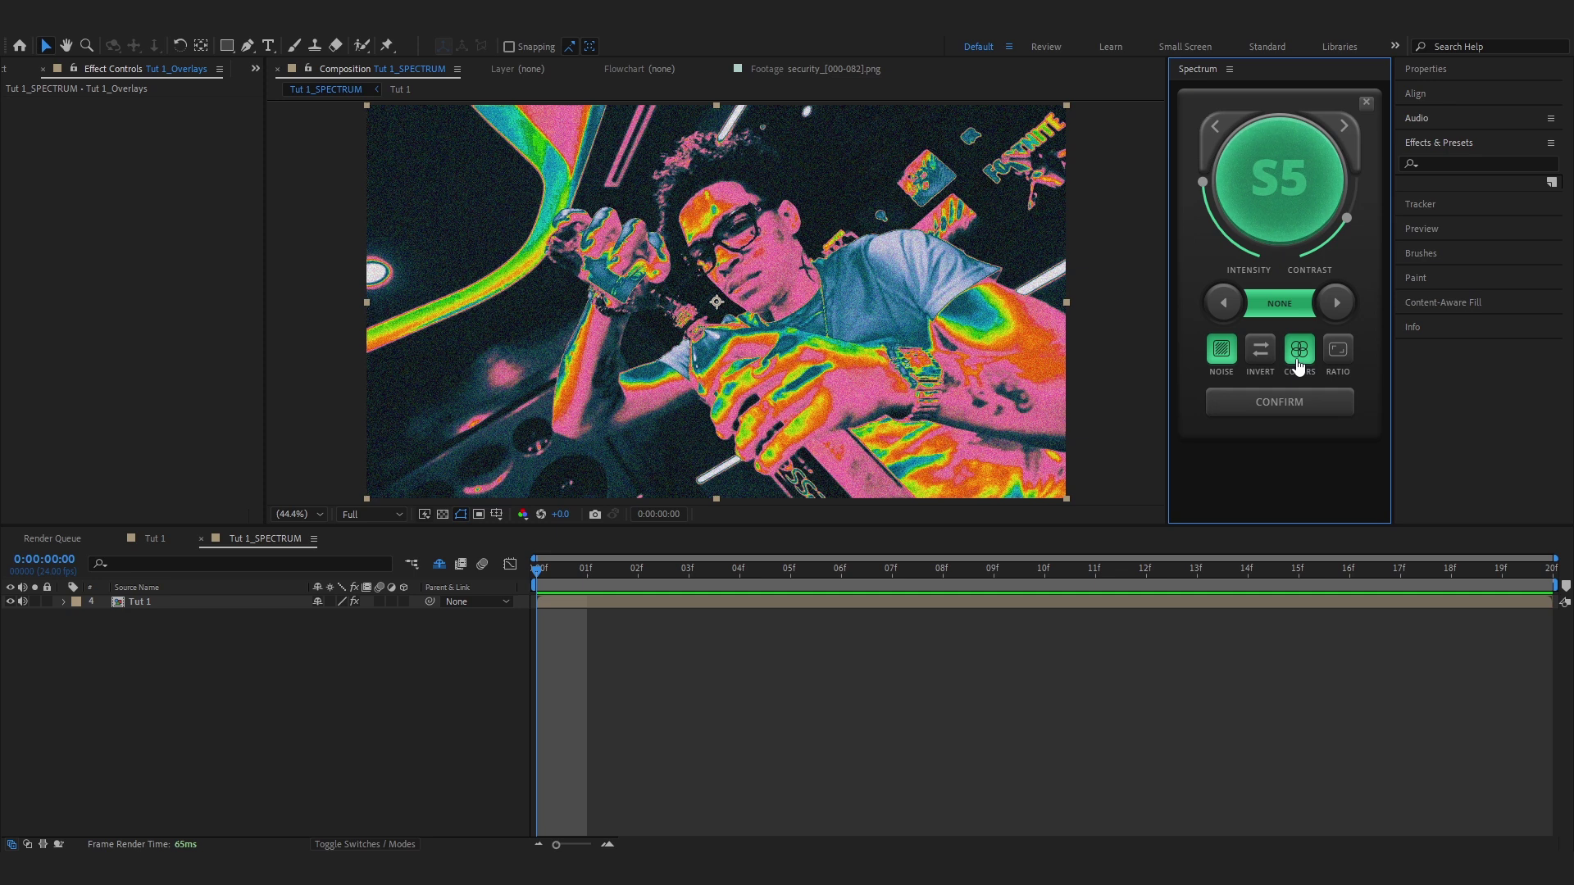
left_click(1225, 410)
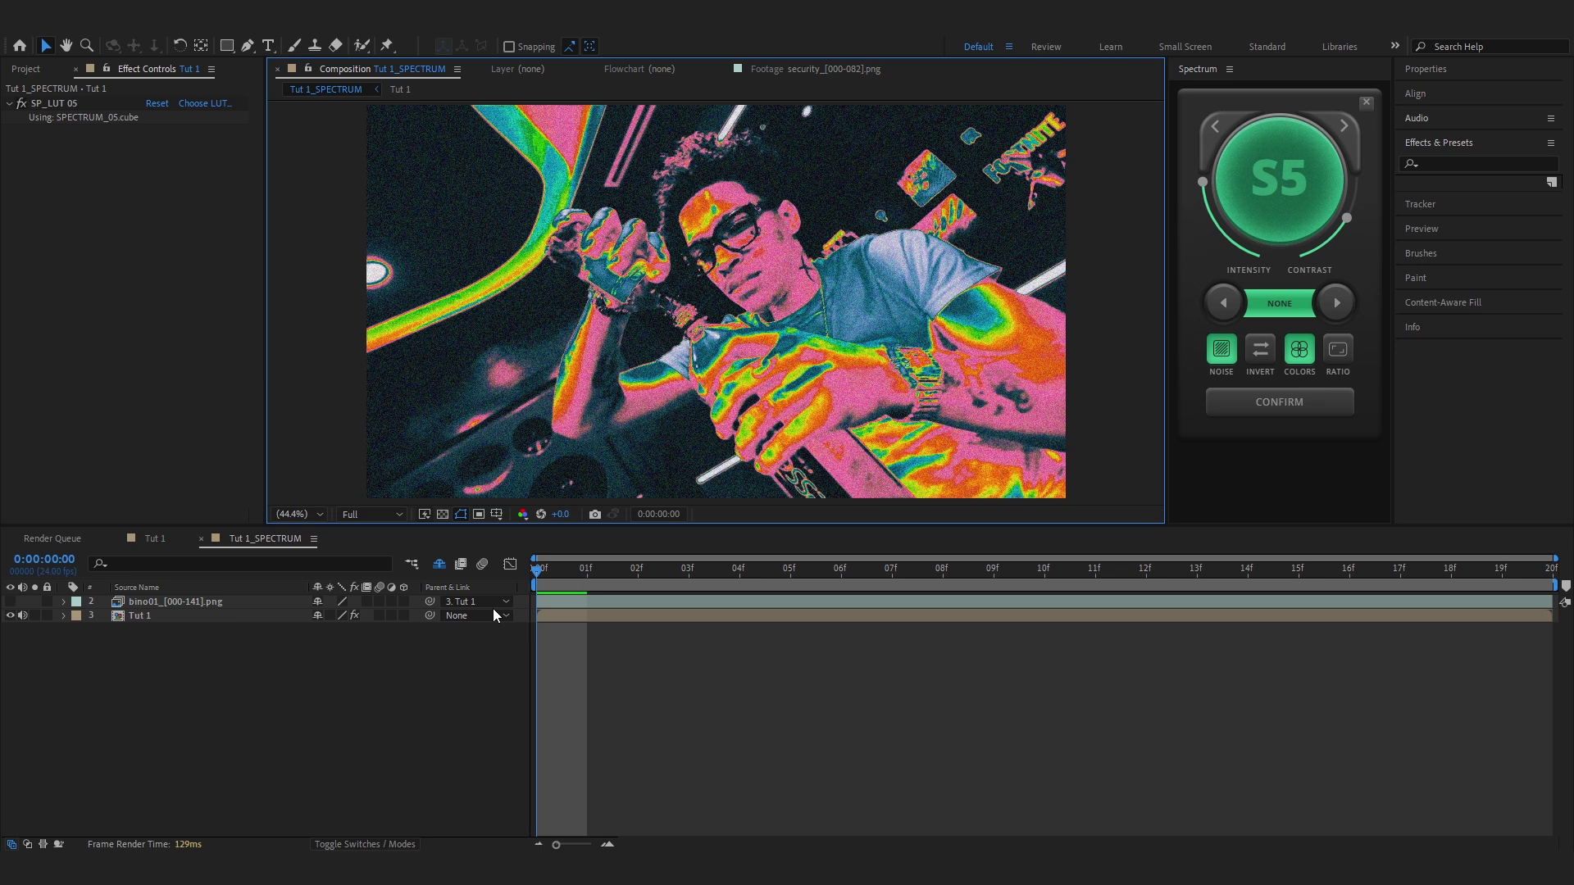
Delete the bino01 image-sequence layer and duplicate the Tut 1 layer.
left_click(189, 600)
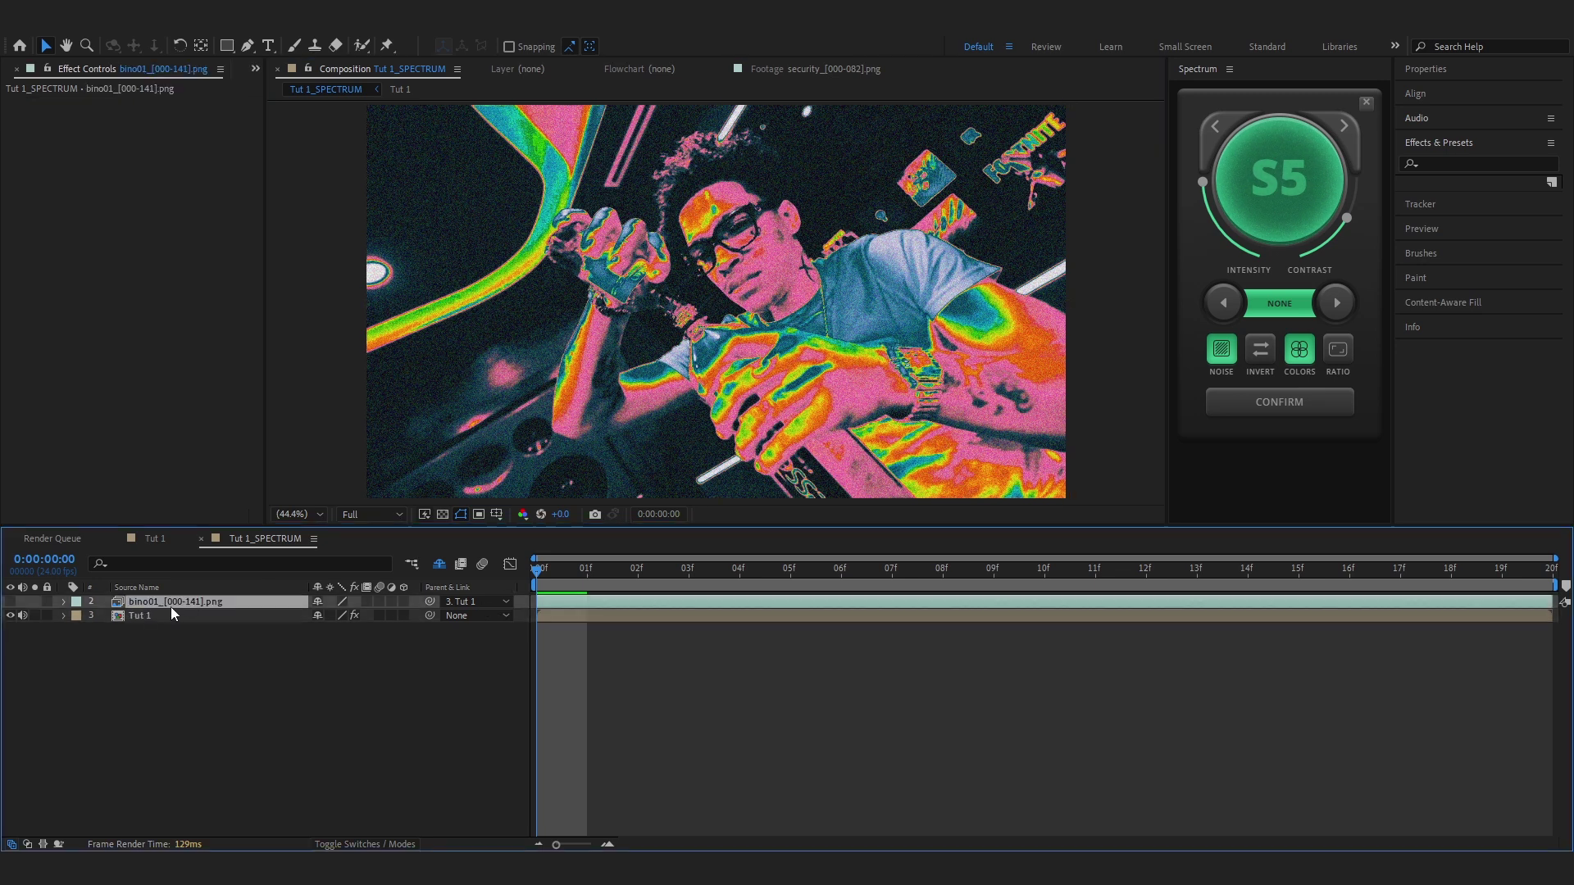
key("Delete")
left_click(185, 607)
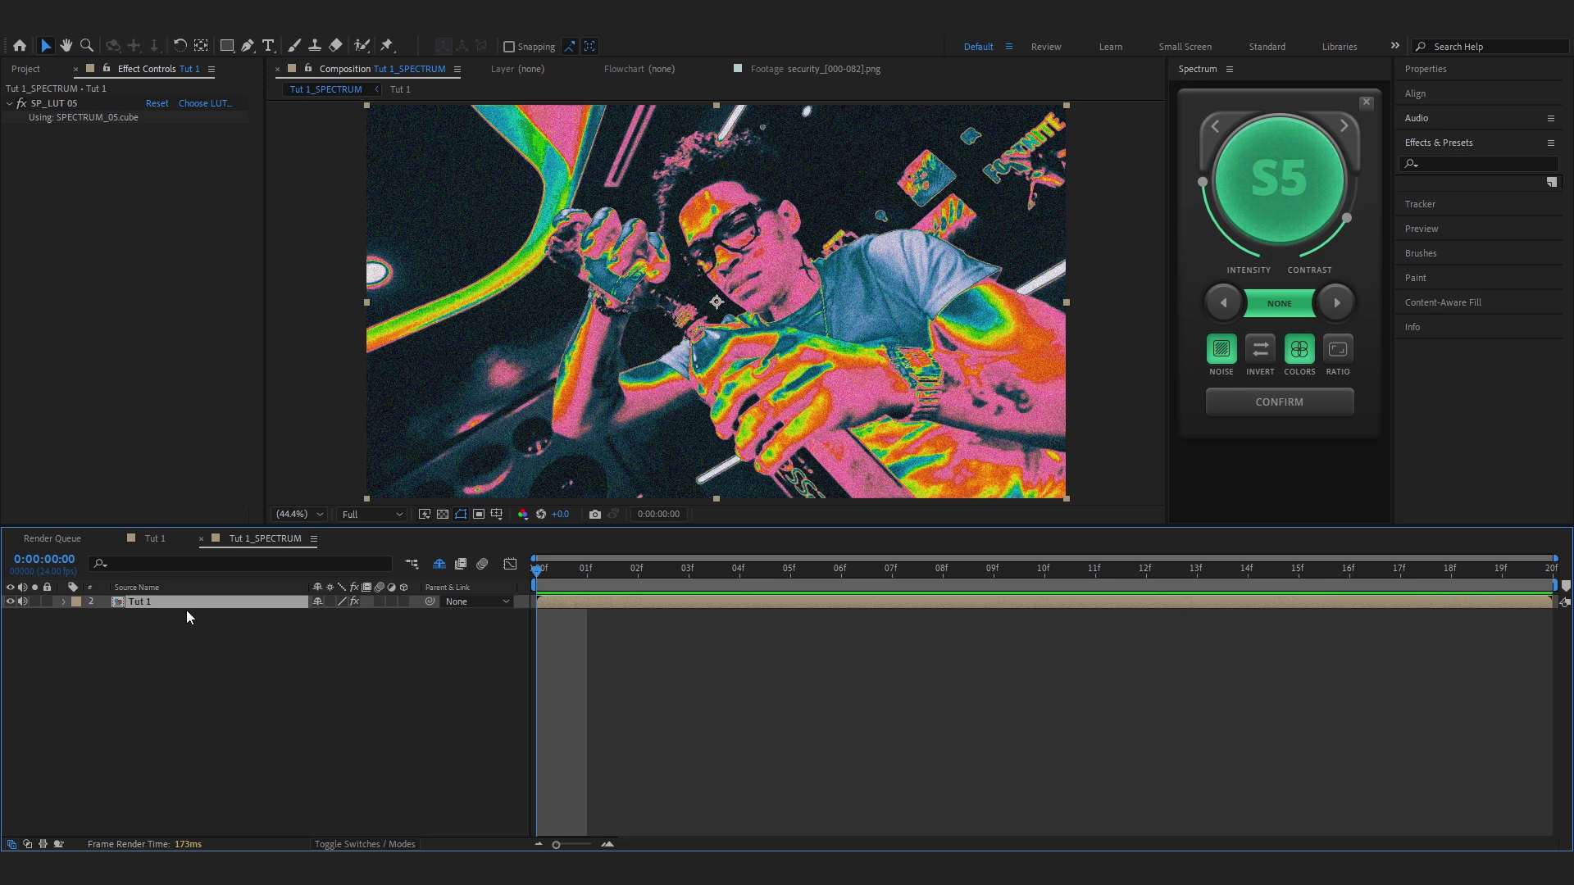
key("ctrl+d")
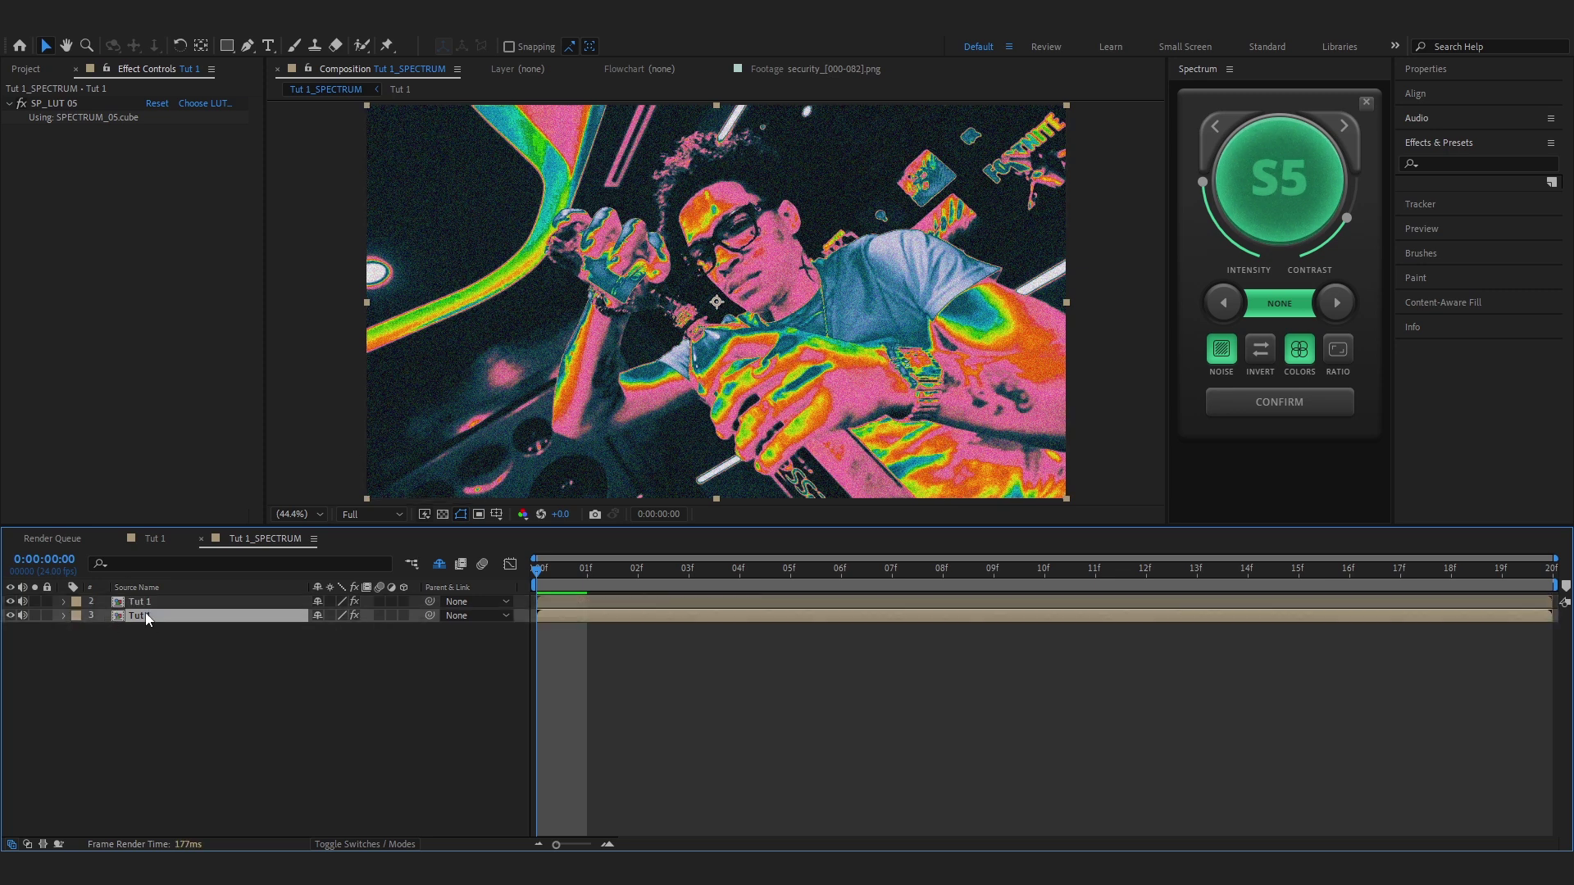
Rename the lower Tut 1 copy "Orignal clip" and the upper copy "Spectrum".
key("Return")
type("Or")
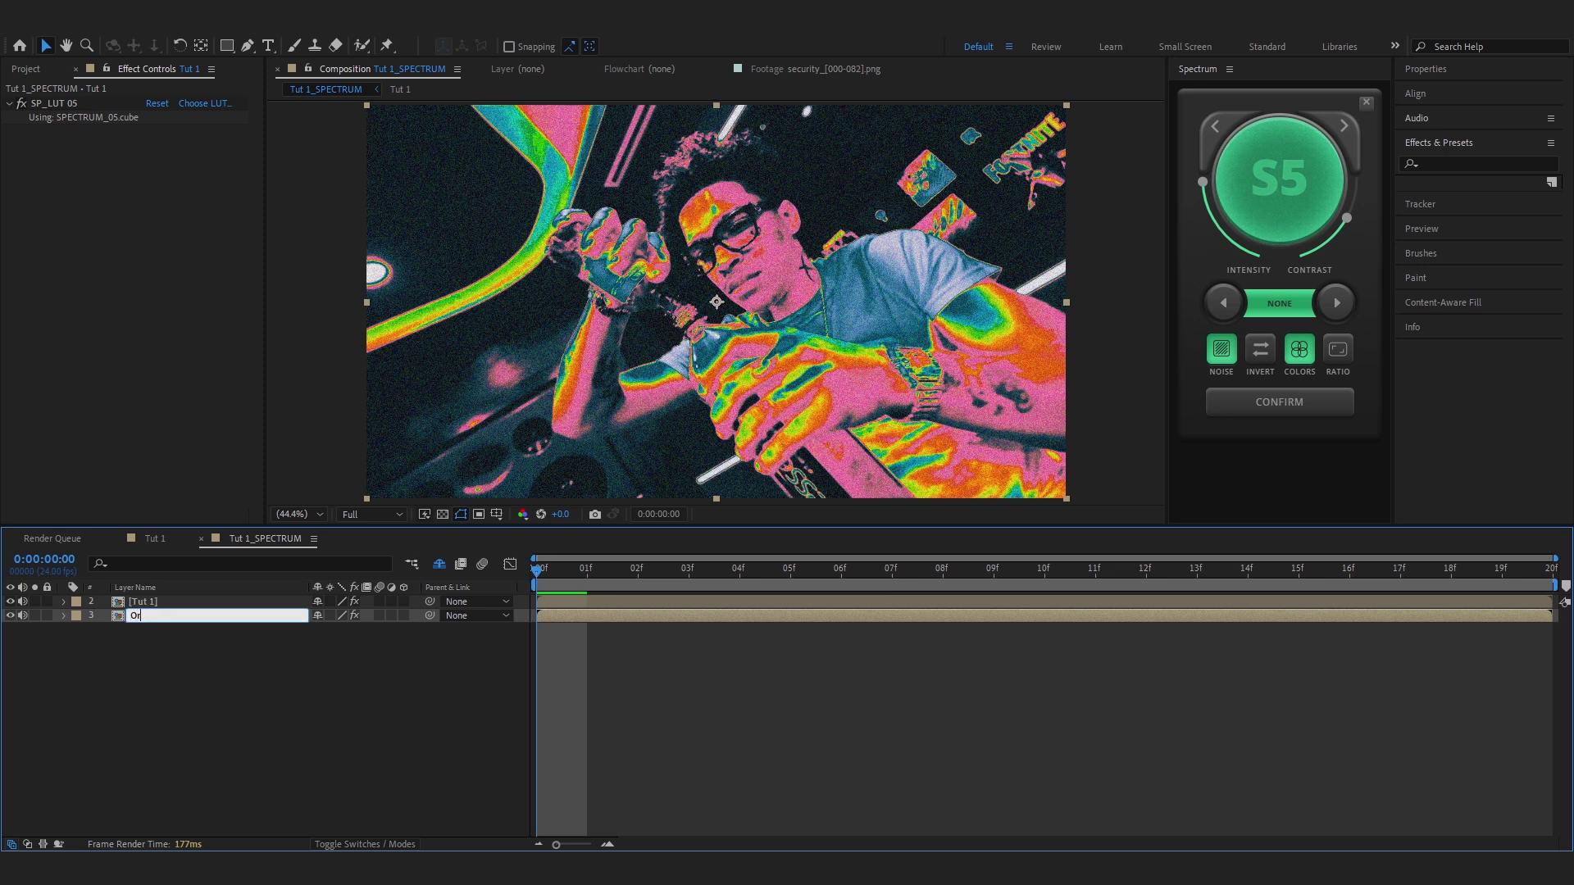
type("ignal clip")
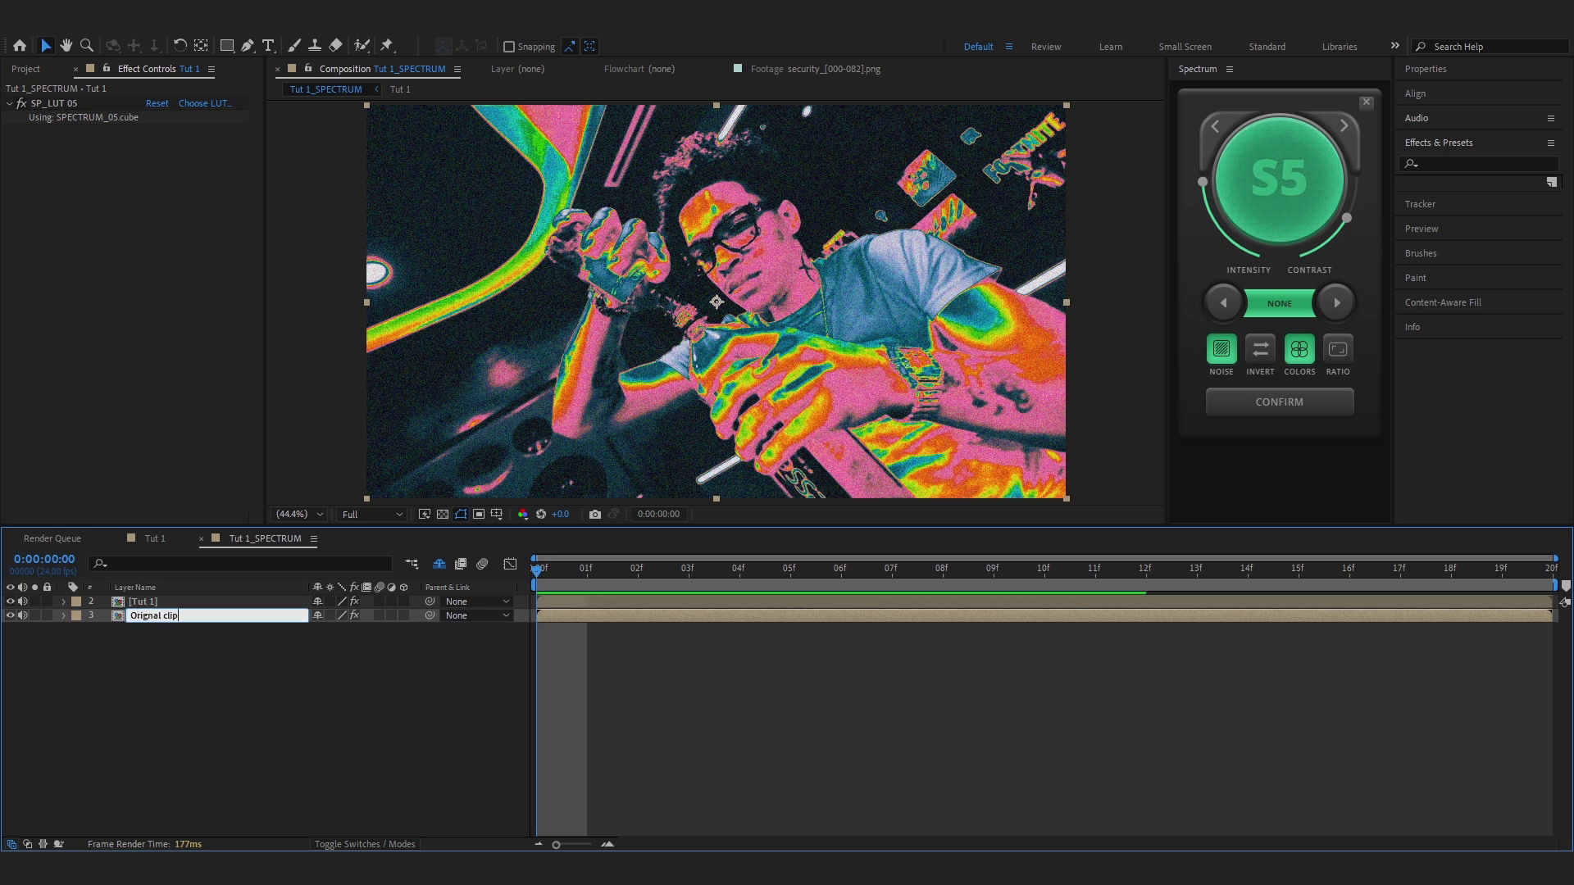
left_click(173, 603)
key("Return")
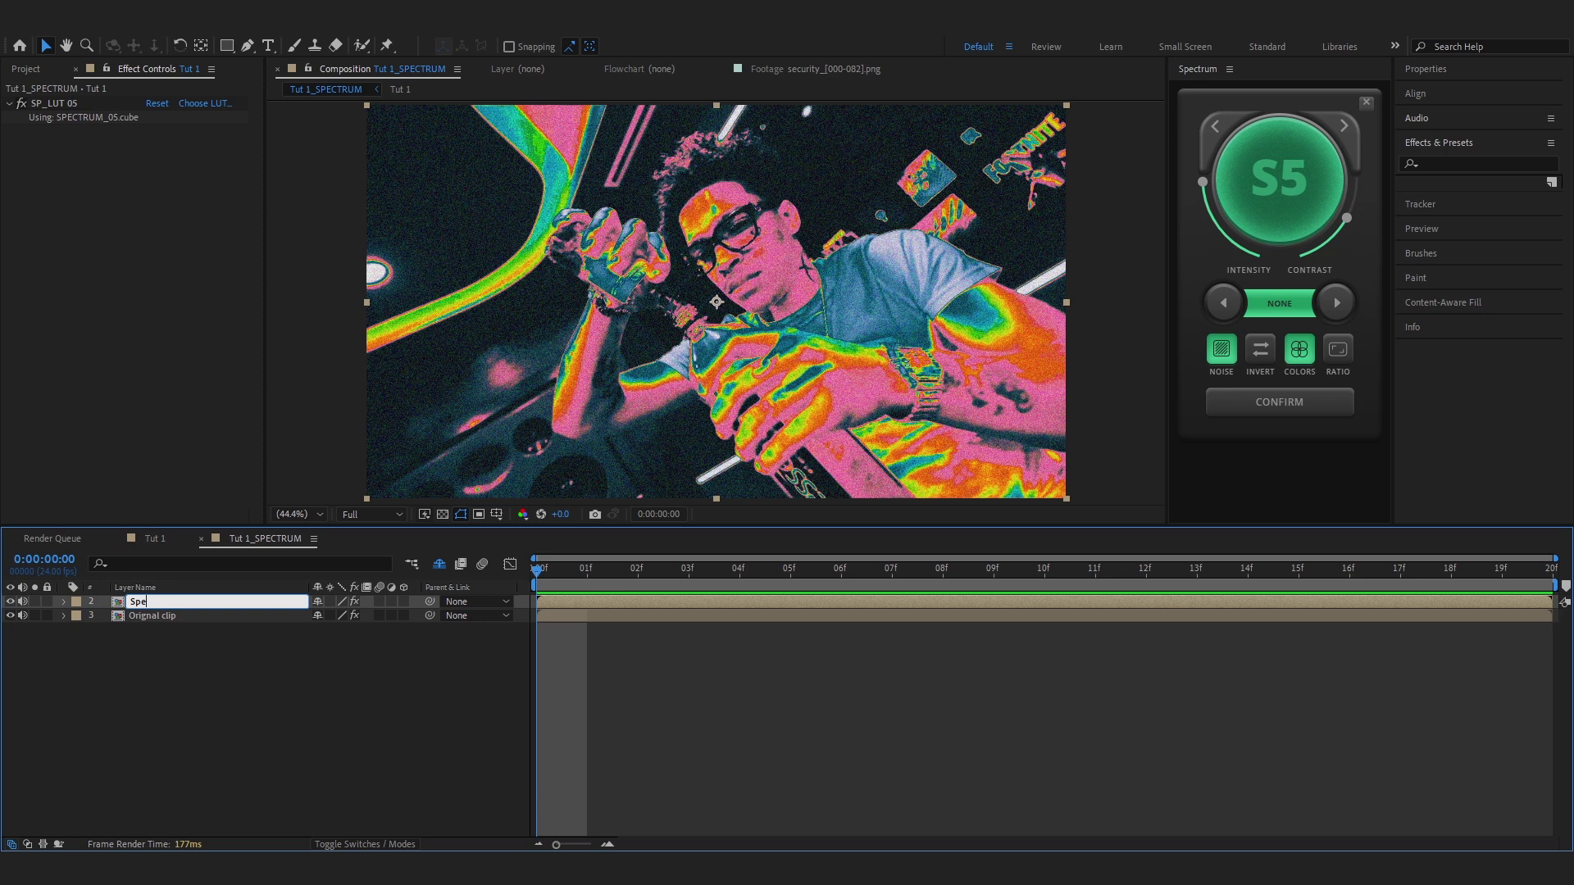
type("Spectrum")
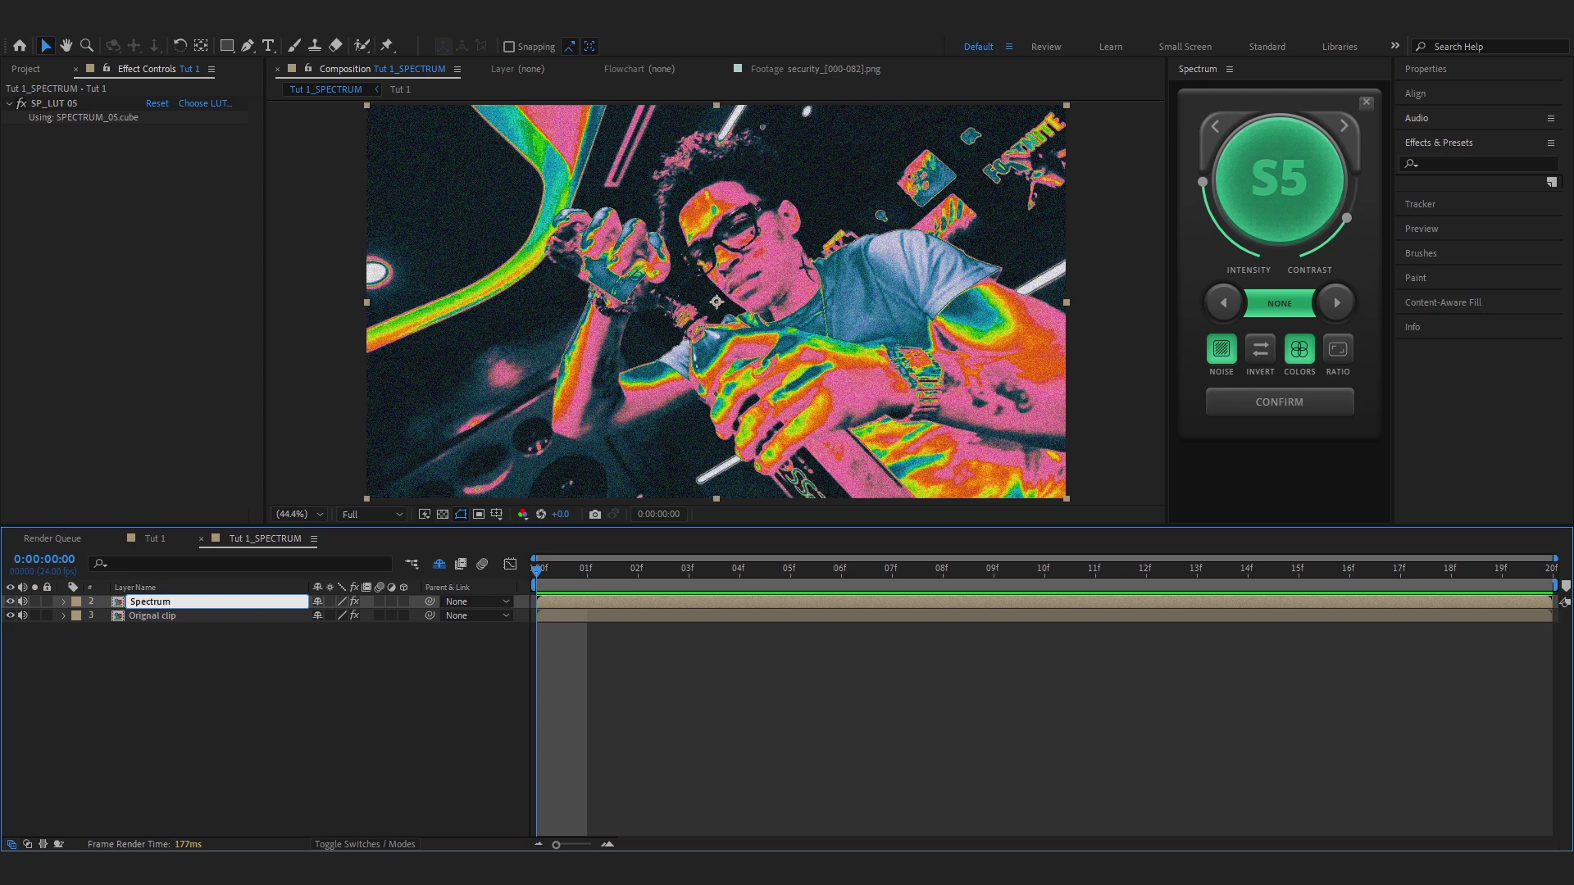
left_click(273, 736)
Delete the SP_LUT 05 effect from the Orignal clip layer.
left_click(209, 615)
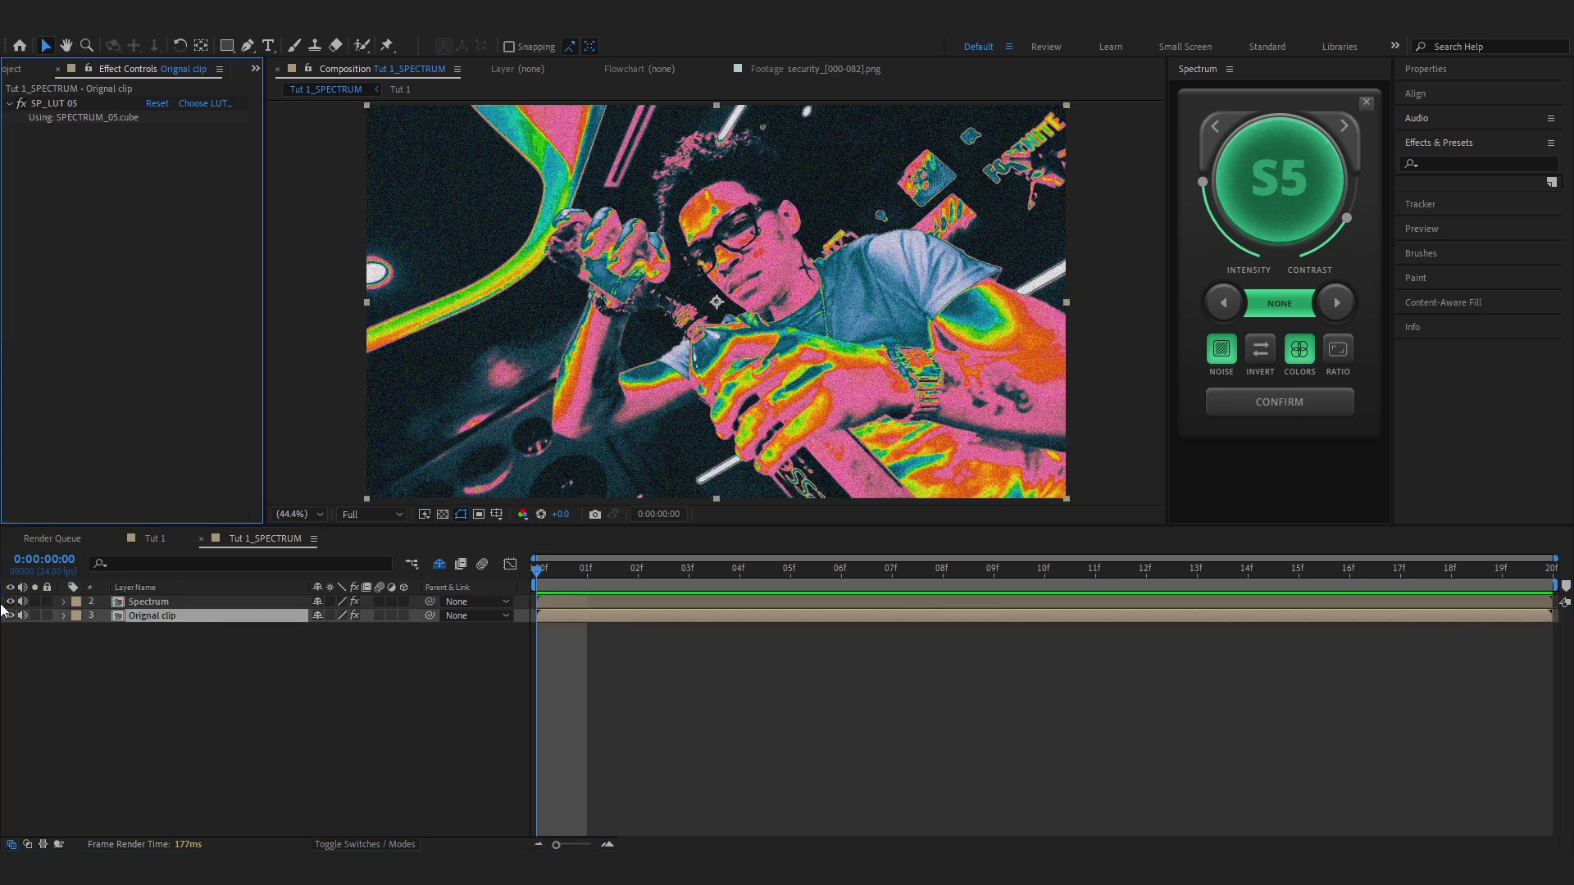
left_click(48, 104)
key("Delete")
Reveal the shy layers, pre-compose the Adjustments and Spectrum layers together, and rename the pre-comp "Spectrum".
left_click(246, 602)
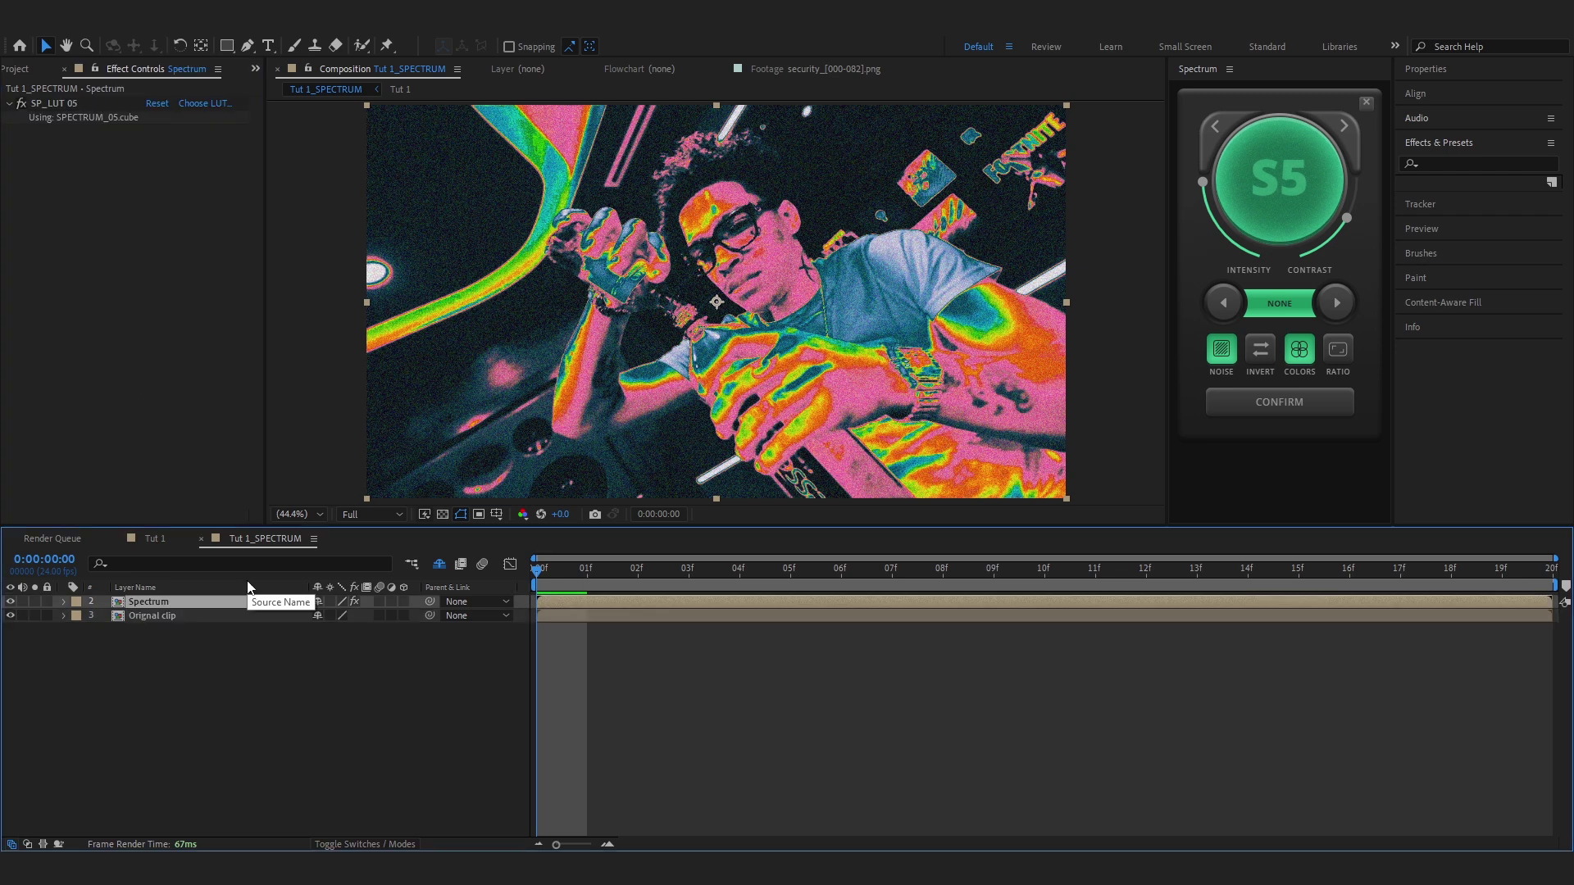
left_click(438, 565)
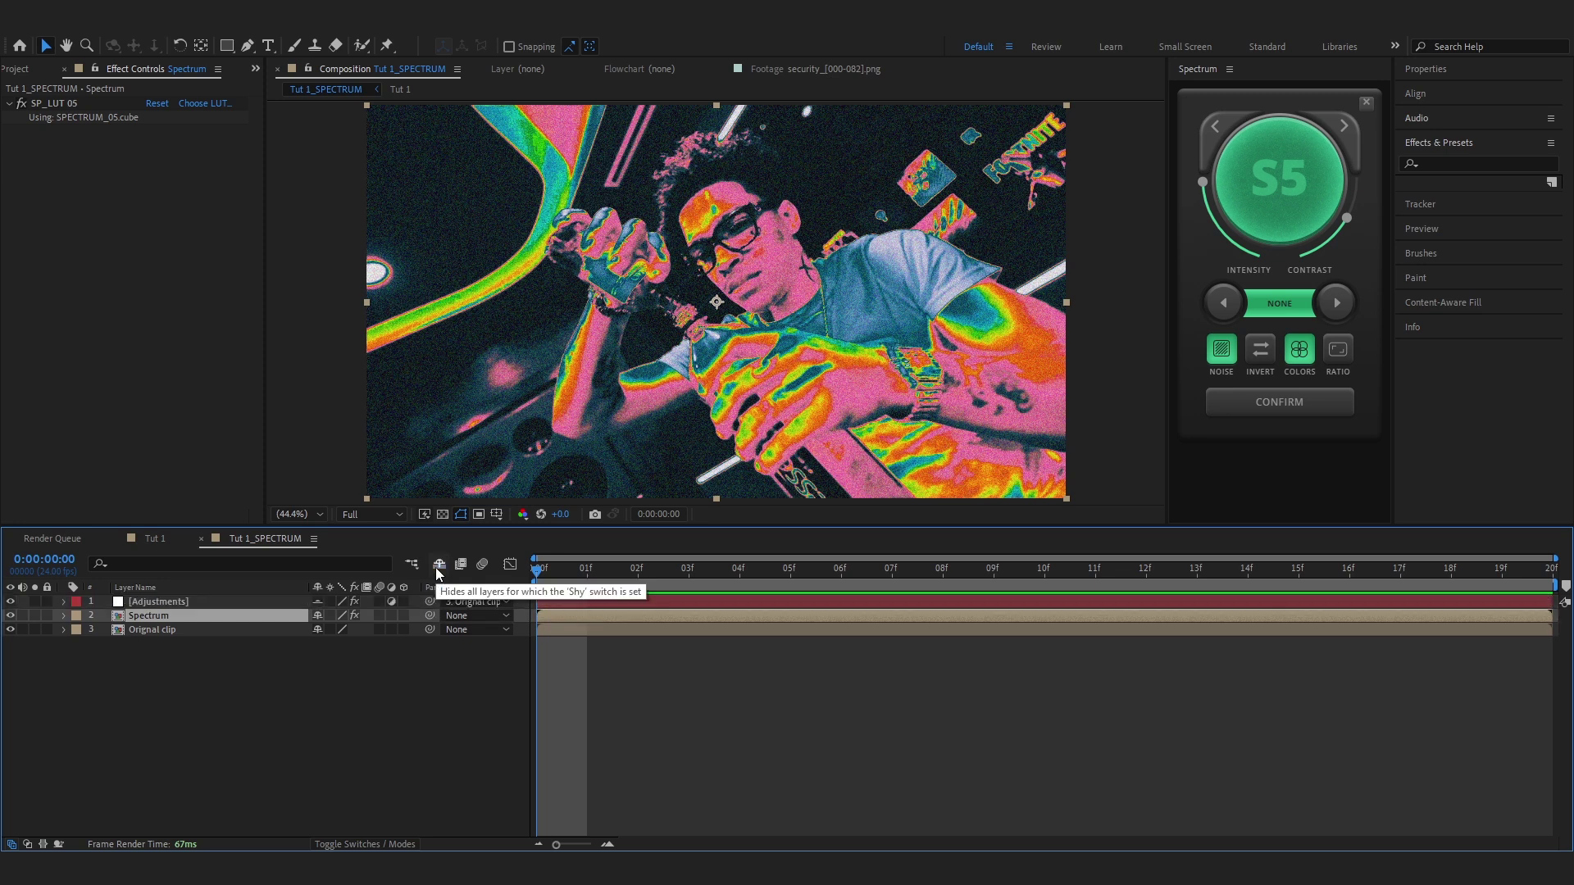
left_click(176, 602, "ctrl")
right_click(176, 602)
left_click(226, 495)
left_click(856, 440)
key("Return")
type("Spectrum")
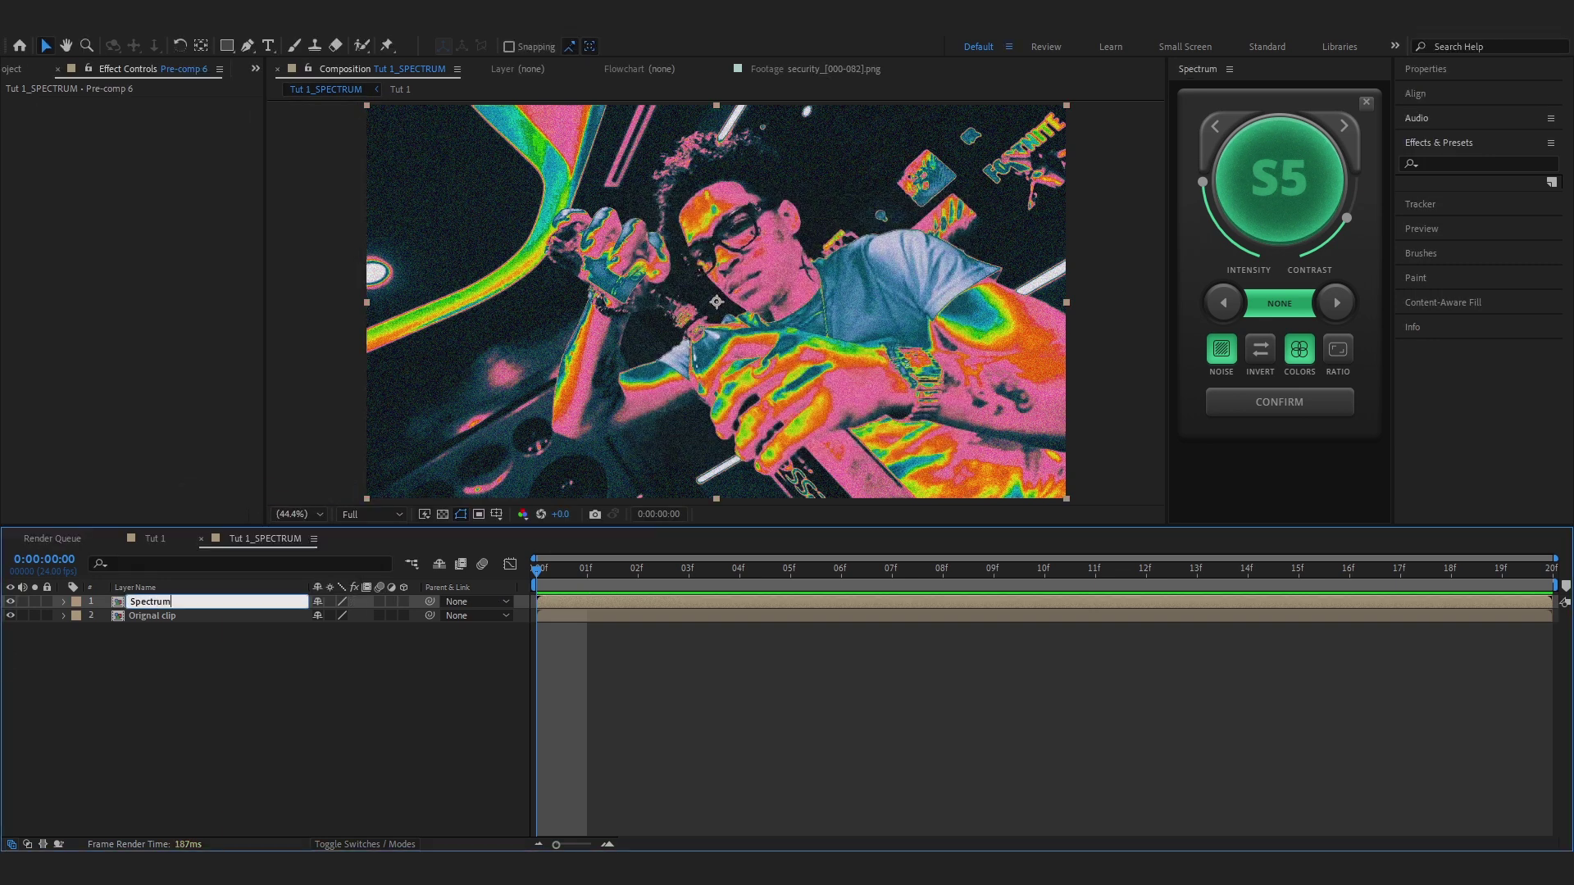
key("Return")
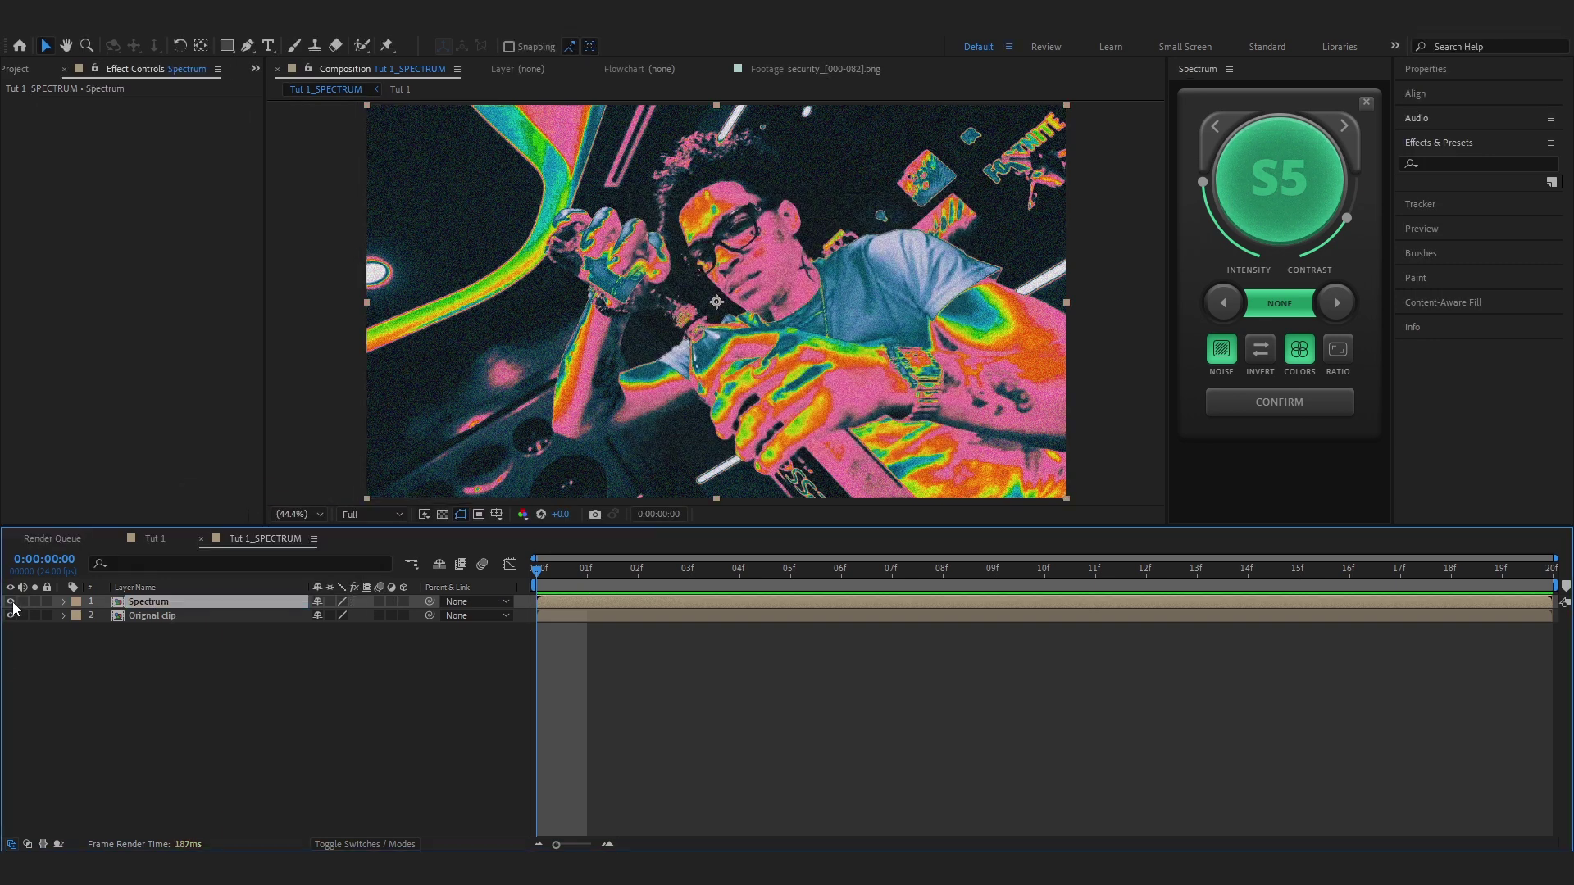
Toggle the Spectrum layer's visibility to compare the effect with the original clip, leaving the layer visible.
left_click(11, 601)
left_click(11, 602)
left_click(11, 603)
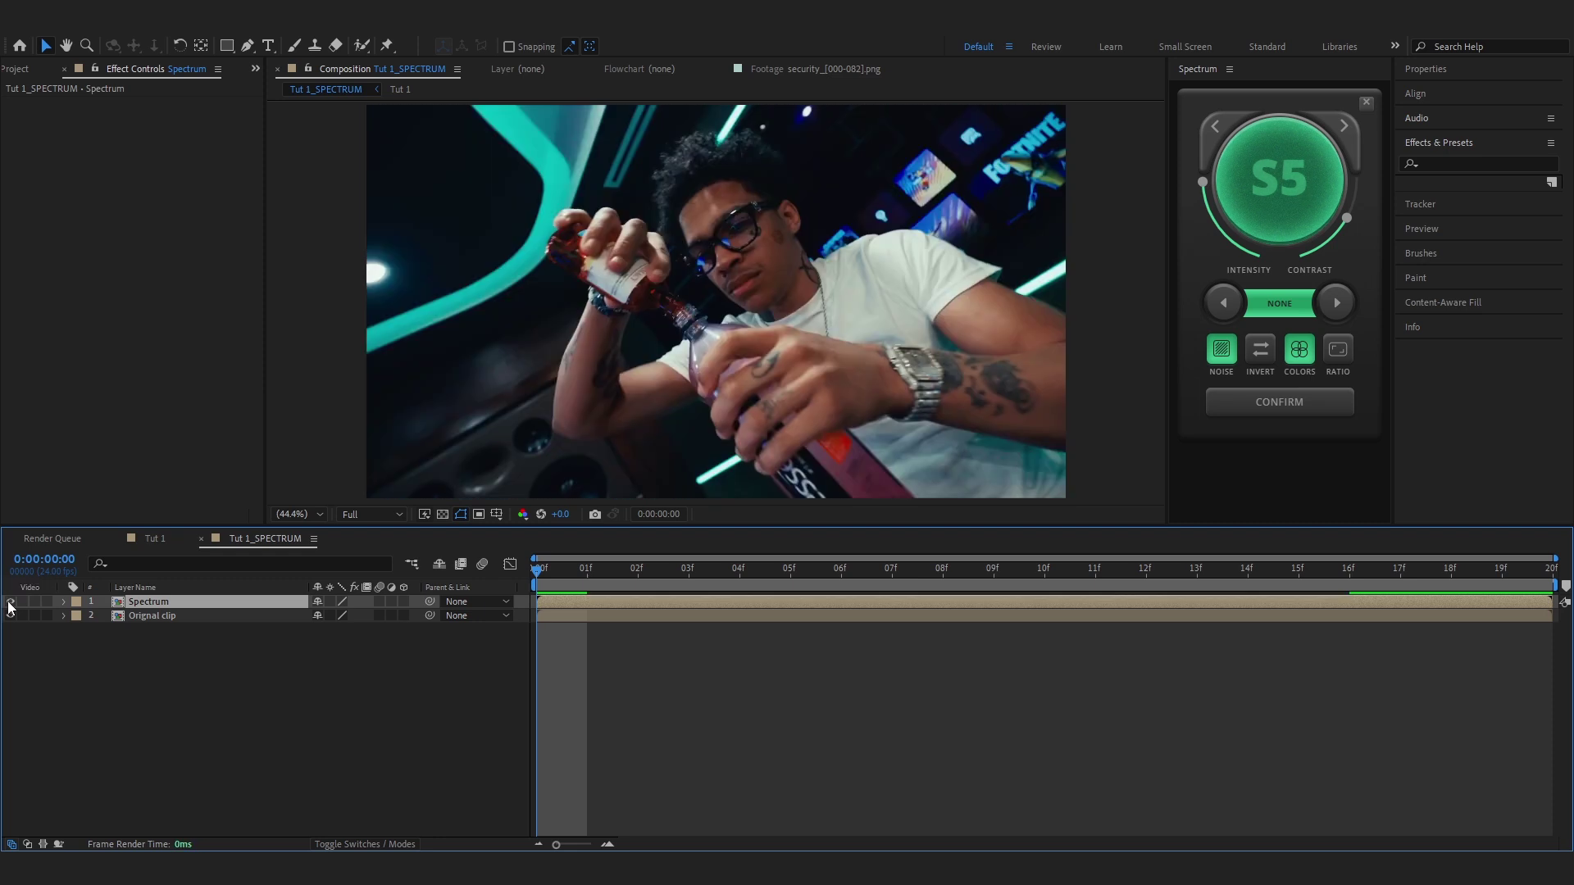
left_click(10, 604)
left_click(11, 603)
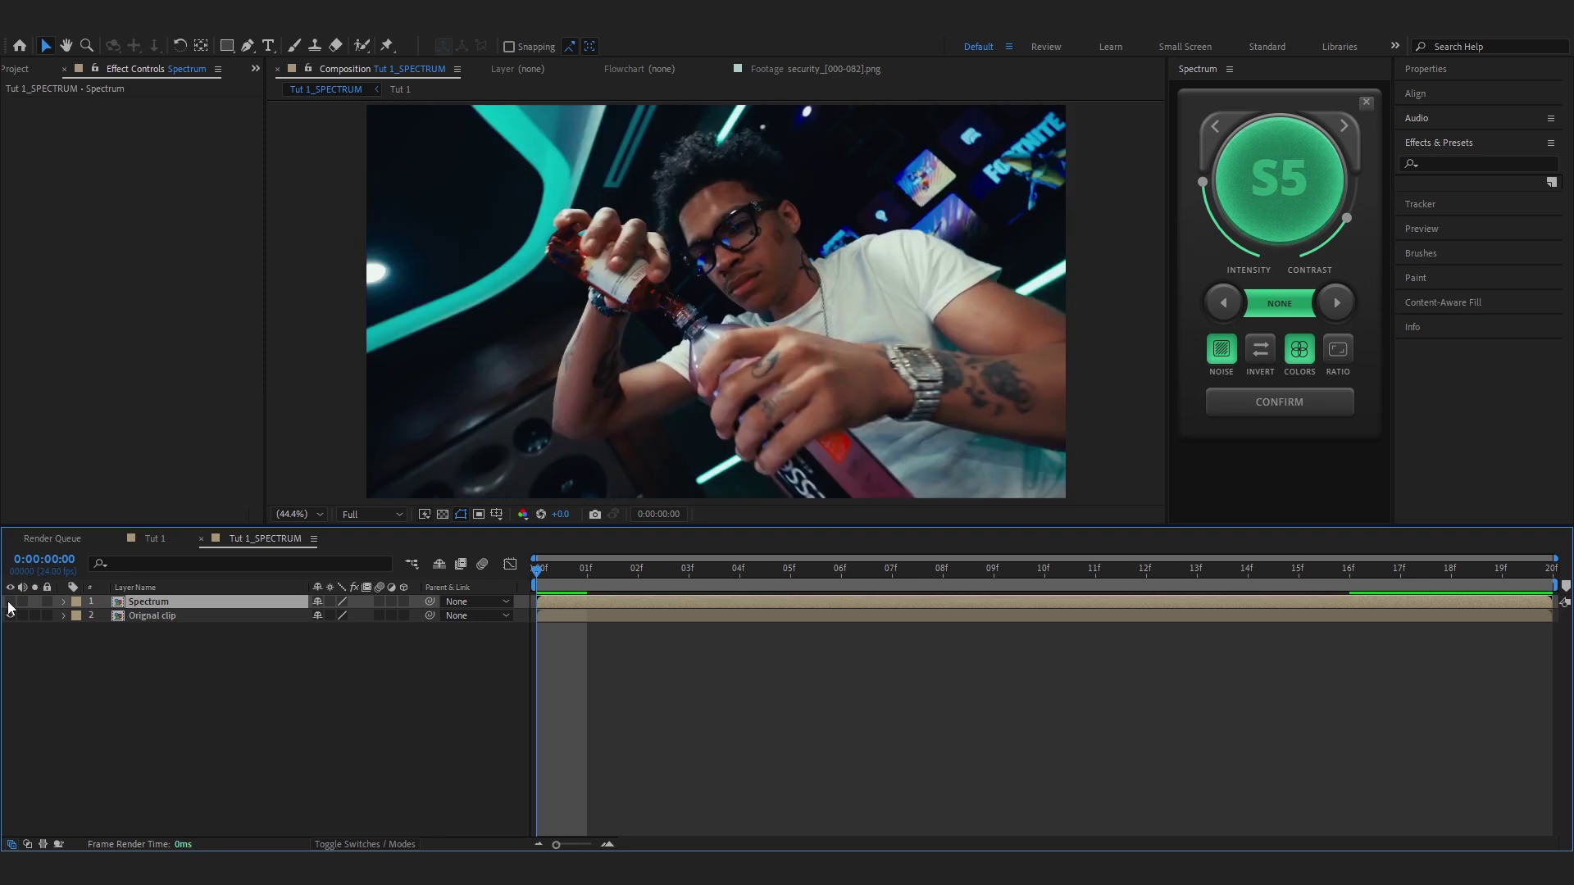
left_click(10, 603)
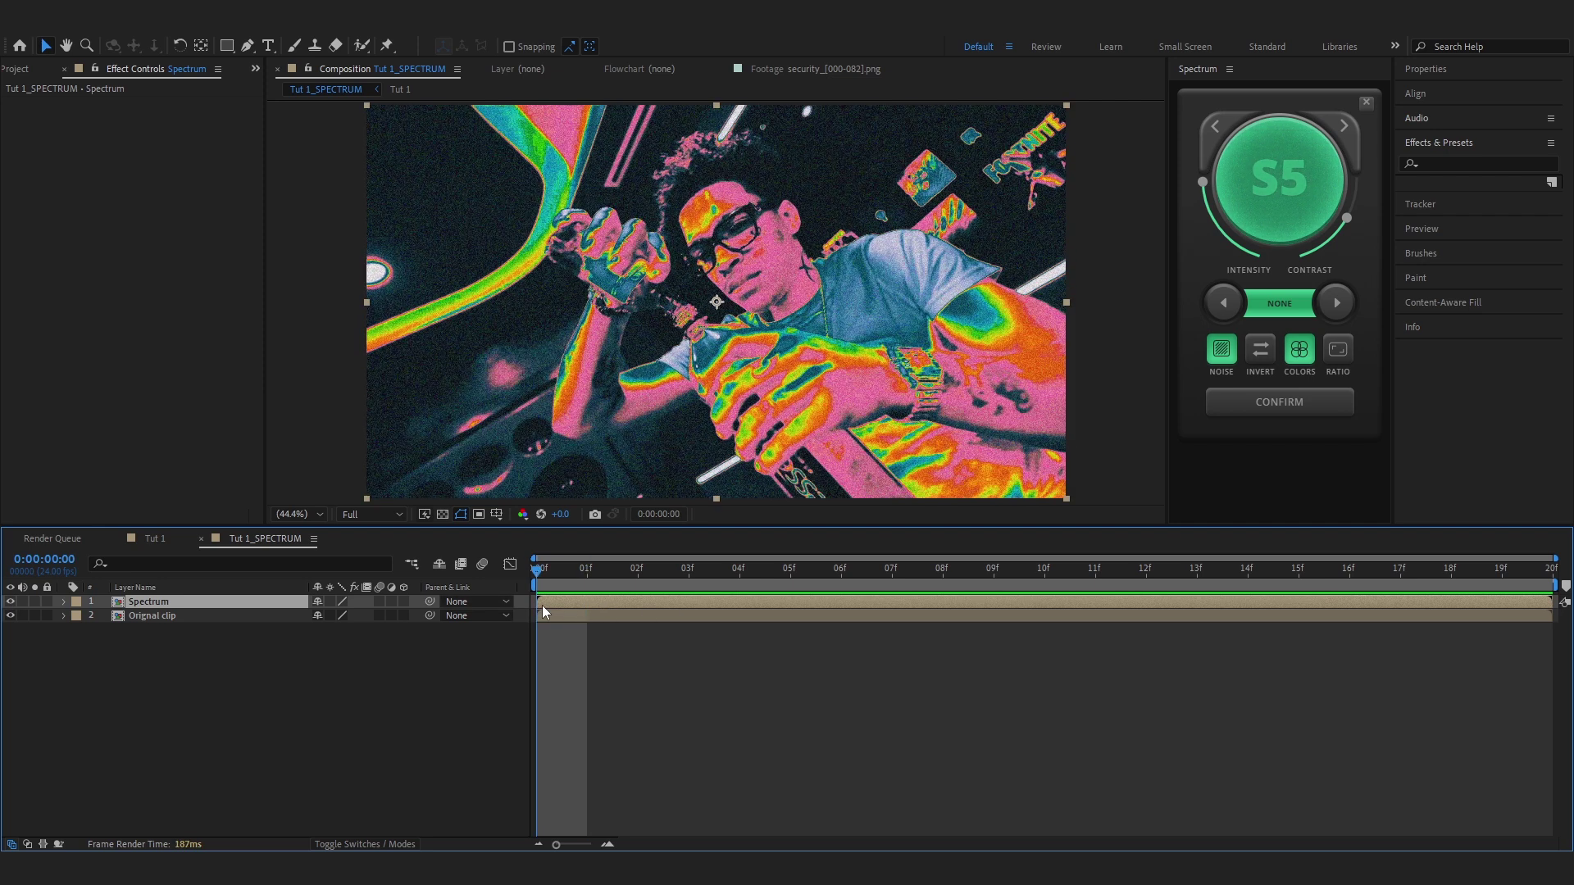
Keyframe the Spectrum layer's opacity from 100% at frame 3 to 0% at frame 19, and preview the fade.
left_click_drag(565, 569, 637, 584)
key("t")
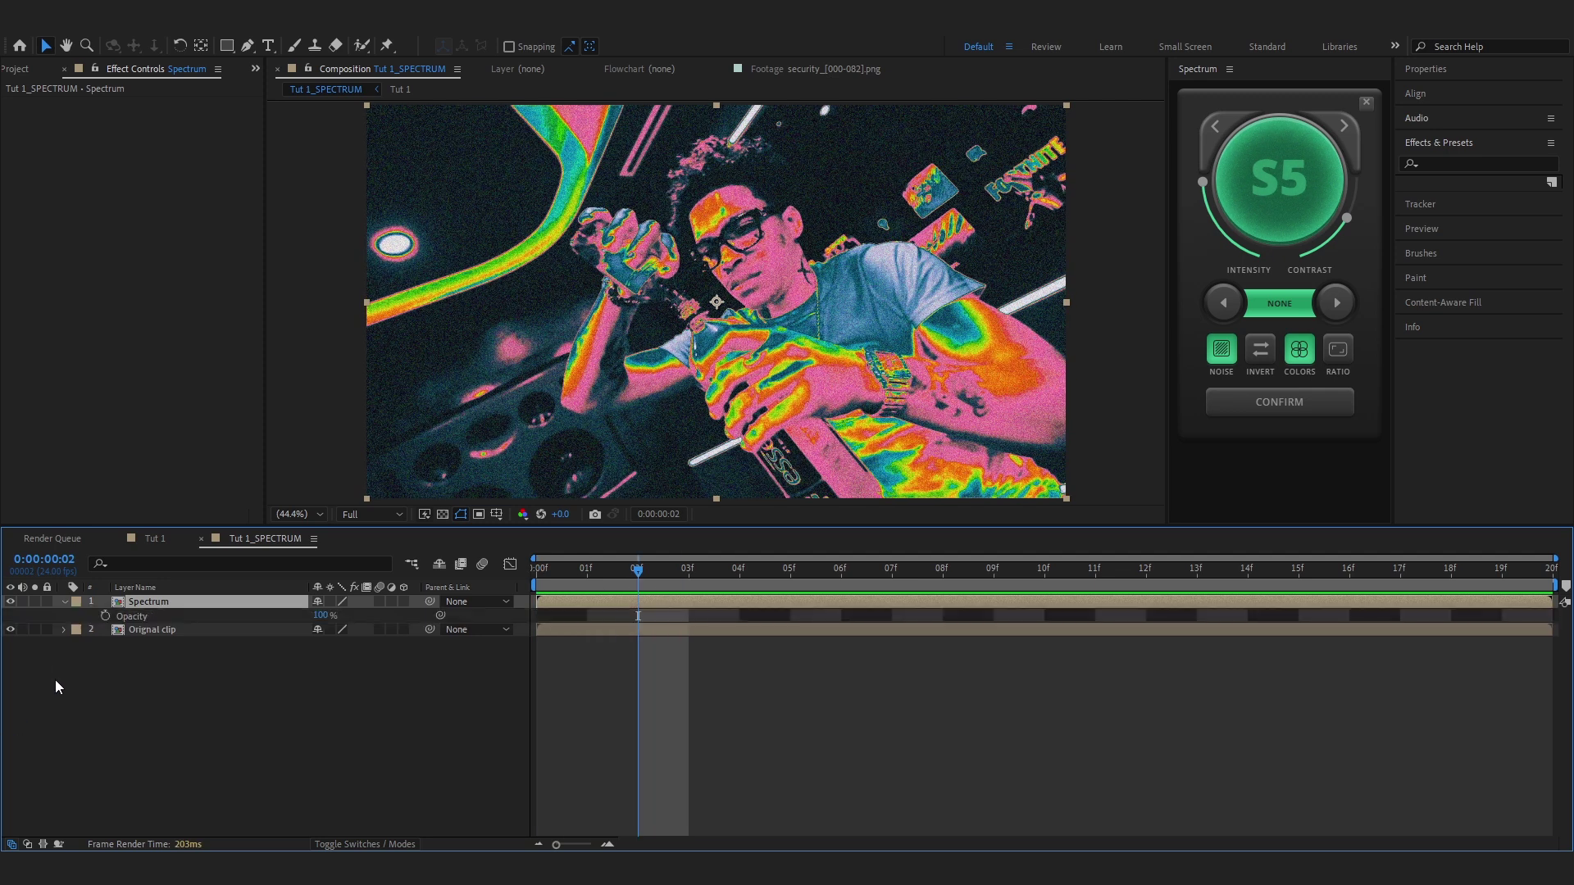
left_click(105, 616)
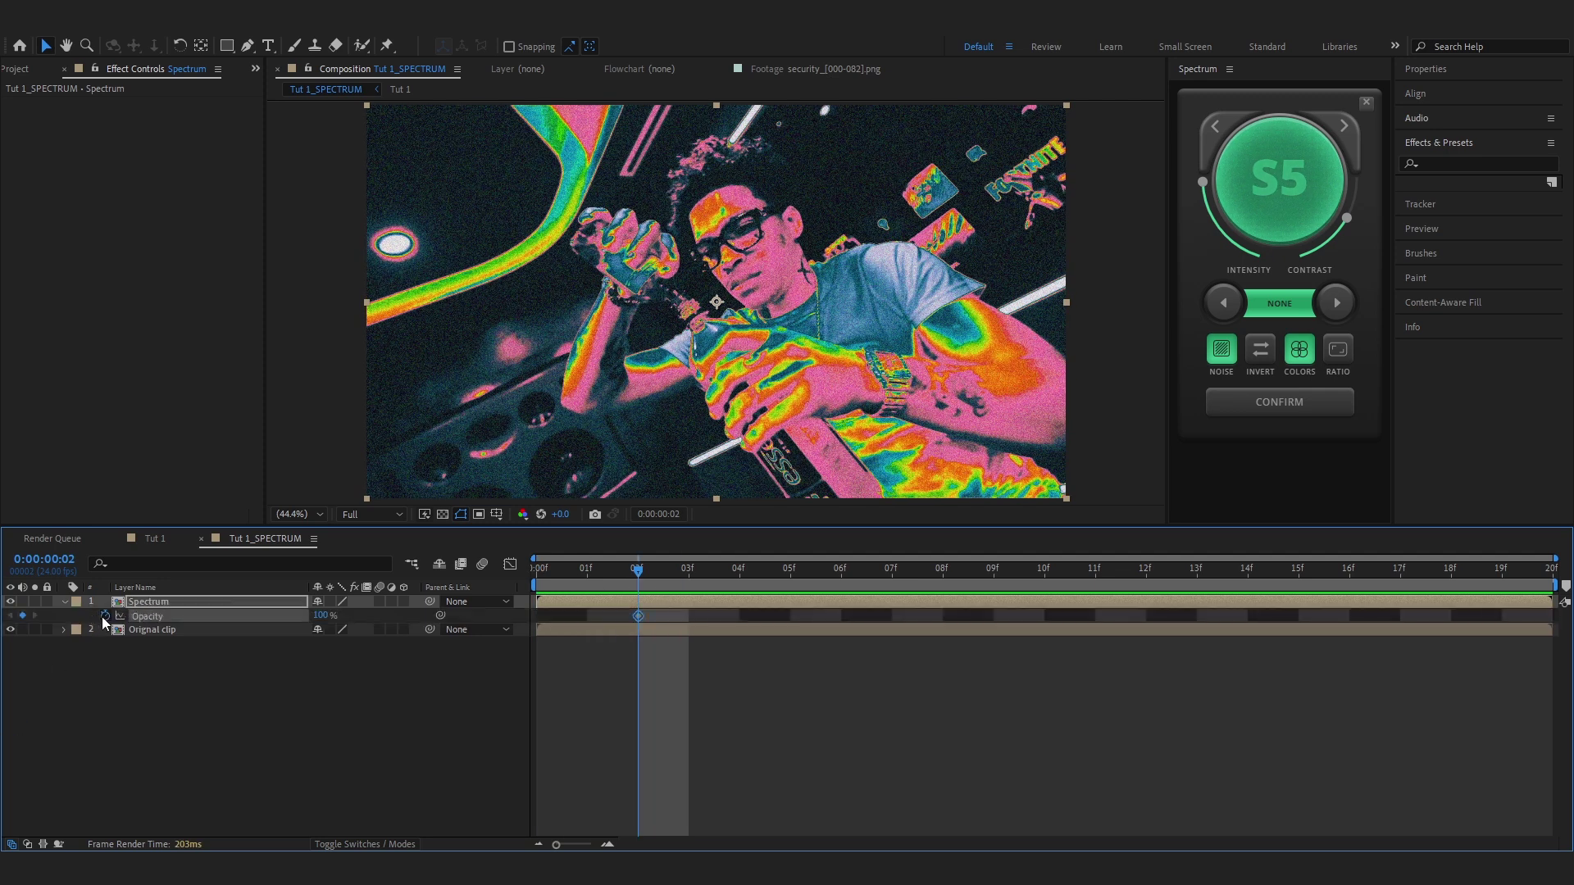
left_click_drag(730, 582, 1527, 688)
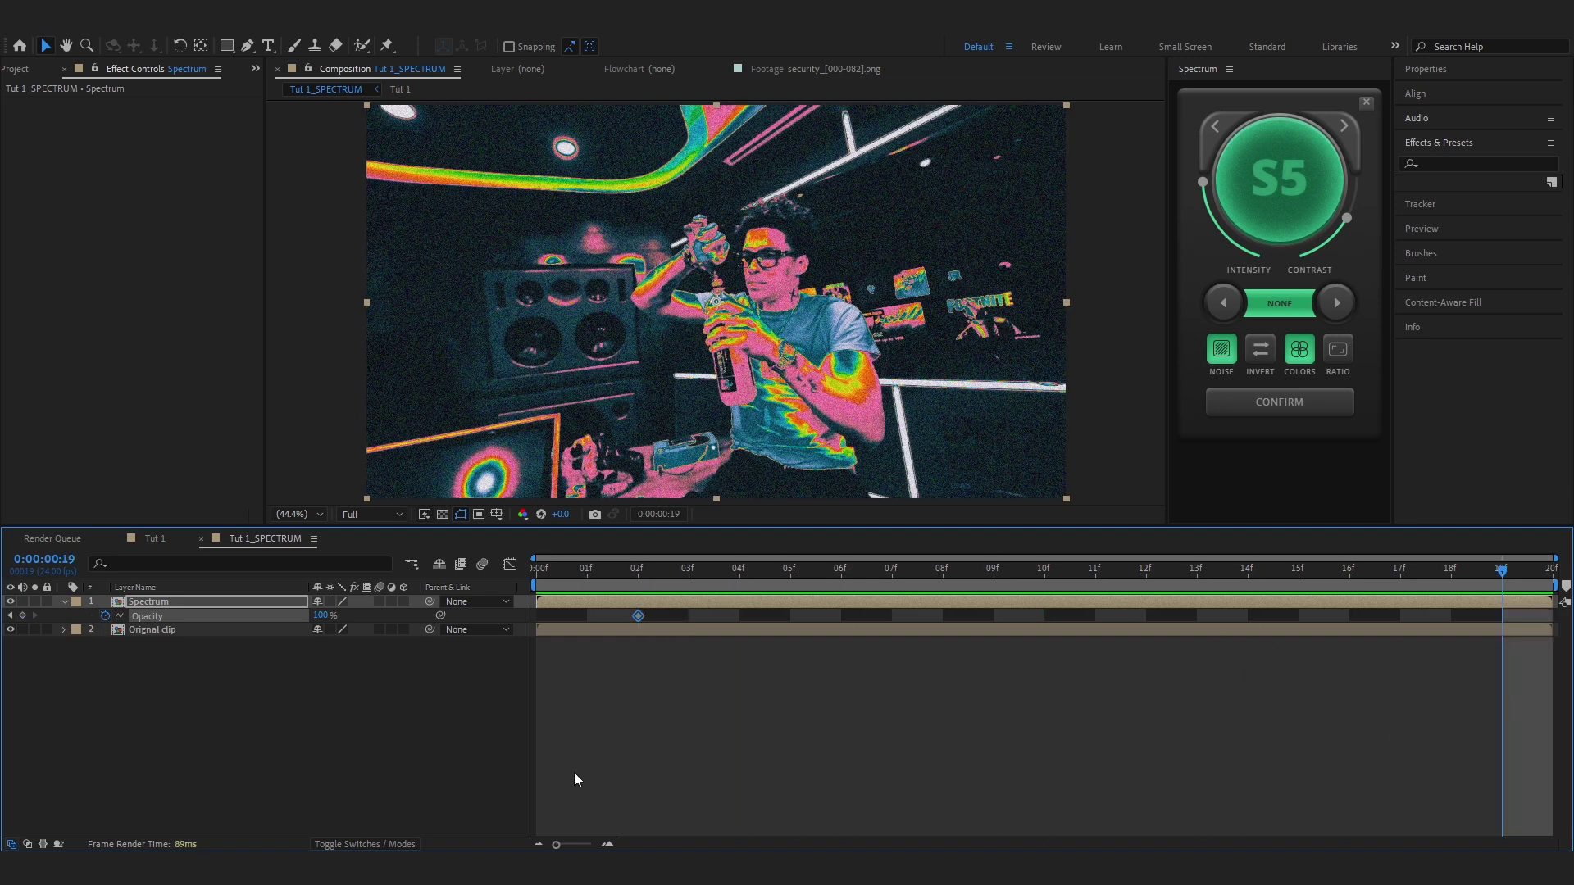
left_click_drag(320, 615, 162, 713)
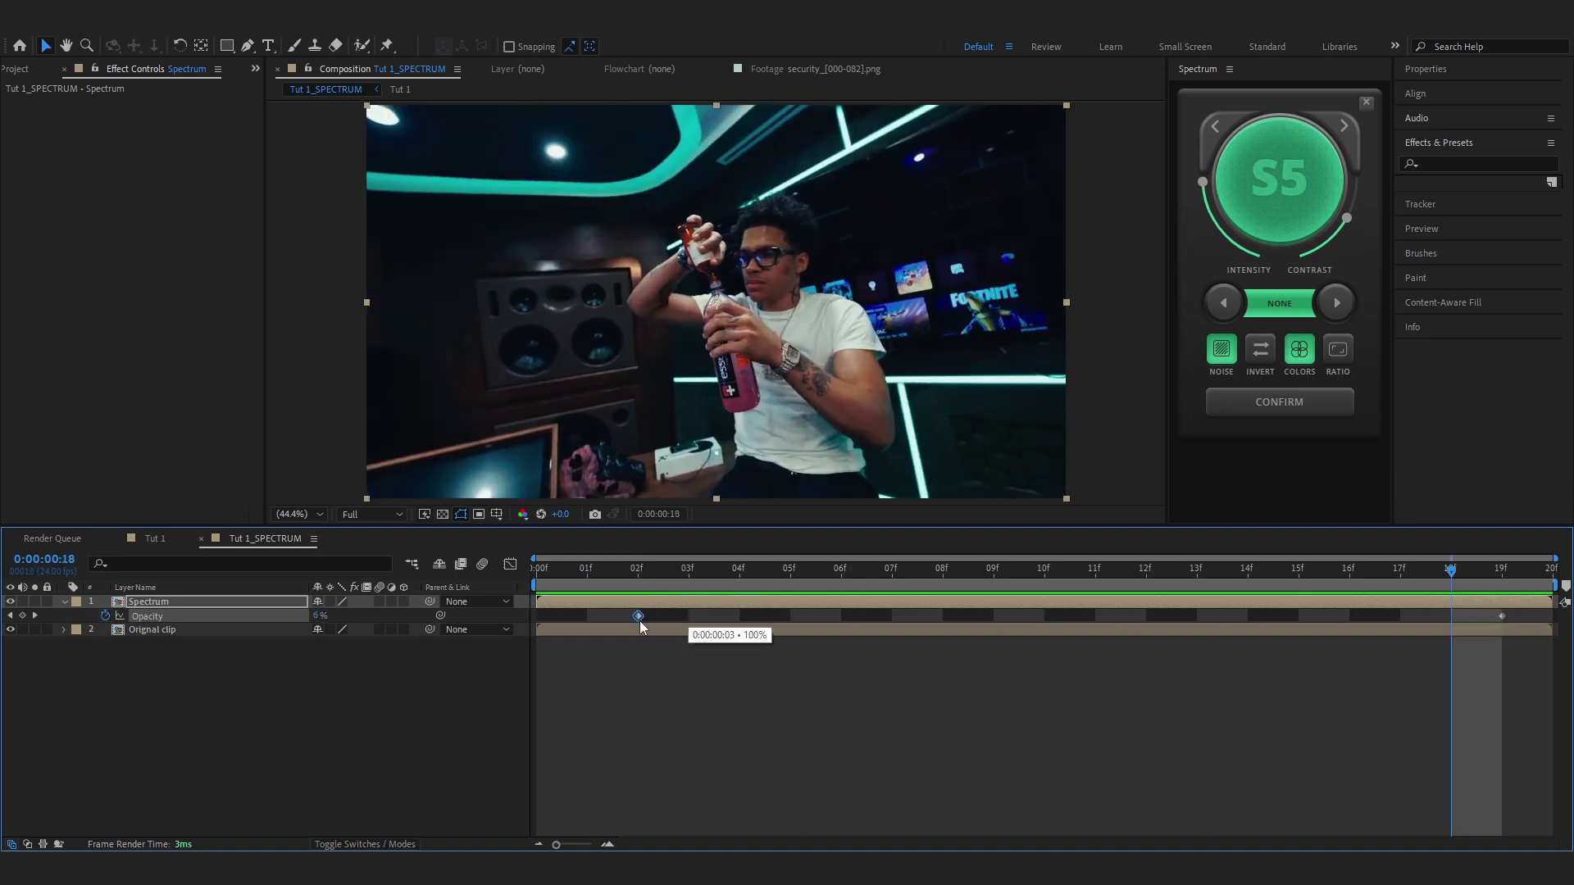
left_click_drag(639, 621, 689, 616)
key("space")
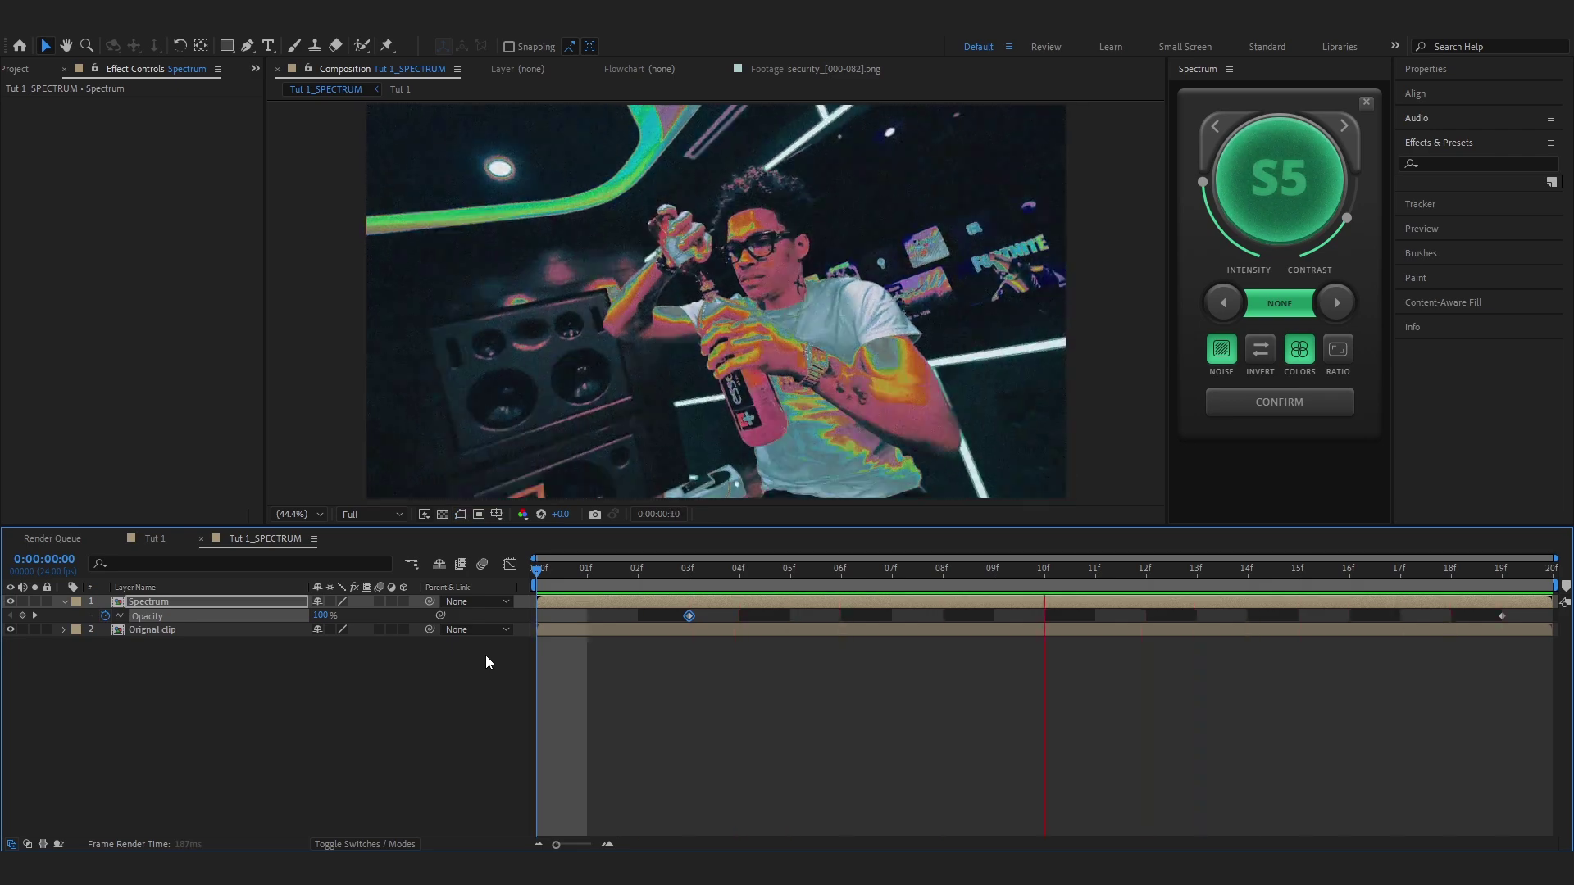
Play back the Spectrum layer's opacity fade and check it around frame 14.
key("space")
left_click(619, 572)
key("space")
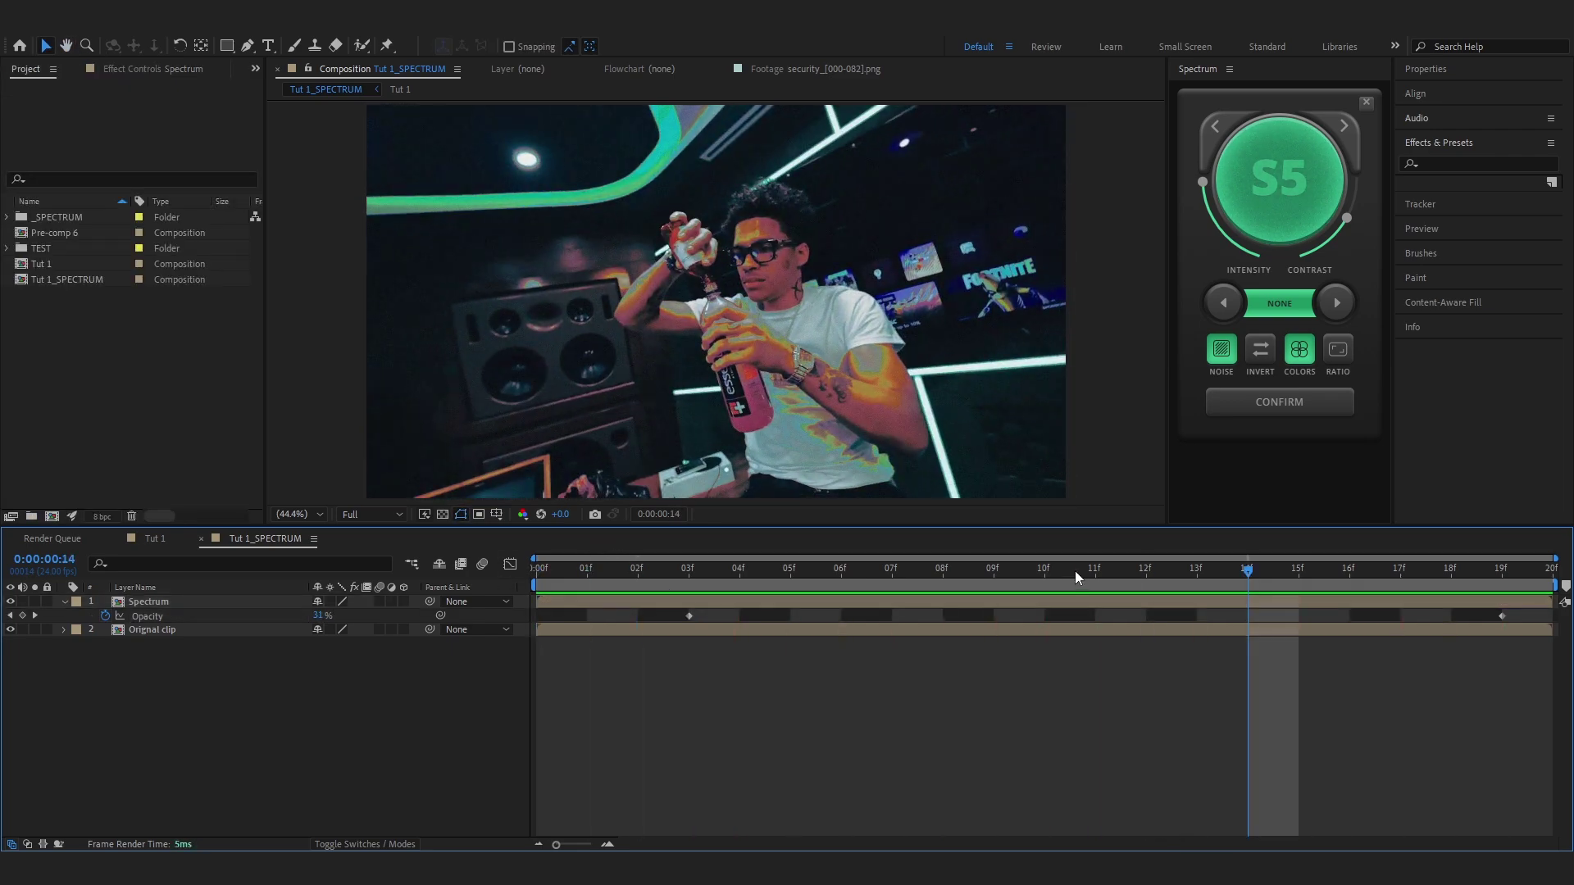
key("space")
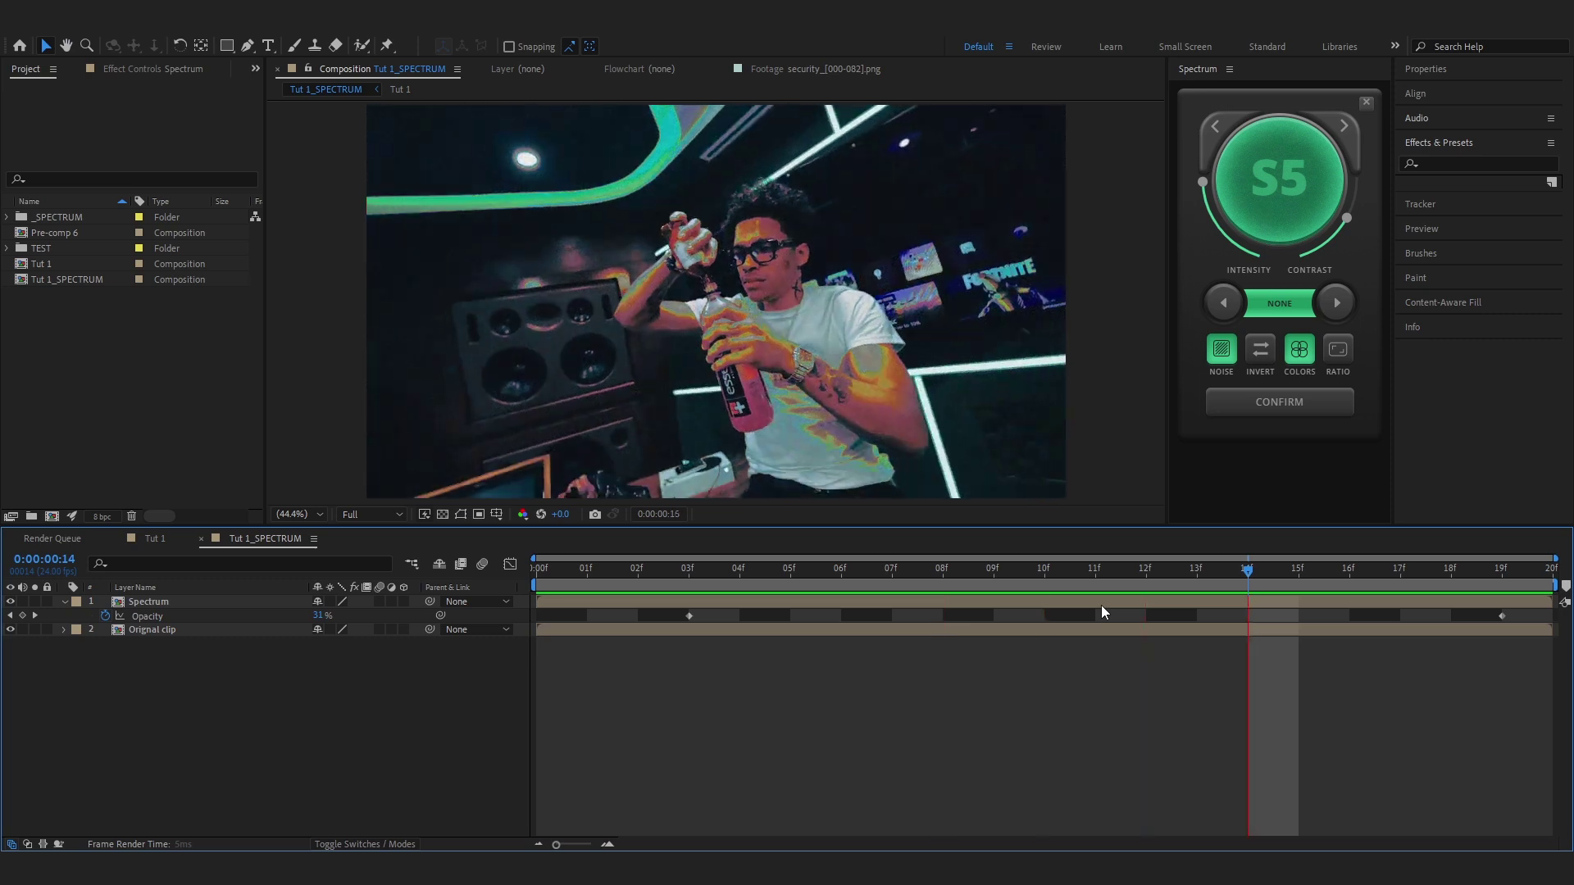
Duplicate the Orignal clip layer and place the copy above the Spectrum layer.
scroll(732, 369, "up", 2)
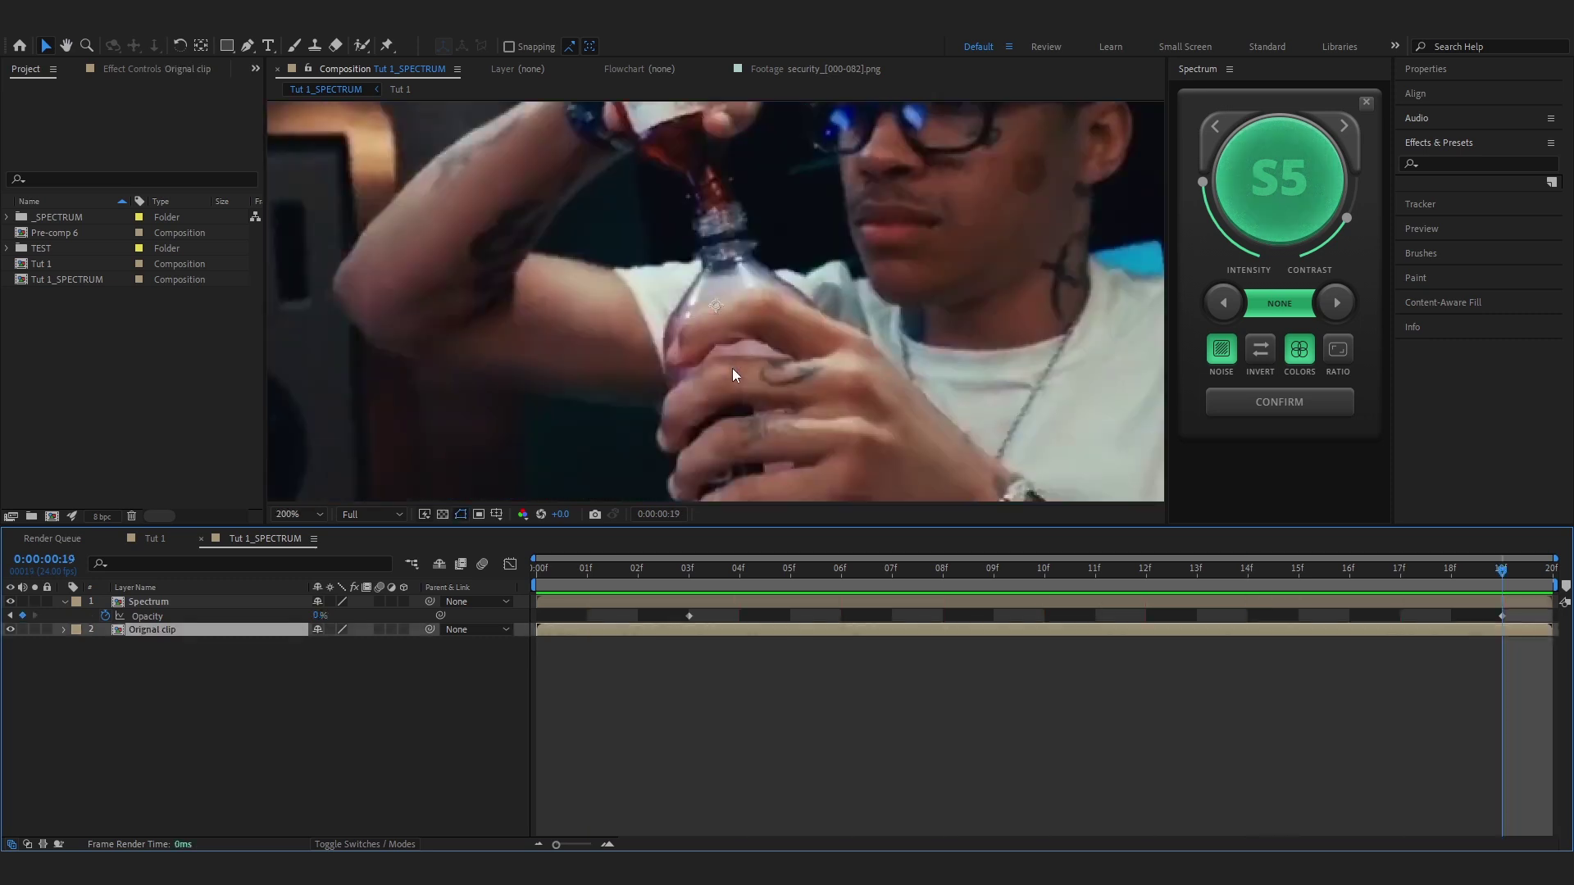
scroll(732, 368, "down", 3)
scroll(732, 369, "up", 1)
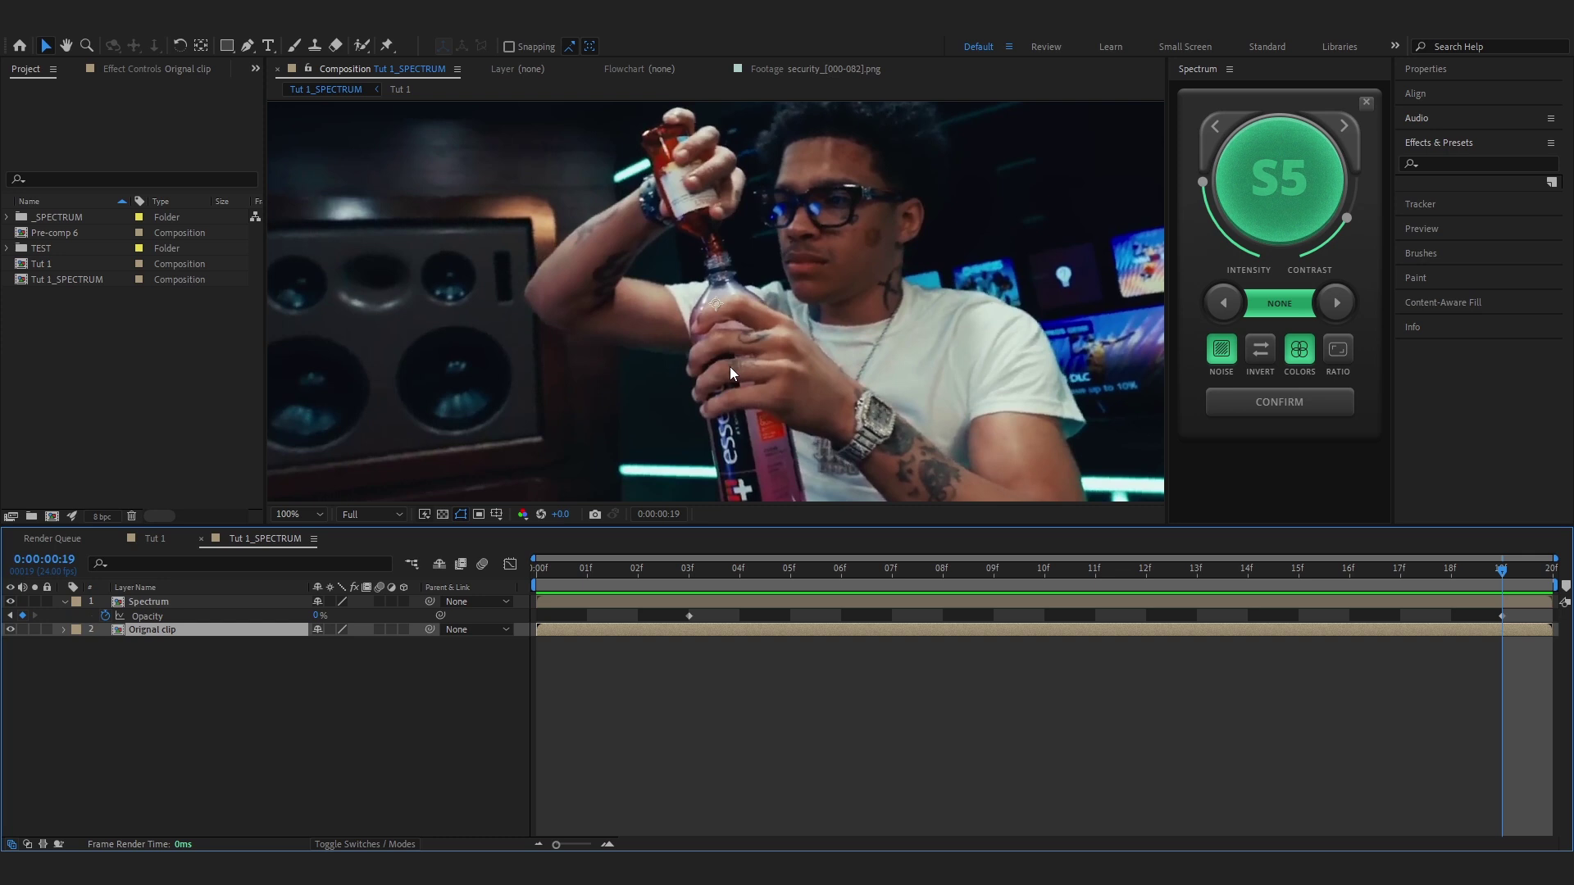
key("ctrl+d")
key("comma")
left_click_drag(151, 629, 140, 600)
Isolate the two bottles on Orignal clip 2 at frame 0 with Roto Brush strokes, excluding the hands.
key("Home")
left_click(362, 45)
double_click(732, 328)
scroll(697, 236, "up", 6)
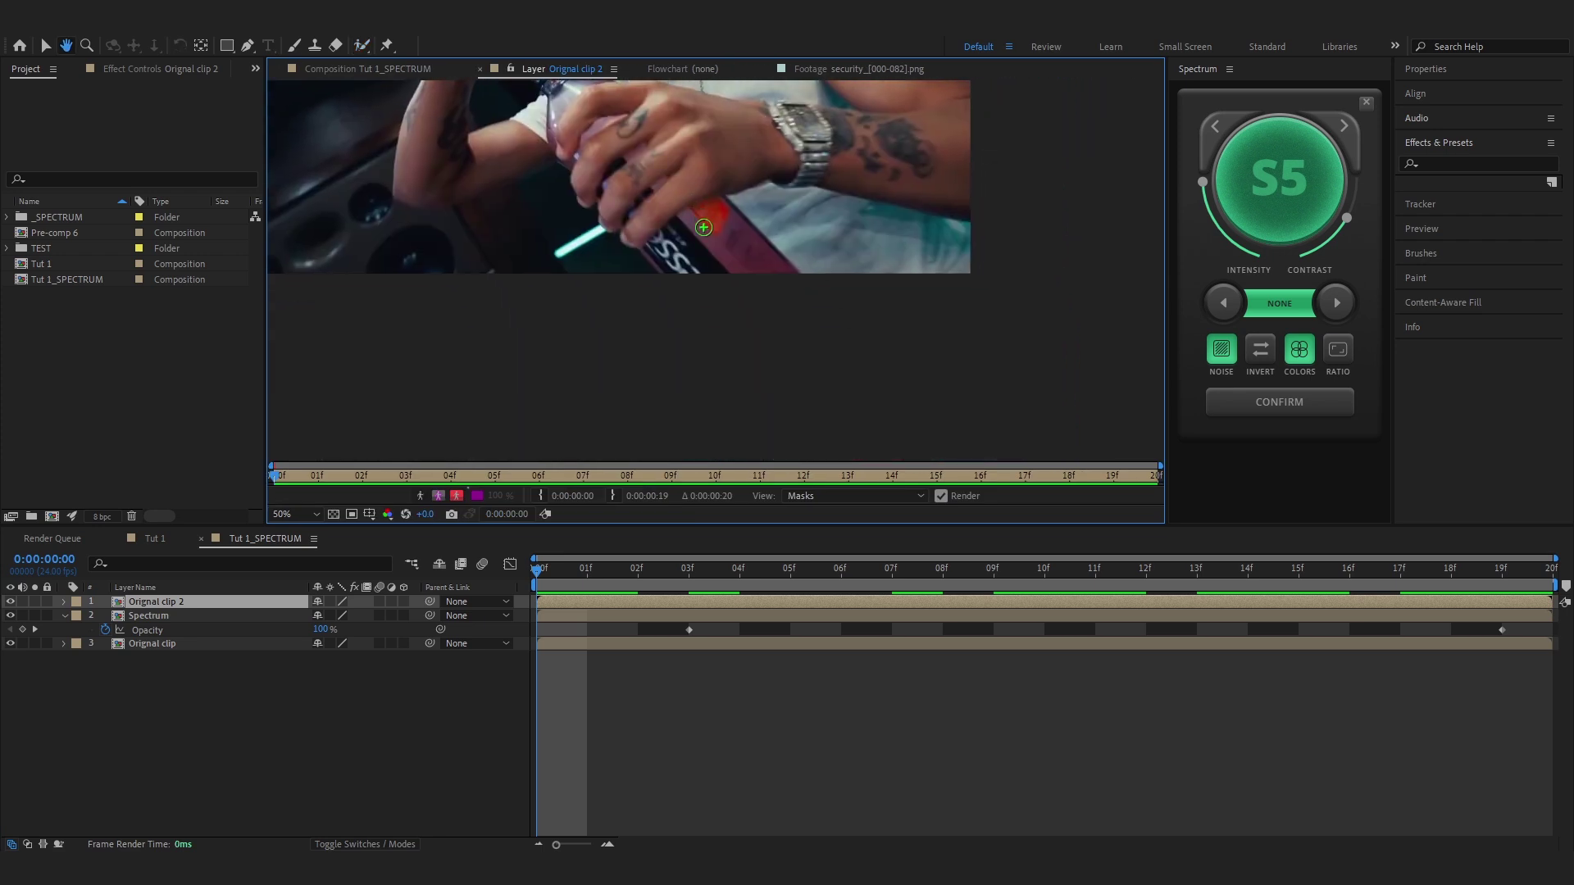
scroll(697, 235, "down", 4)
left_click_drag(596, 305, 611, 318)
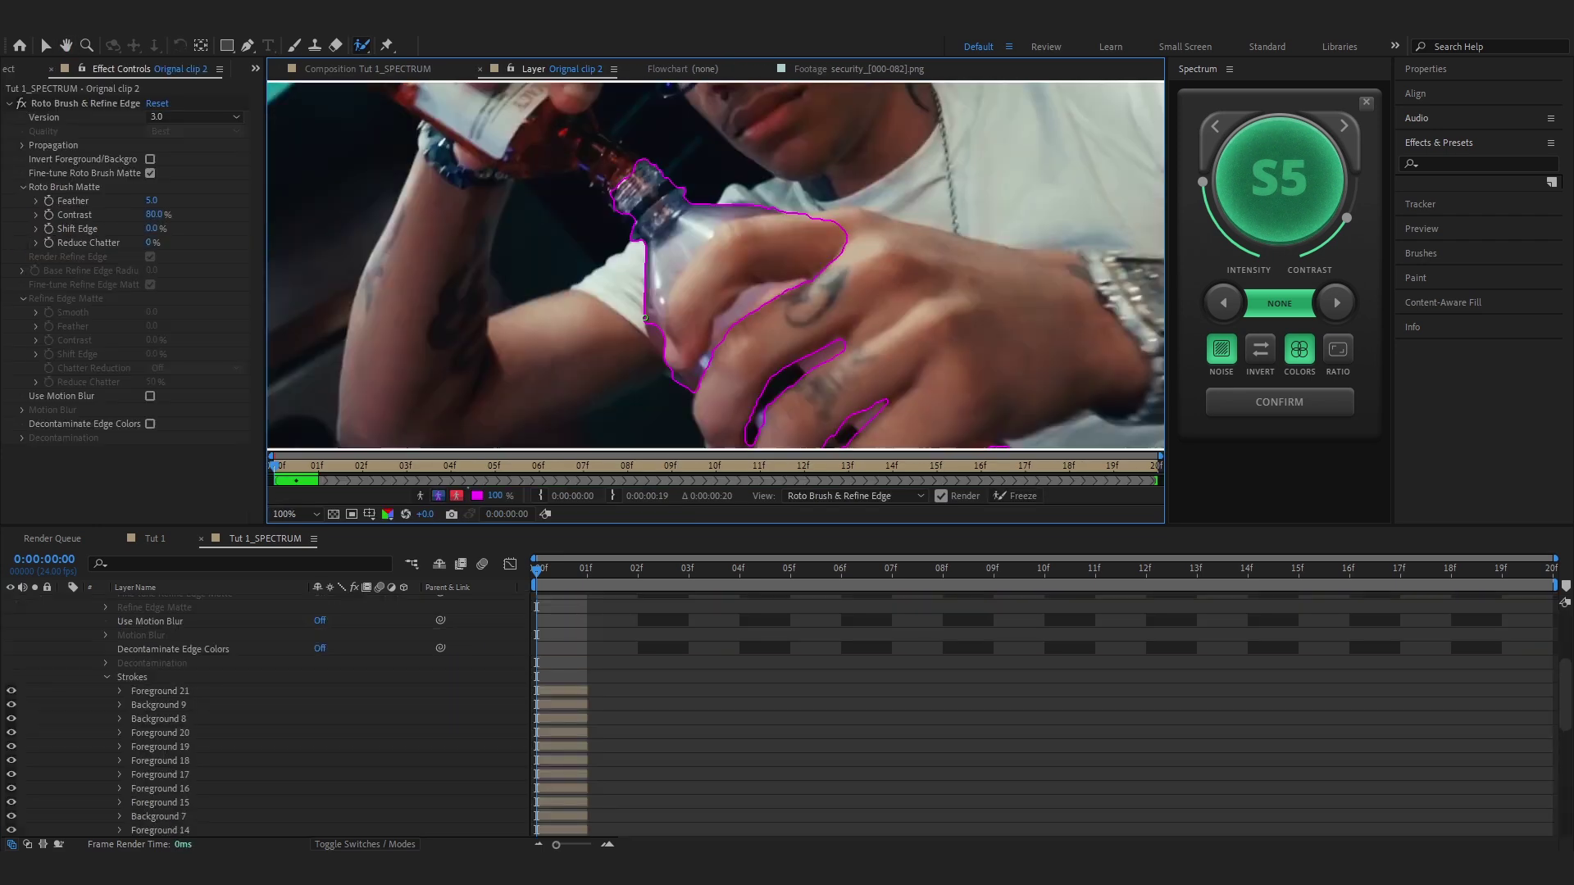
scroll(855, 369, "up", 3)
scroll(855, 370, "down", 5)
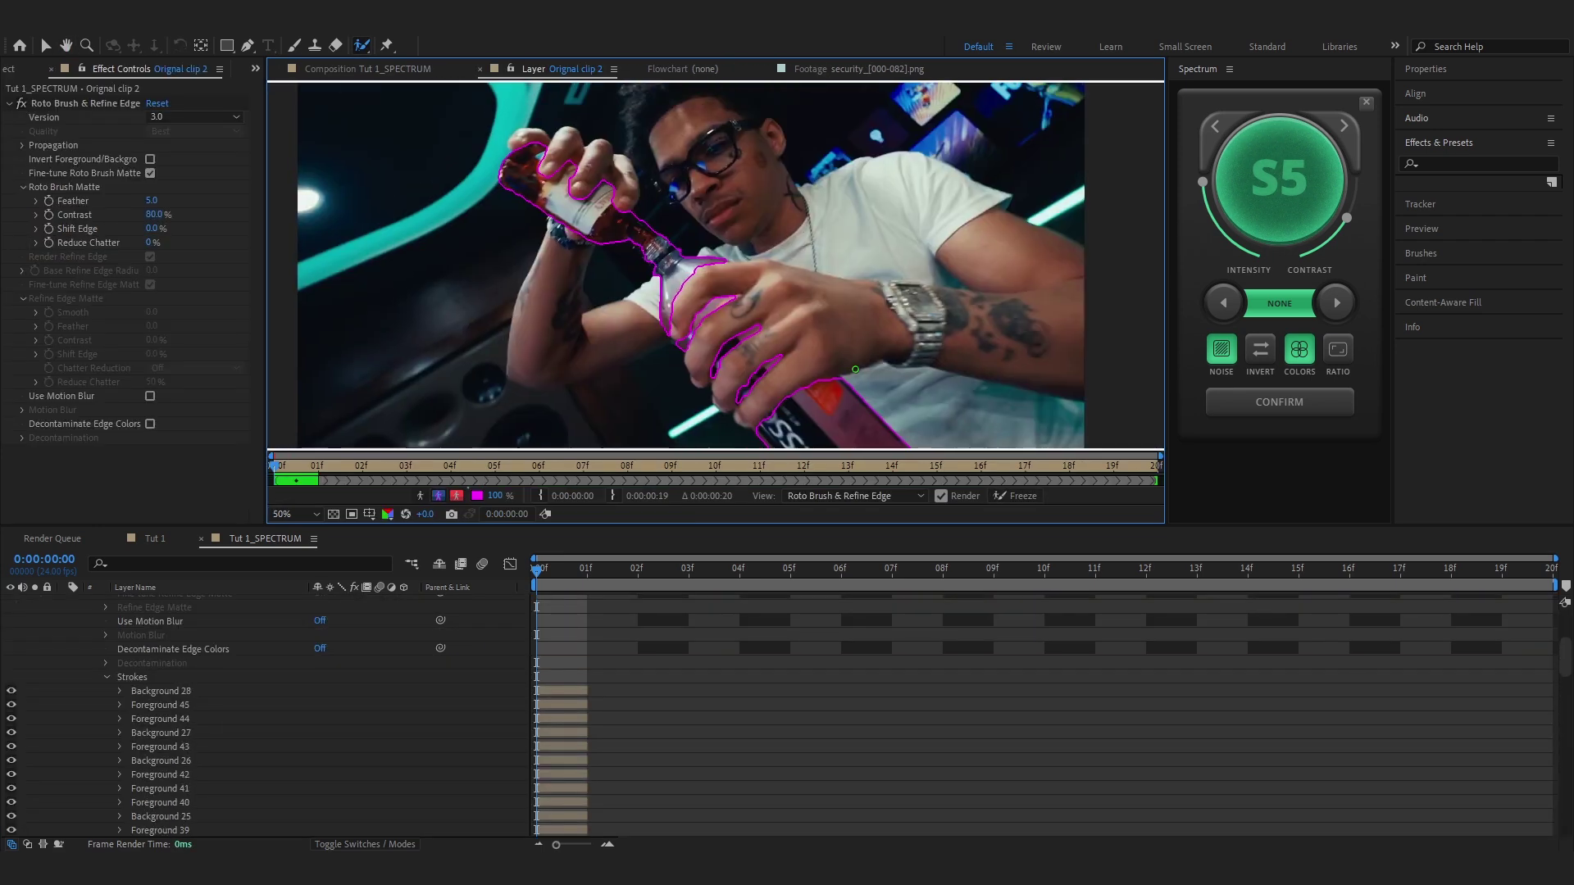
Freeze the Roto Brush propagation and review the isolated bottles over the Spectrum look in the Tut 1_SPECTRUM comp.
left_click(1021, 498)
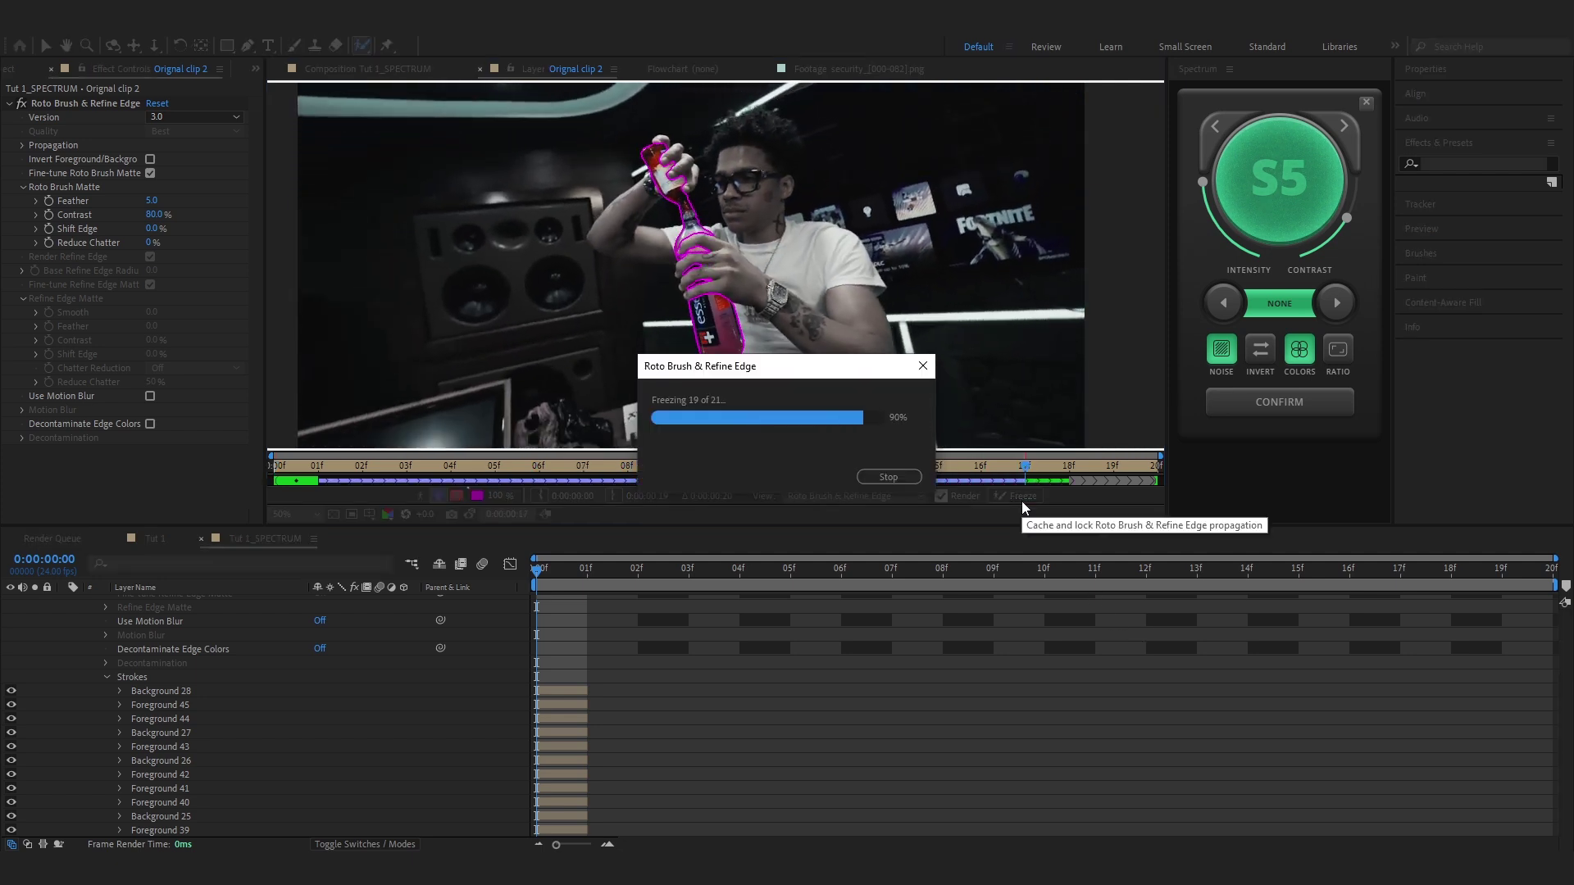
left_click(373, 68)
scroll(334, 642, "up", 4)
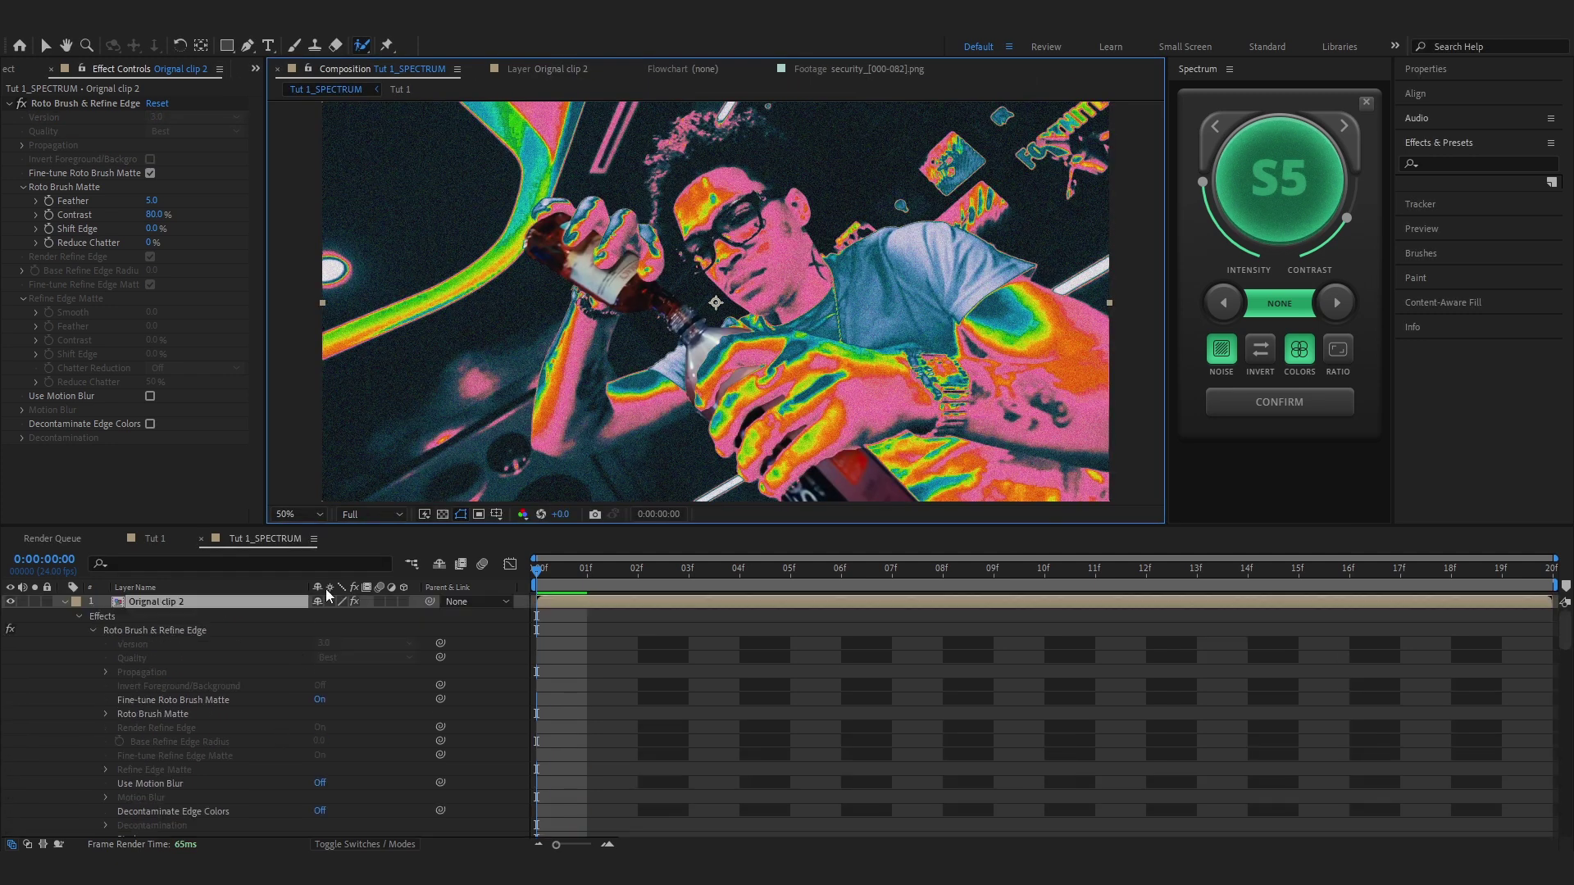
left_click_drag(997, 569, 529, 572)
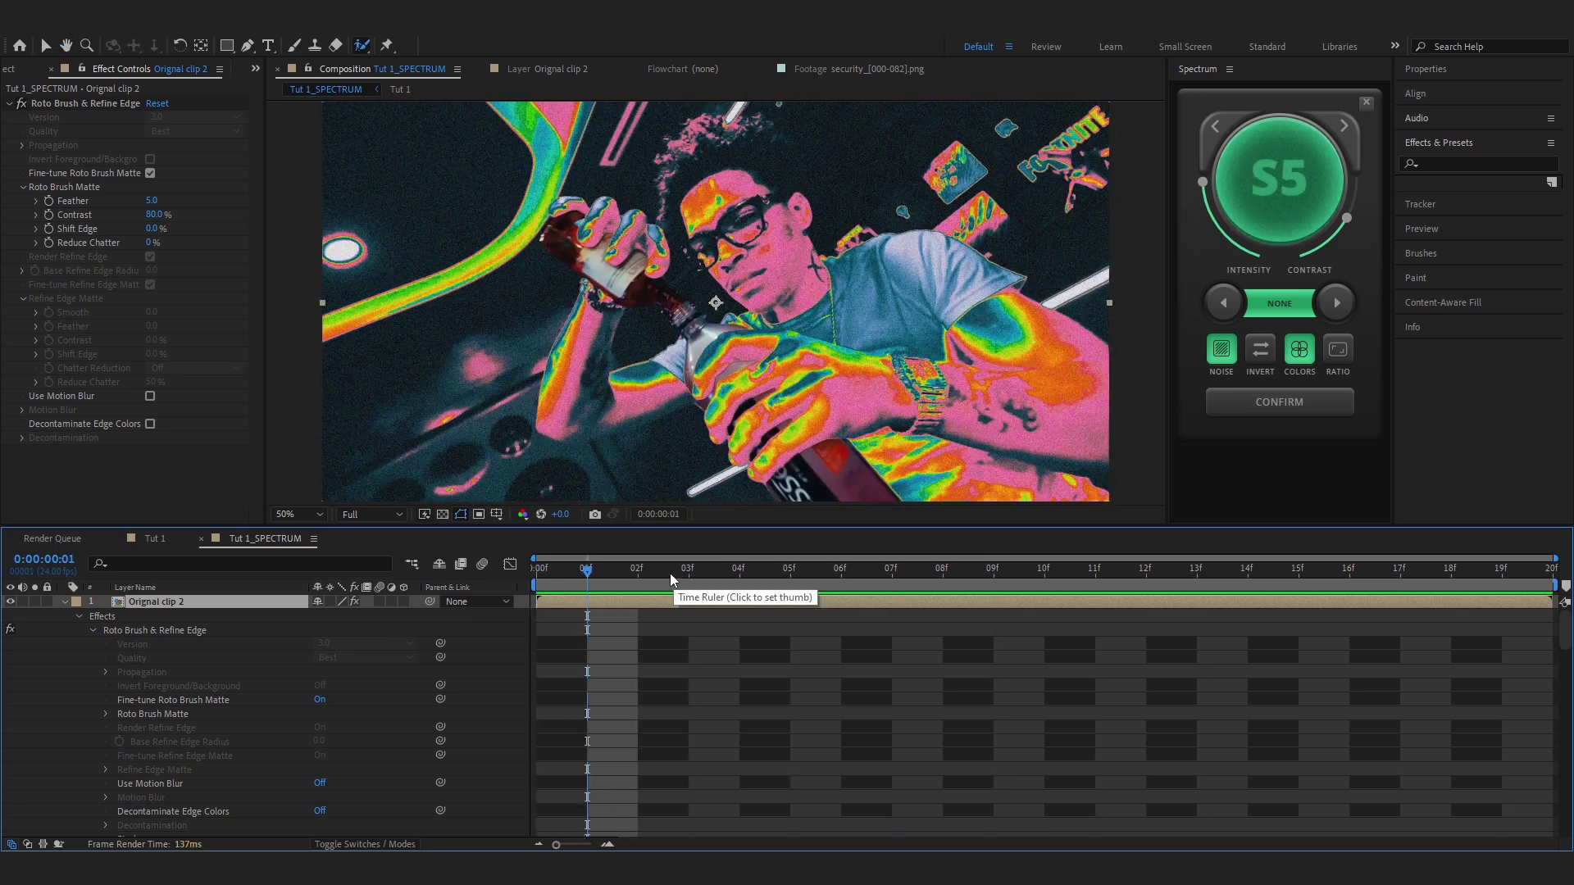
key("space")
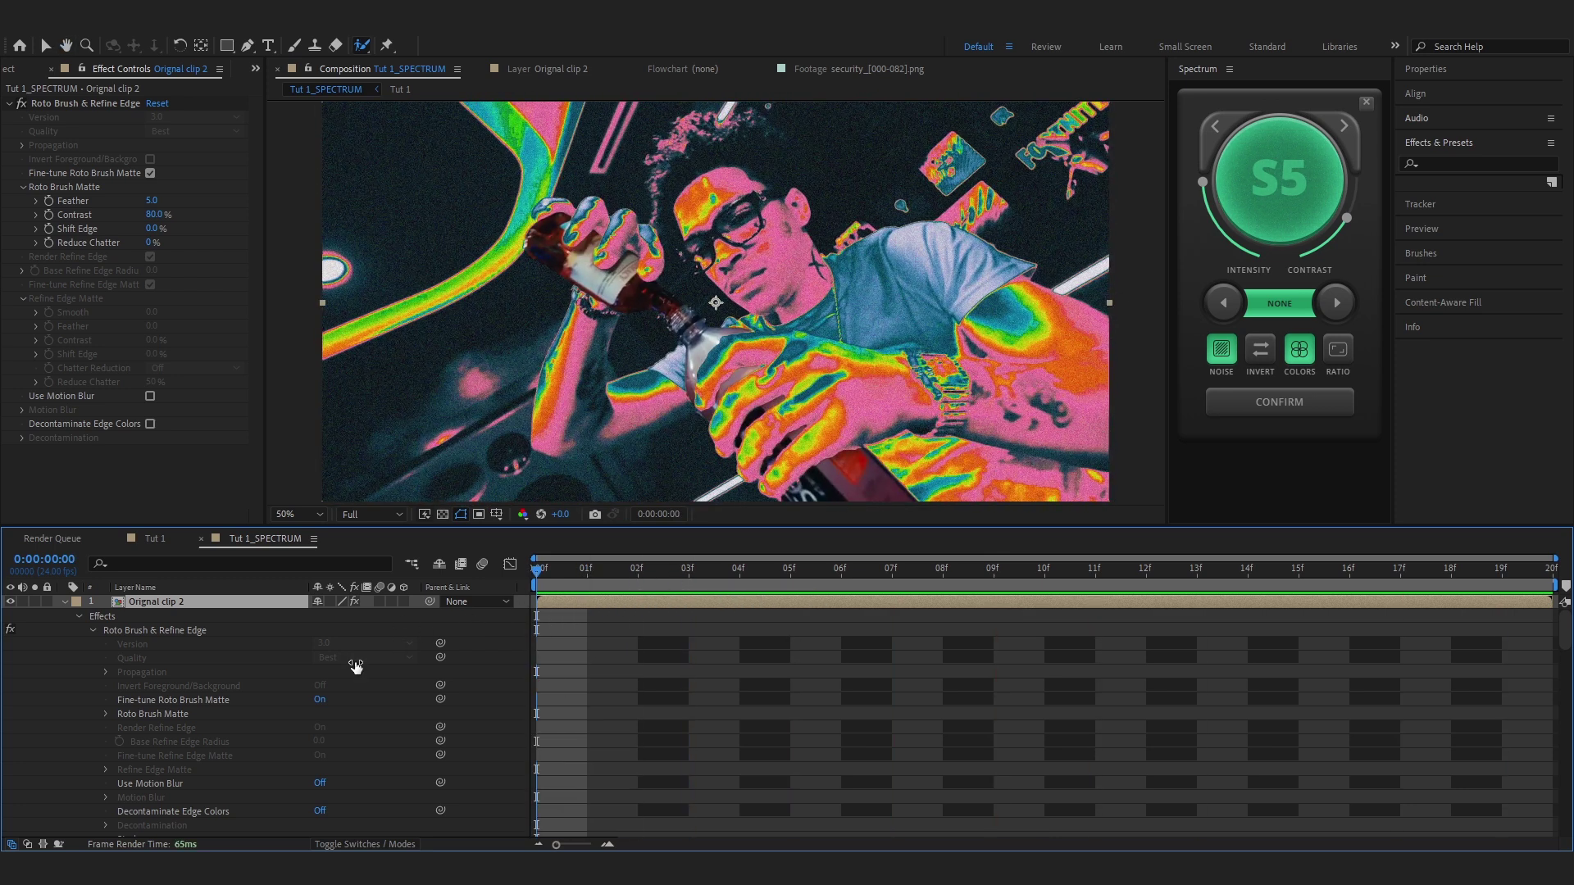
Pre-compose the Orignal clip 2 layer as "Orignal clip 2 Comp 1", moving all attributes into the new composition.
left_click(64, 602)
left_click(218, 603)
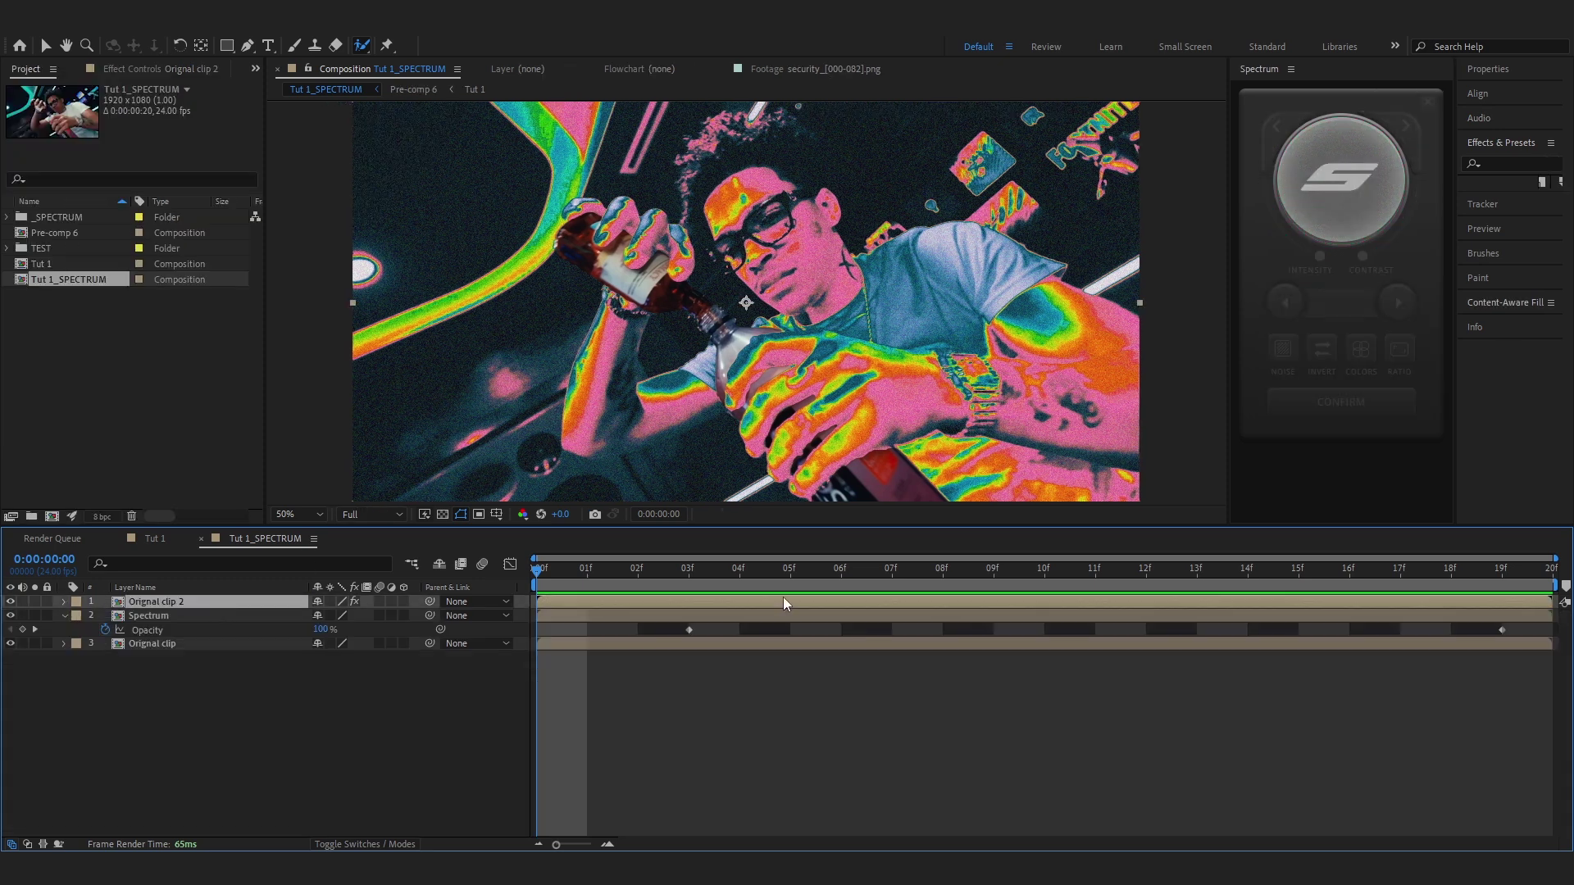
right_click(784, 602)
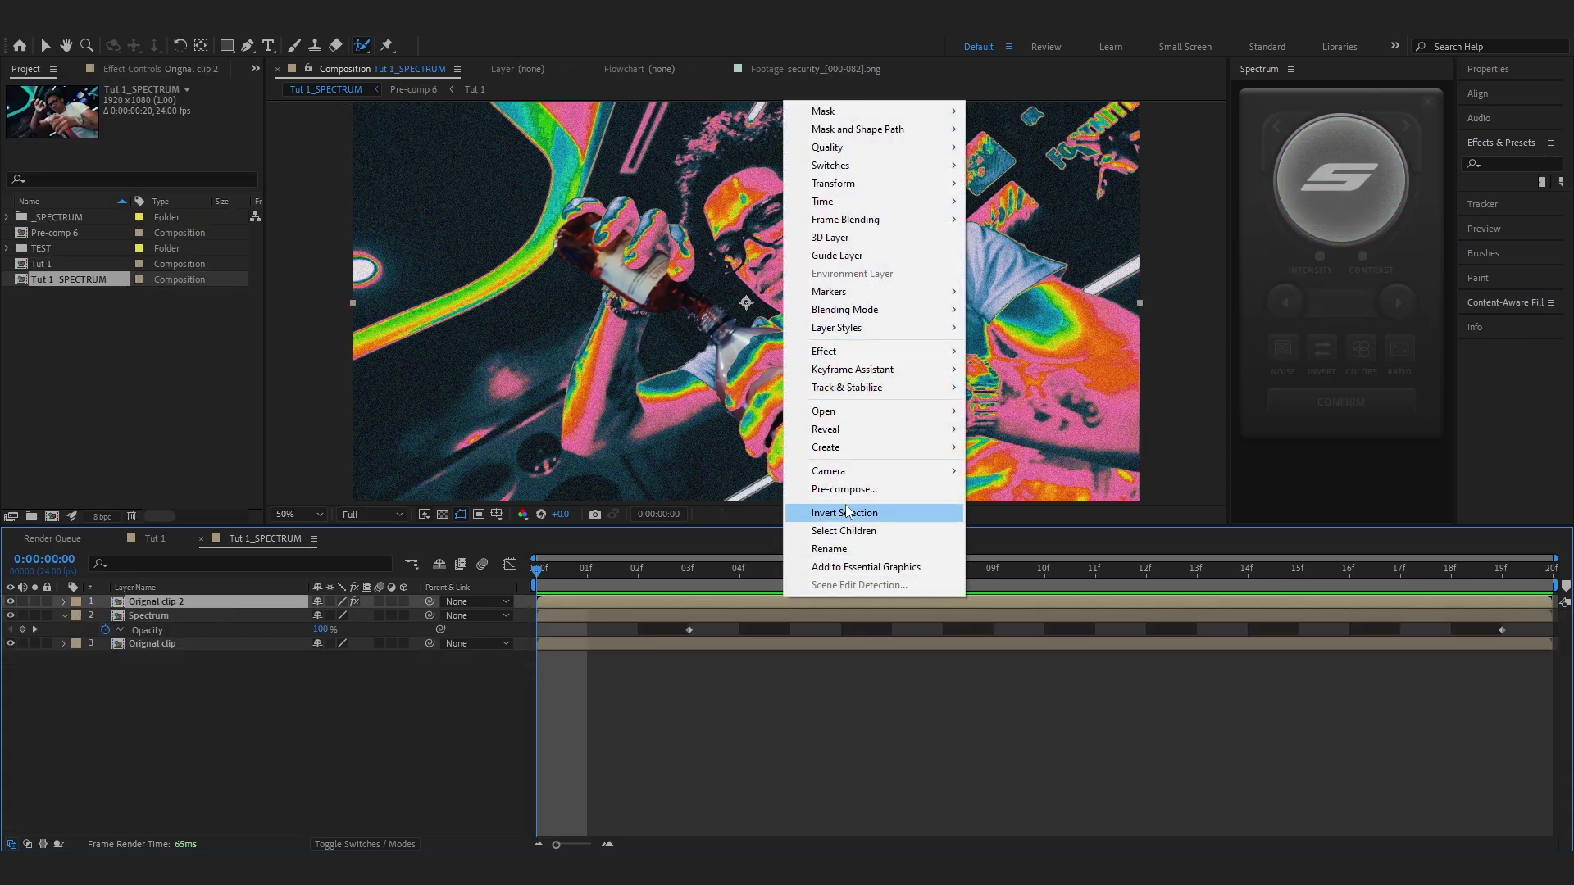
left_click(856, 492)
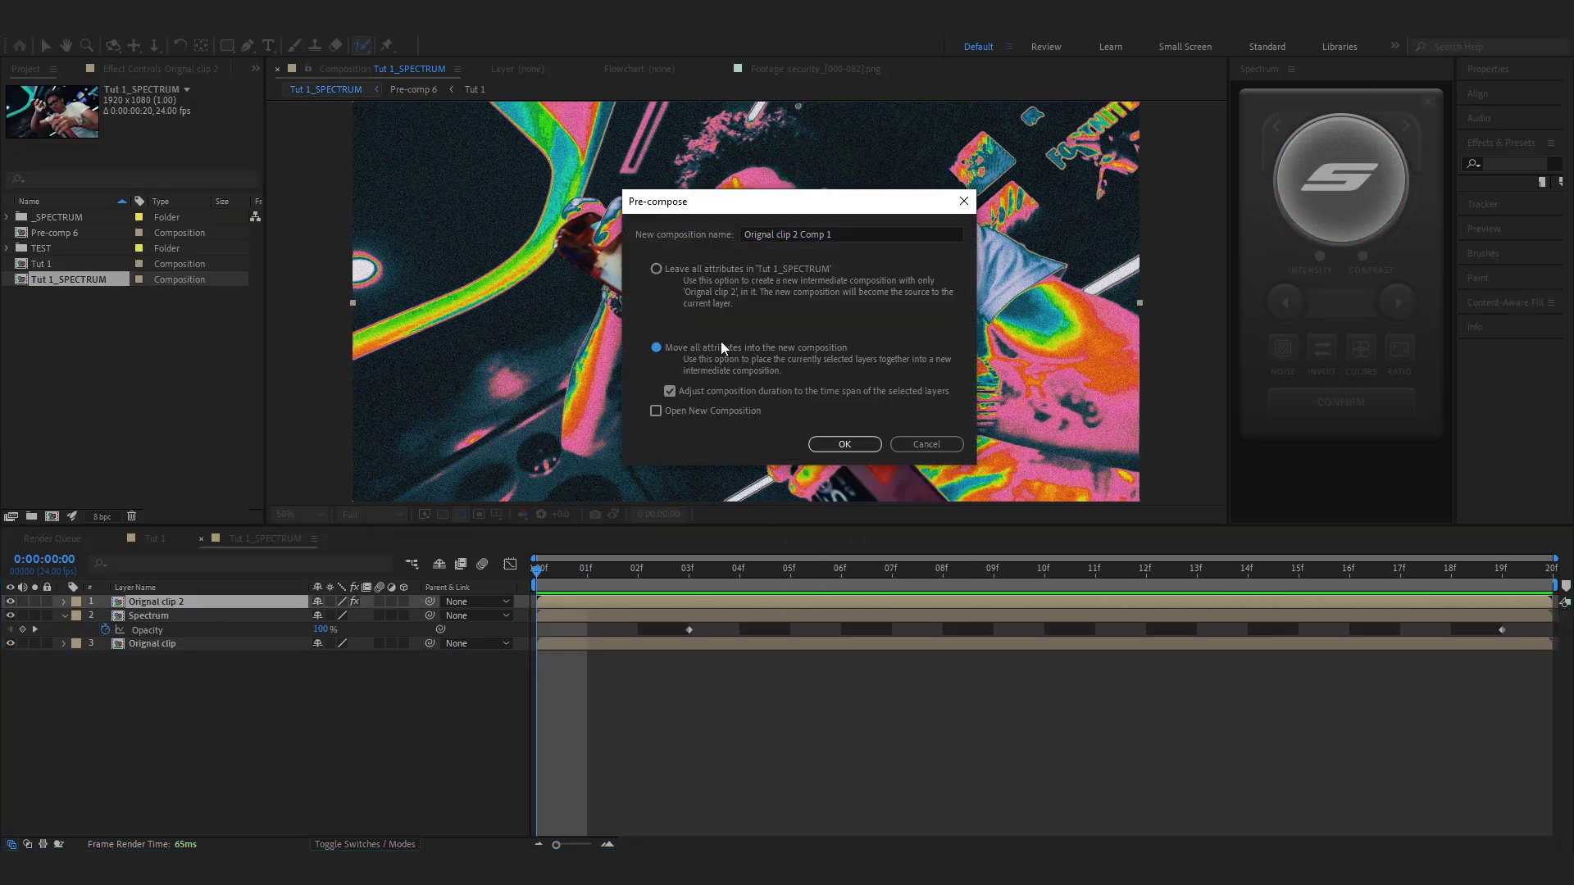
left_click(845, 444)
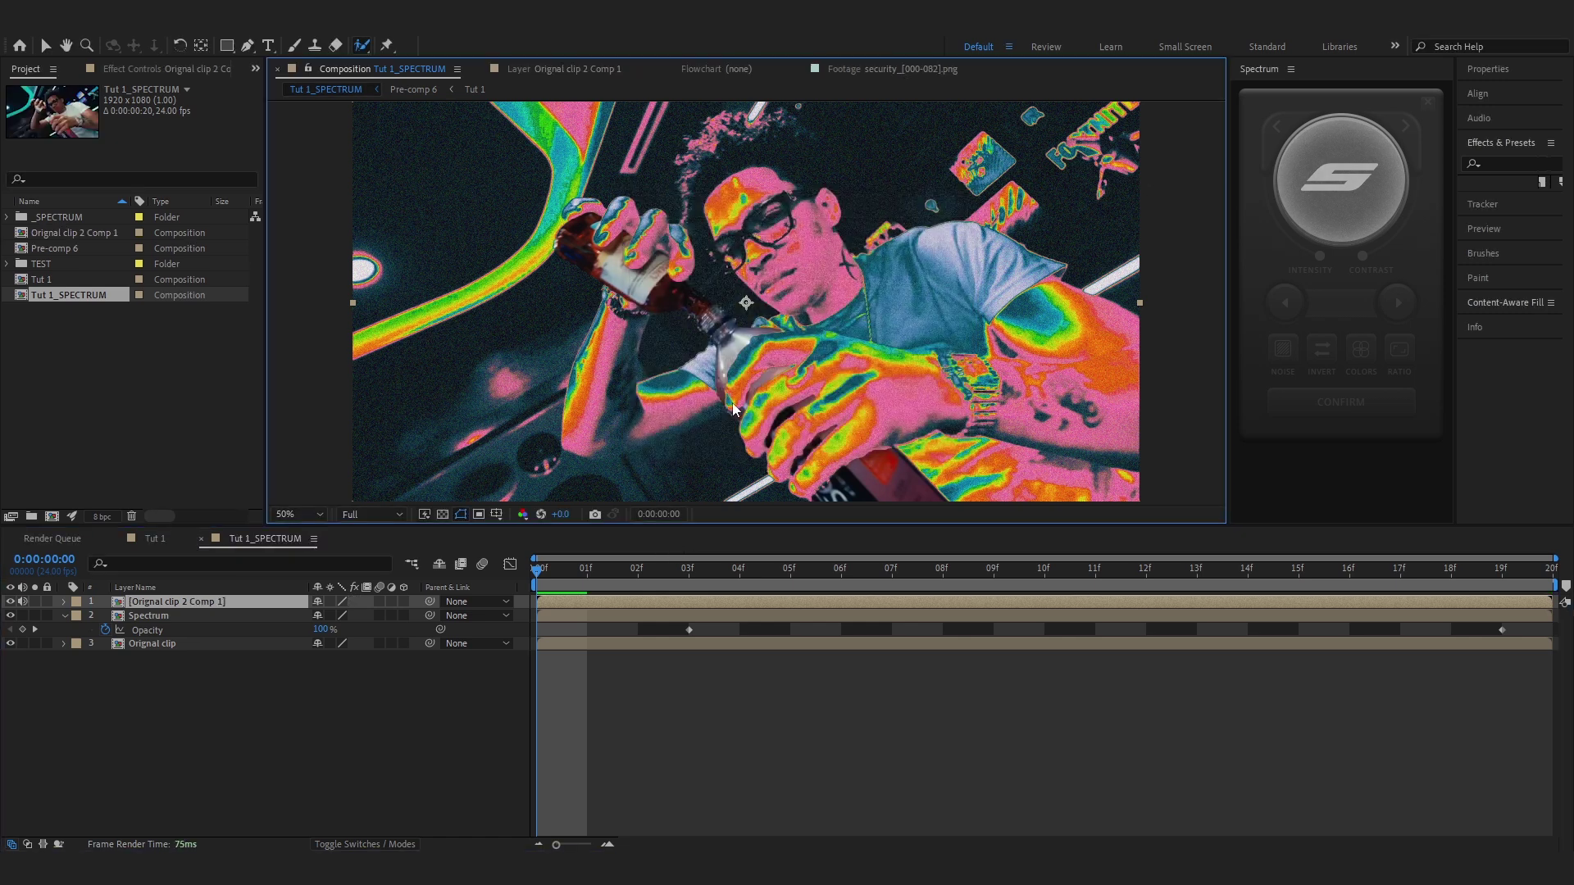
Open the Orignal clip 2 Comp 1 pre-comp and play back the bottle cutout from frame 0.
key("v")
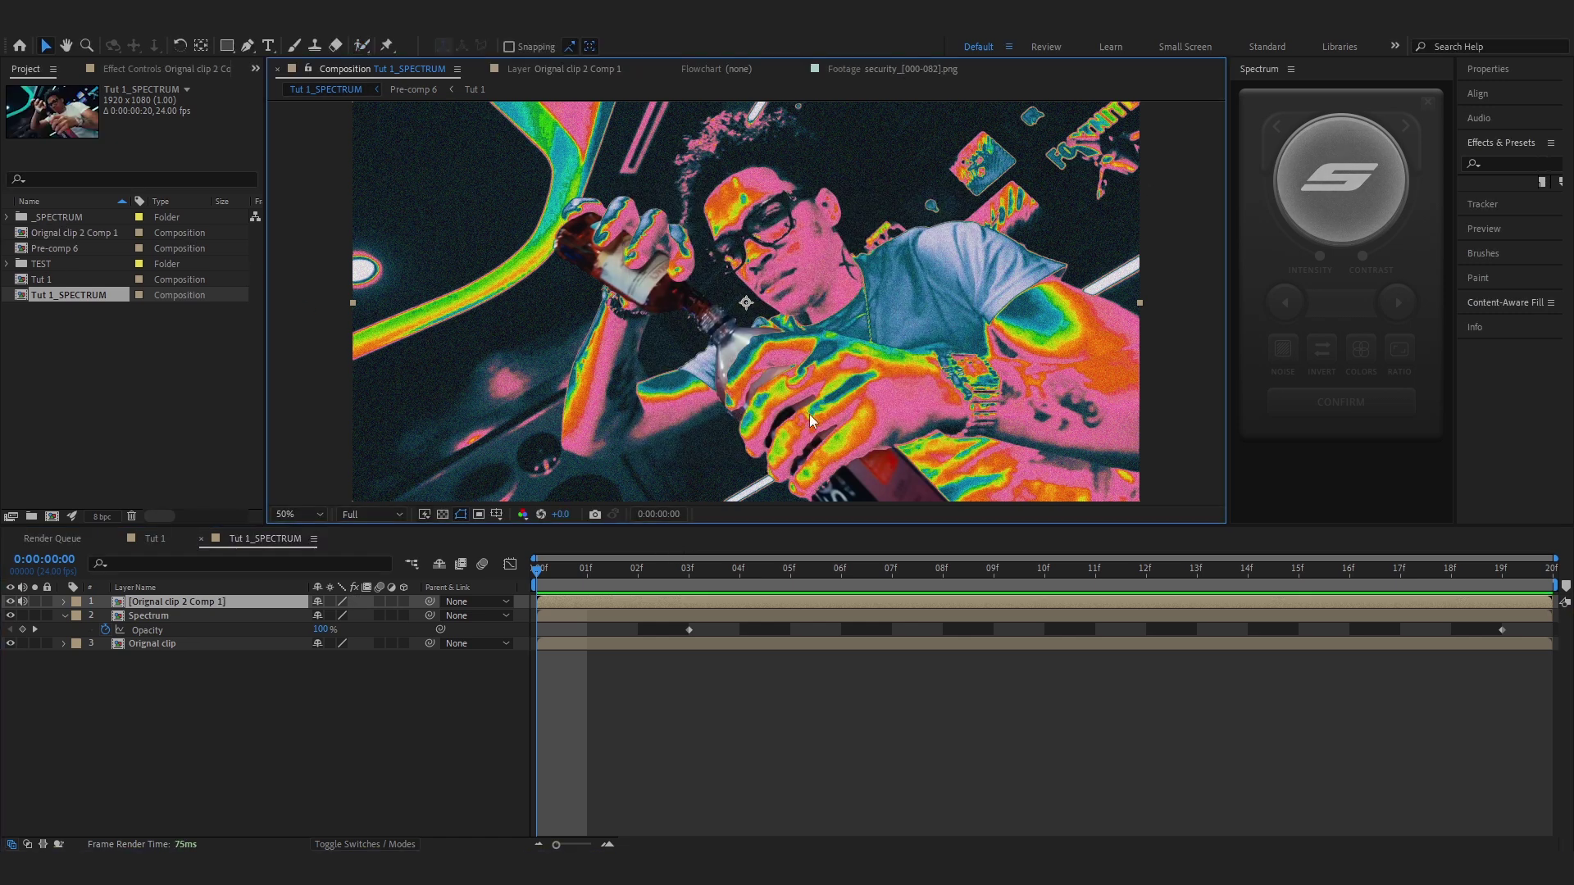
double_click(170, 601)
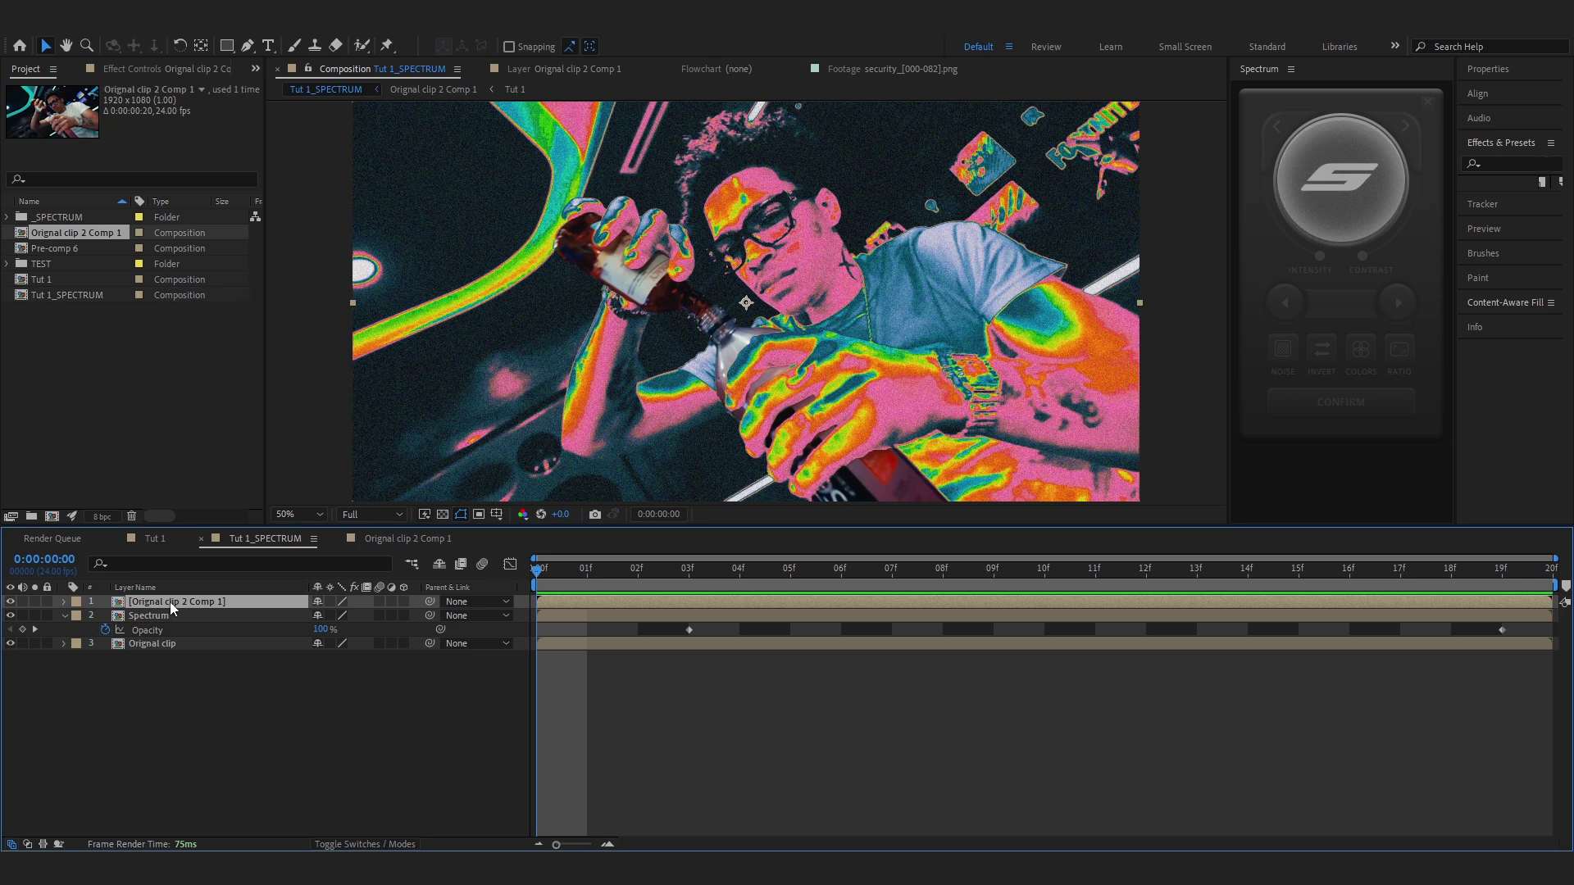
double_click(170, 601)
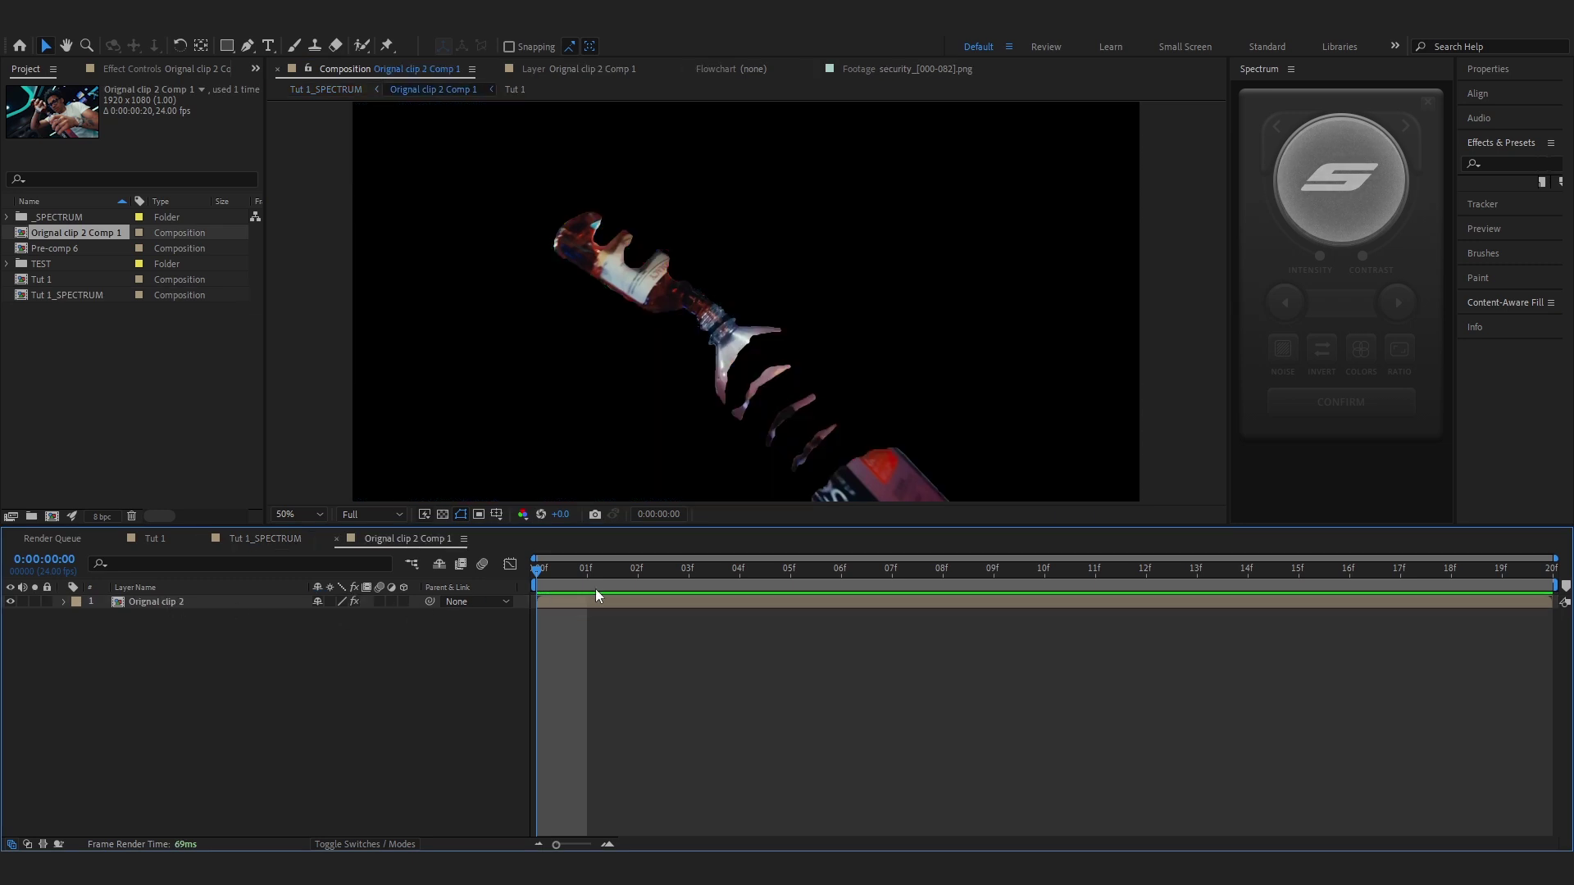
key("space")
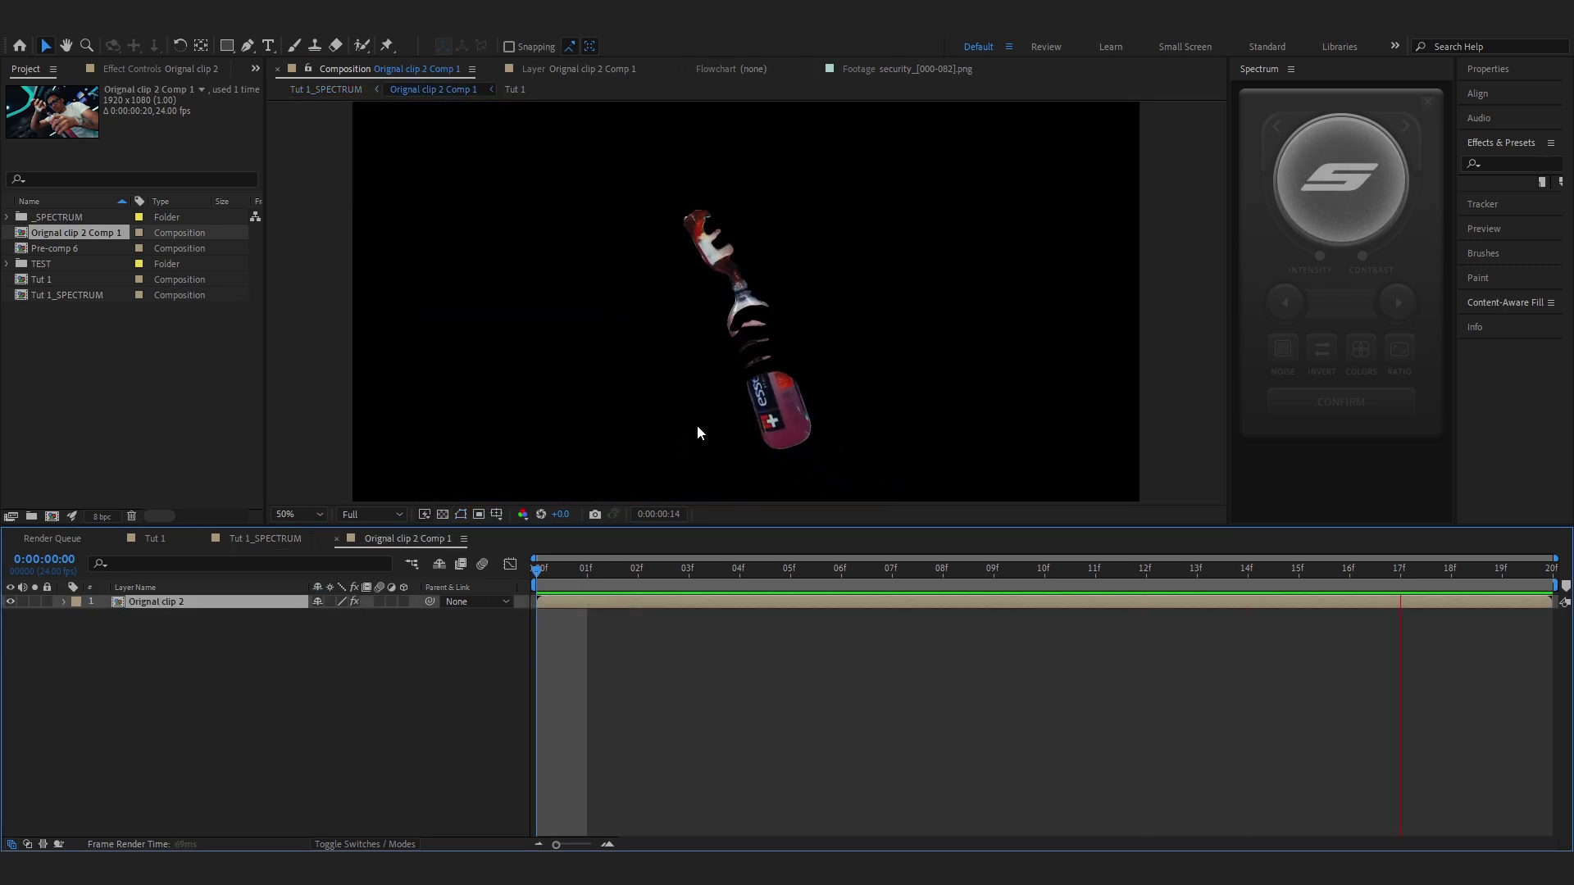
key("space")
key("Home")
key("space")
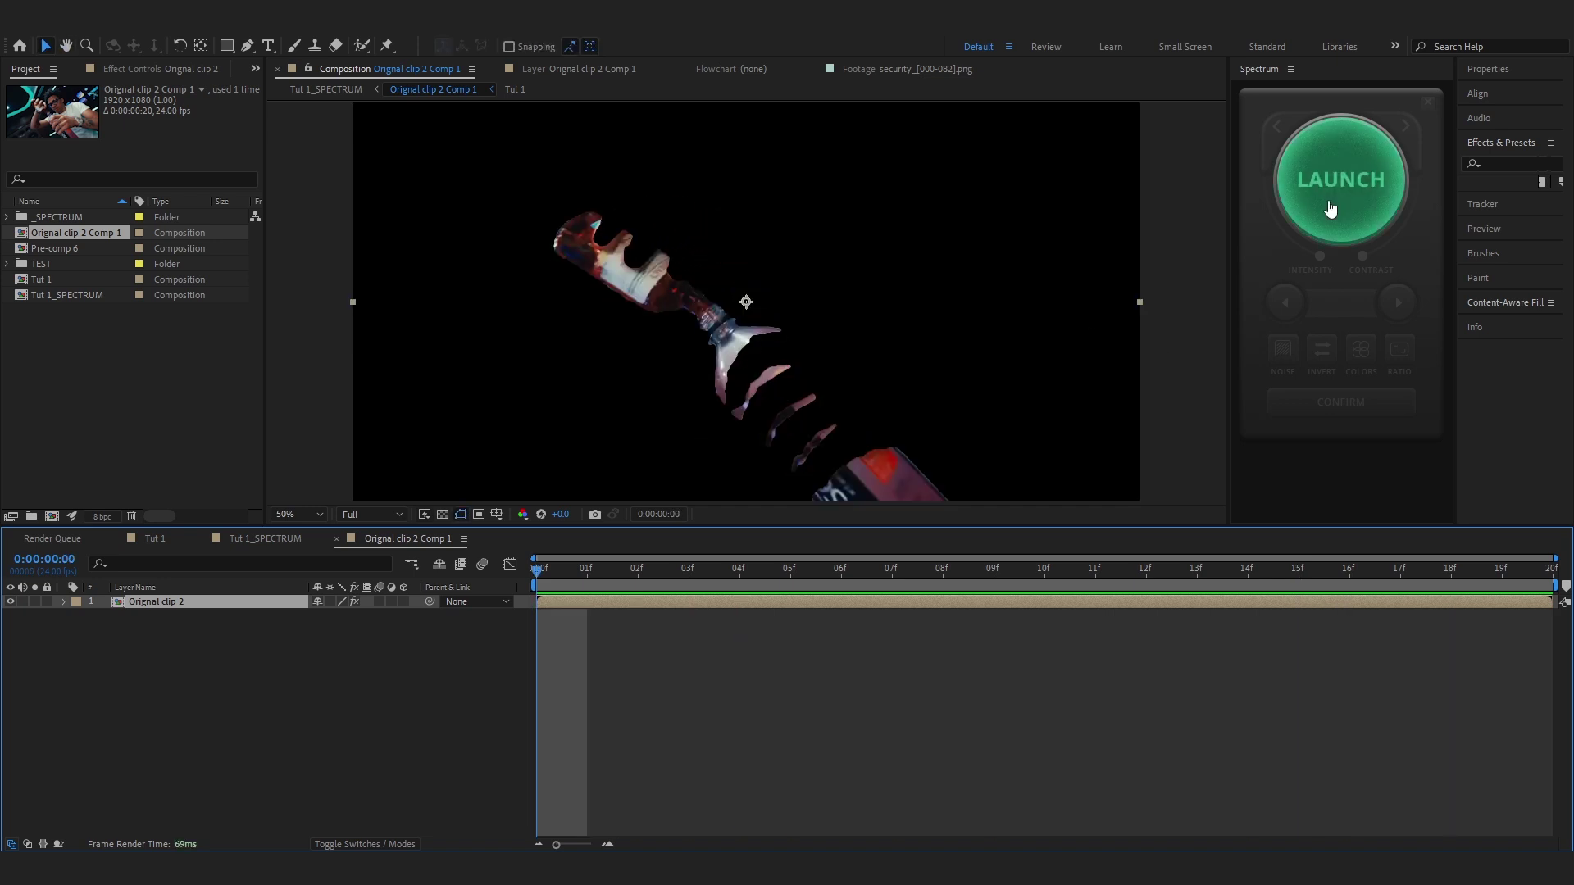
Launch Spectrum on the Orignal clip 2 layer, set its overlay to NONE, and cycle through the looks past S3.
left_click(1335, 210)
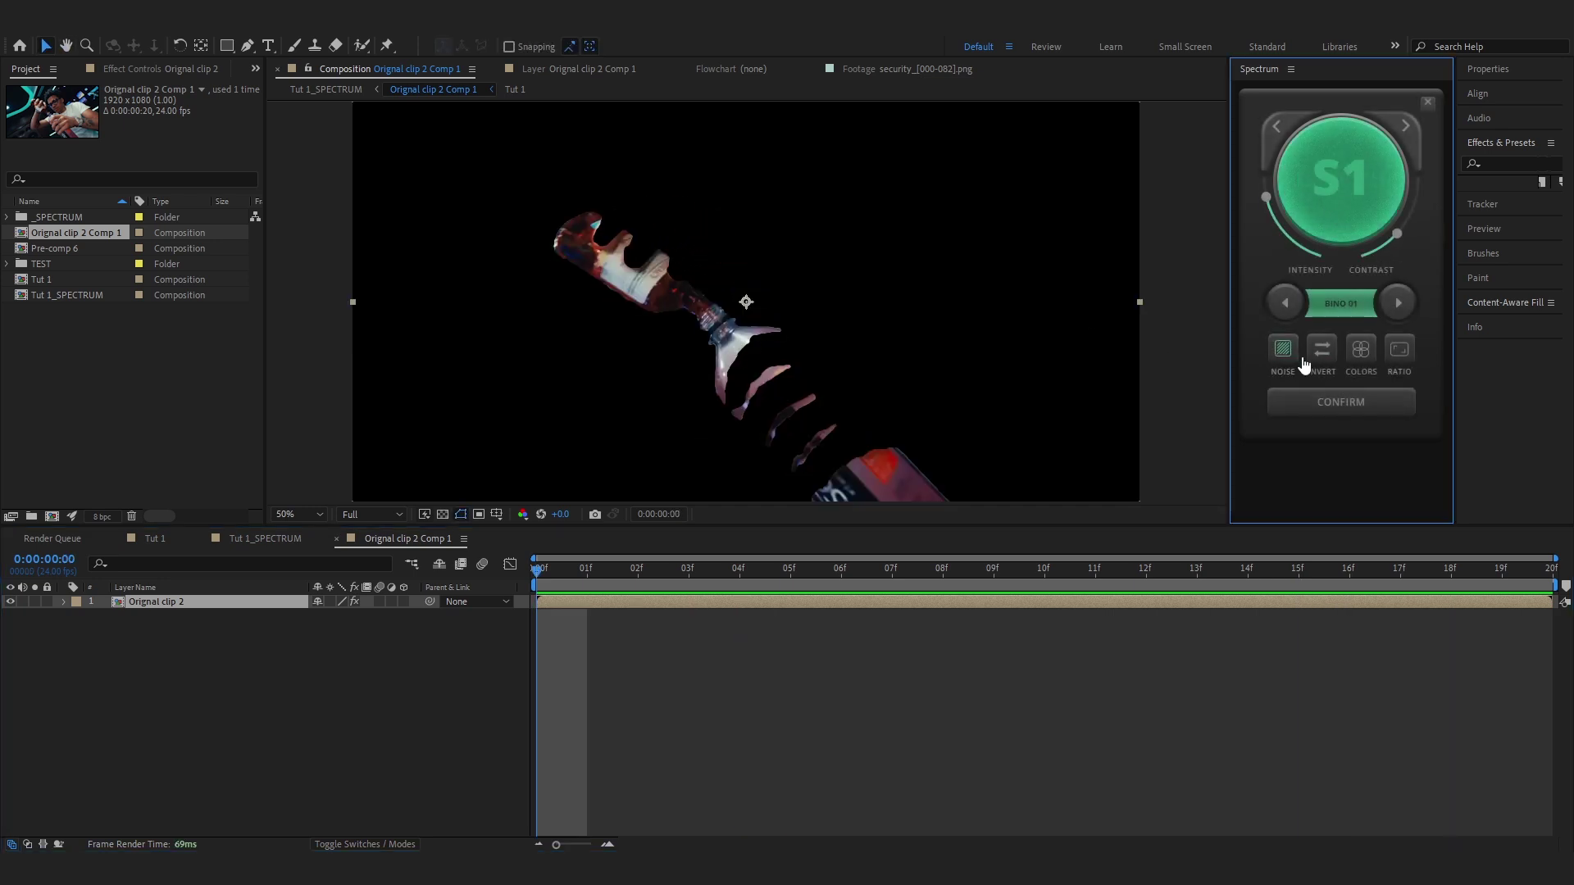
left_click(1284, 300)
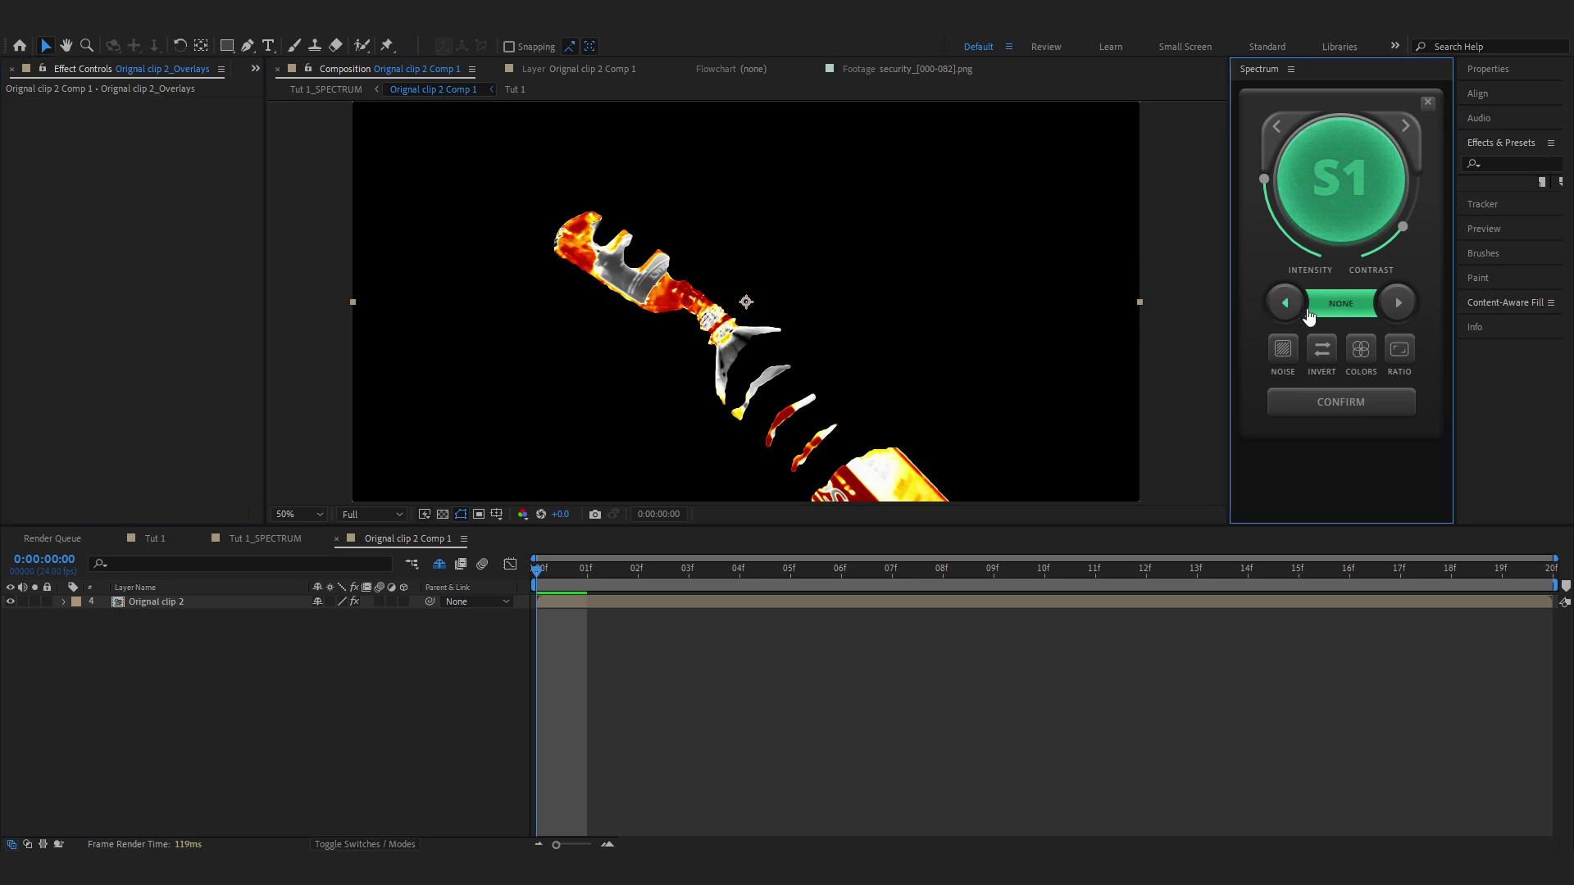
left_click(1405, 125)
left_click(1405, 126)
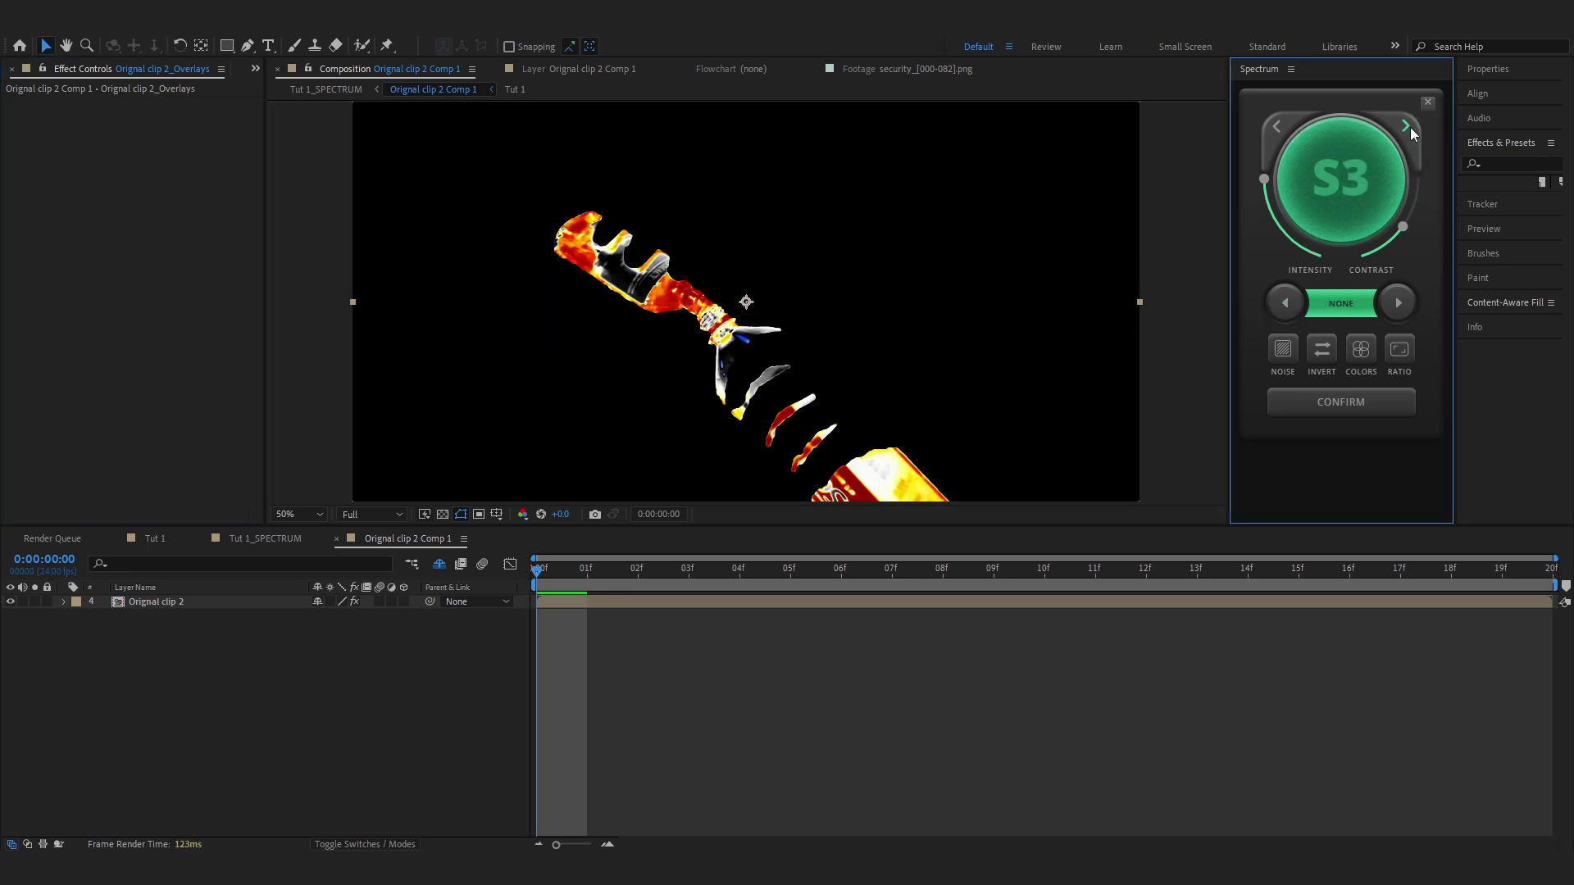
left_click(1406, 127)
left_click(1407, 127)
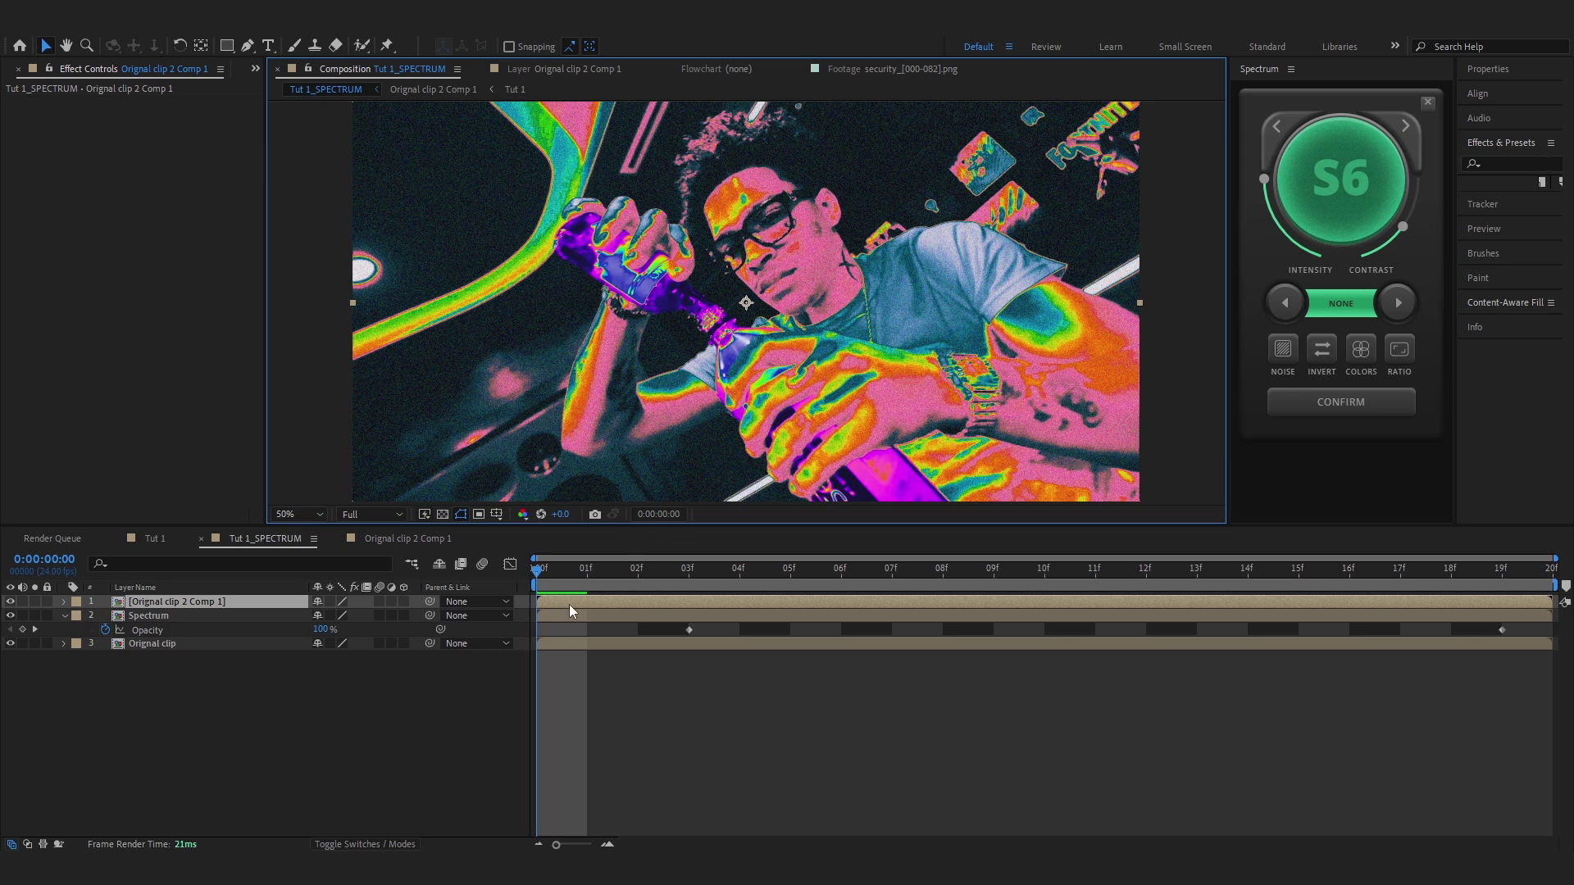
Examine the bottle cutout with the S8 look across the pre-comp's timeline.
left_click(439, 537)
scroll(738, 311, "up", 1)
scroll(738, 312, "down", 3)
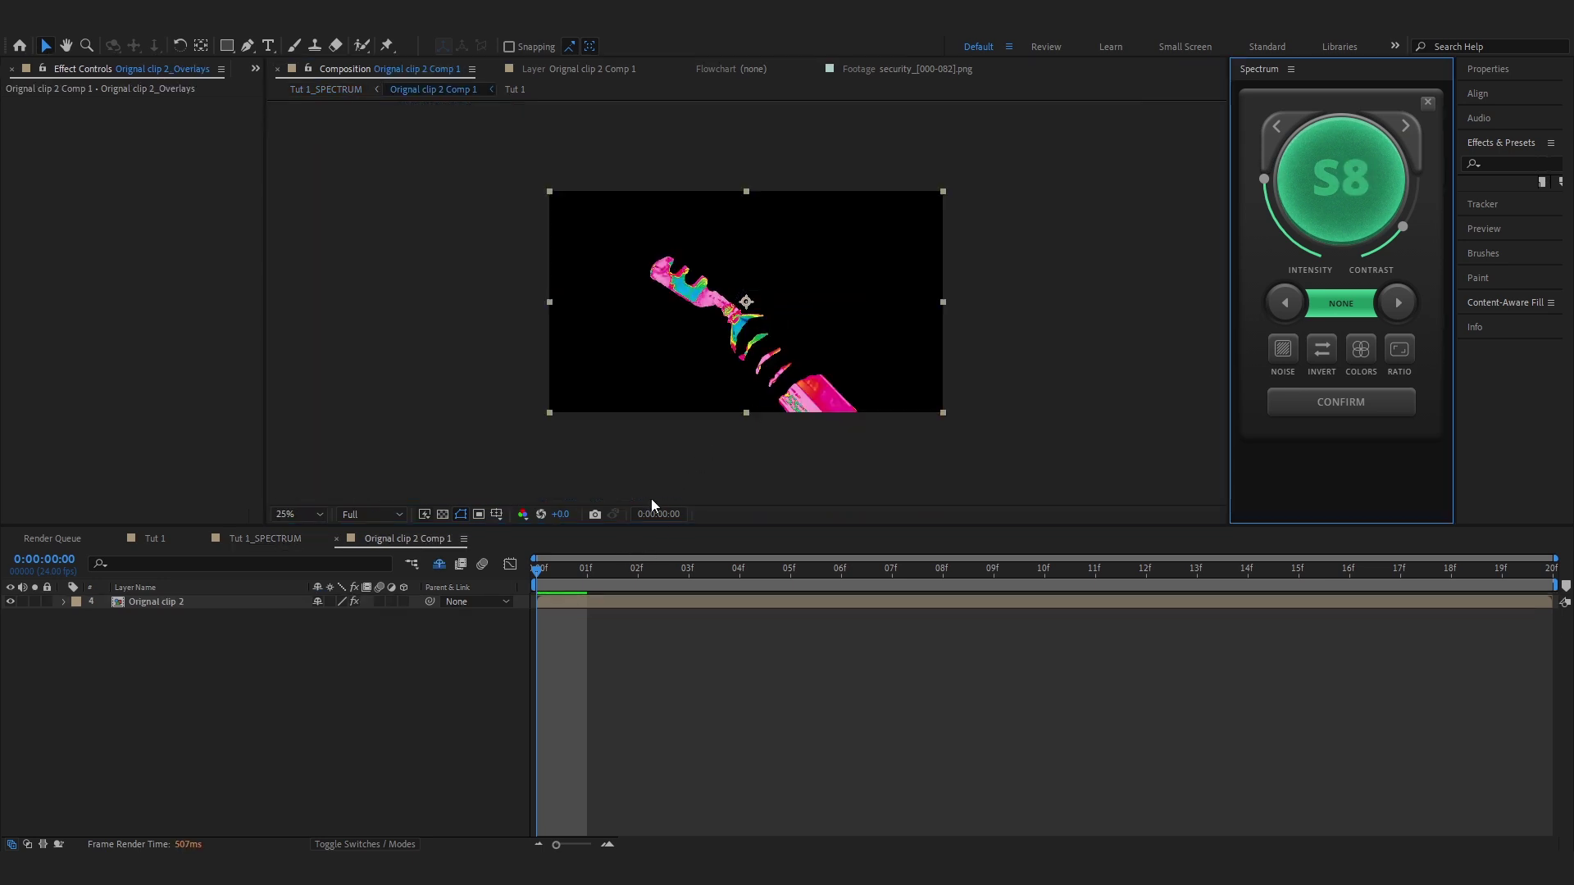
left_click_drag(578, 573, 1507, 623)
scroll(902, 328, "up", 2)
Switch the Orignal clip 2 layer to Spectrum look S5 with Noise and Colors enabled, and confirm the look.
left_click(254, 69)
left_click(281, 89)
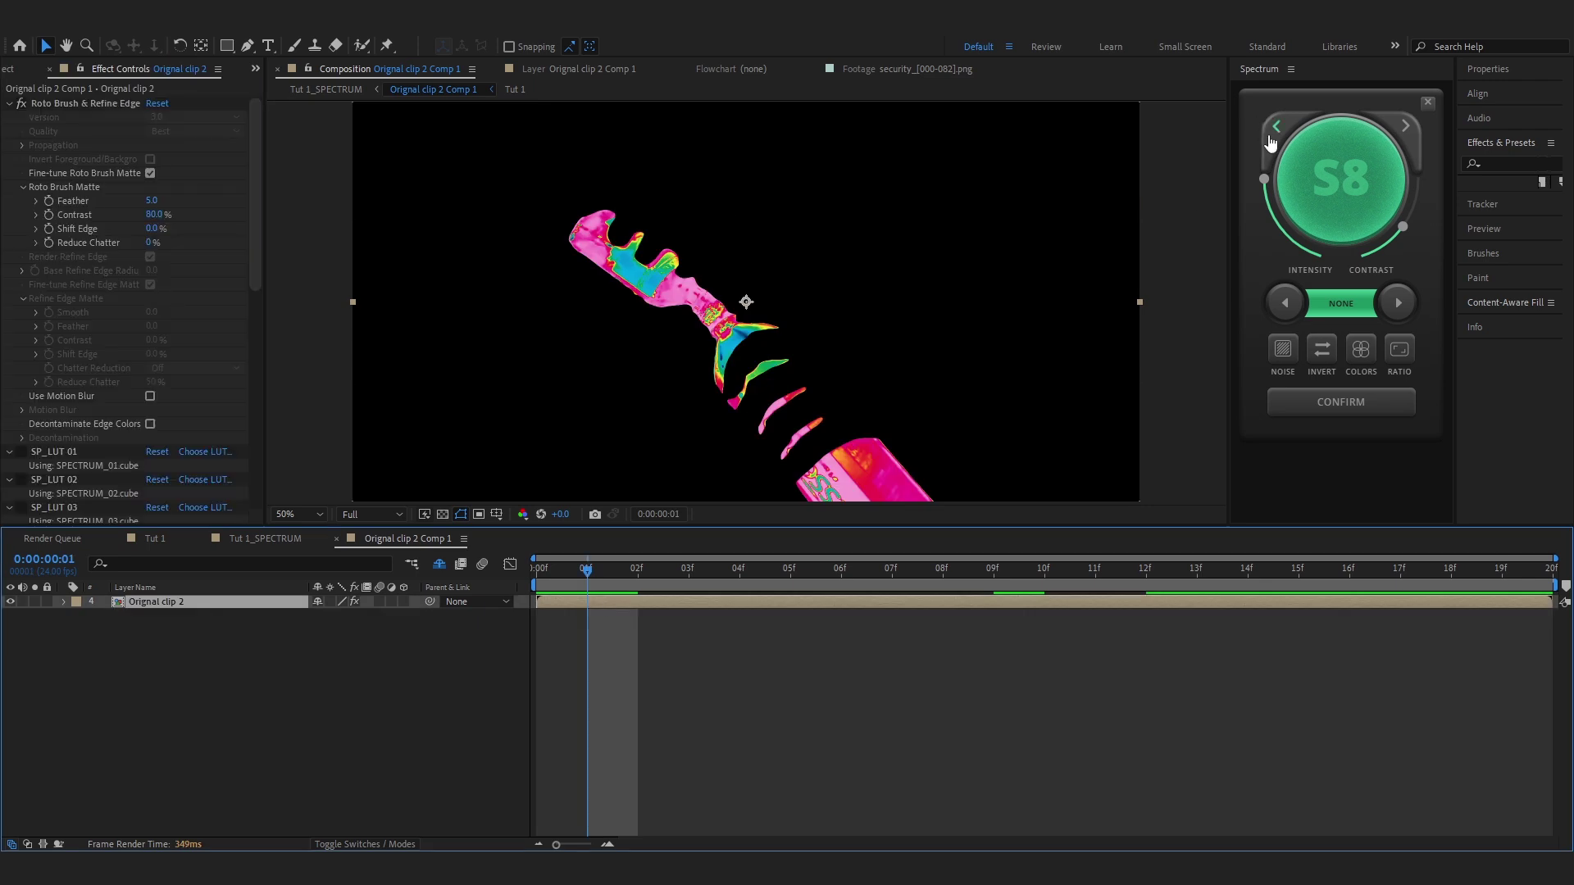
left_click(1272, 131)
left_click(1272, 132)
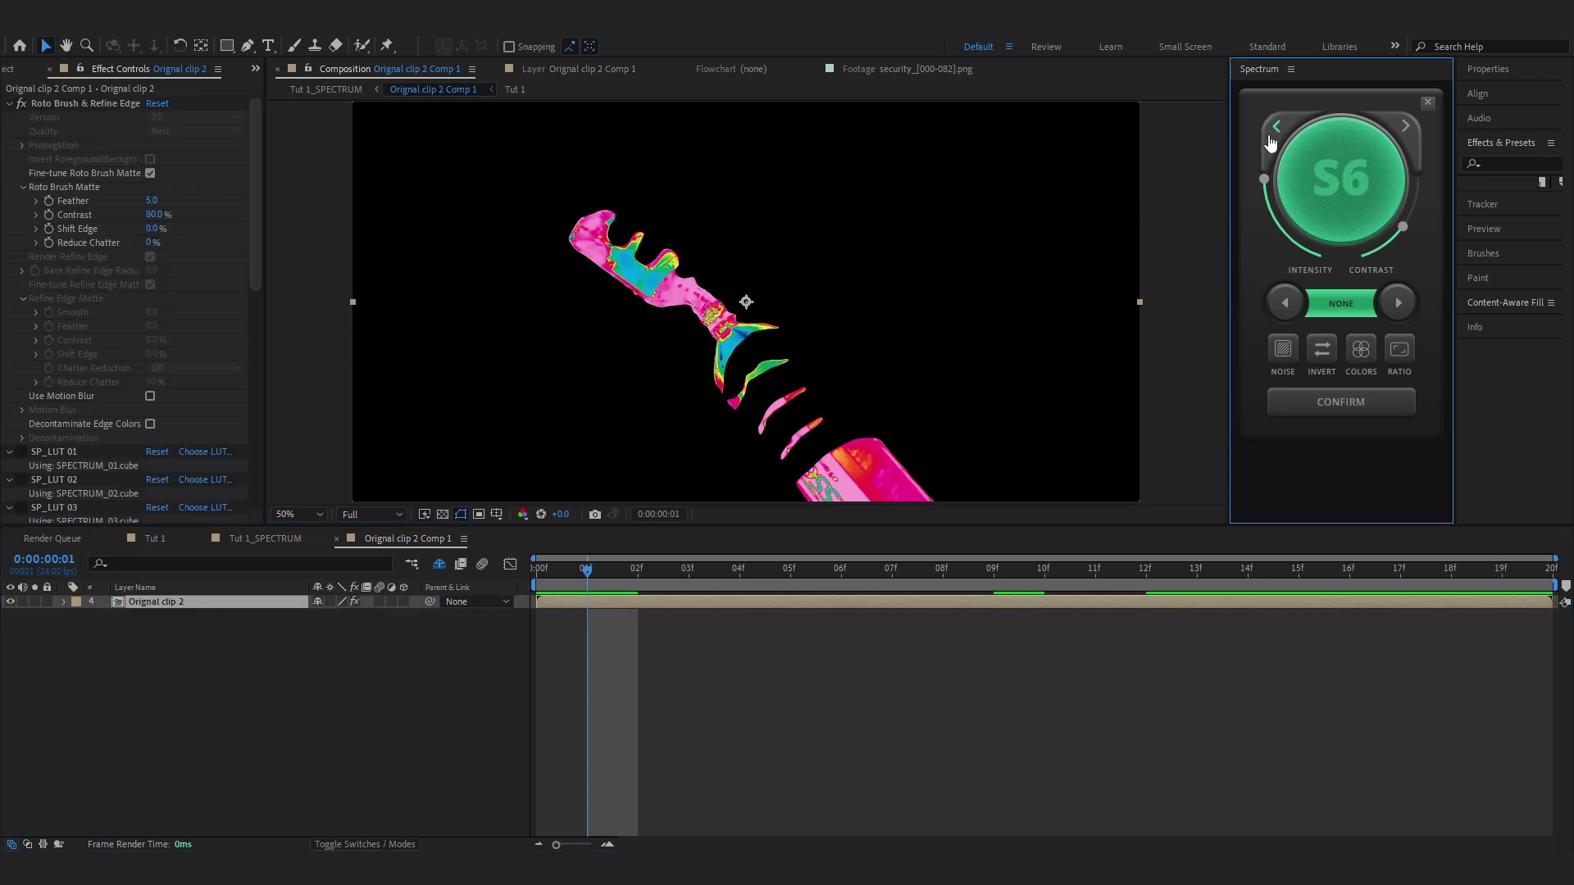
left_click(1272, 131)
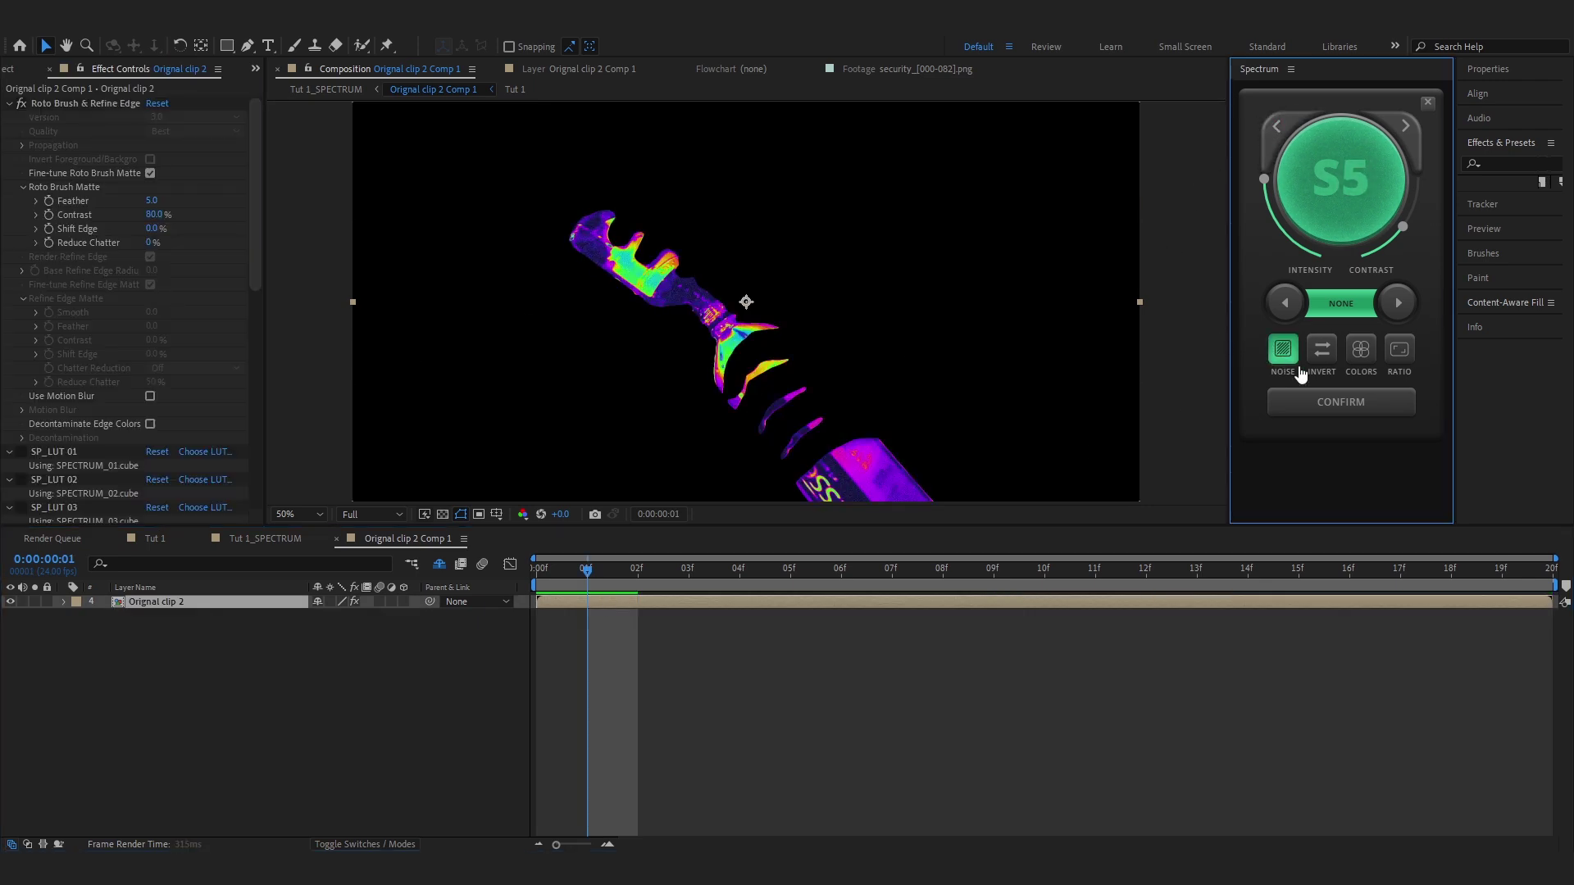
scroll(874, 339, "up", 3)
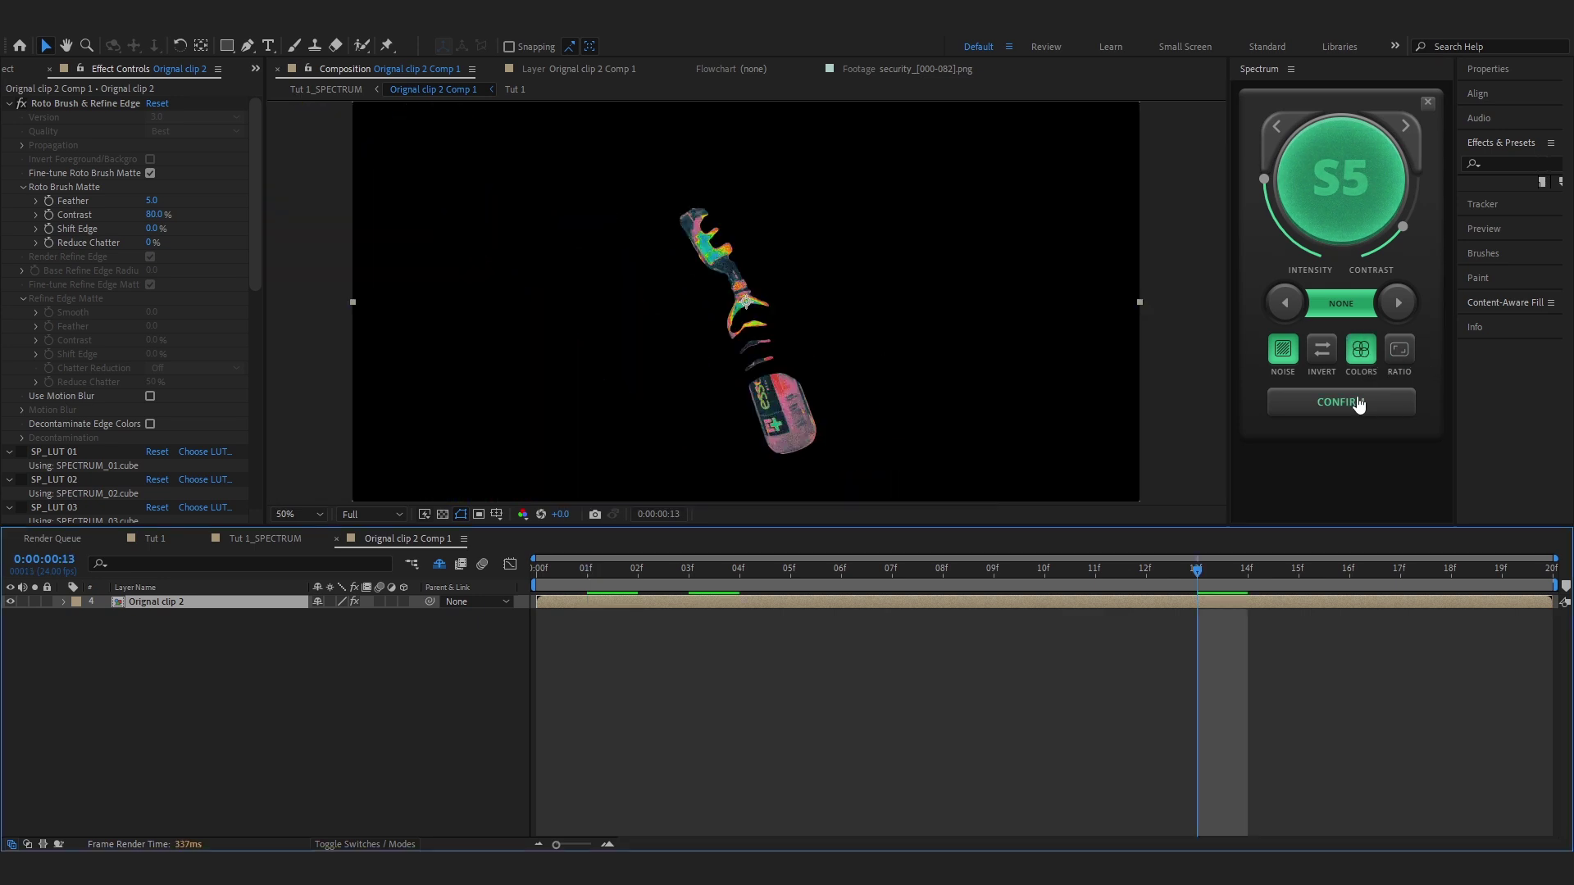
left_click(1358, 404)
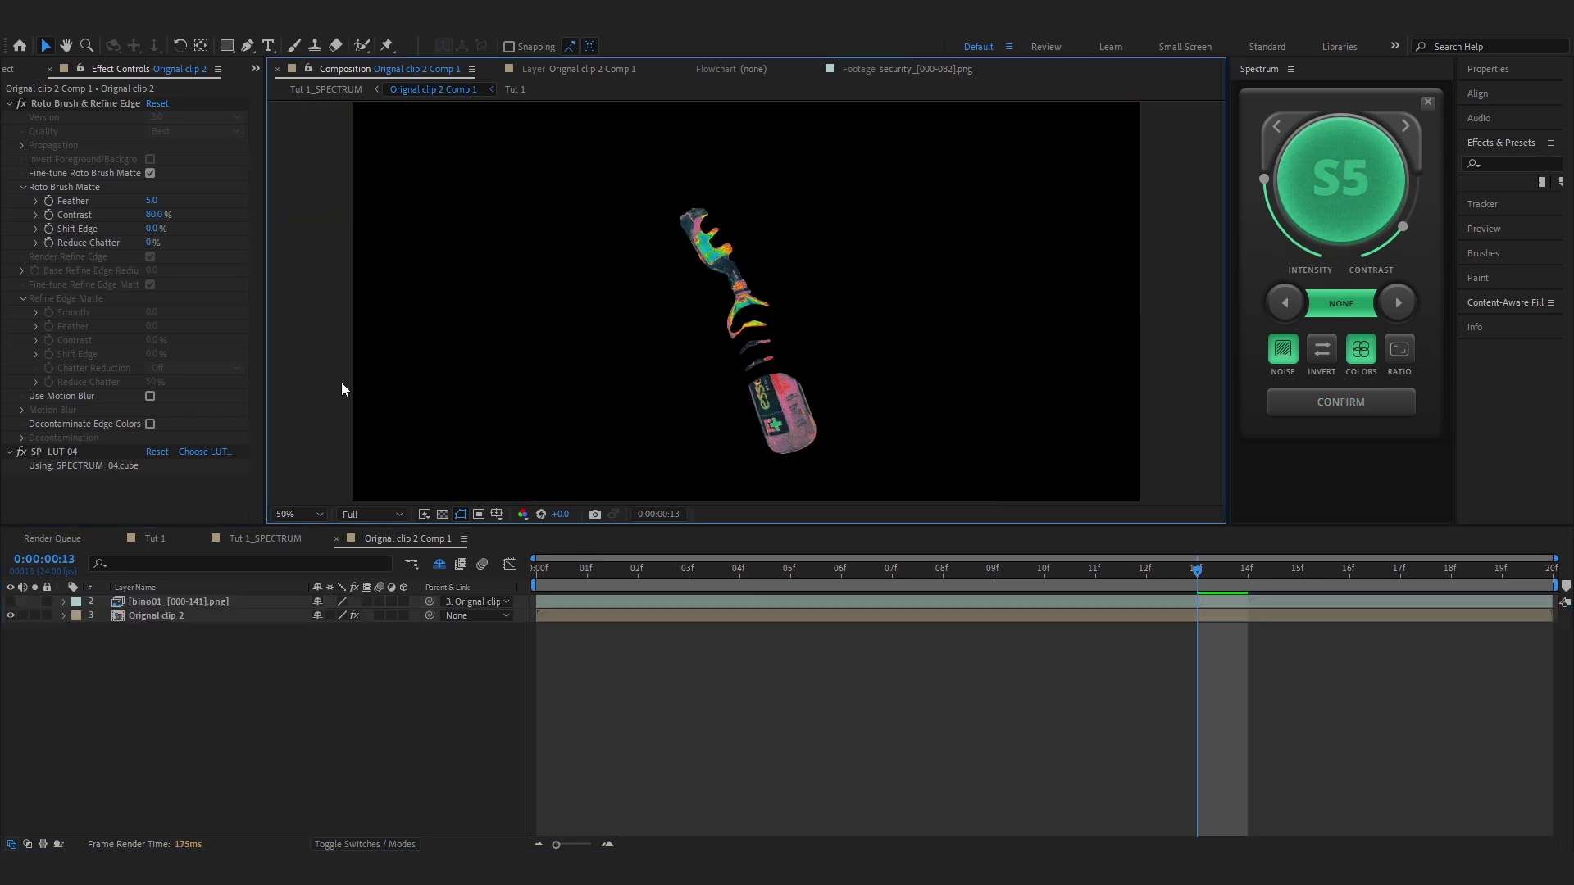
In Tut 1_SPECTRUM, apply Color Balance (HLS) to the Orignal clip 2 Comp 1 layer and keyframe its Hue from 0° across the clip.
left_click(352, 93)
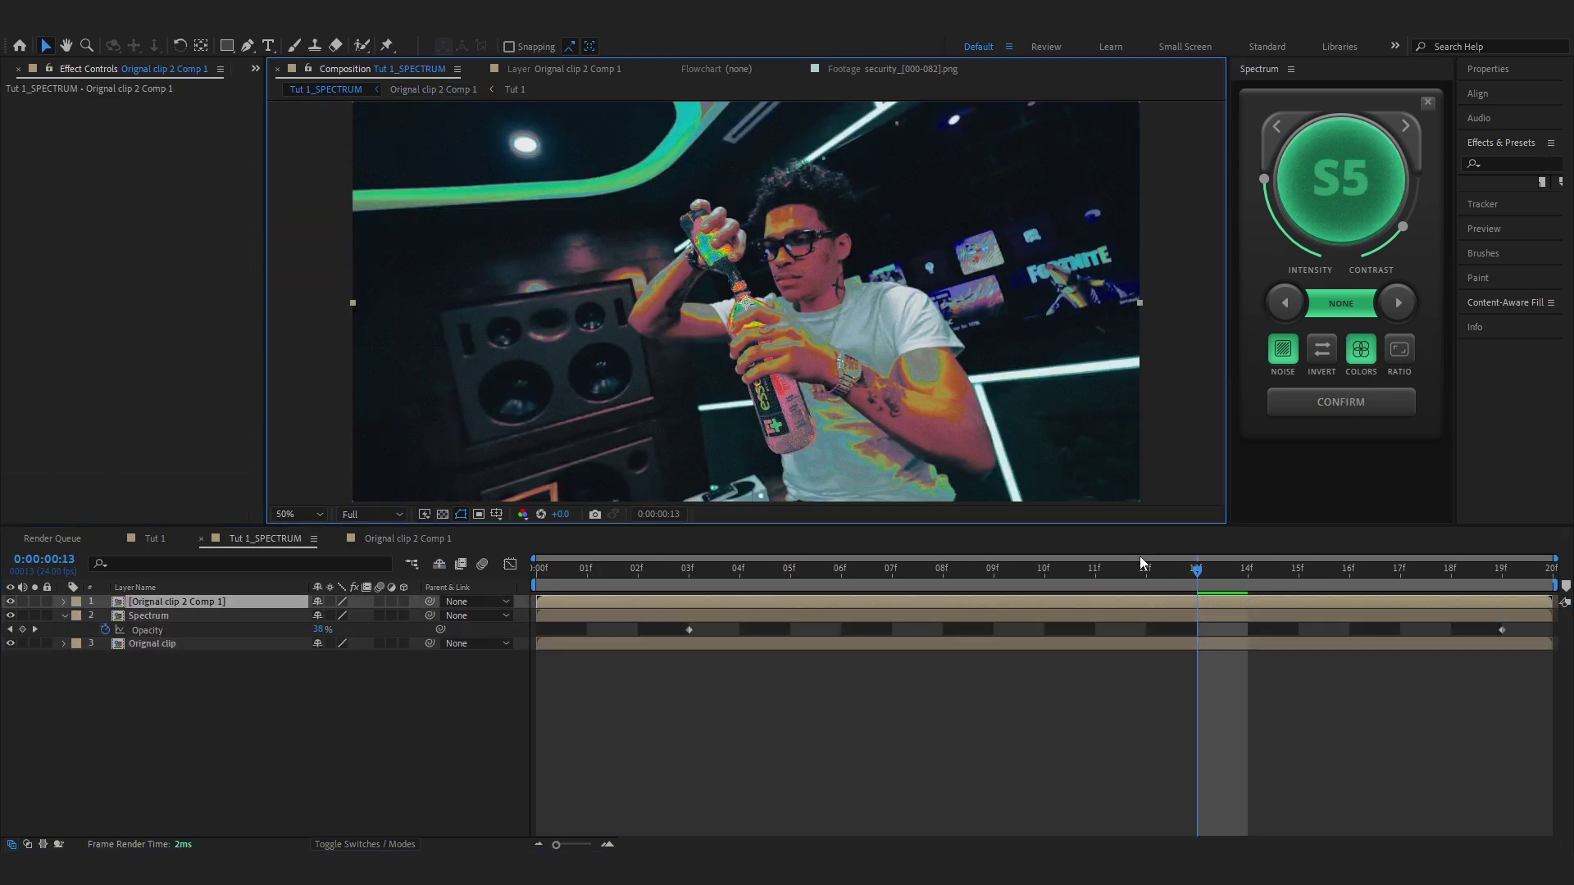
left_click_drag(1084, 572, 535, 566)
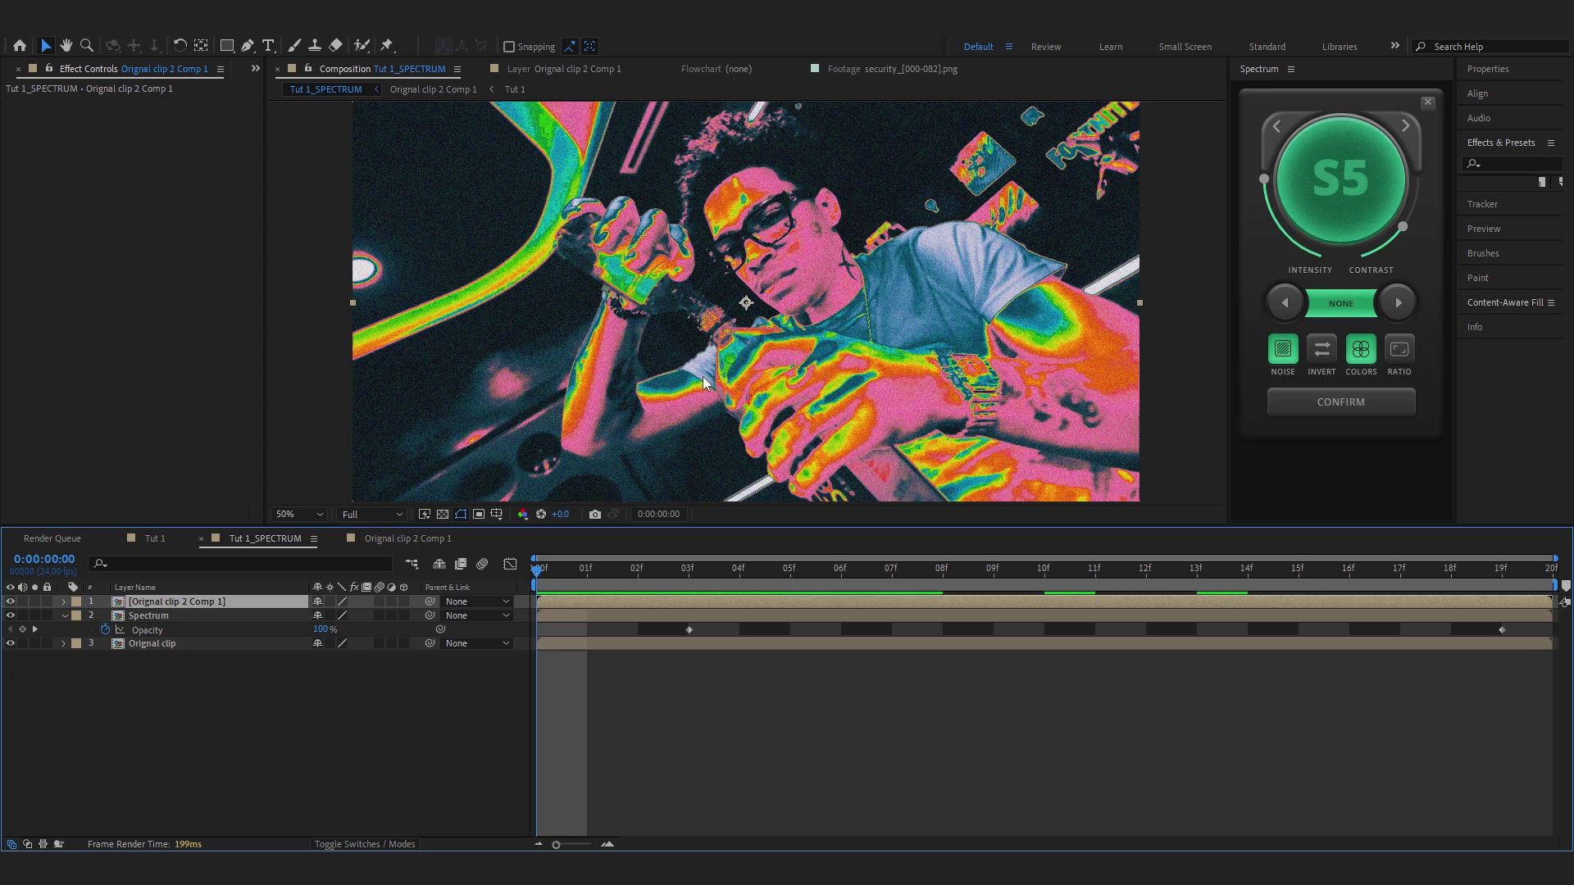
key("ctrl+space")
type("hls")
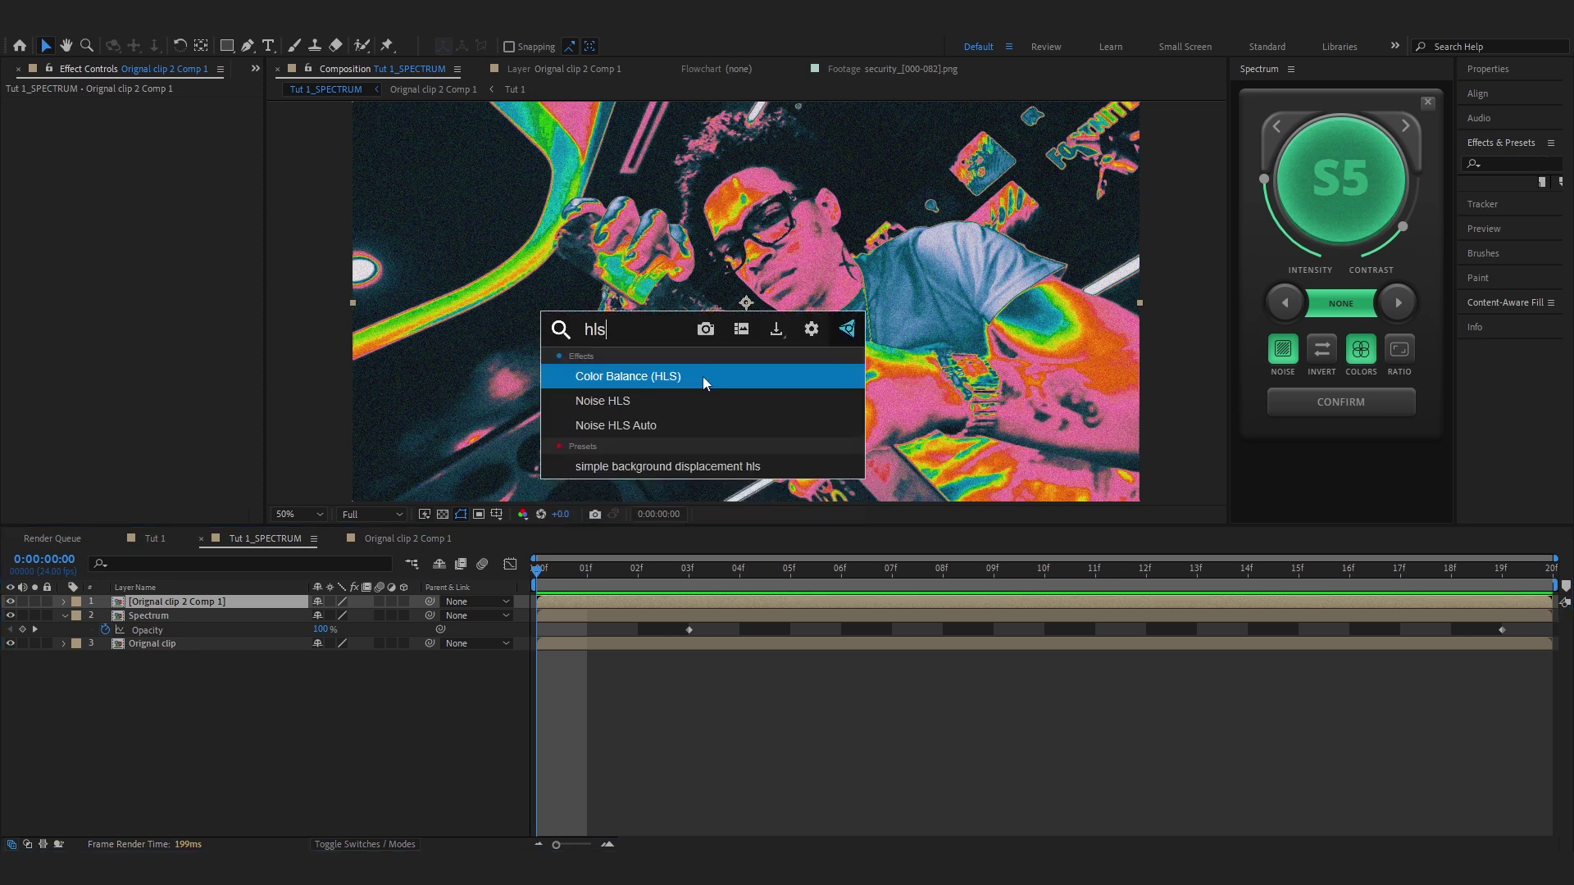
key("Return")
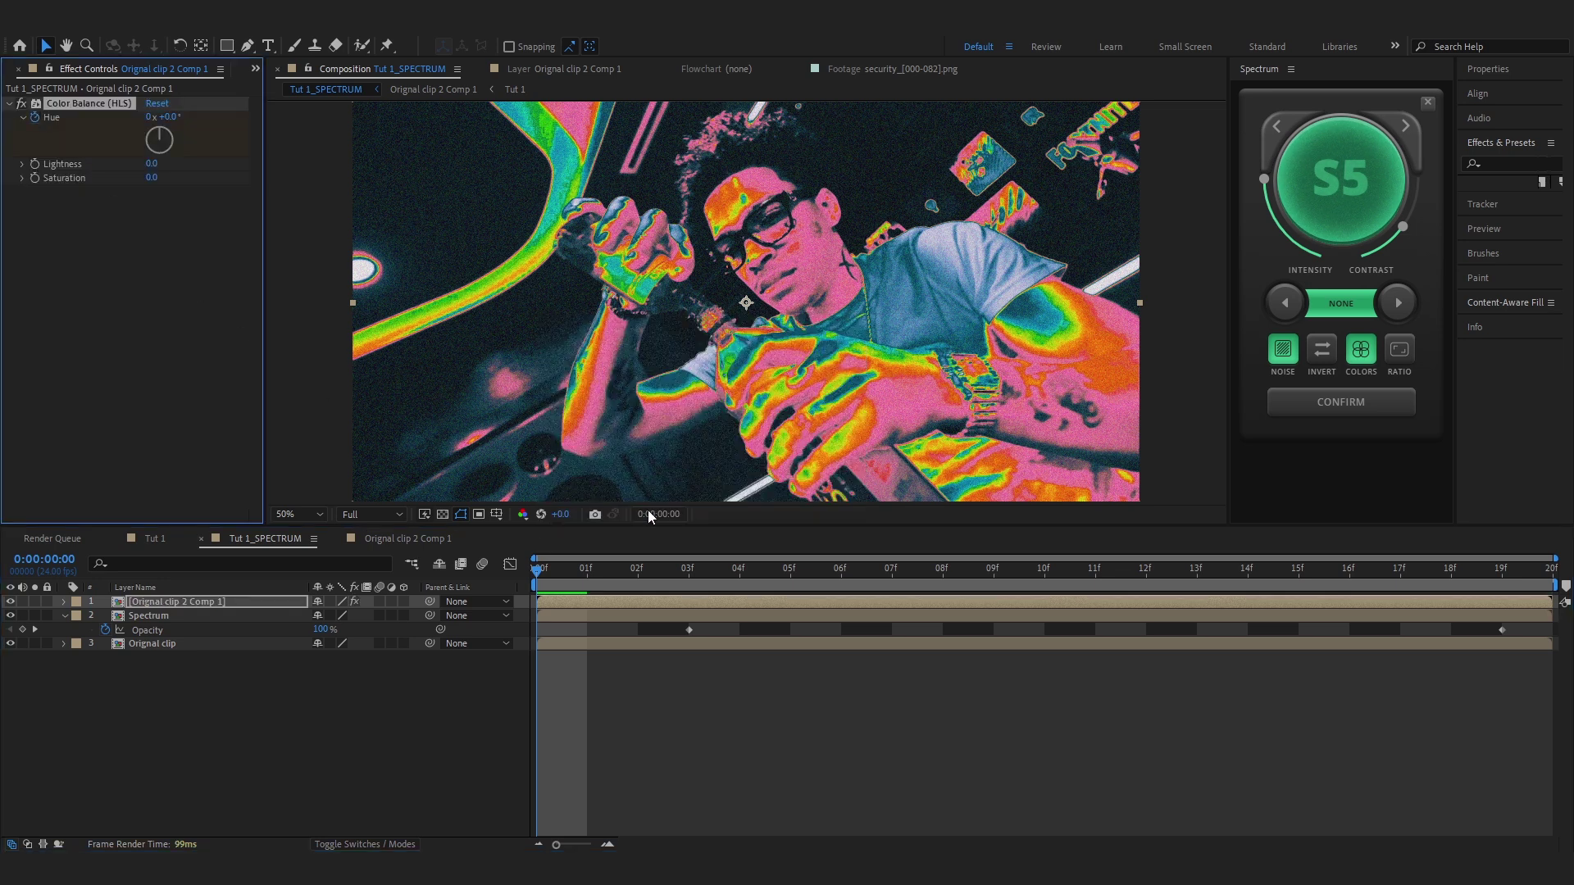
left_click(1549, 571)
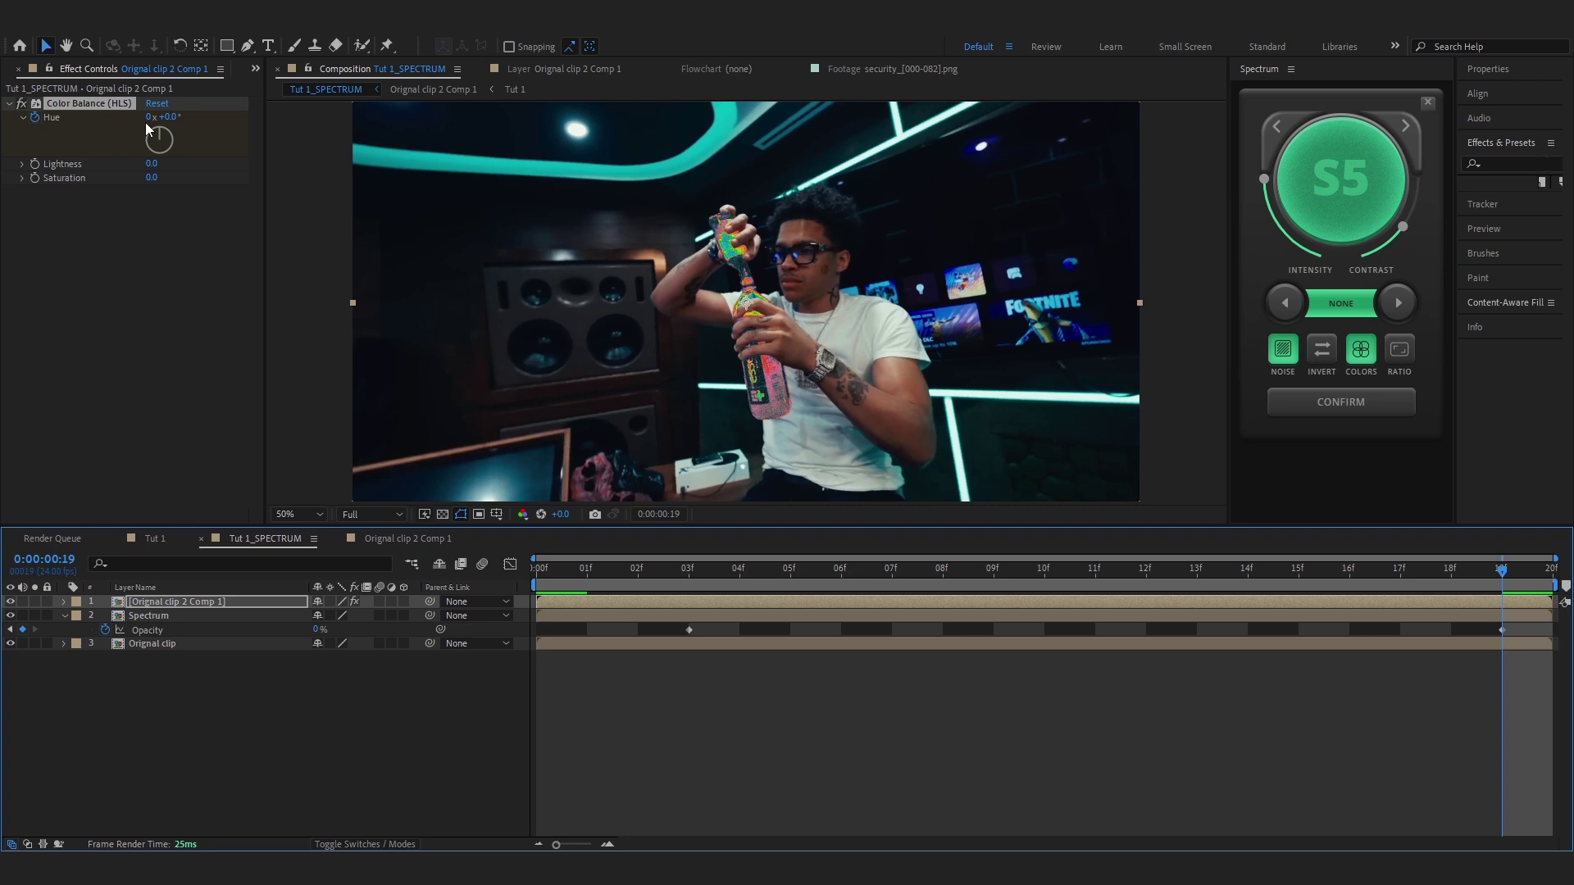
left_click(252, 337)
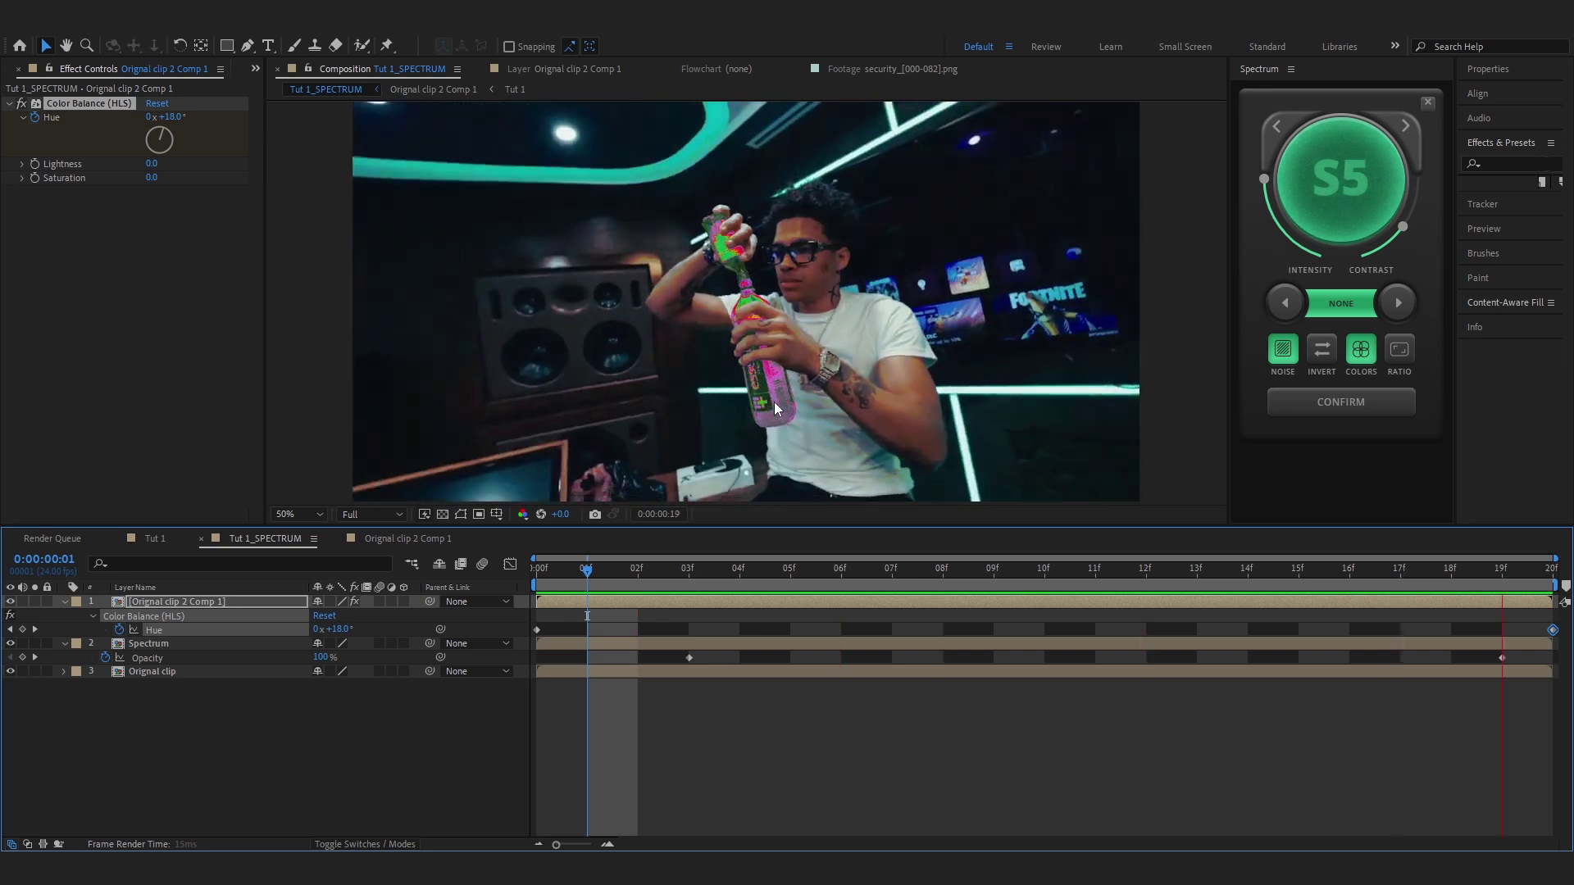
Add Deep Glow to the bottle layer with Radius 450, Exposure 1.40, Threshold 67% and Unmult enabled, and preview it.
key("ctrl+space")
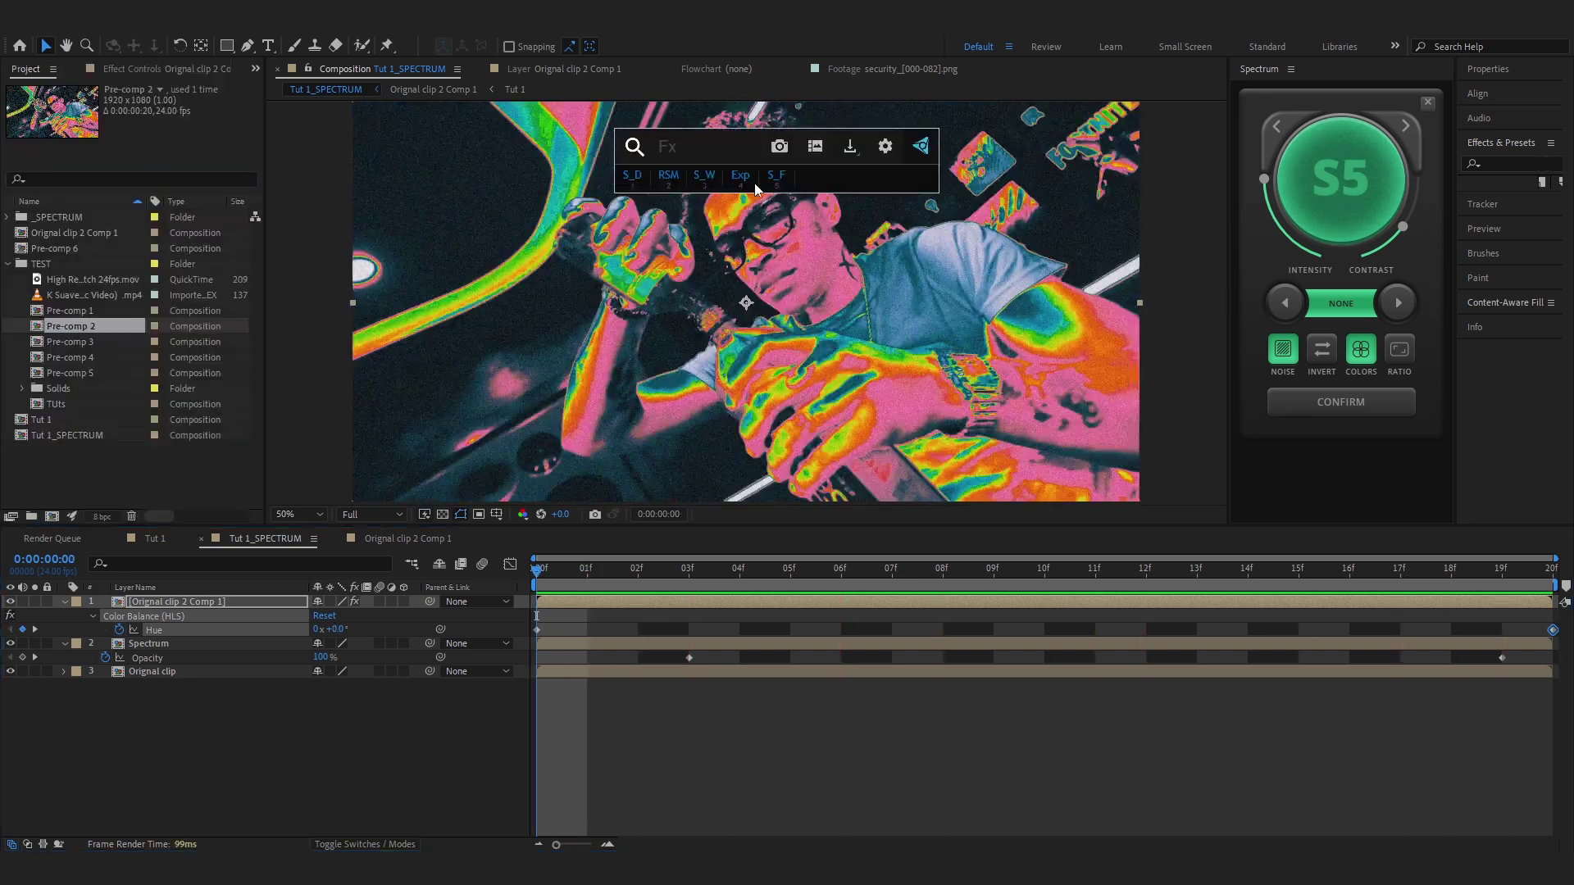
type("de")
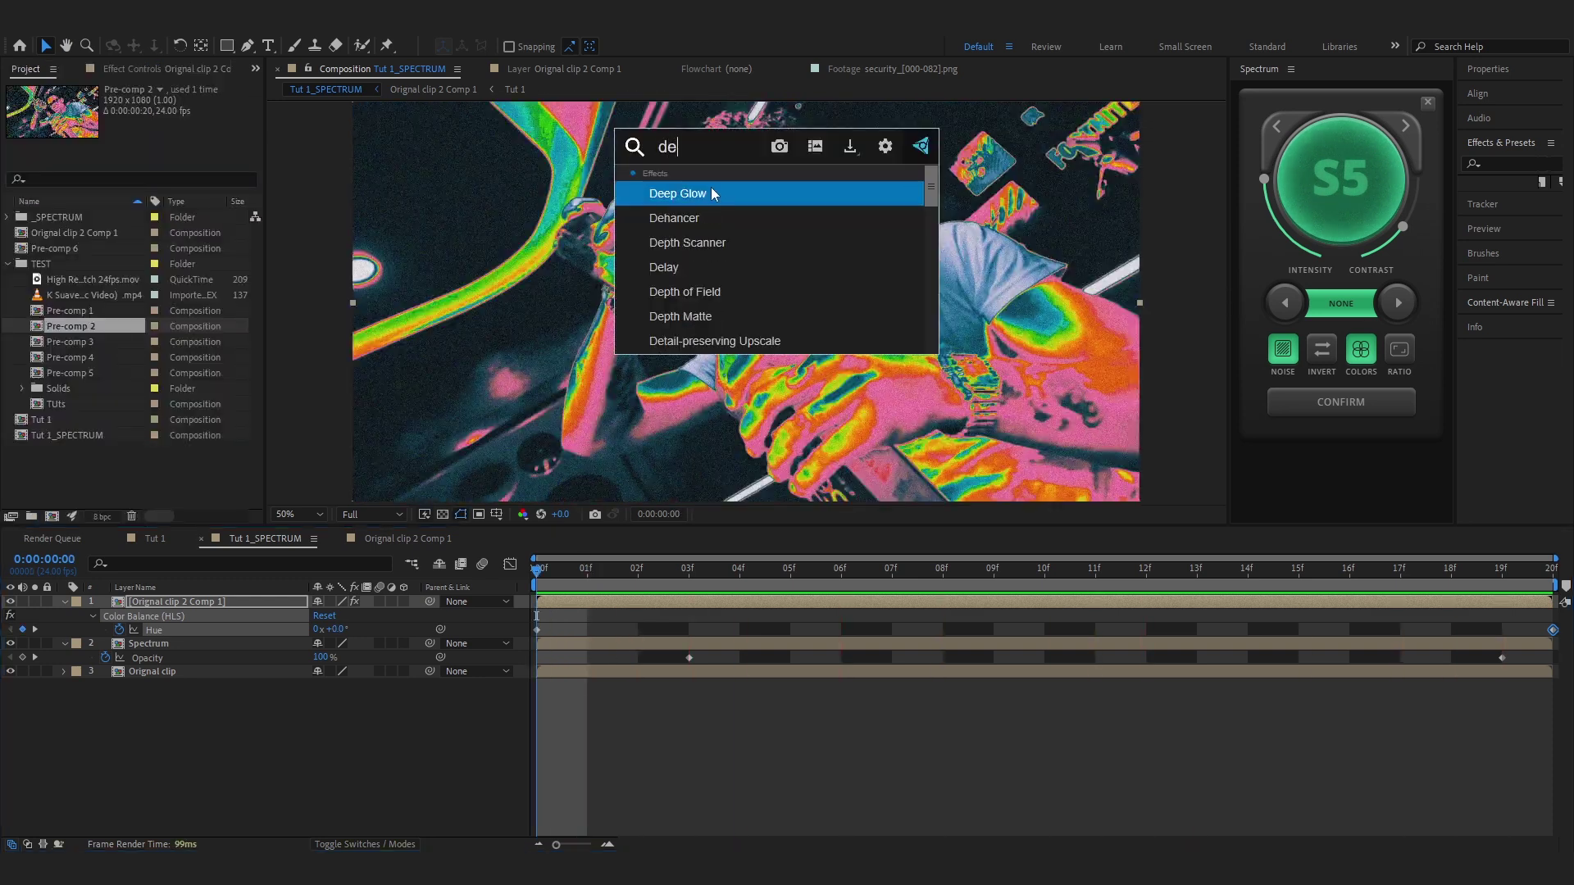
left_click(712, 190)
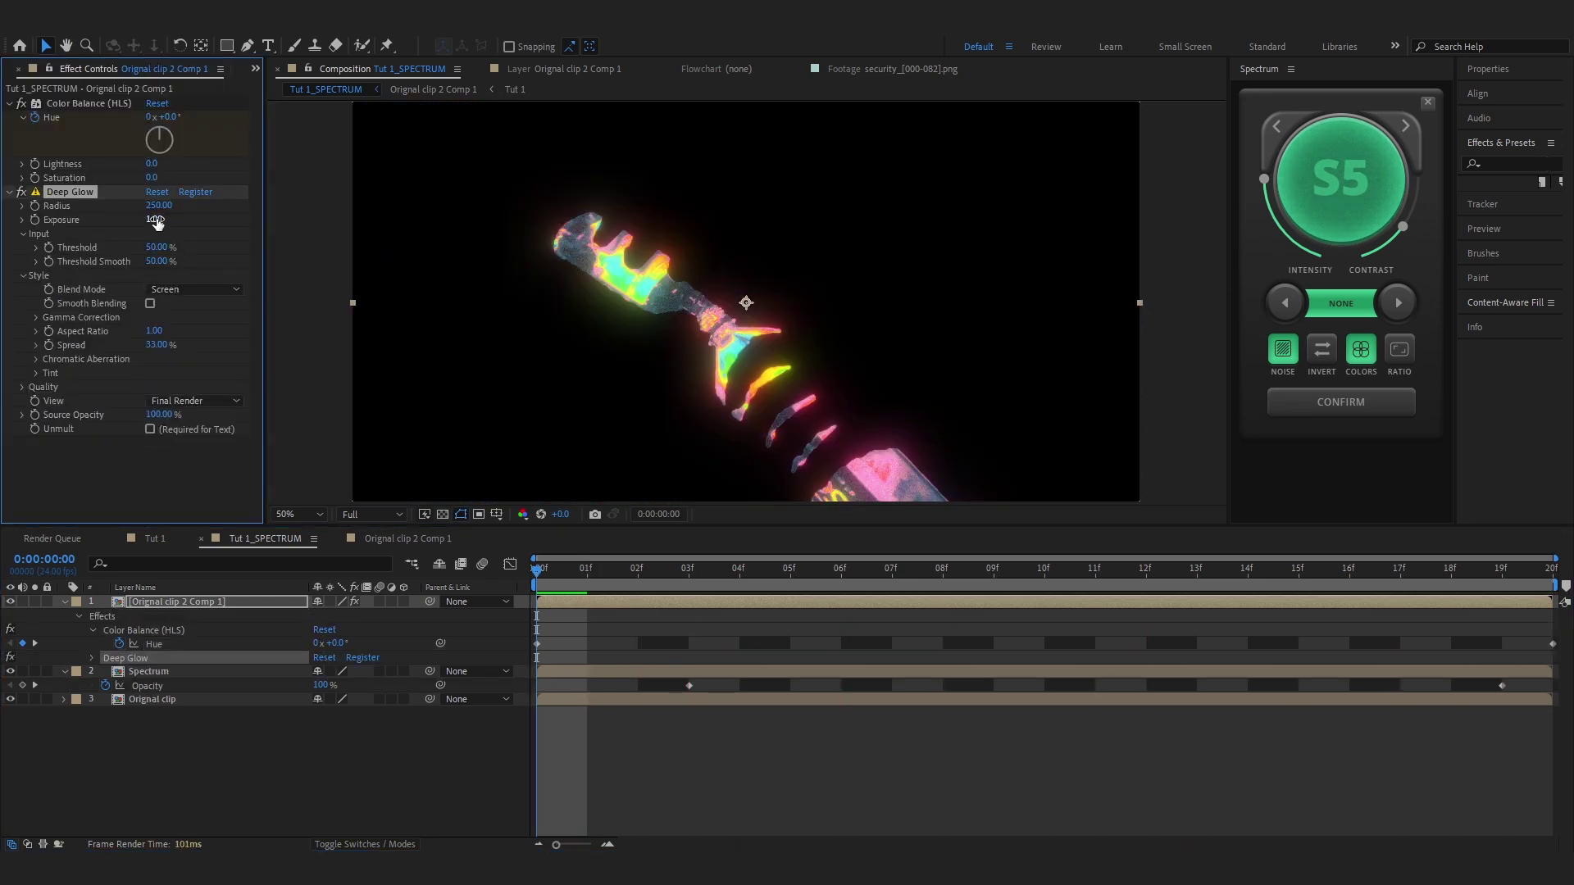
left_click_drag(173, 219, 324, 197)
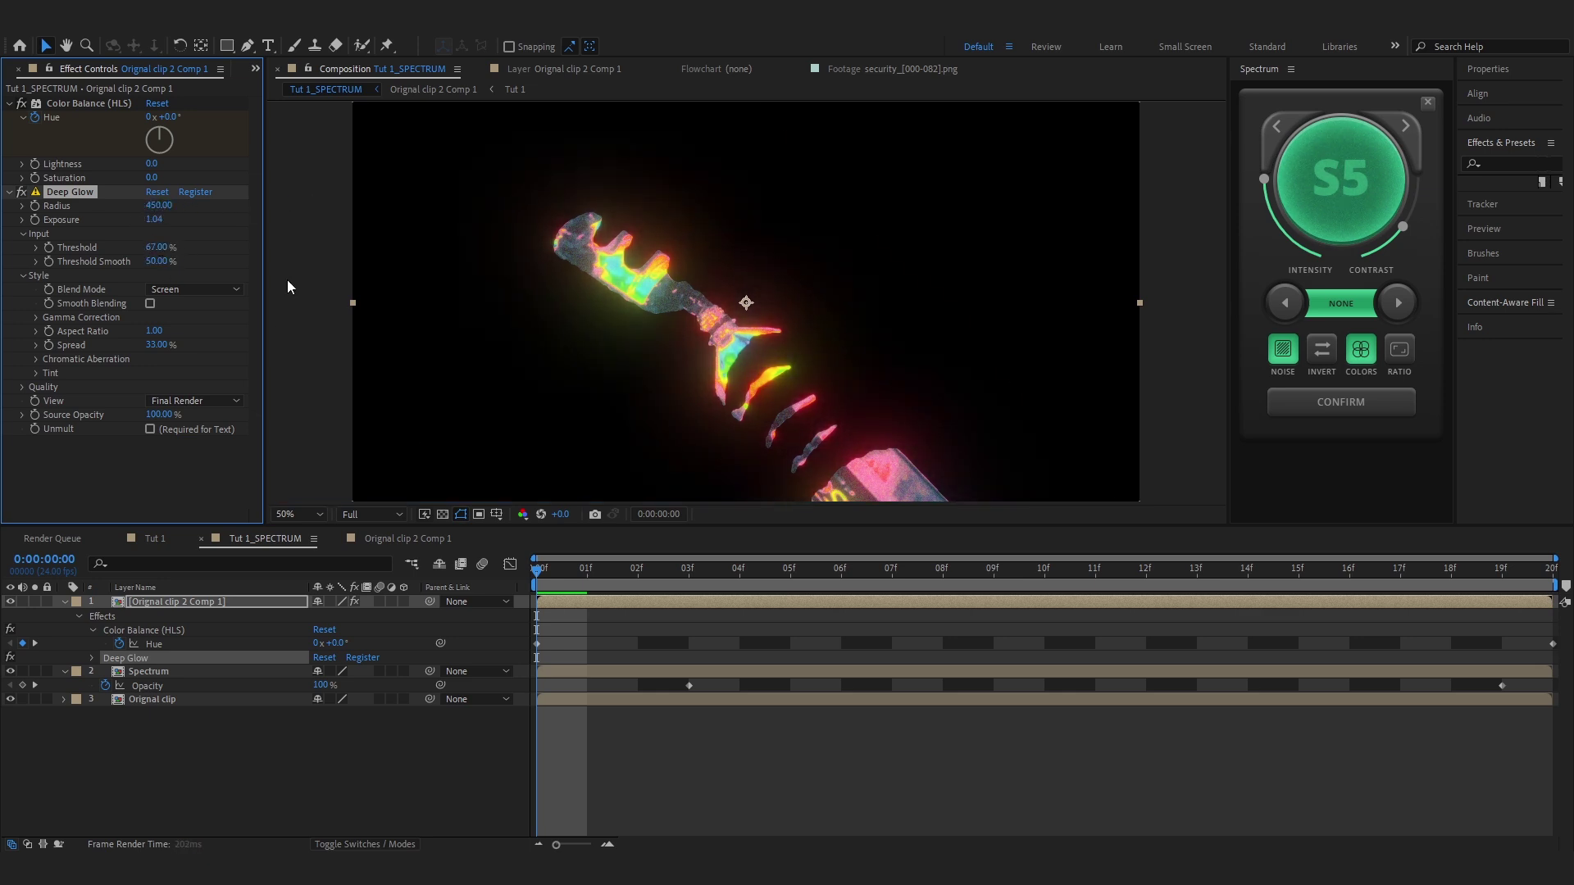
left_click(149, 428)
key("space")
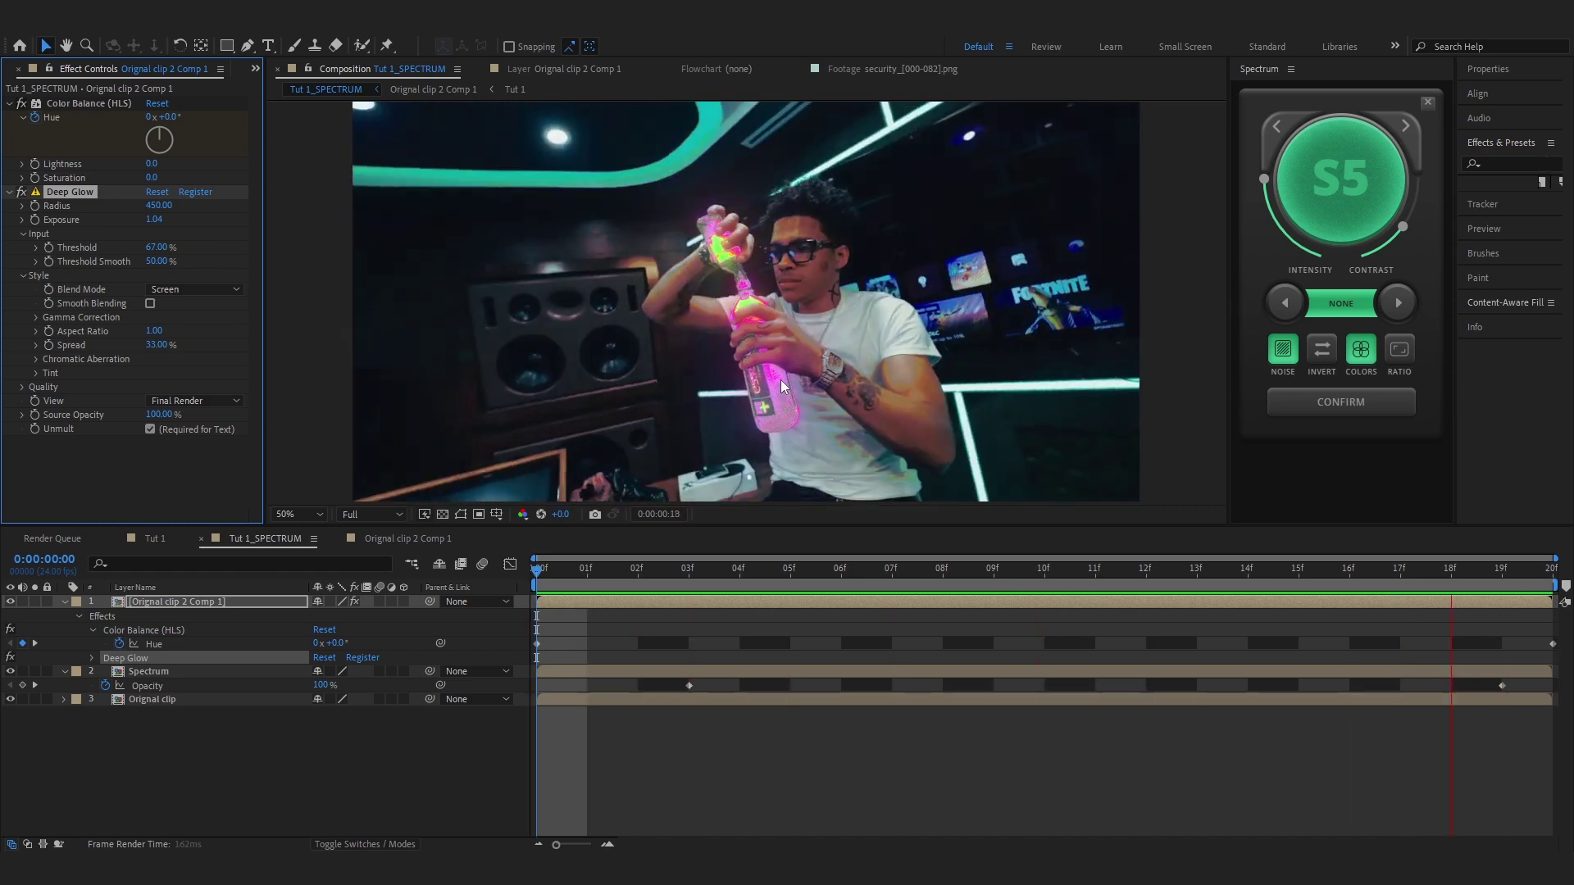
left_click_drag(155, 218, 190, 216)
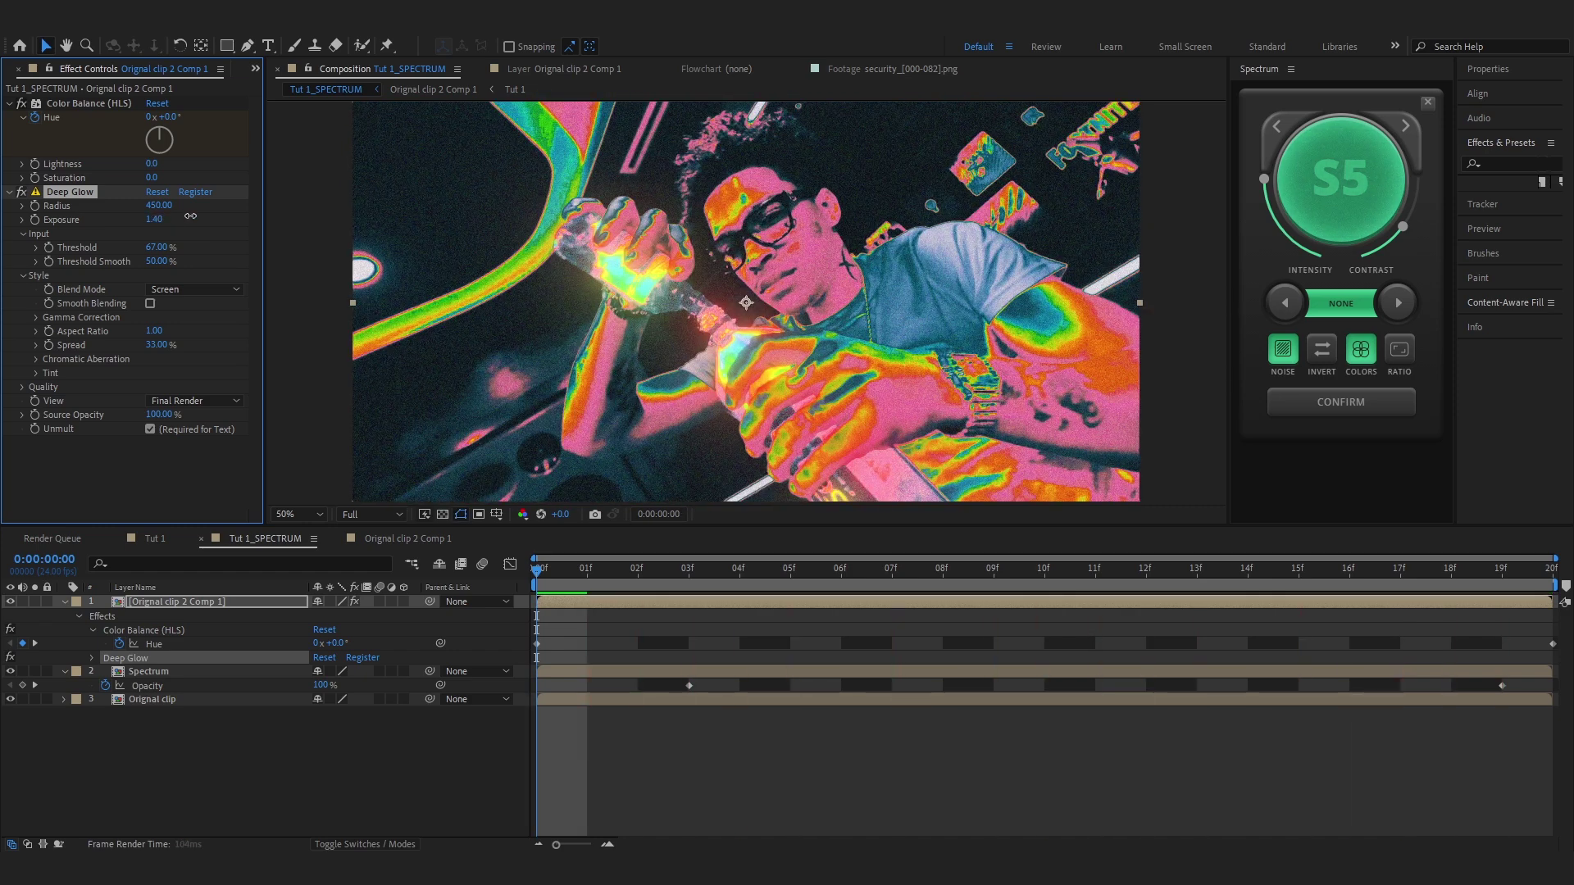
key("space")
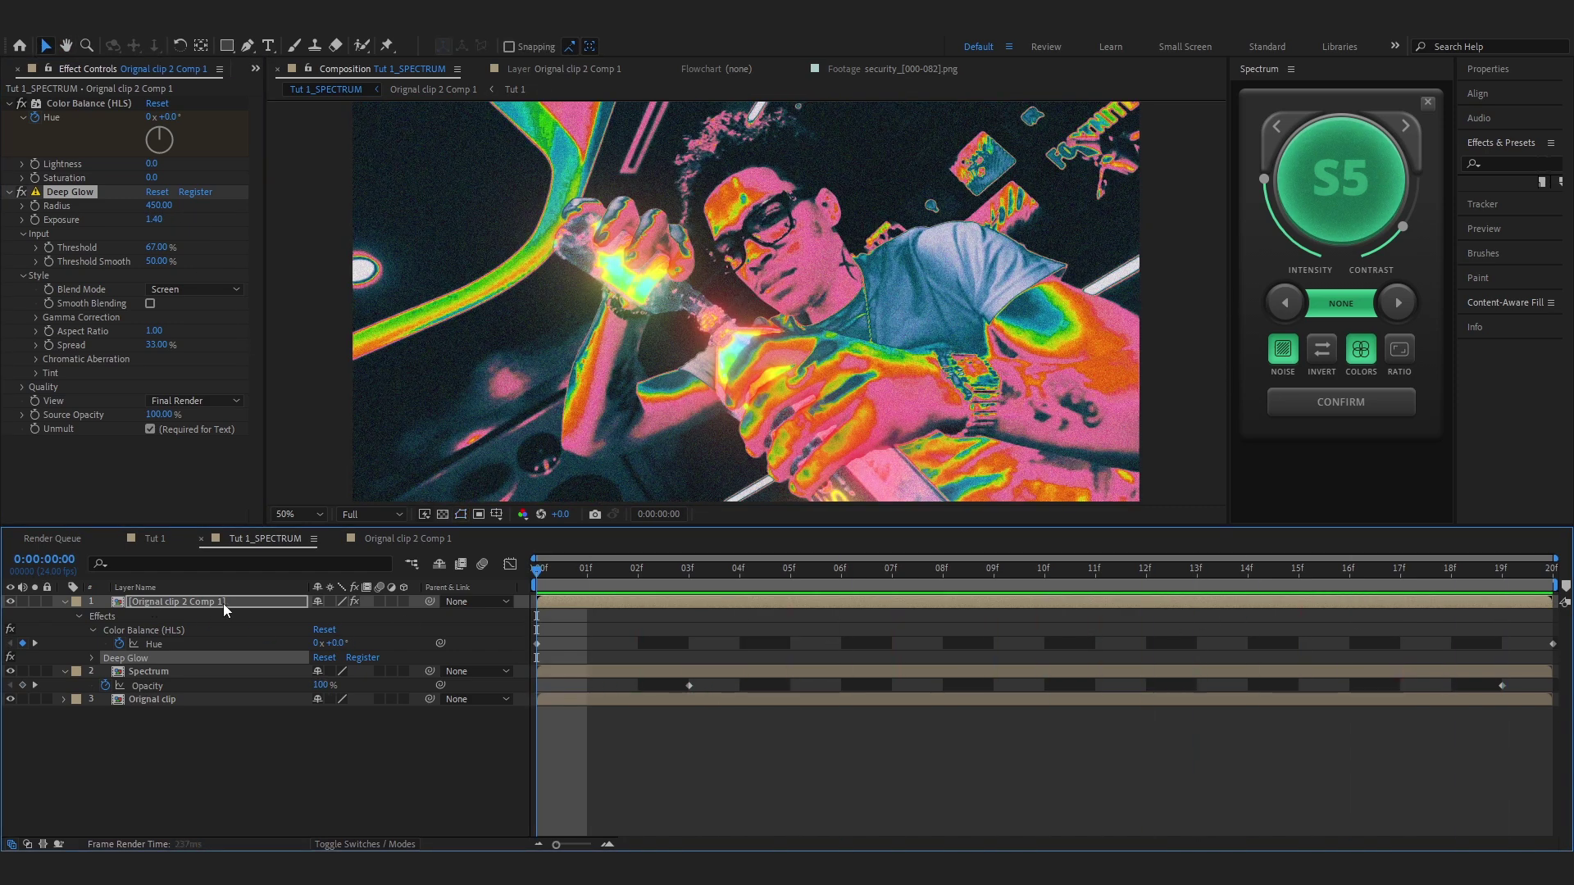
Duplicate the Spectrum layer, set the duplicate's blend mode to Overlay, and play back the composition.
left_click(152, 671)
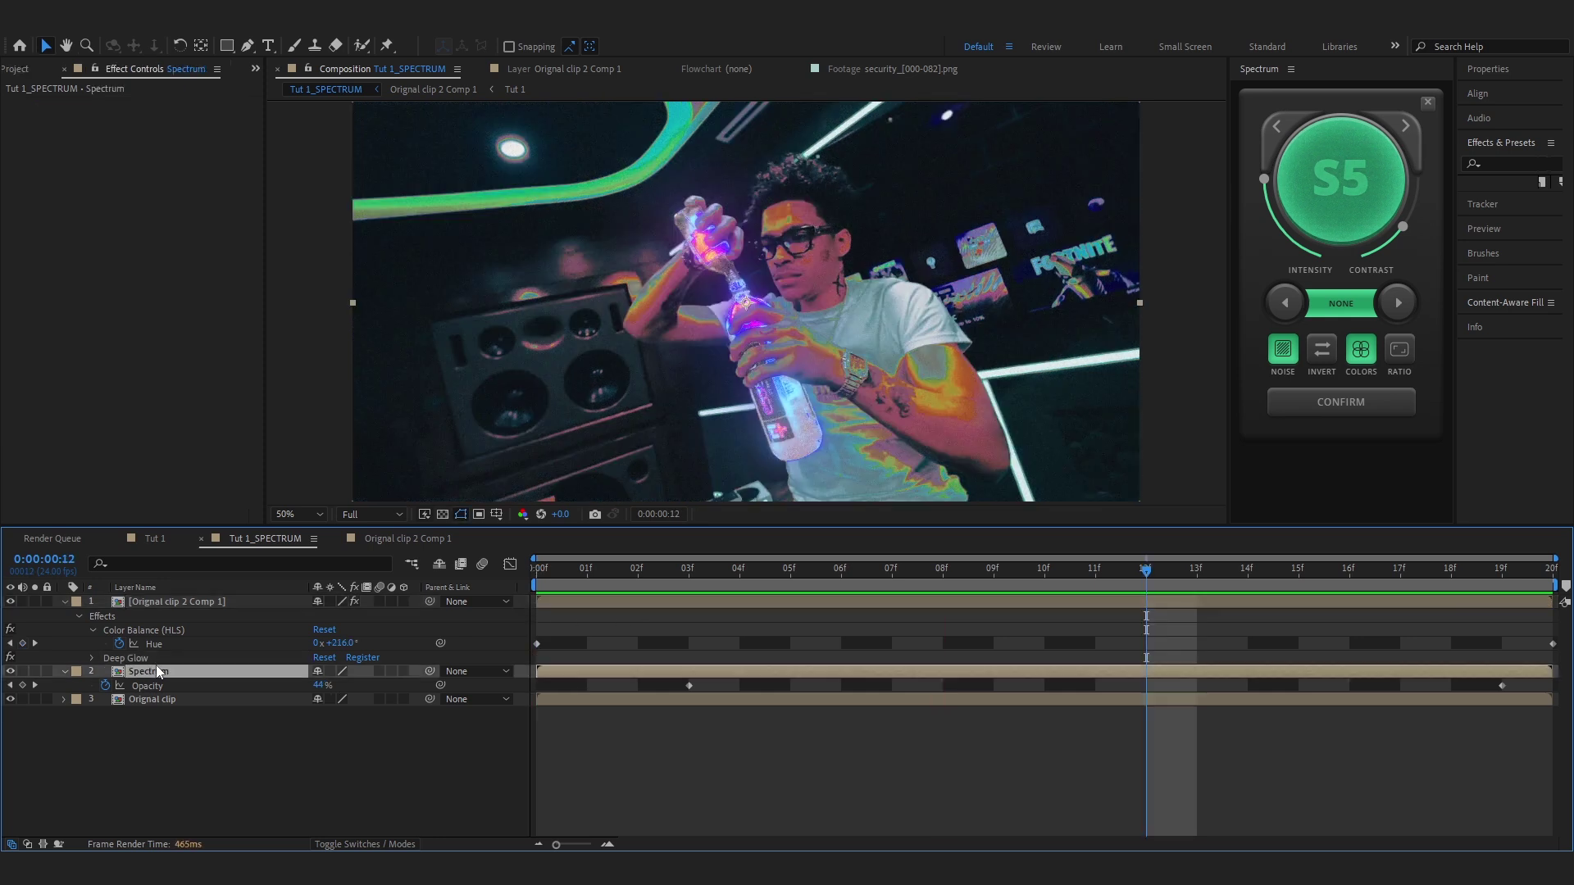
key("ctrl+d")
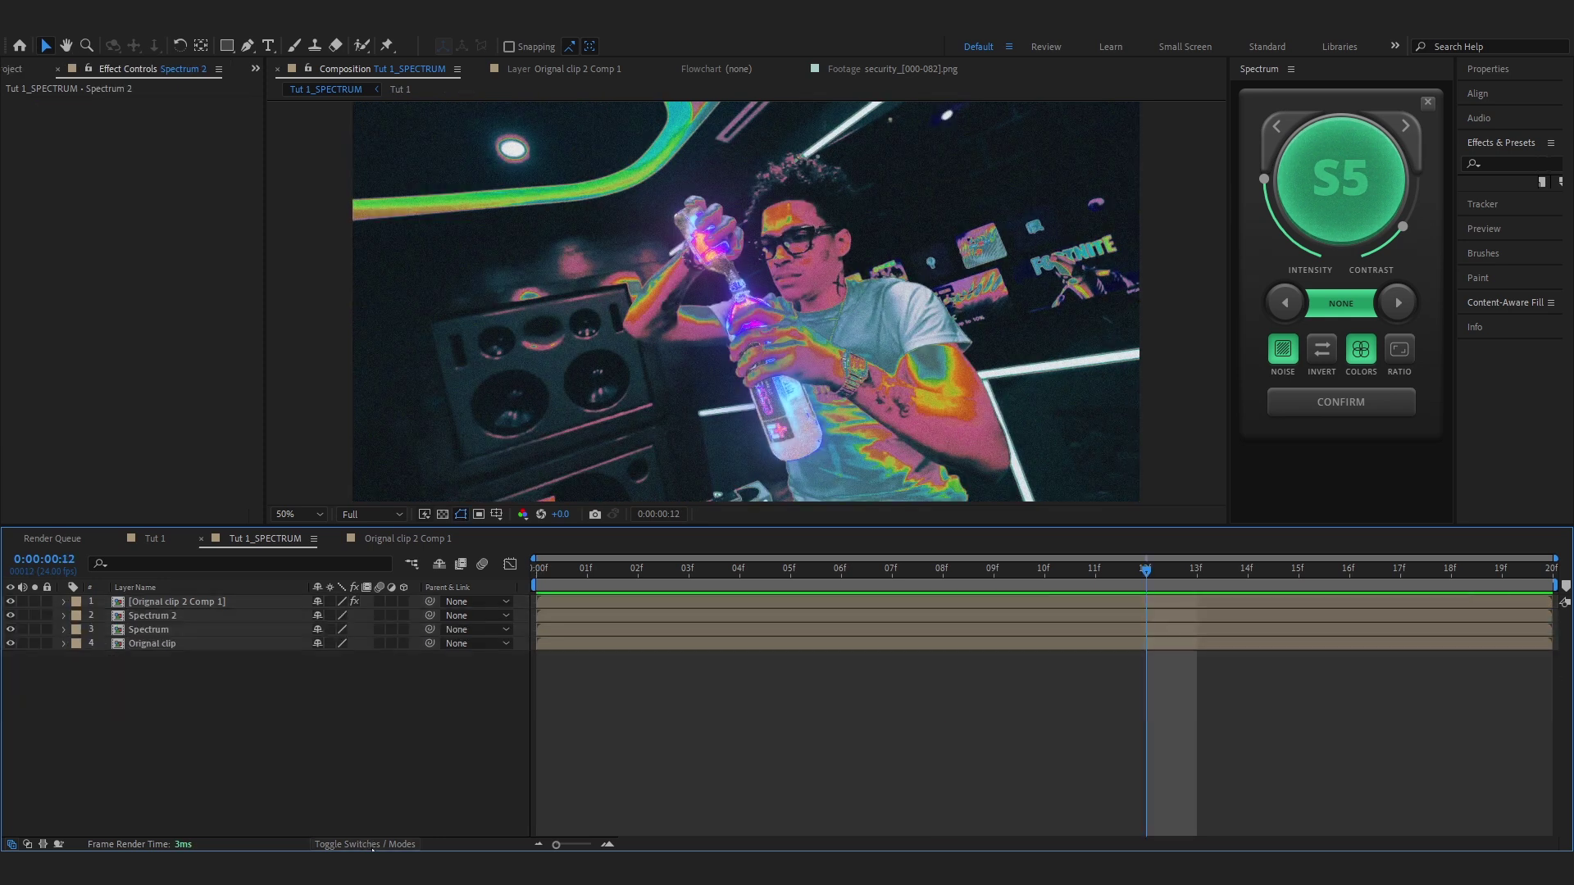
left_click(362, 844)
left_click(262, 616)
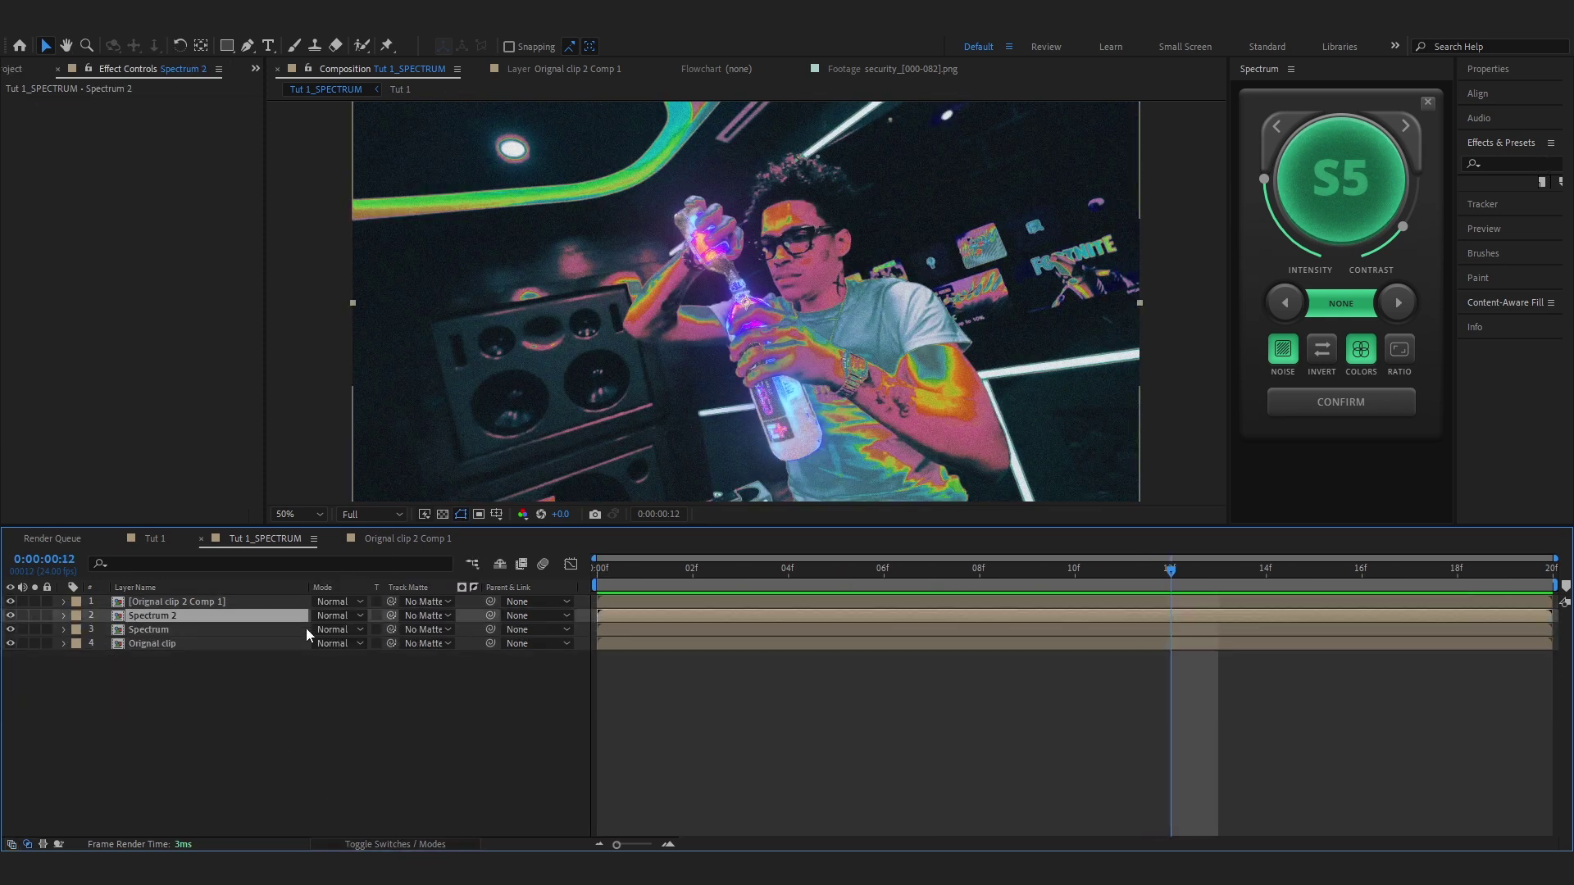
left_click(334, 616)
left_click(400, 440)
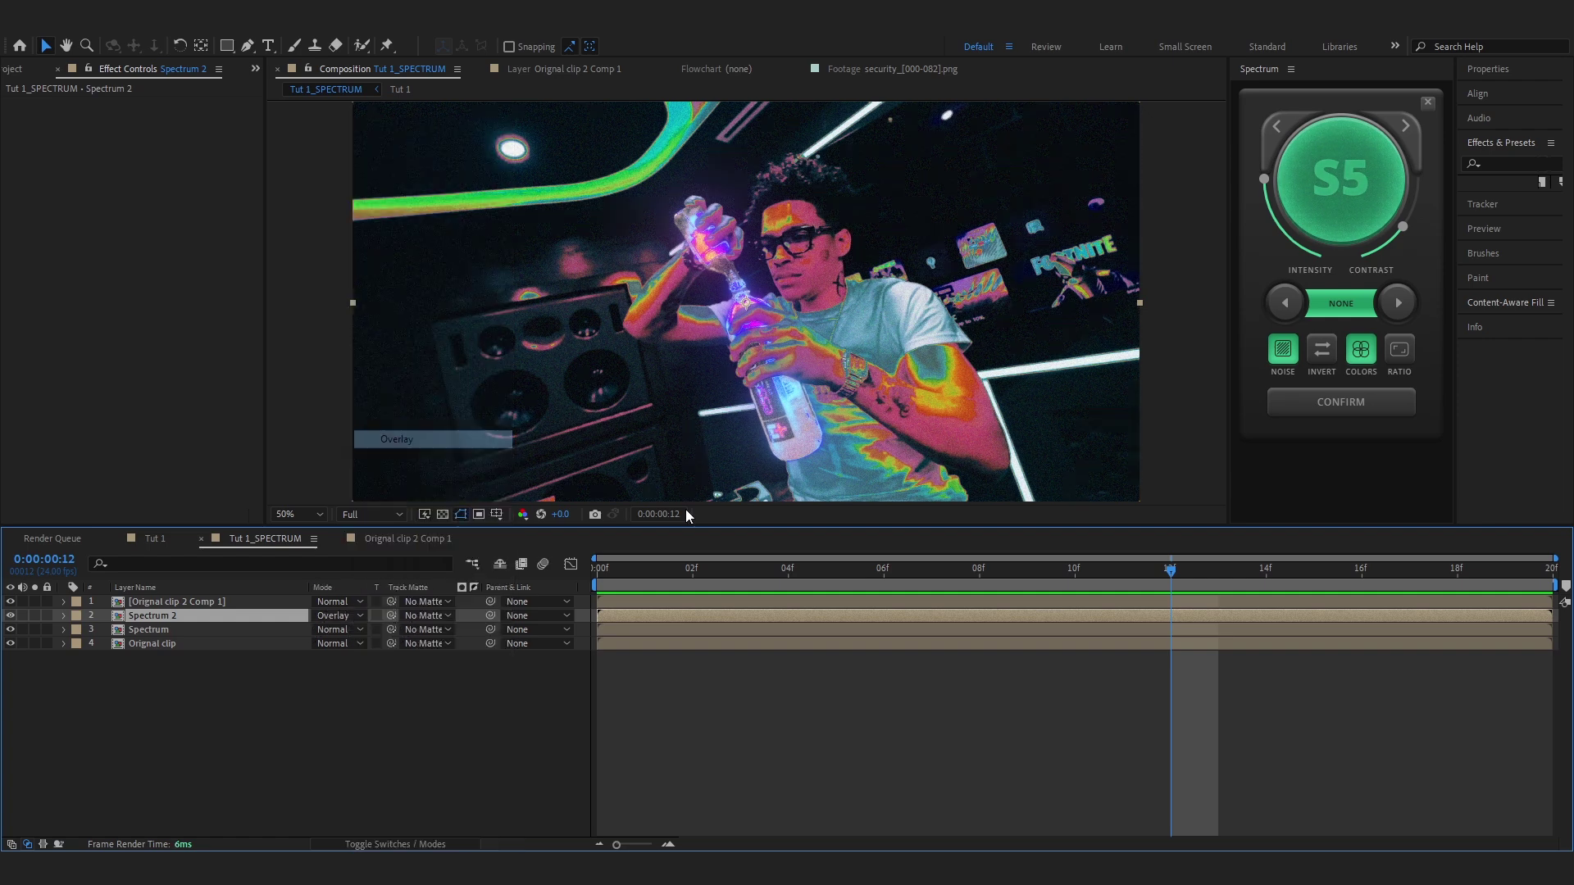
key("space")
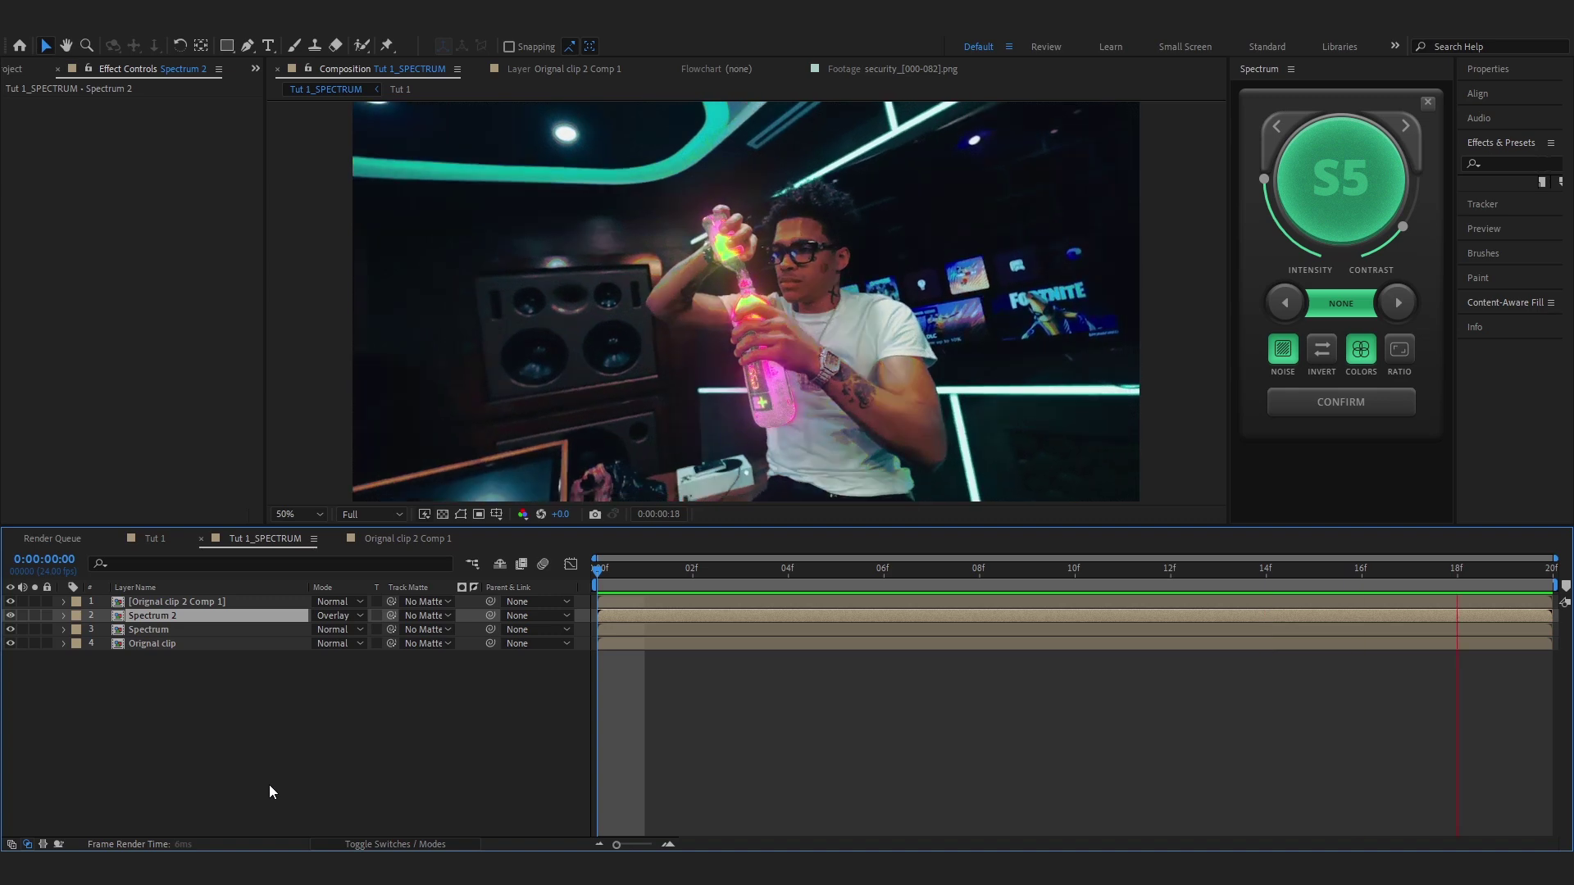
Try Color Balance (HLS) on the Spectrum 2 layer, keyframing Hue from 0 at frame 0 to one full revolution at frame 19.
key("ctrl+space")
type("hls")
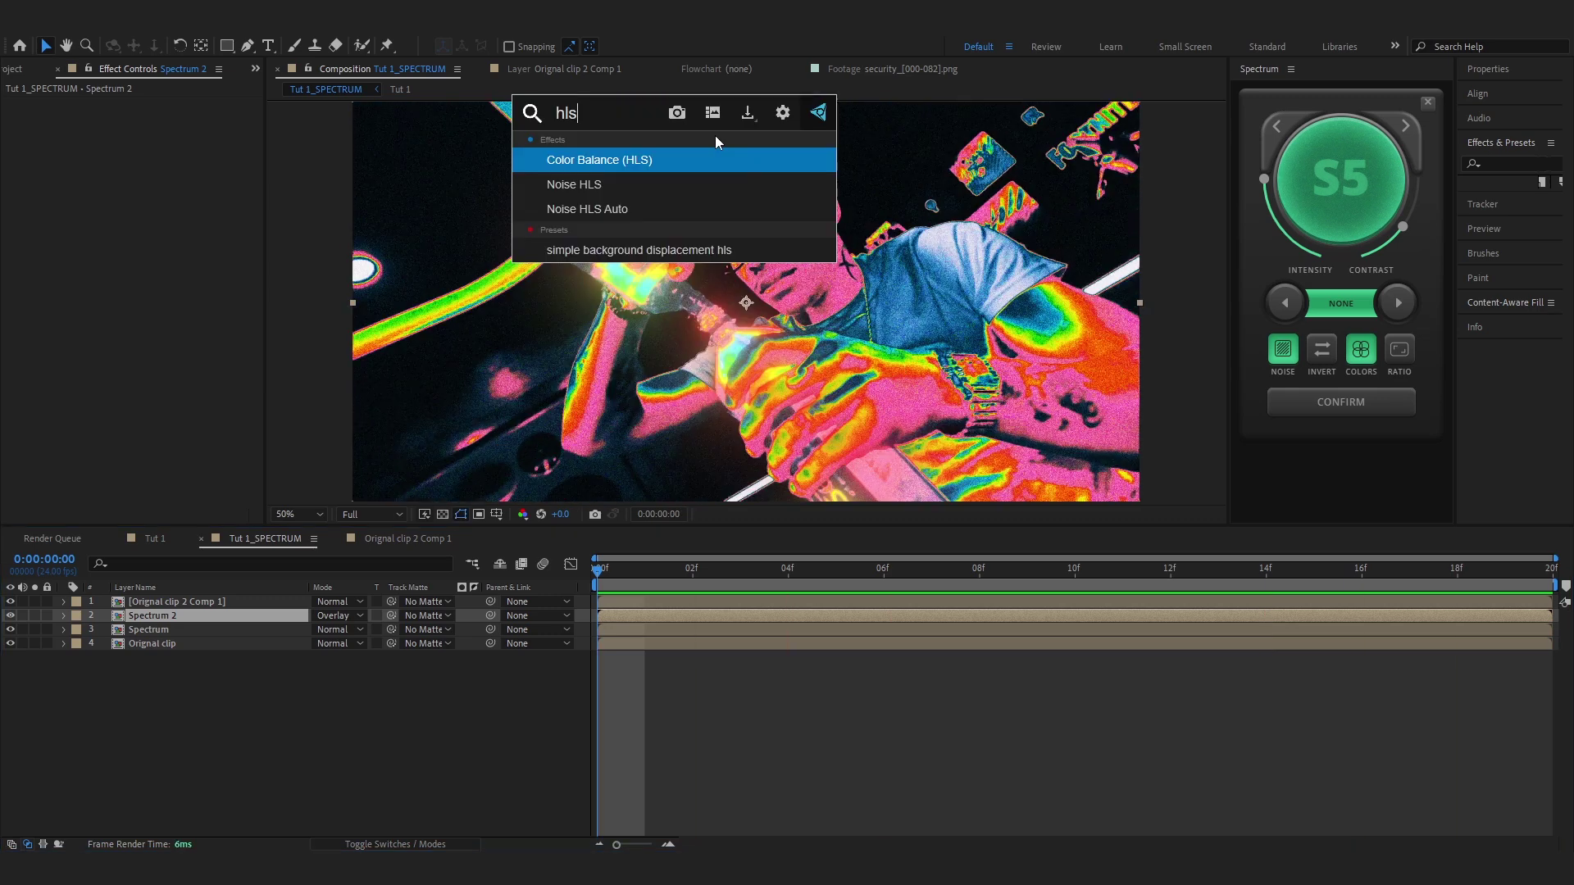
key("Return")
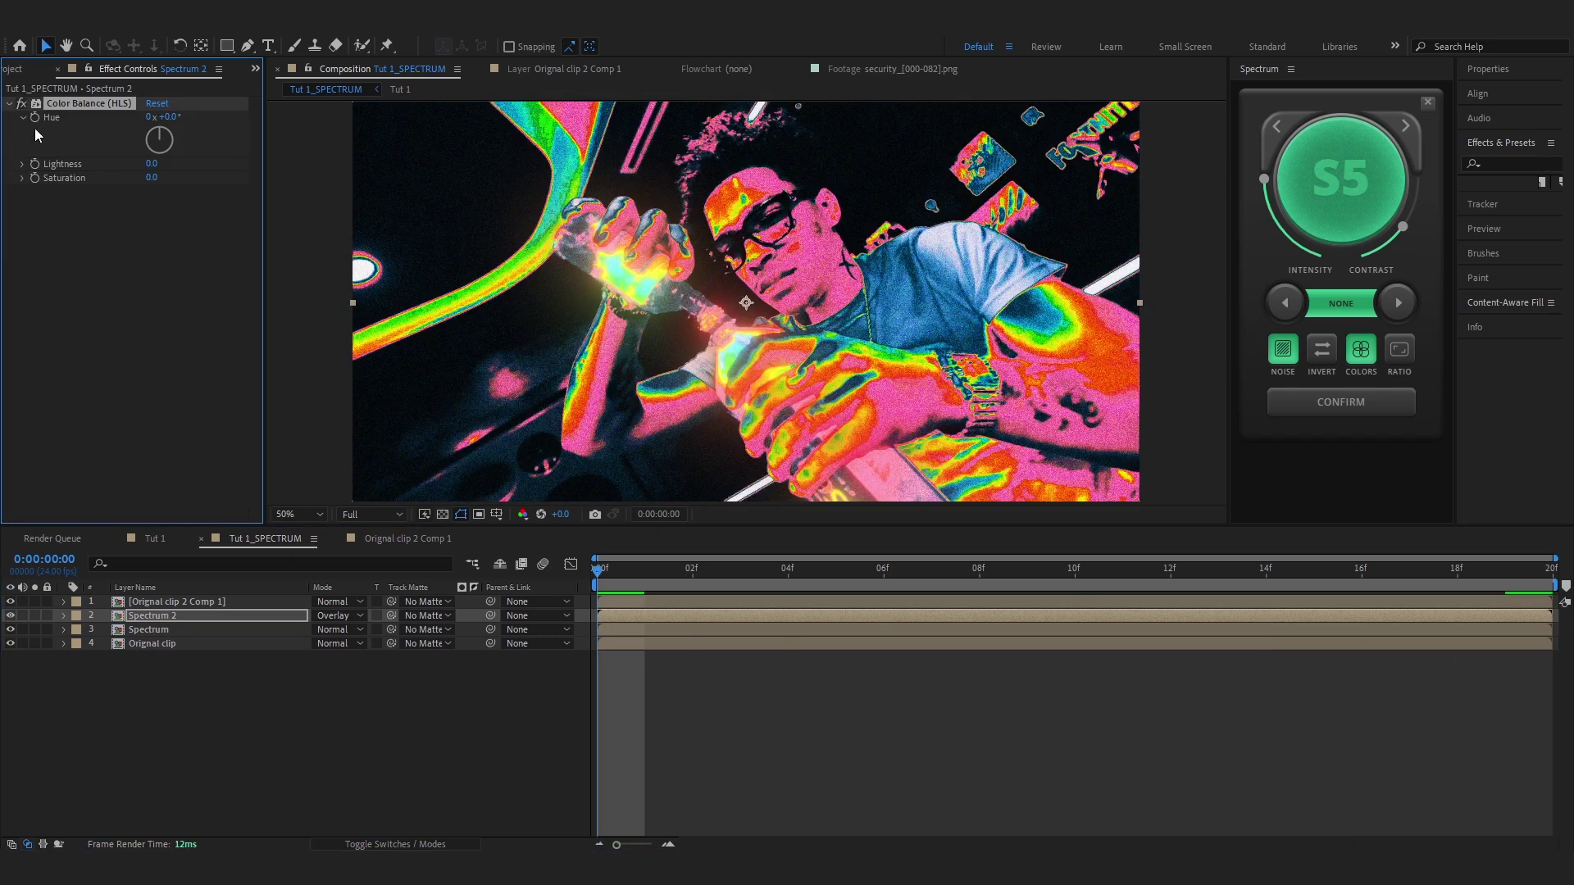
left_click(1532, 574)
left_click(149, 118)
type("1")
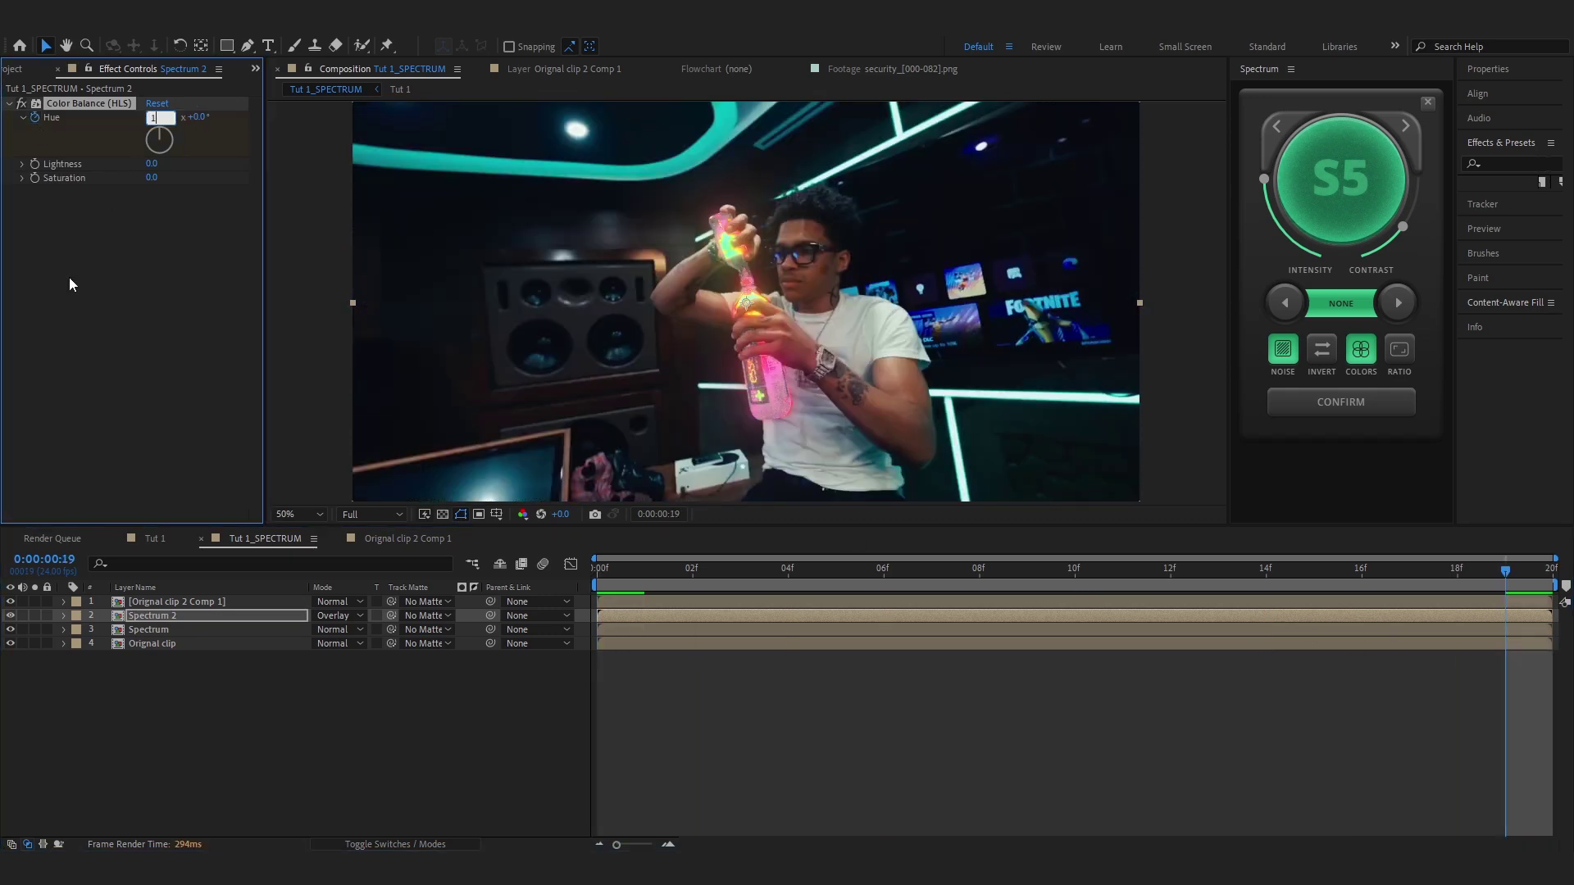
left_click(70, 279)
Preview the hue animation, disable Color Balance (HLS) on Spectrum 2, and play back from frame 0.
left_click_drag(1487, 576, 1108, 638)
key("space")
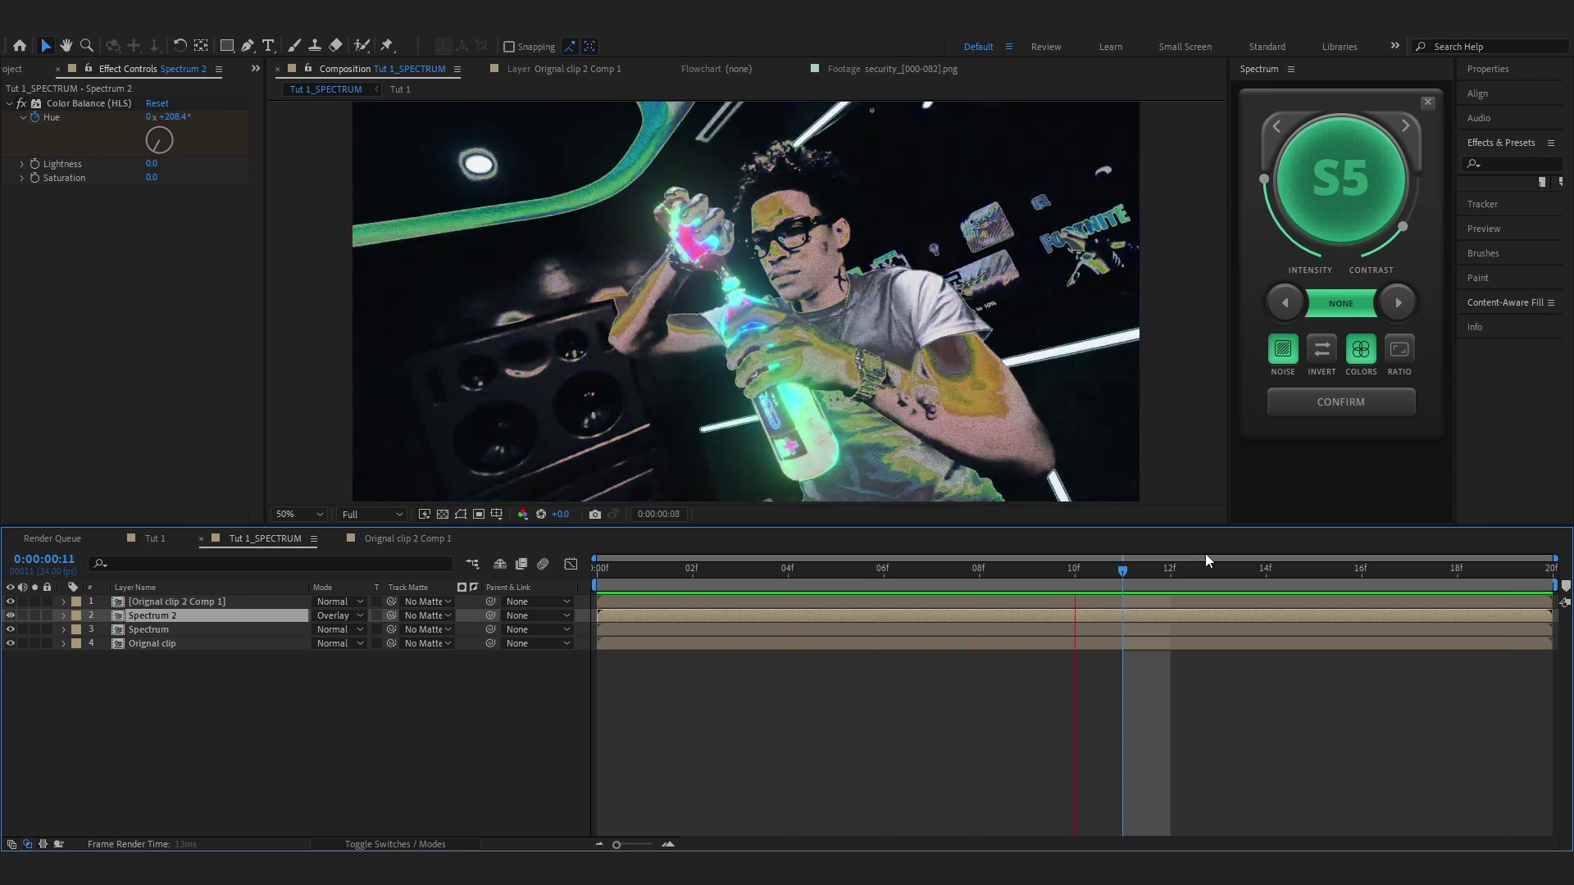
key("space")
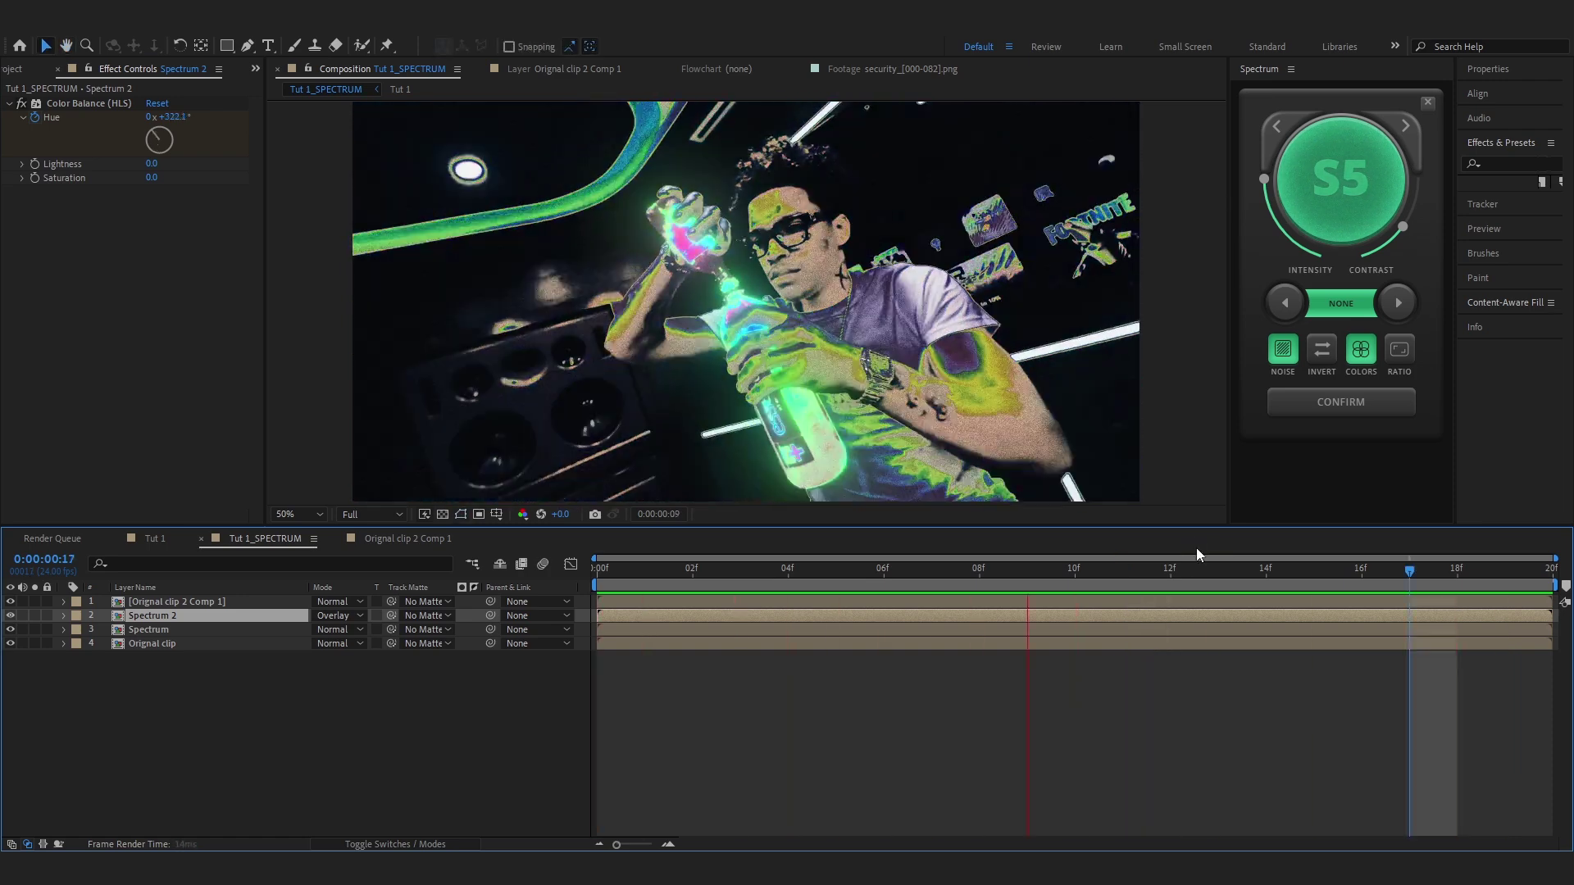
key("space")
left_click(22, 104)
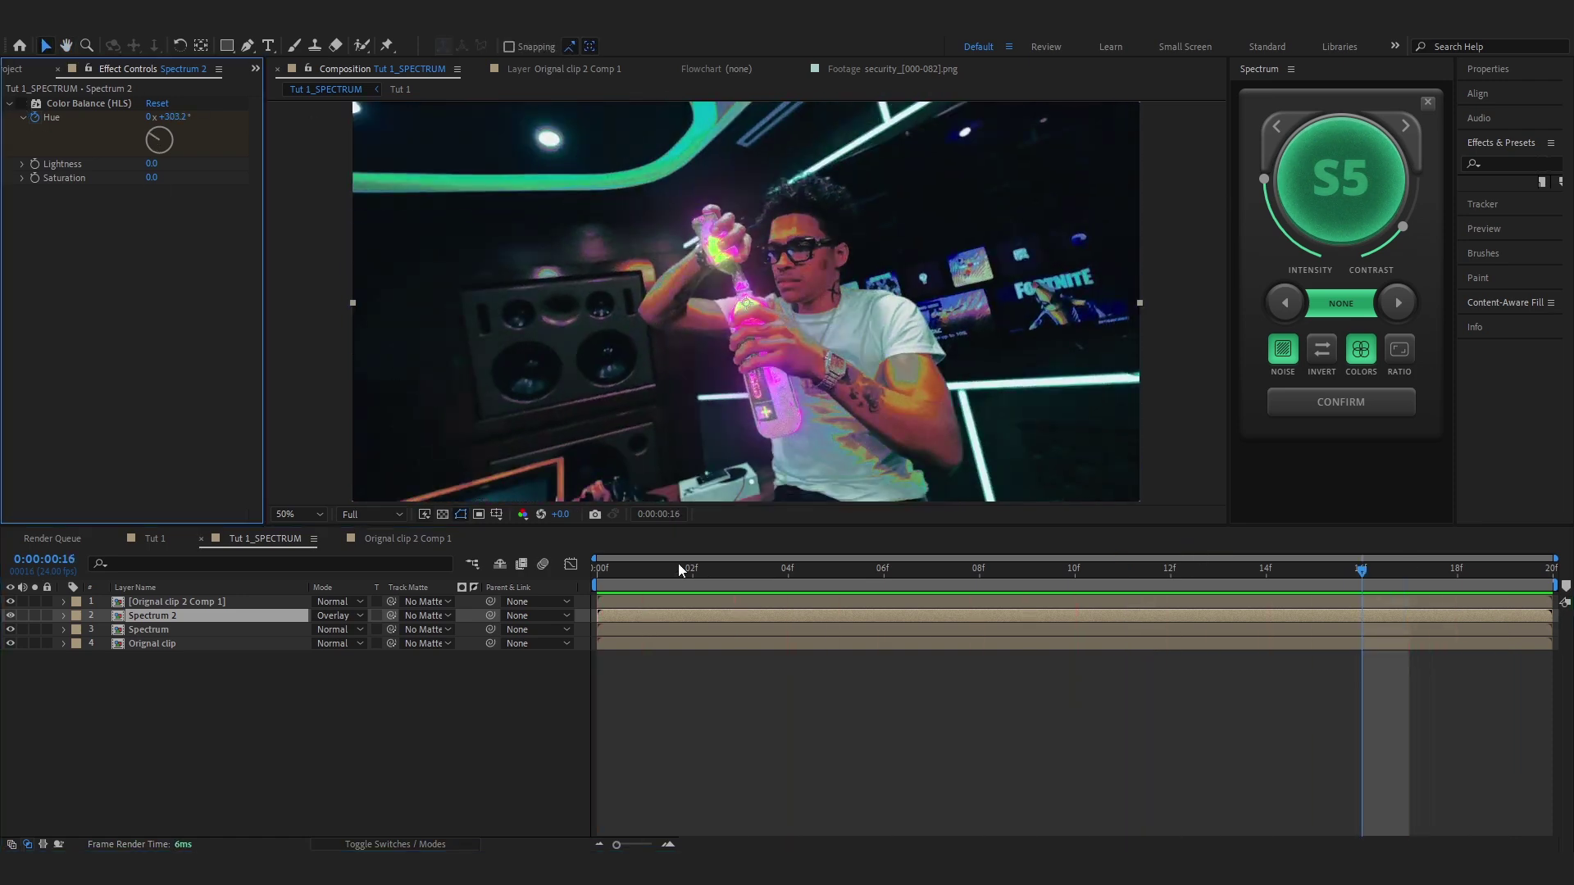
left_click_drag(680, 569, 565, 574)
key("space")
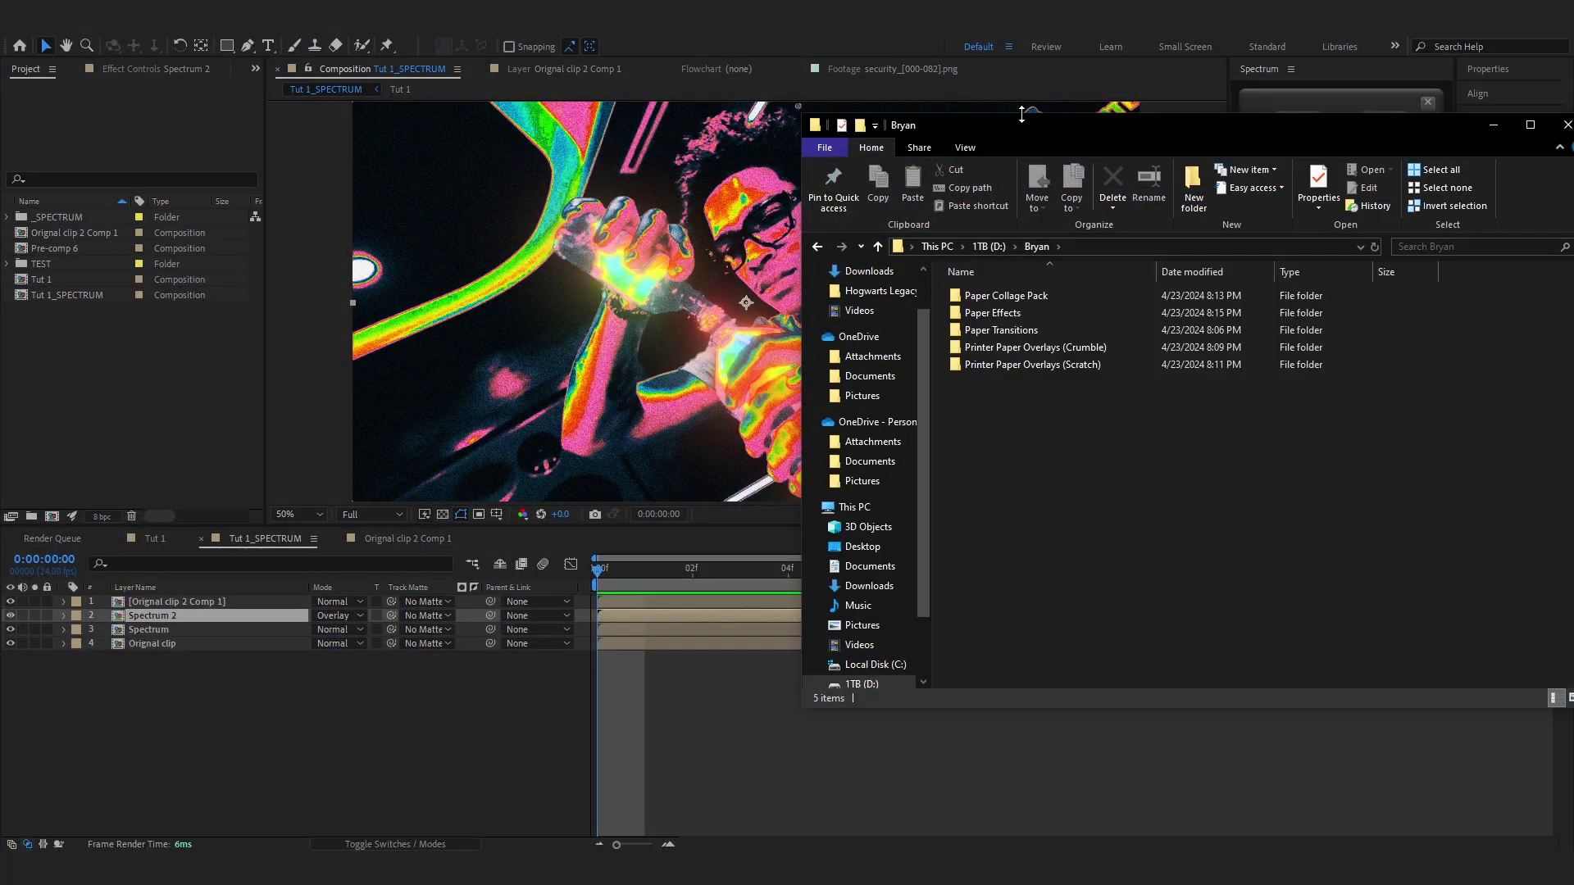
From the Printer Paper Overlays (Scratch) folder, add High Res Scratch 24fps.mov as the uppermost layer of Tut 1_SPECTRUM.
left_click_drag(1021, 114, 963, 105)
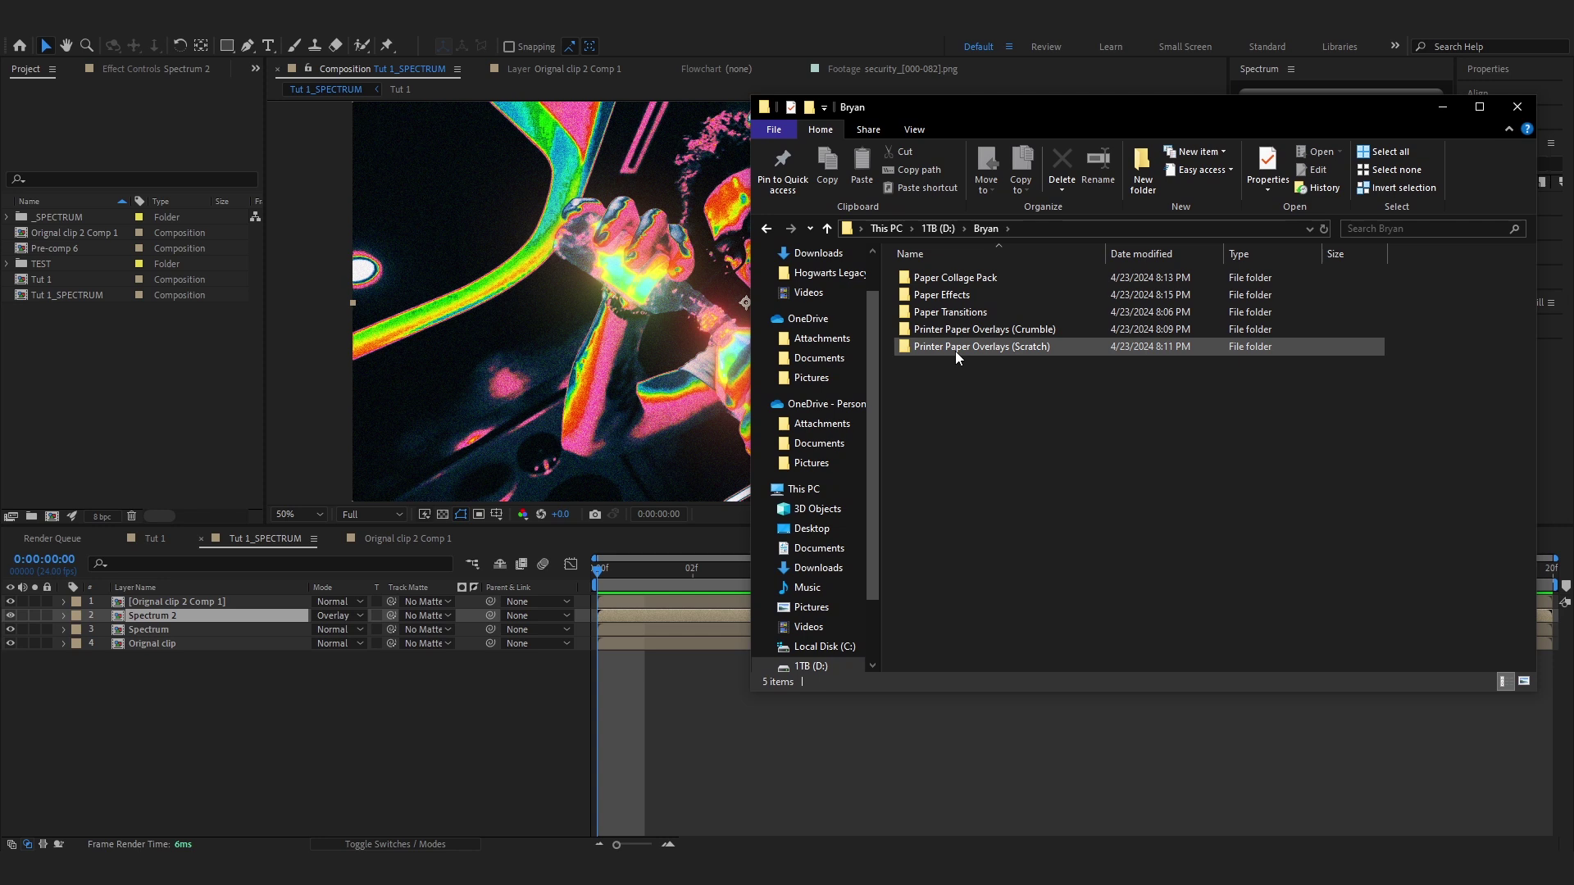
double_click(956, 352)
left_click_drag(1302, 328, 465, 736)
scroll(509, 361, "down", 2)
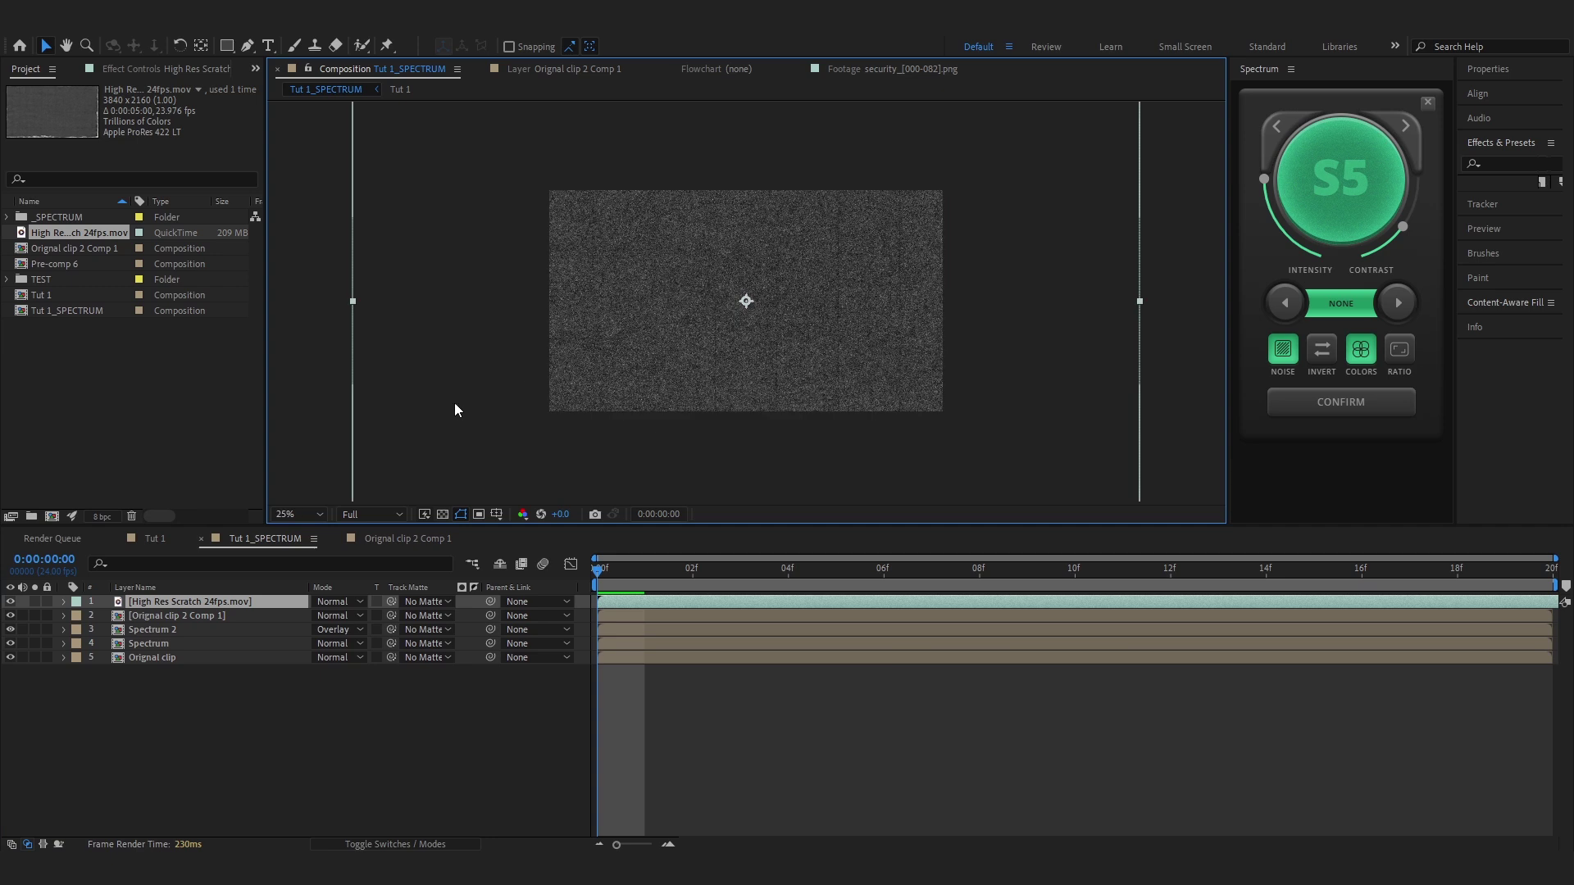
Scale the High Res Scratch 24fps.mov layer to 55%.
key("s")
left_click_drag(340, 616, 287, 621)
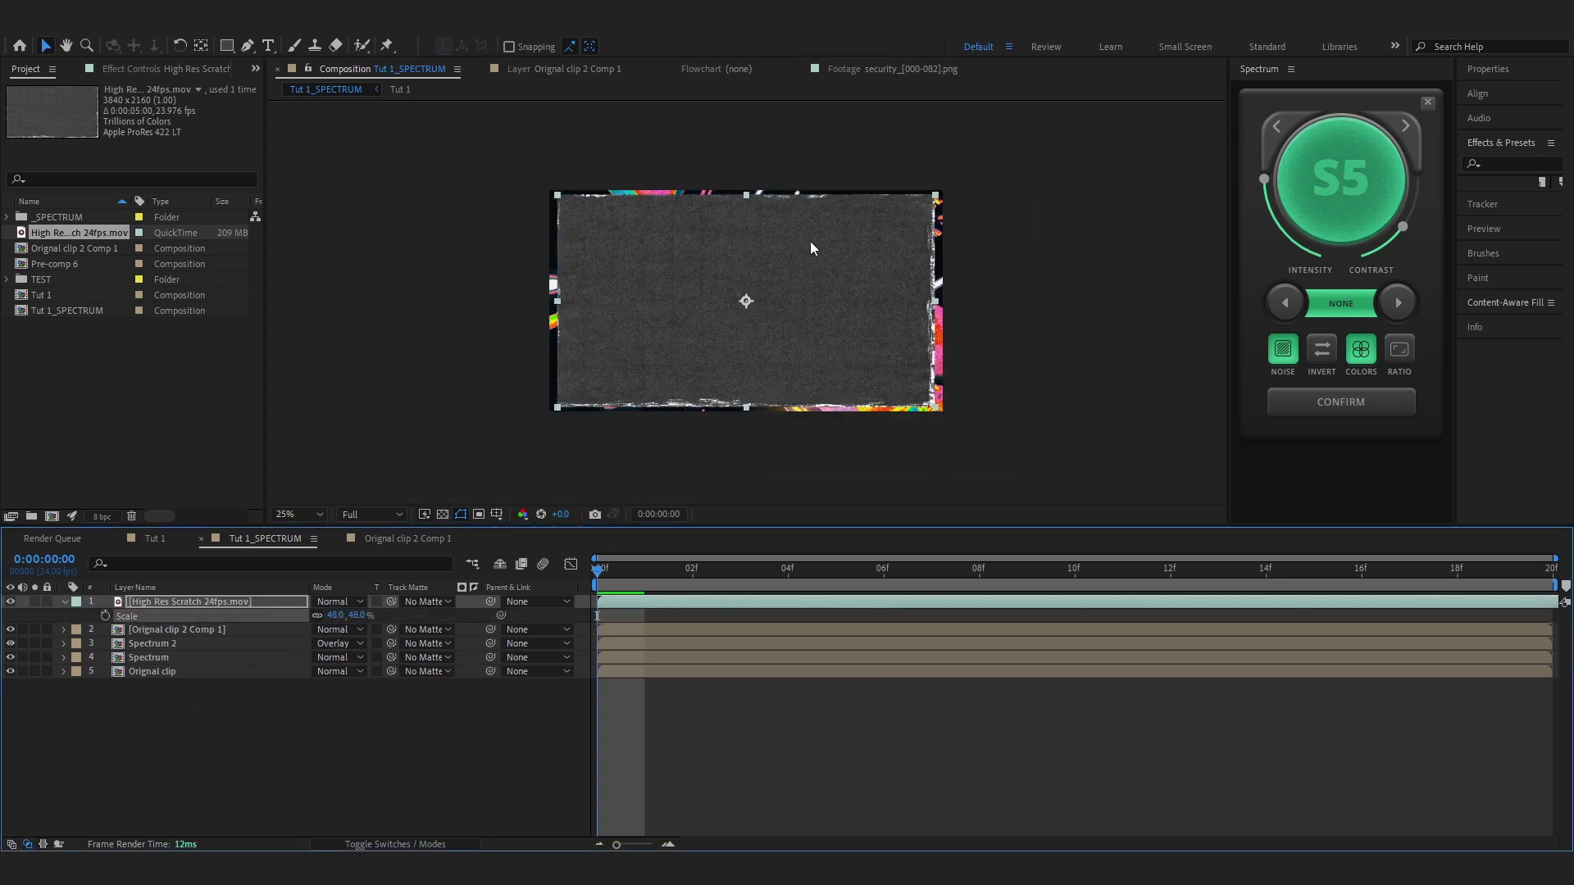
key("period")
key("comma")
left_click_drag(336, 616, 343, 615)
left_click(343, 615)
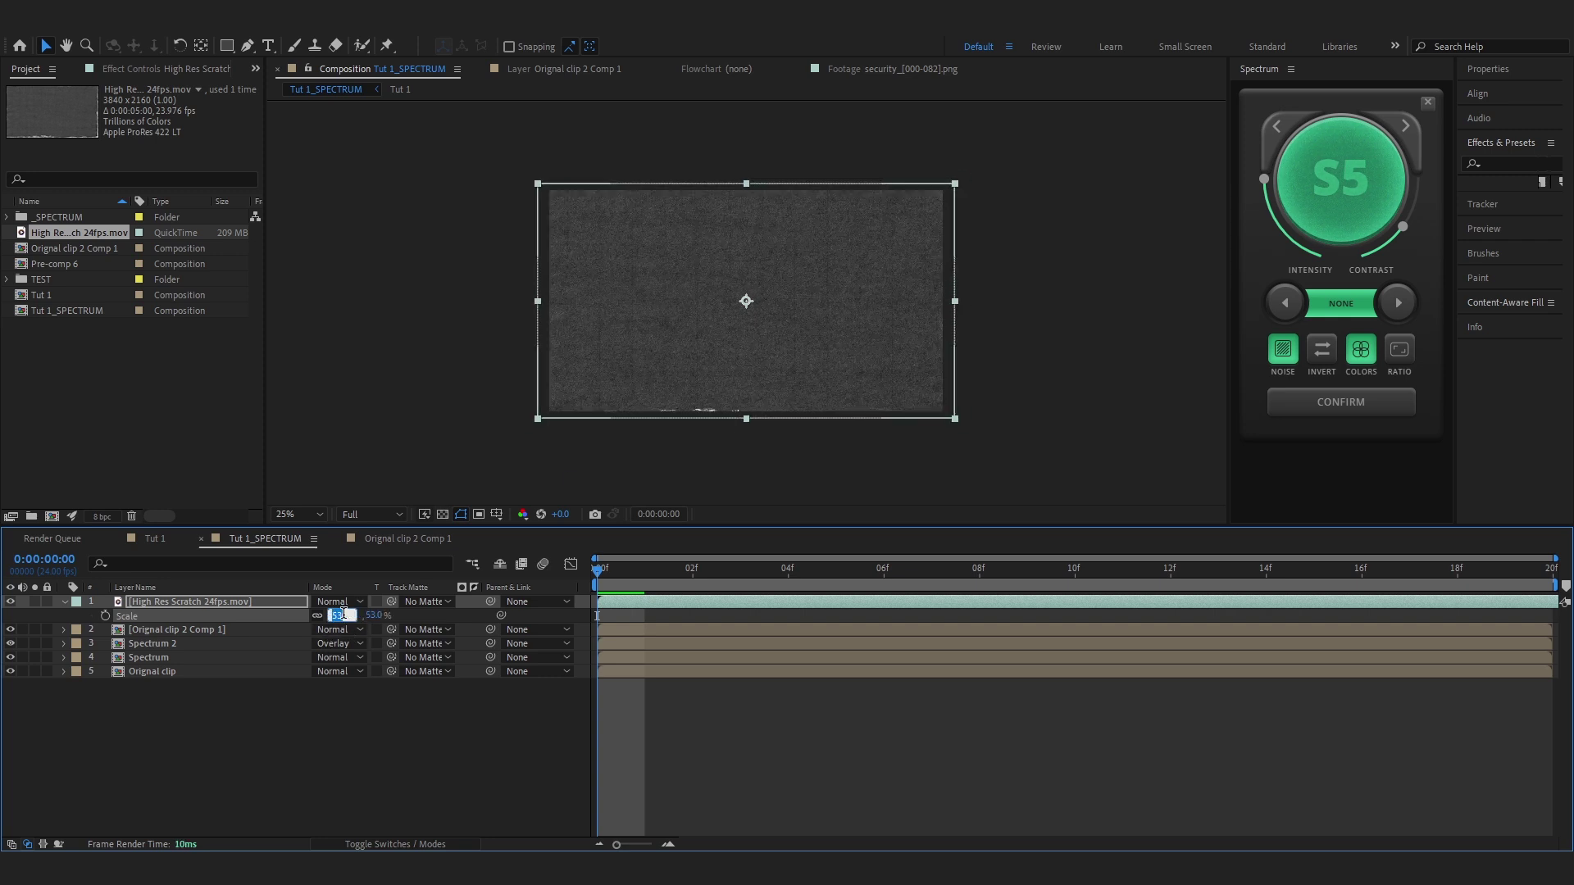
key("Up")
left_click(223, 778)
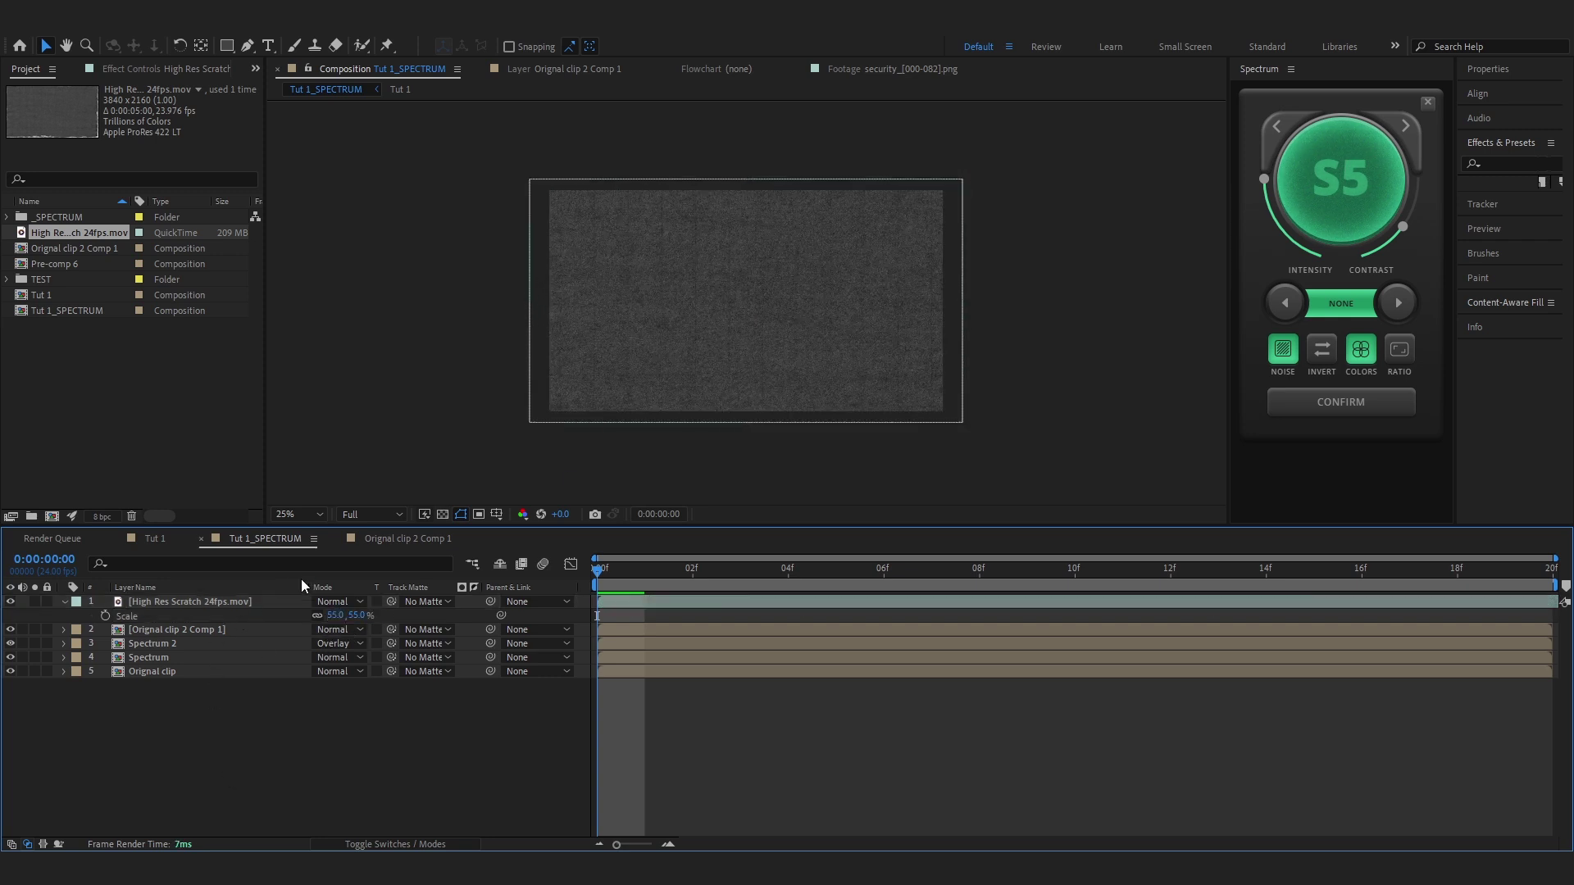
Try the Screen and Color Dodge blend modes on the High Res Scratch 24fps.mov layer and inspect the composite up close.
left_click(253, 604)
key("shift+slash")
left_click(339, 603)
left_click(430, 341)
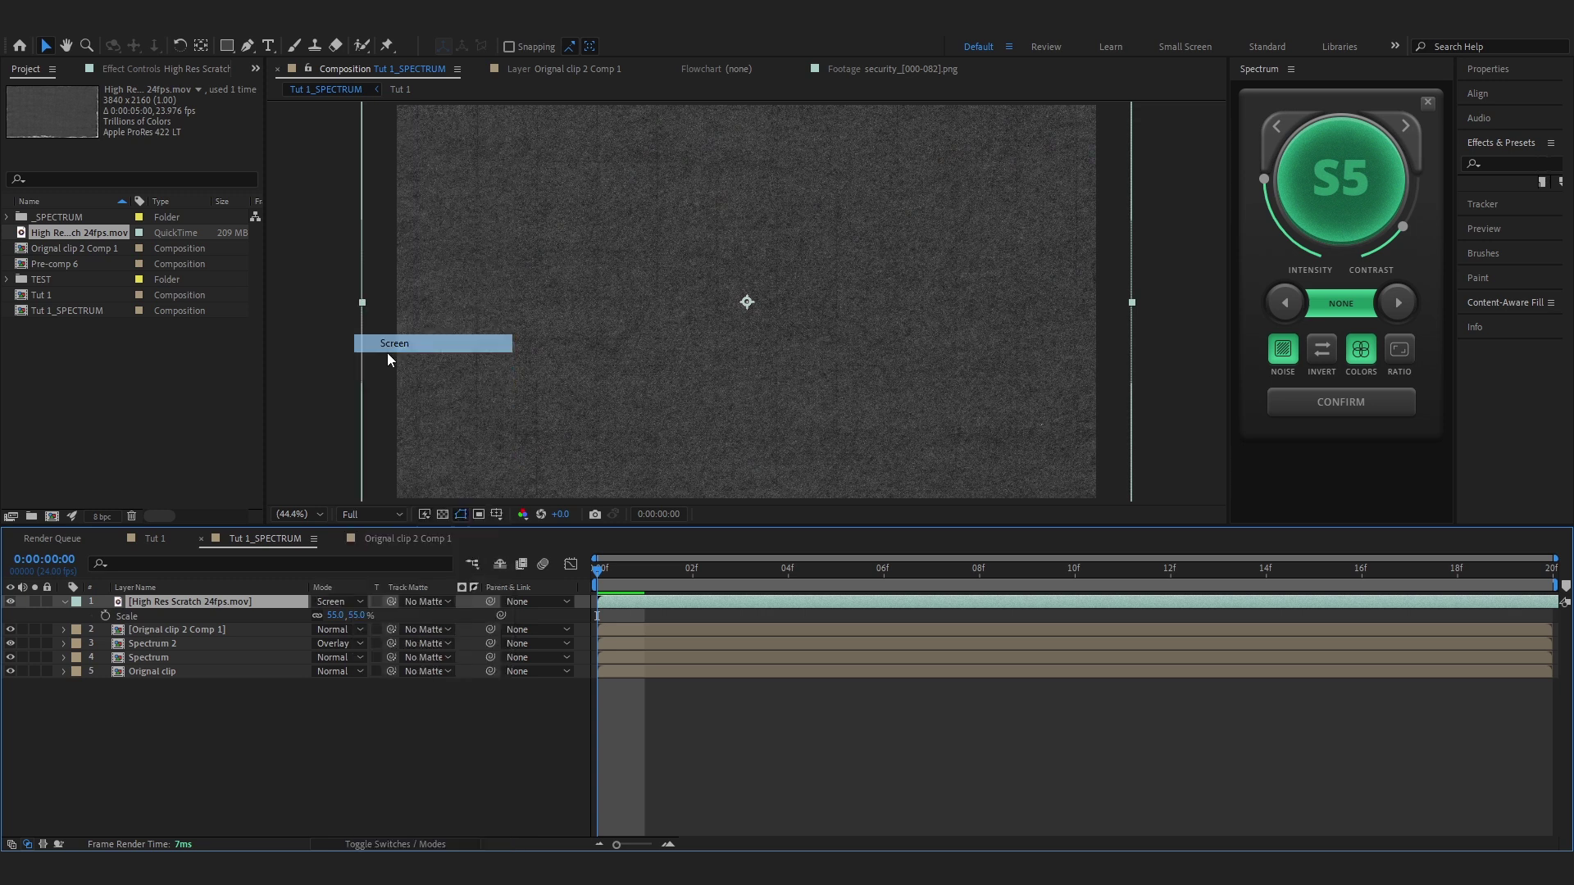
left_click(348, 602)
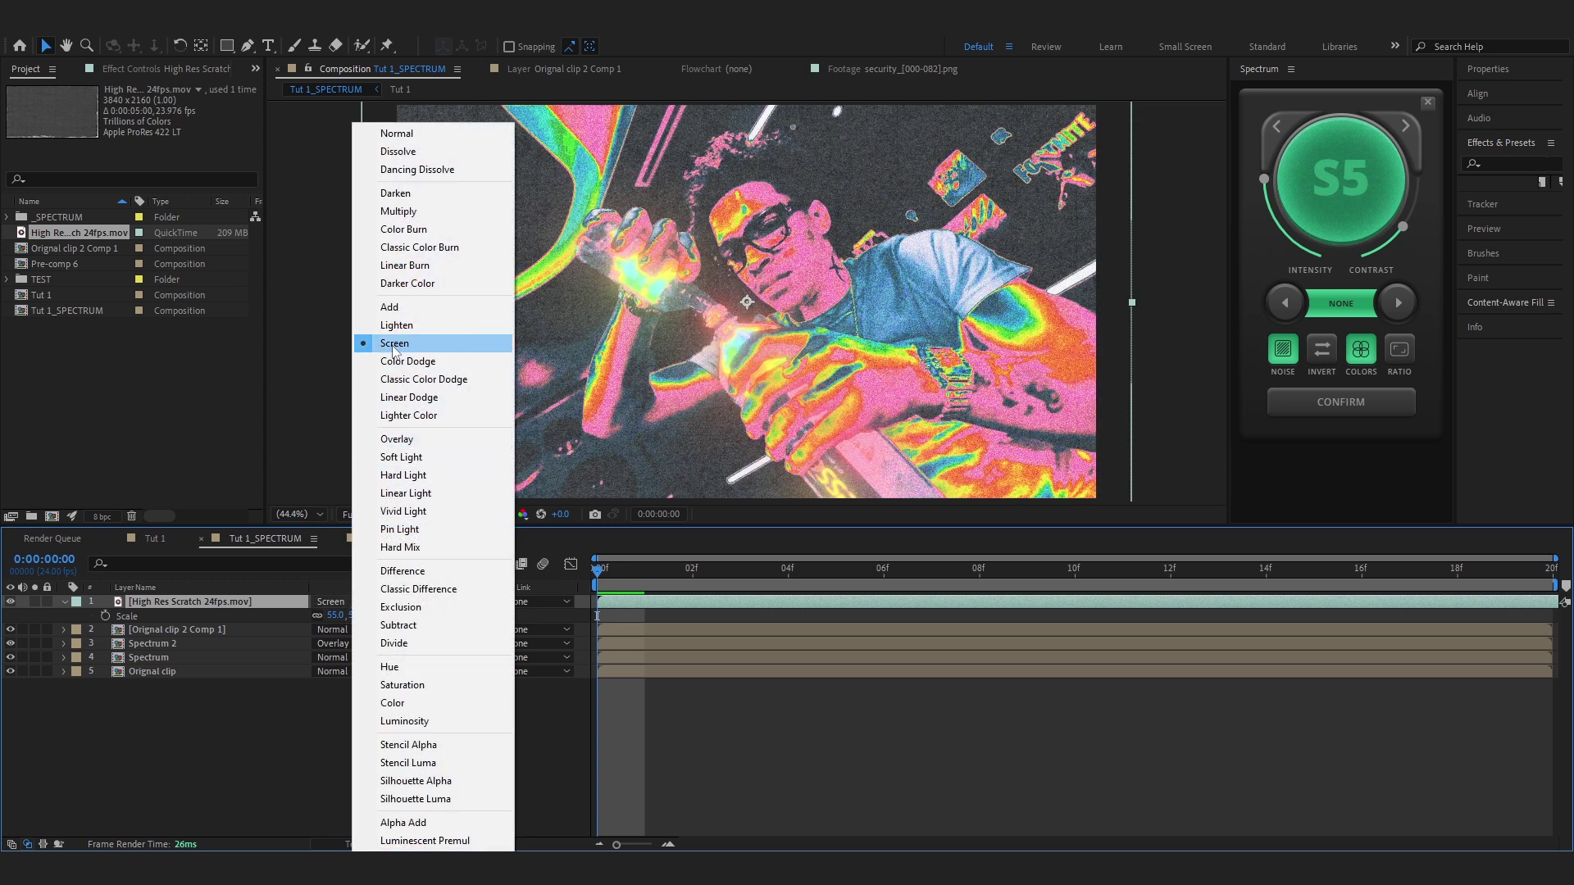
left_click(405, 362)
scroll(582, 347, "down", 4)
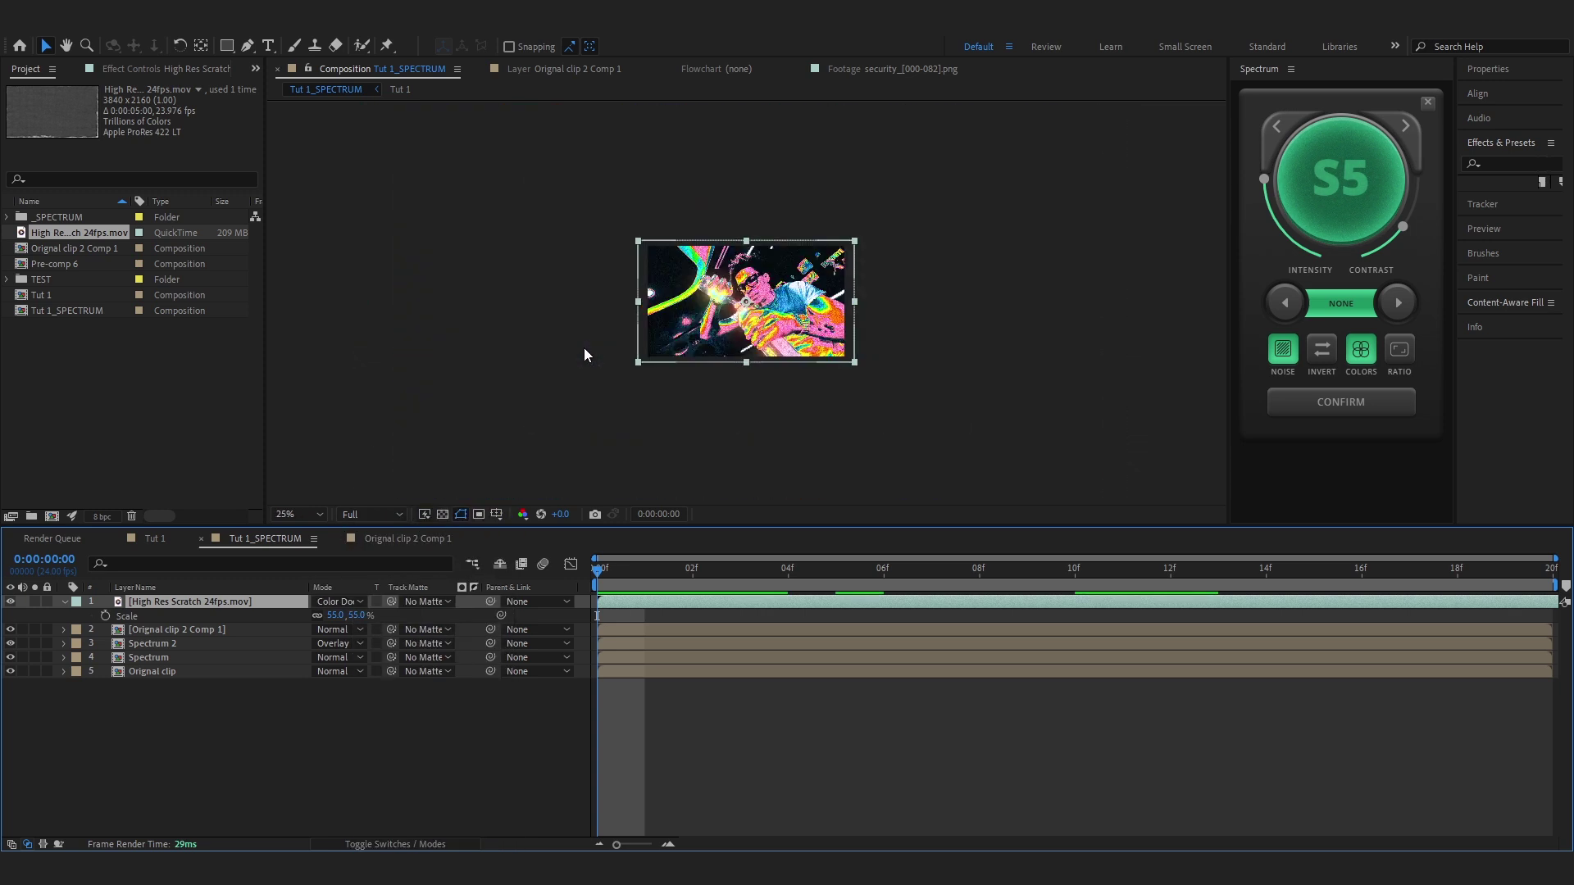
scroll(582, 347, "up", 4)
scroll(761, 343, "up", 2)
scroll(760, 343, "down", 2)
scroll(771, 337, "up", 2)
left_click_drag(787, 327, 595, 427)
scroll(596, 432, "down", 4)
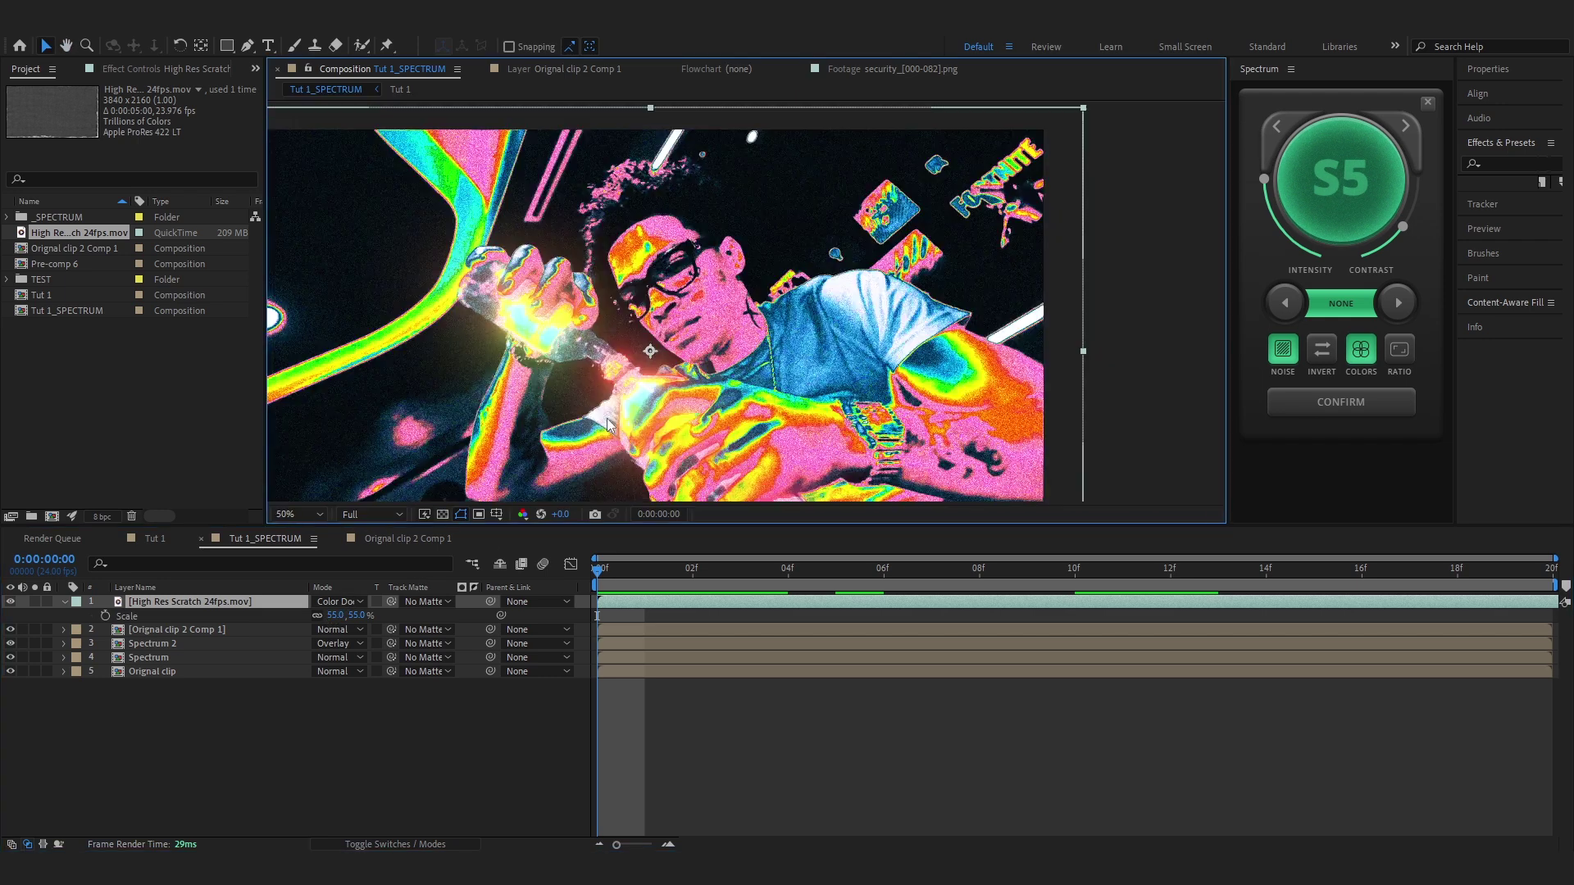
Set the High Res Scratch 24fps.mov layer's blend mode to Linear Dodge.
left_click(346, 602)
left_click(385, 401)
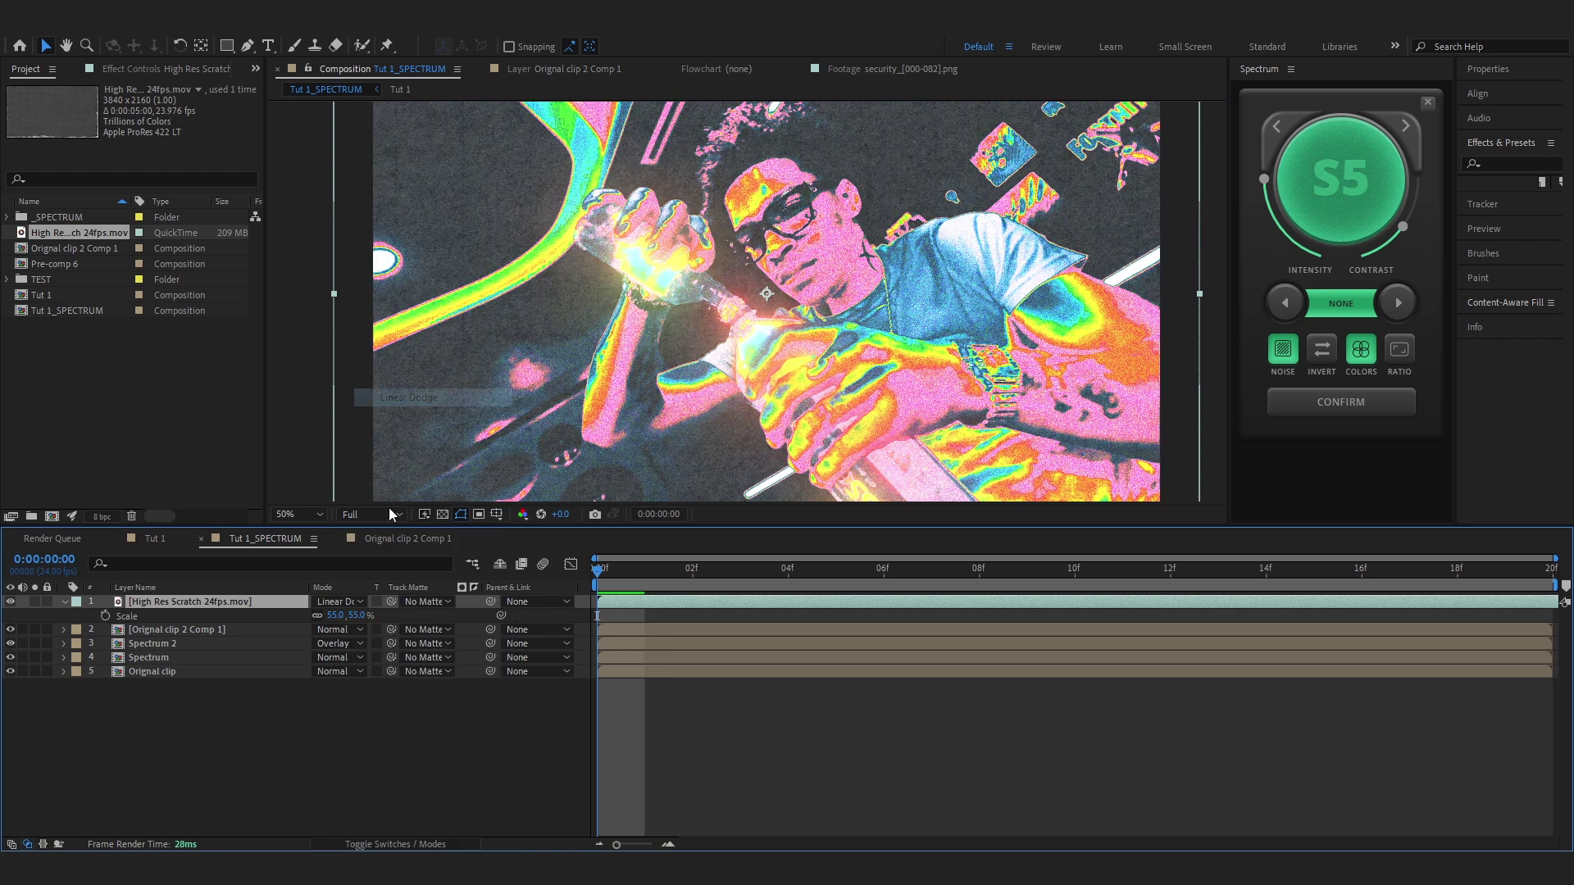
Try the Lighter Color blend mode on the High Res Scratch 24fps.mov layer and preview the composite.
left_click(343, 606)
left_click(410, 416)
scroll(731, 357, "down", 2)
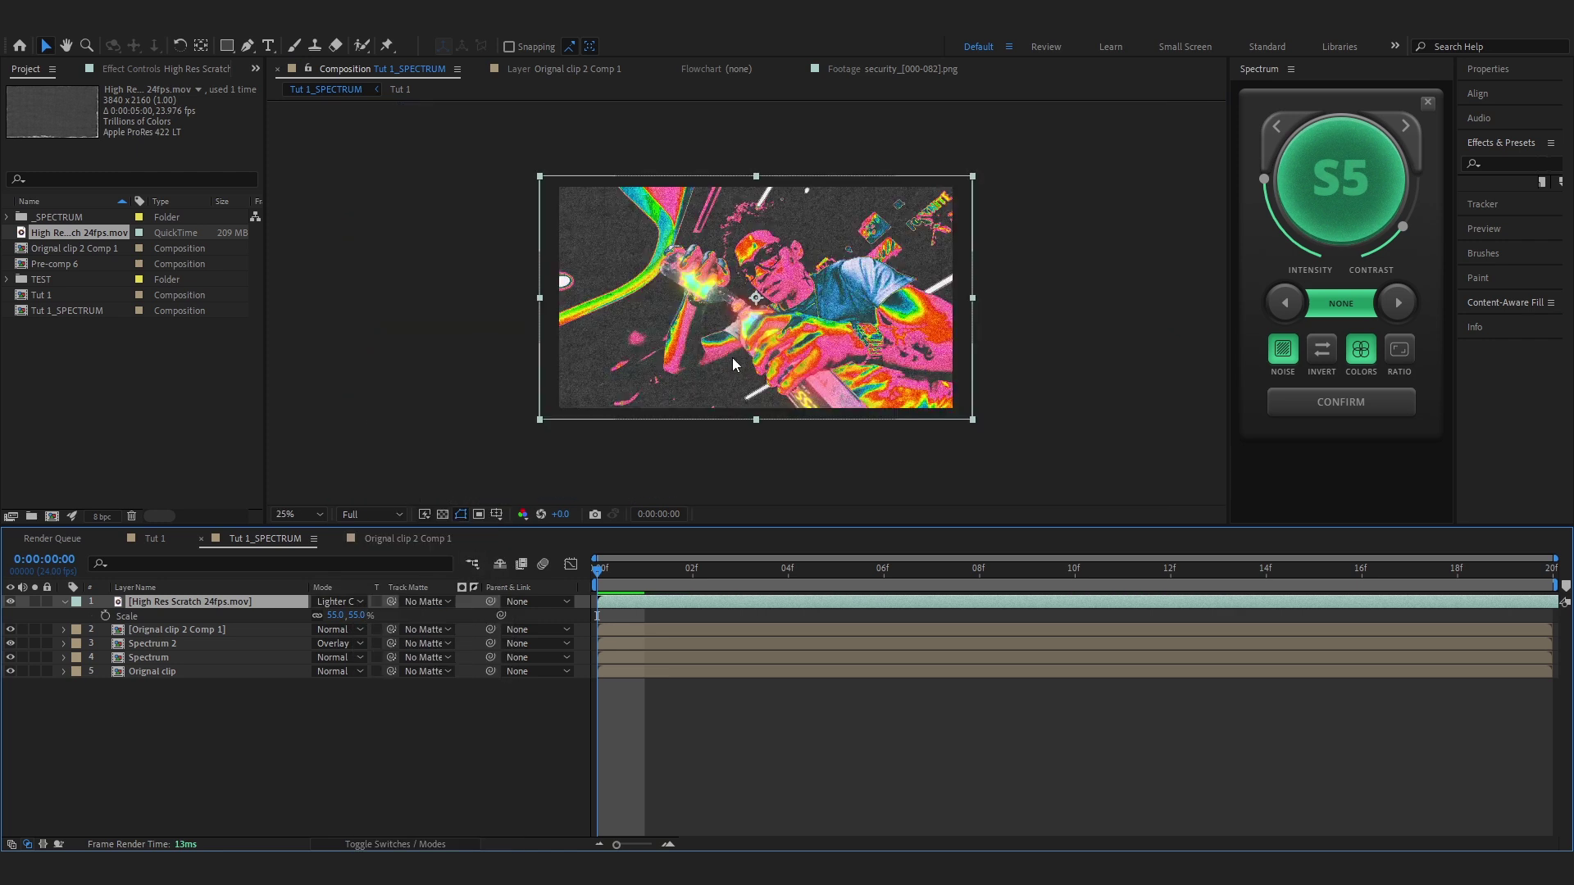
scroll(731, 357, "up", 2)
key("space")
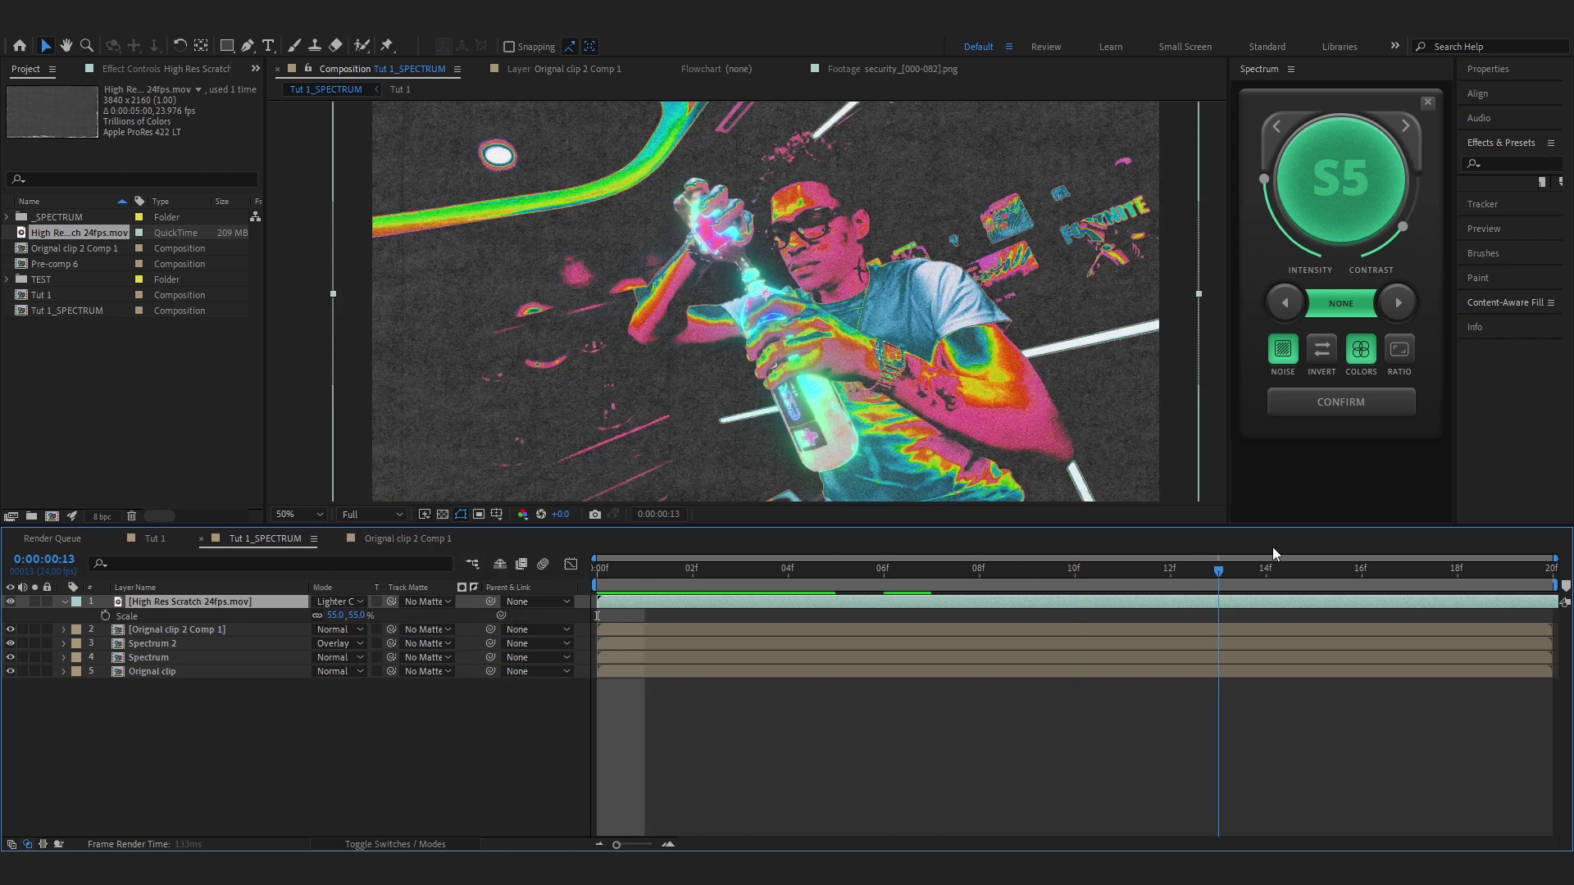
Compare the Overlay and Soft Light blend modes on the High Res Scratch 24fps.mov layer, and settle on Screen.
left_click(344, 602)
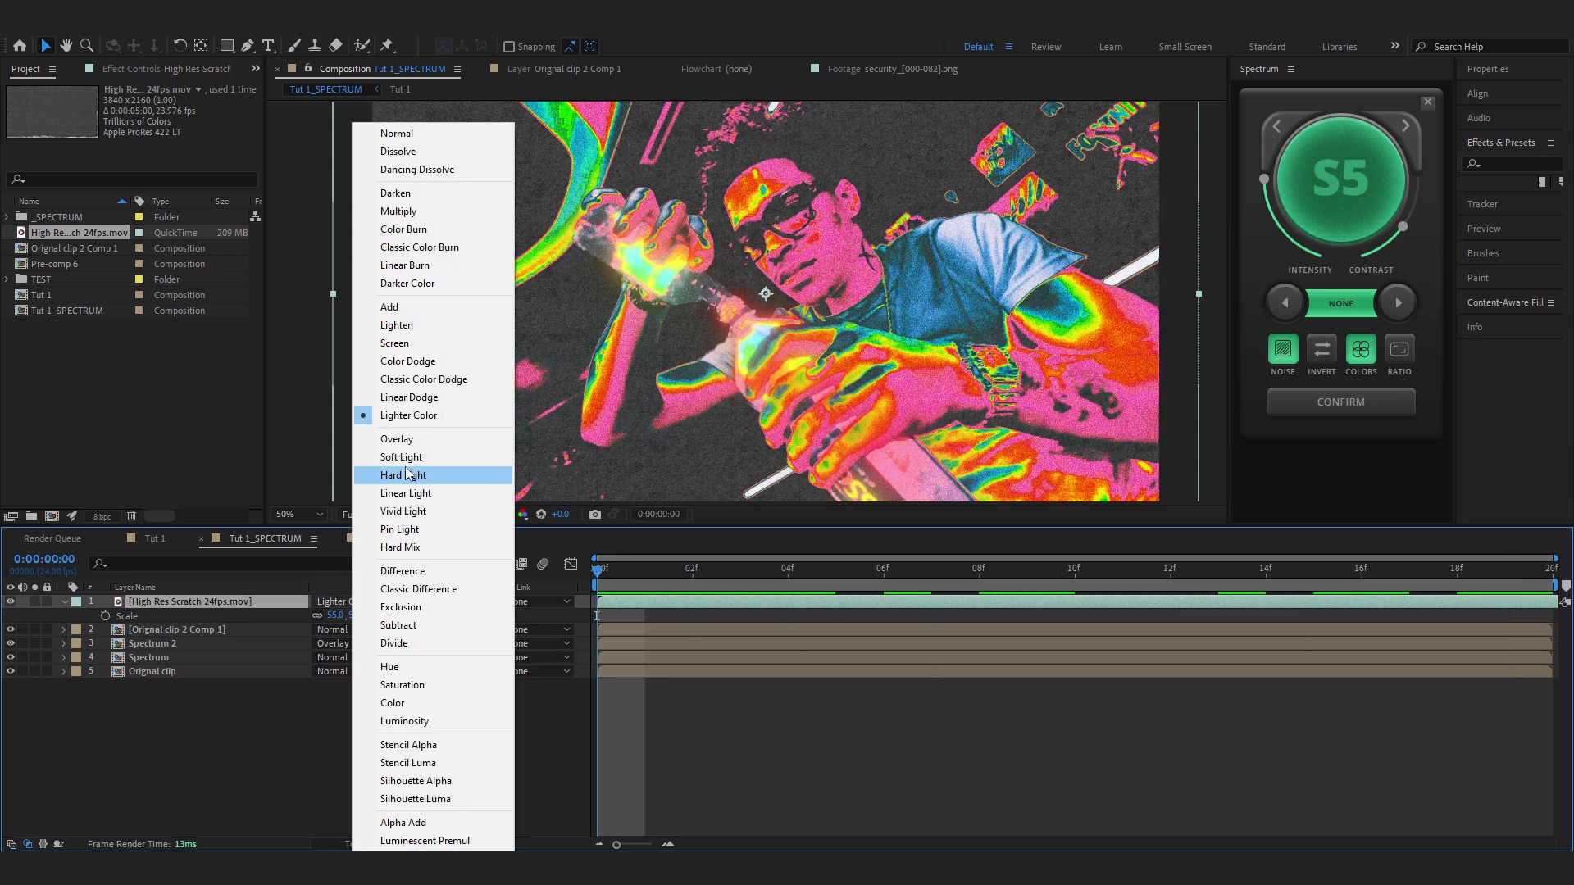
left_click(385, 440)
scroll(681, 352, "down", 1)
scroll(680, 353, "up", 1)
left_click(336, 601)
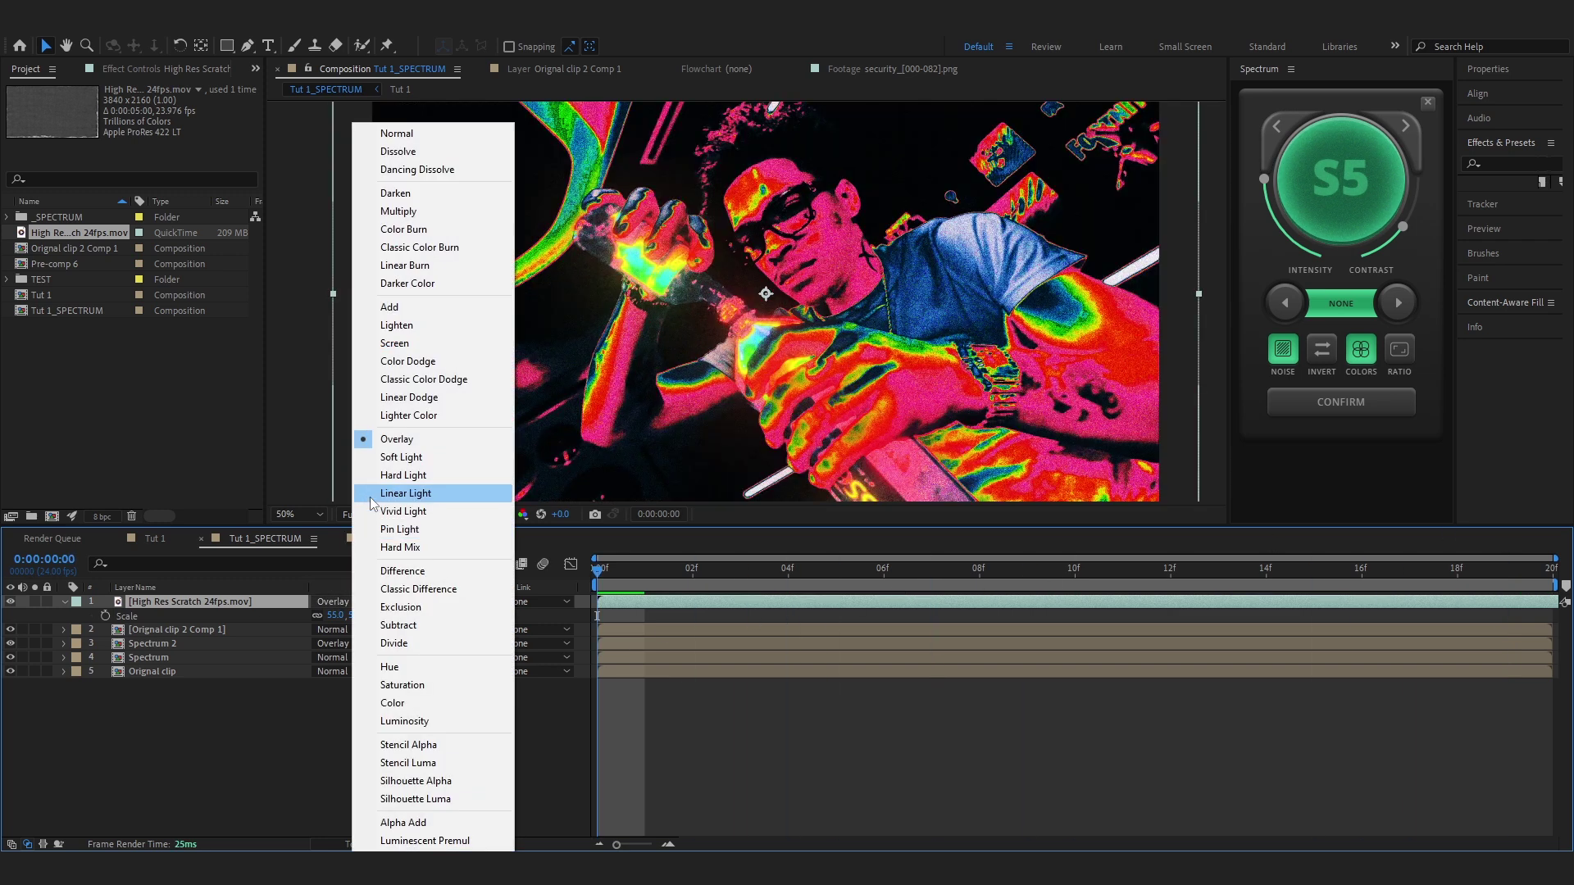
left_click(393, 494)
left_click(337, 602)
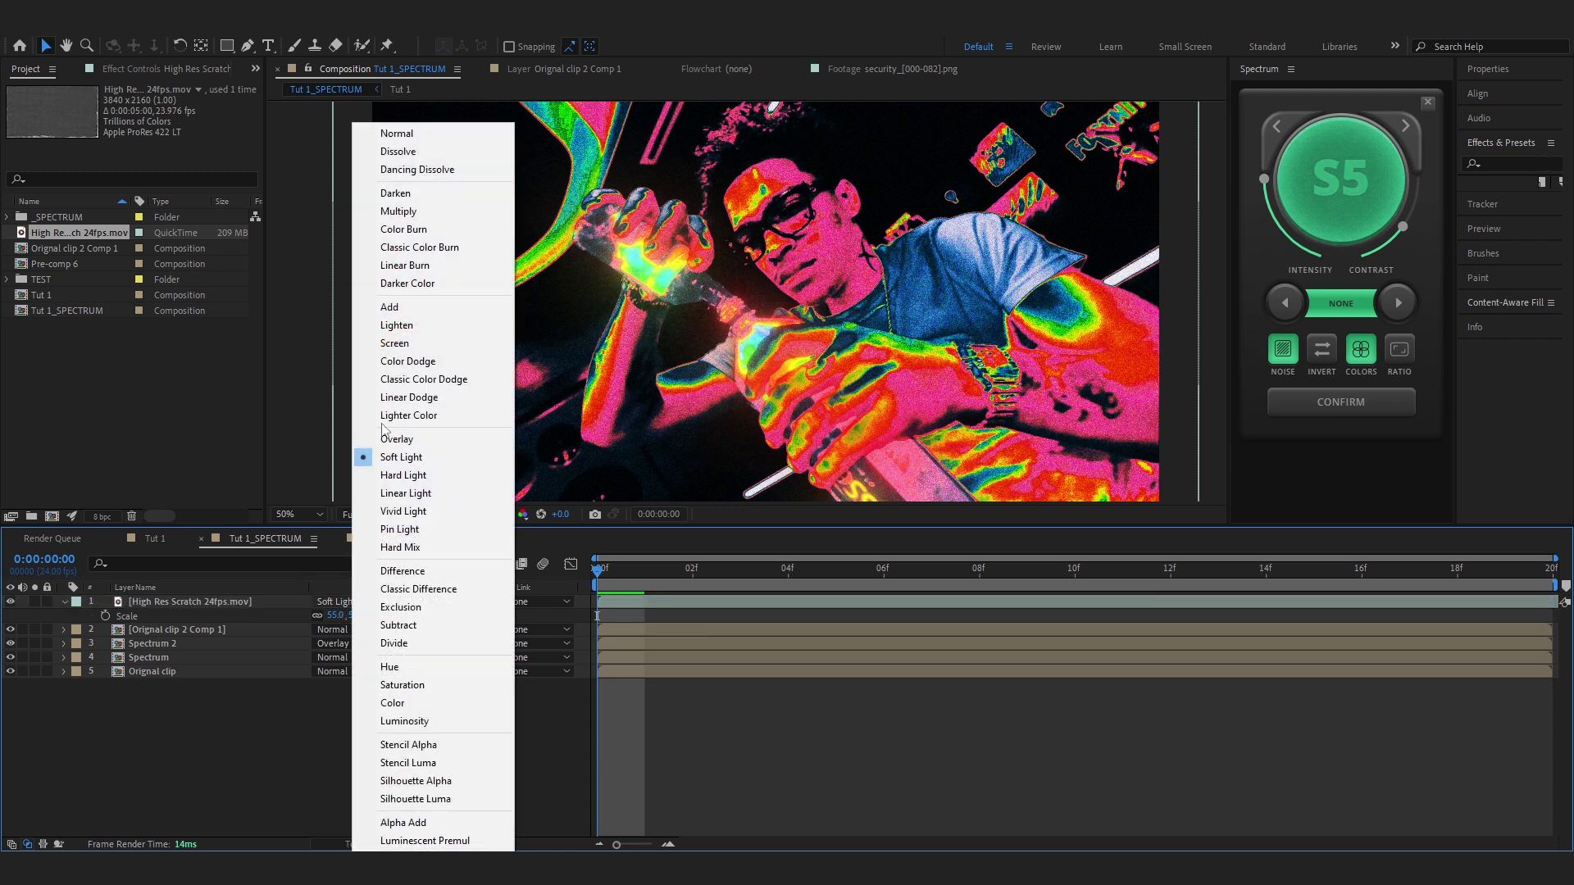
left_click(408, 343)
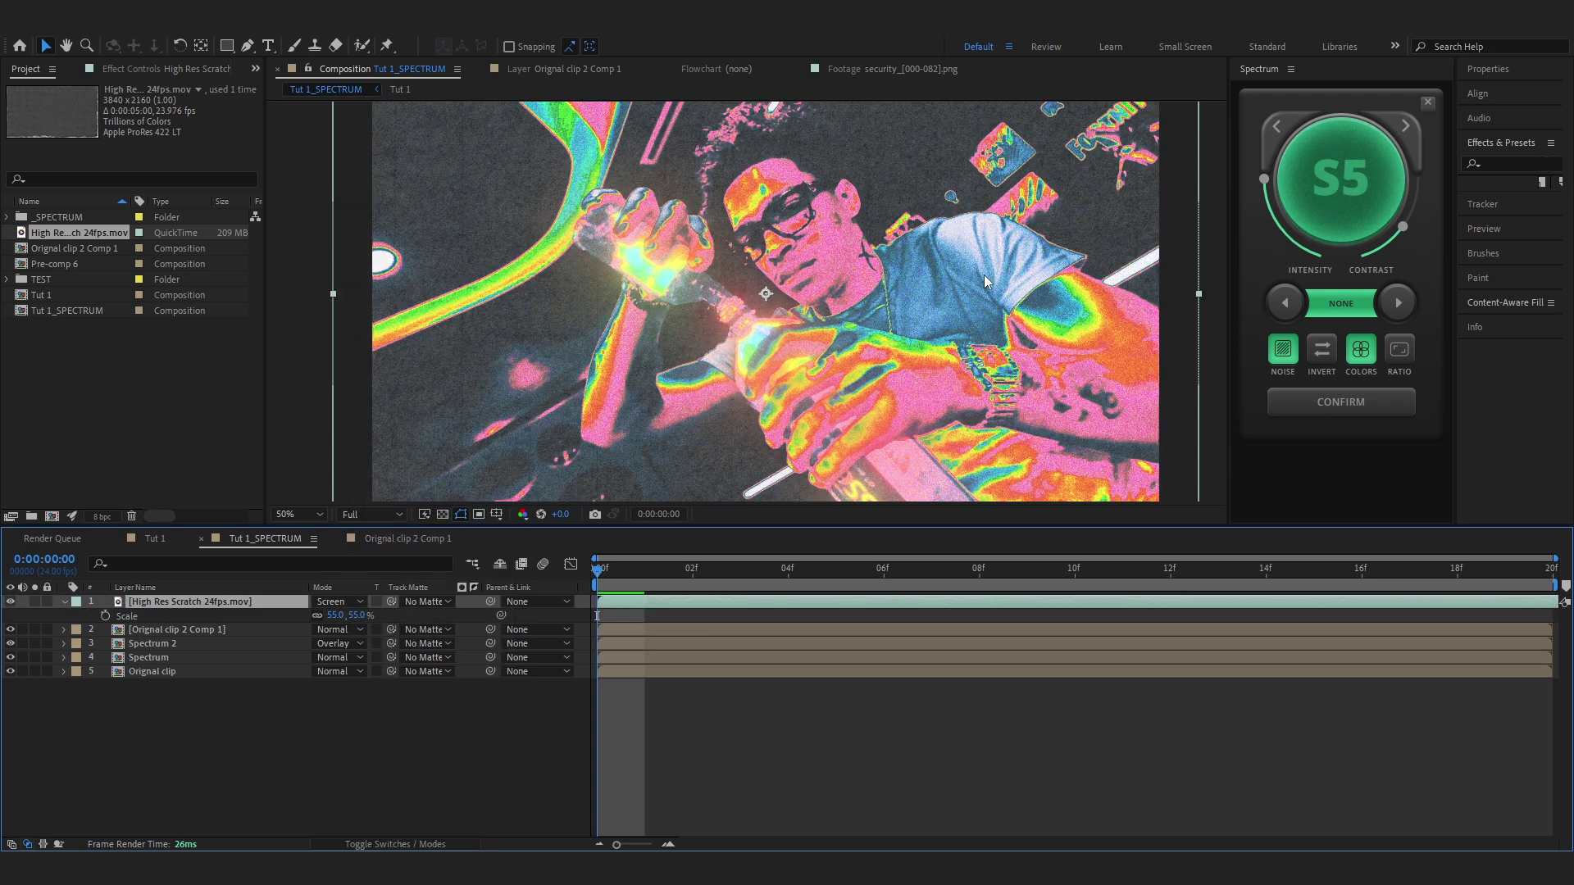
Apply a Curves effect to the High Res Scratch 24fps.mov layer, shape an S-curve with darker shadows and brighter highlights, and preview it.
key("ctrl+space")
type("cu")
left_click(984, 275)
left_click_drag(102, 305, 103, 337)
left_click_drag(188, 266, 158, 212)
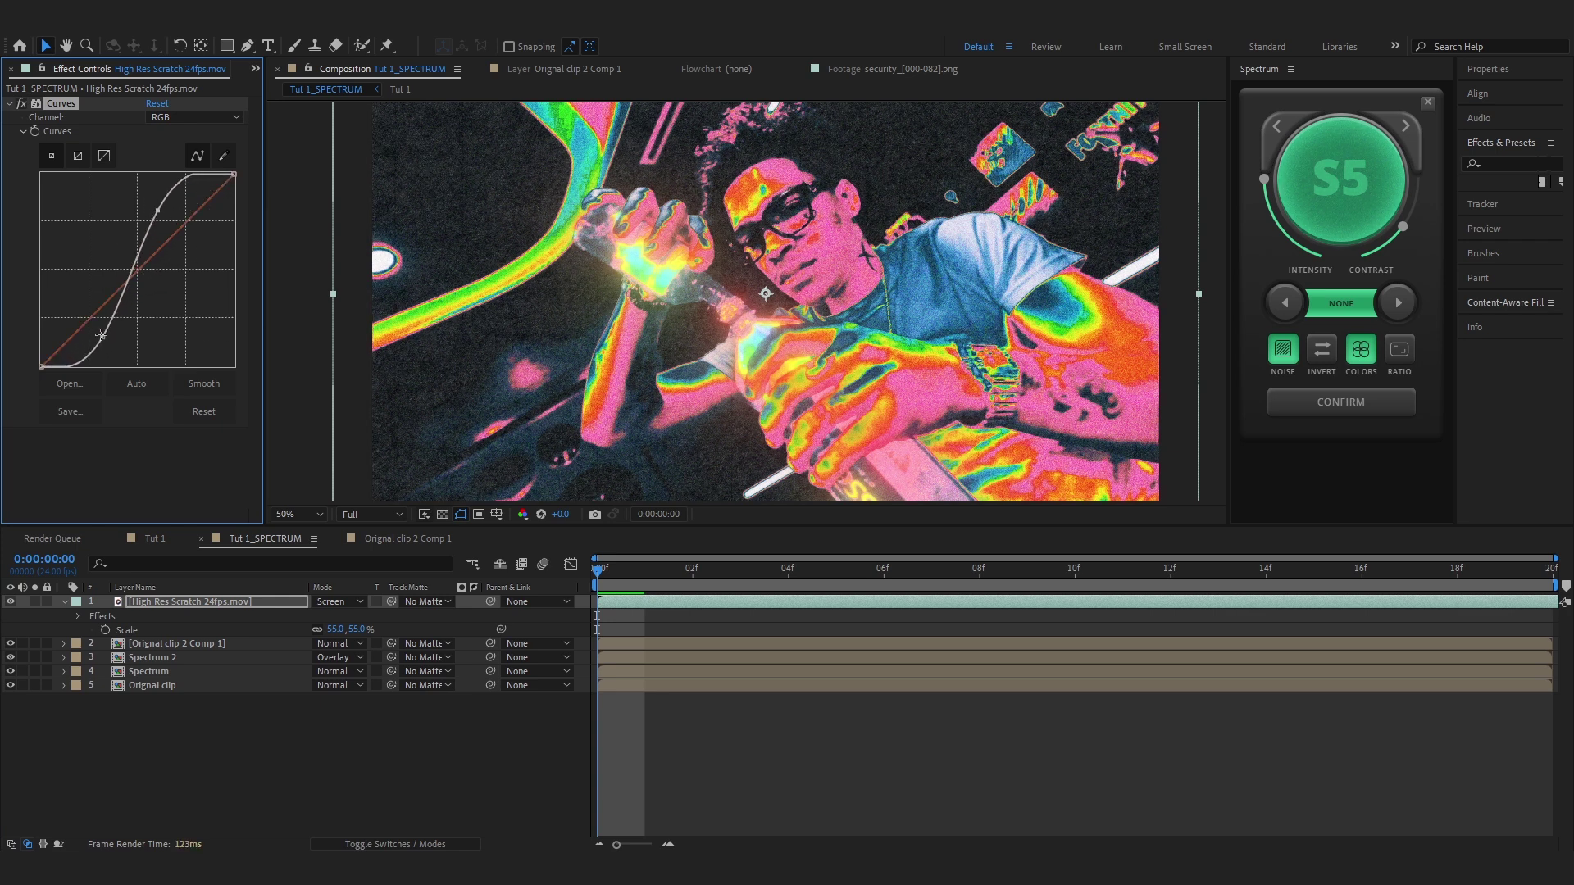
left_click_drag(102, 337, 101, 336)
key("space")
key("space")
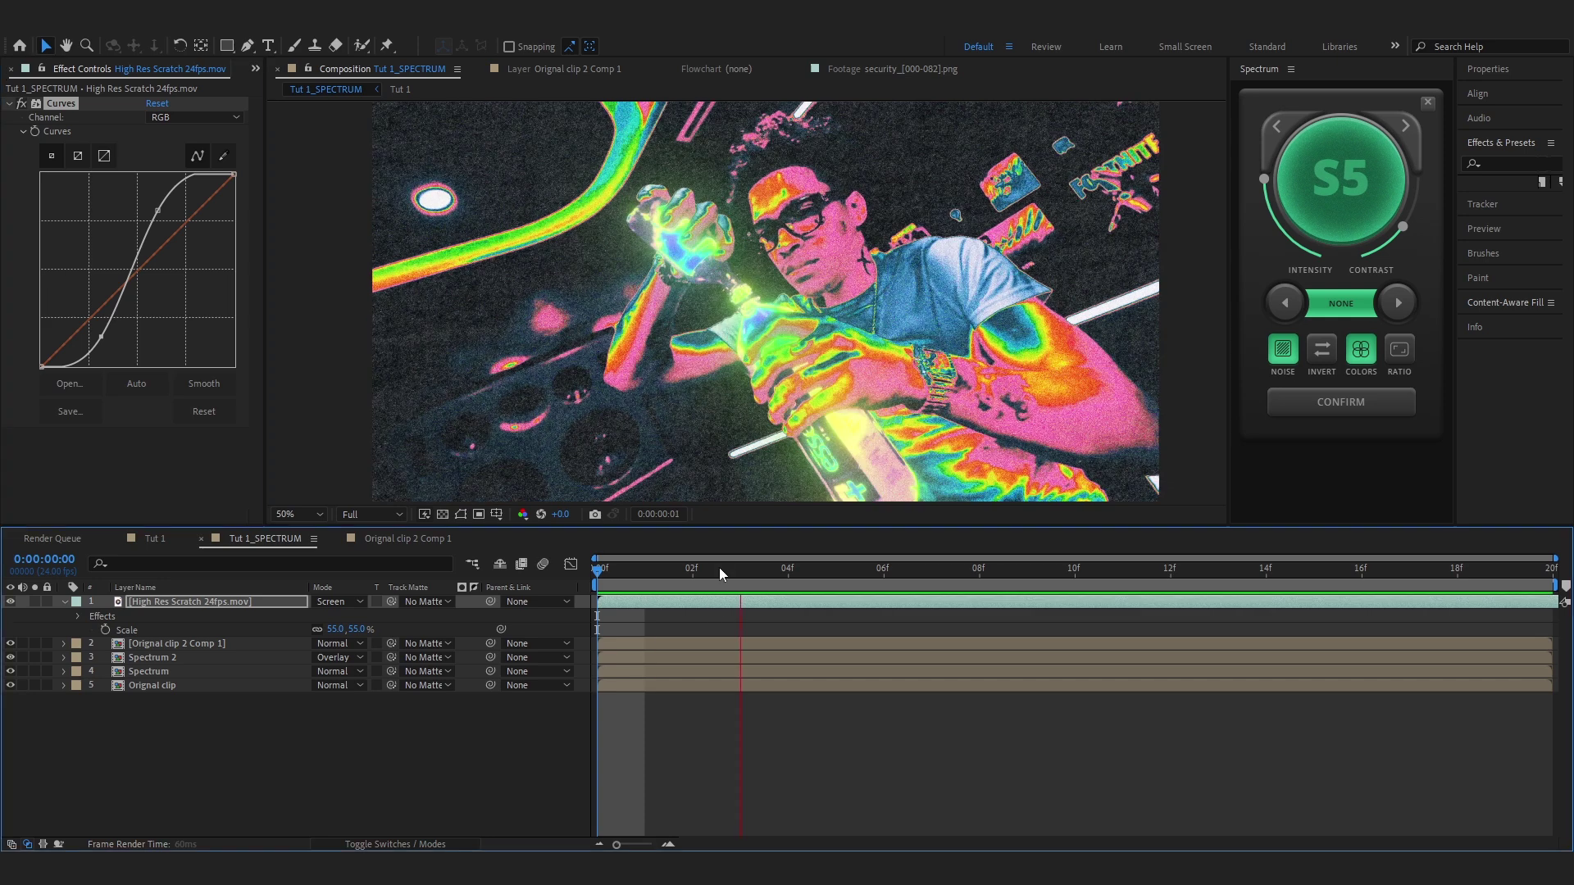
left_click_drag(646, 572, 591, 574)
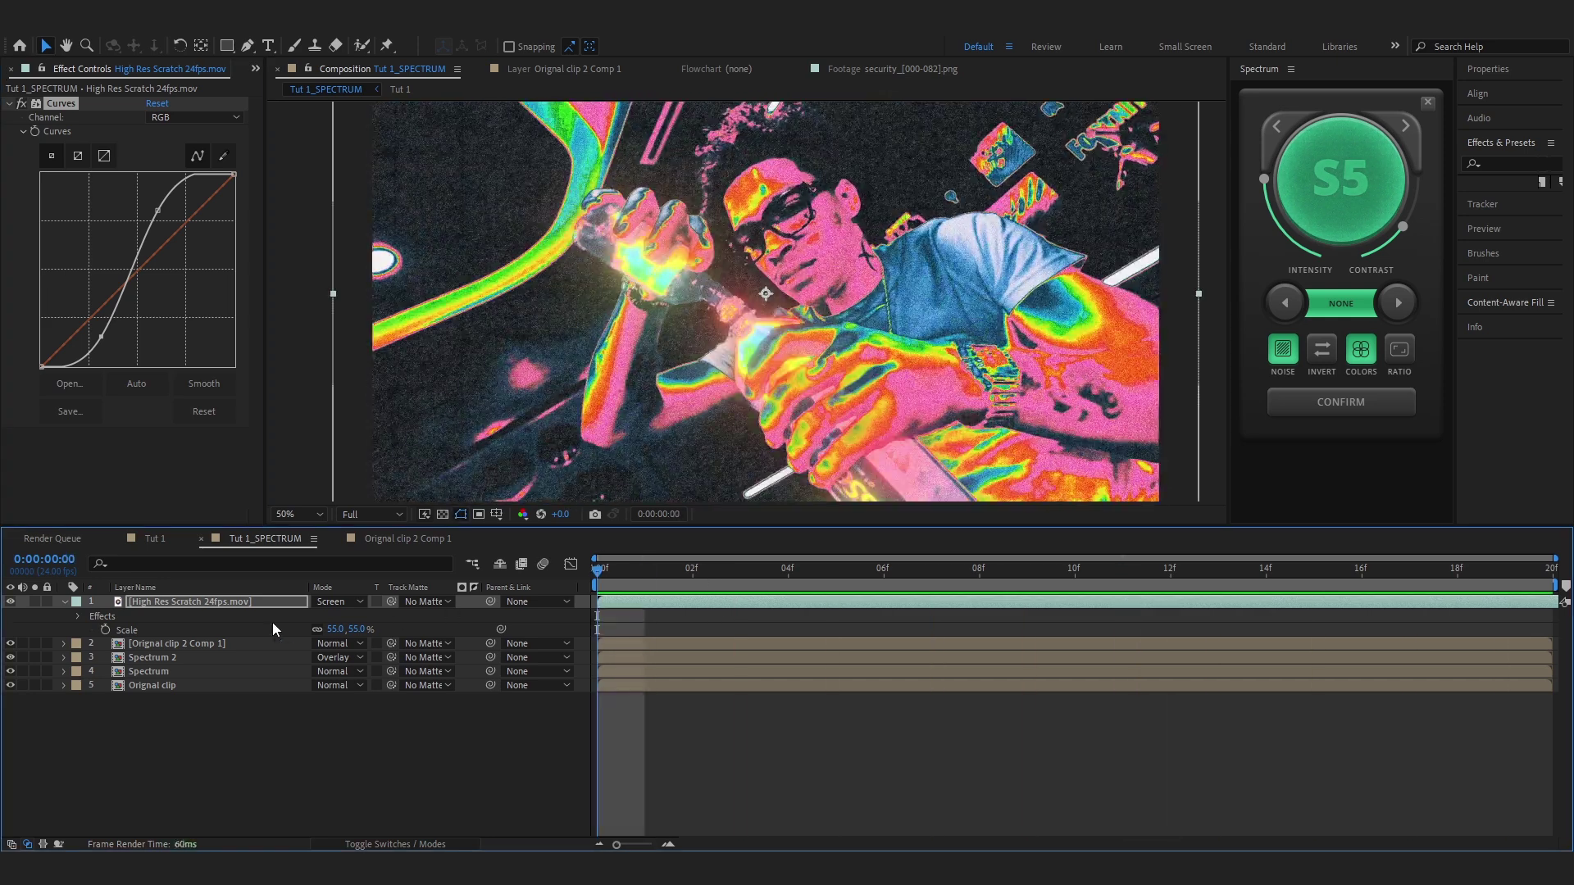
Copy the Spectrum layer's Opacity keyframes to High Res Scratch 24fps.mov so the scratch fades out from frame 1 to frame 18, and preview.
left_click(176, 682)
left_click(174, 676)
key("t")
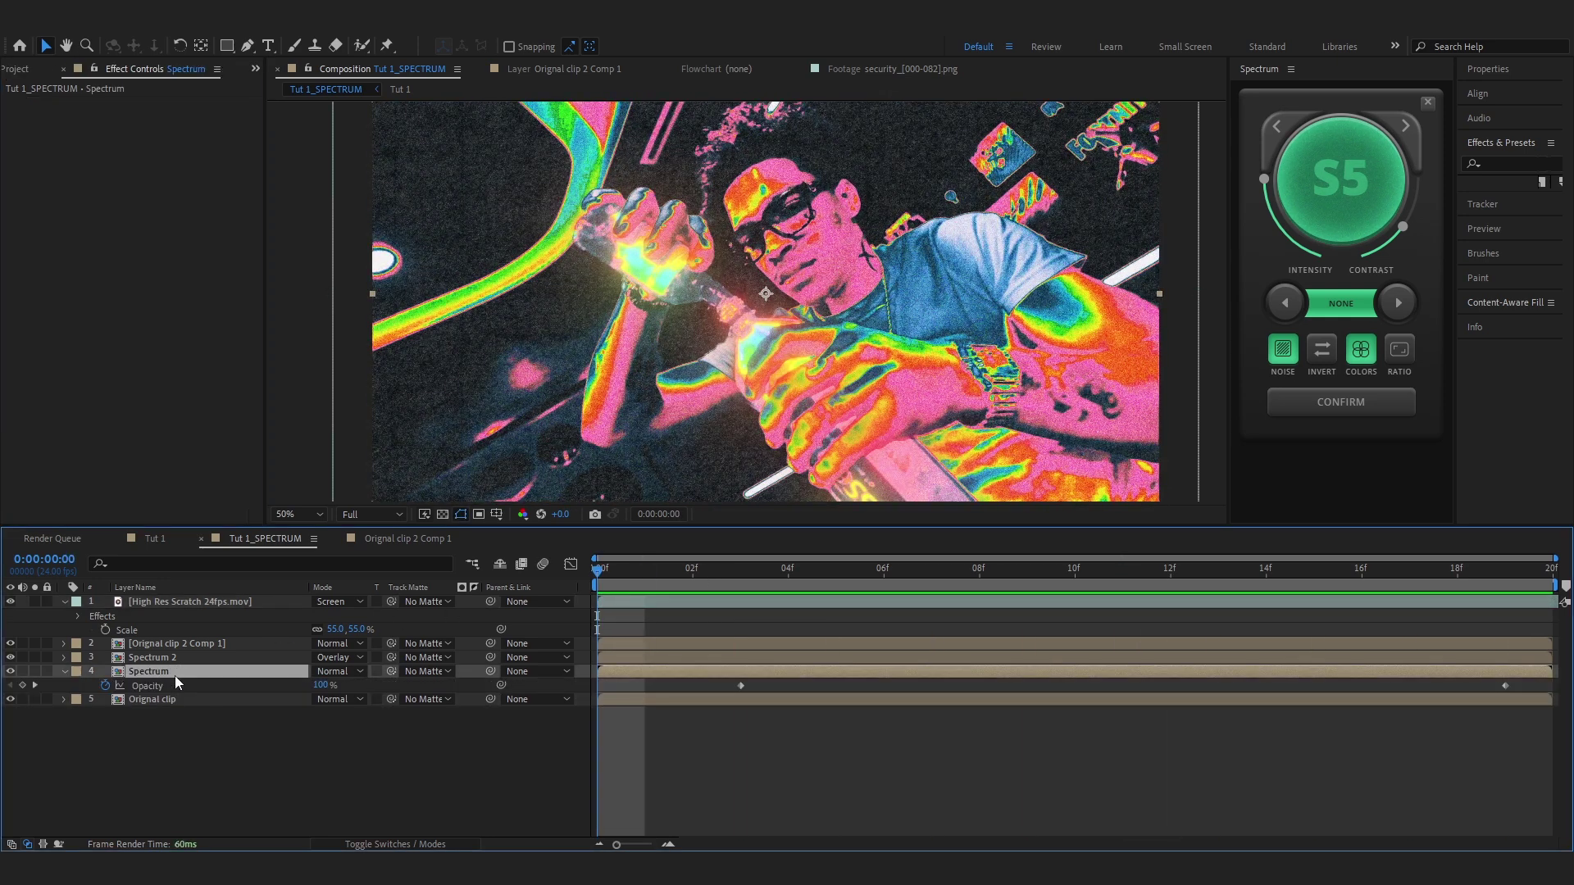
left_click_drag(687, 690, 1558, 657)
left_click(729, 584)
left_click(754, 604)
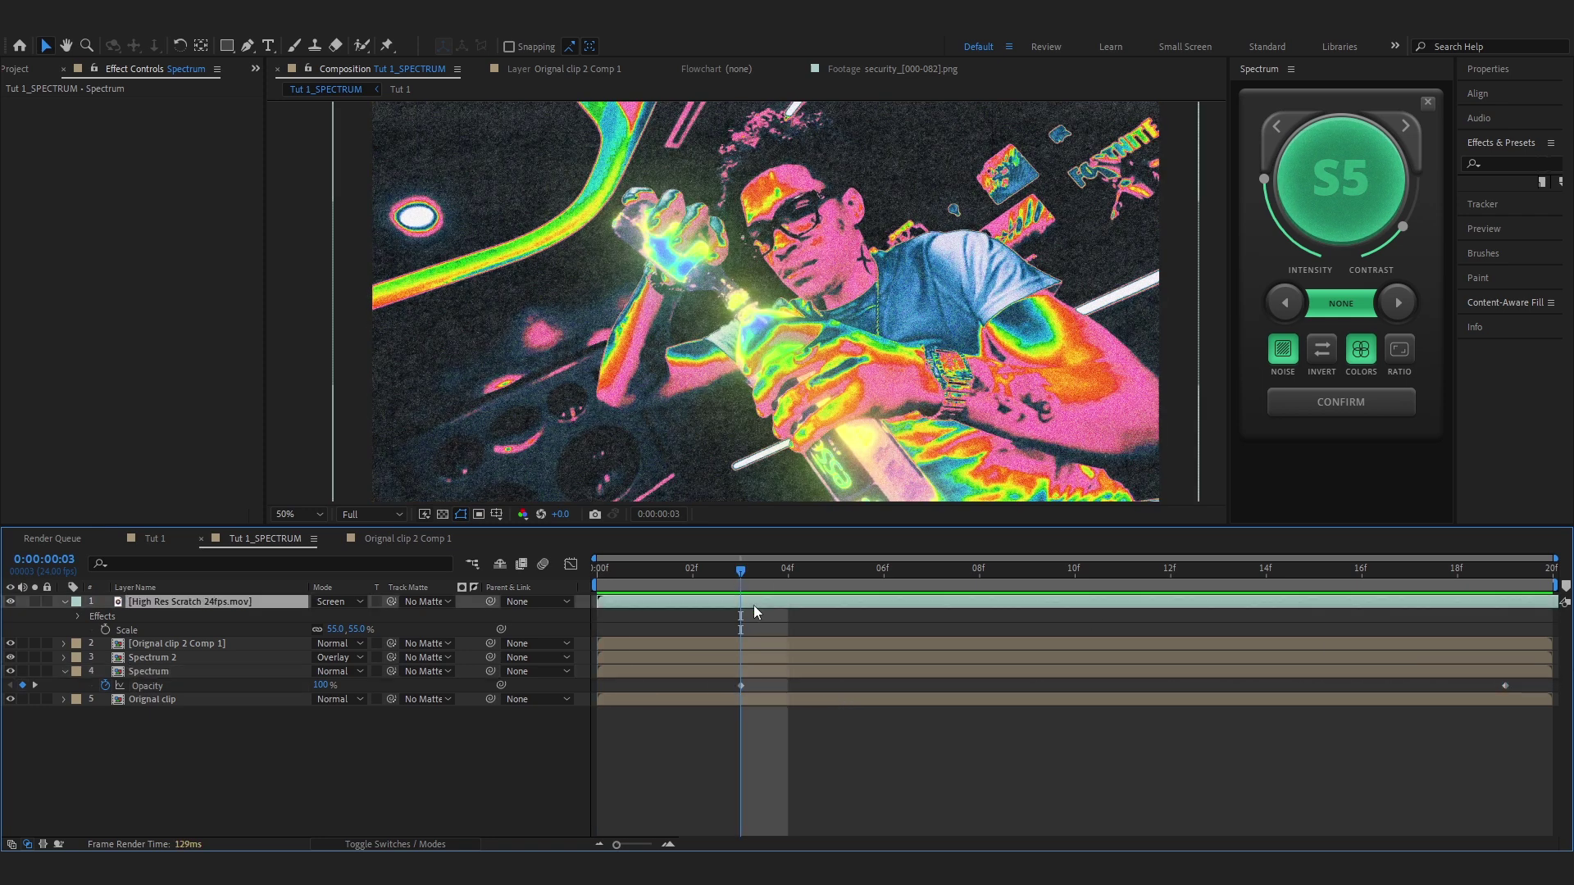
key("space")
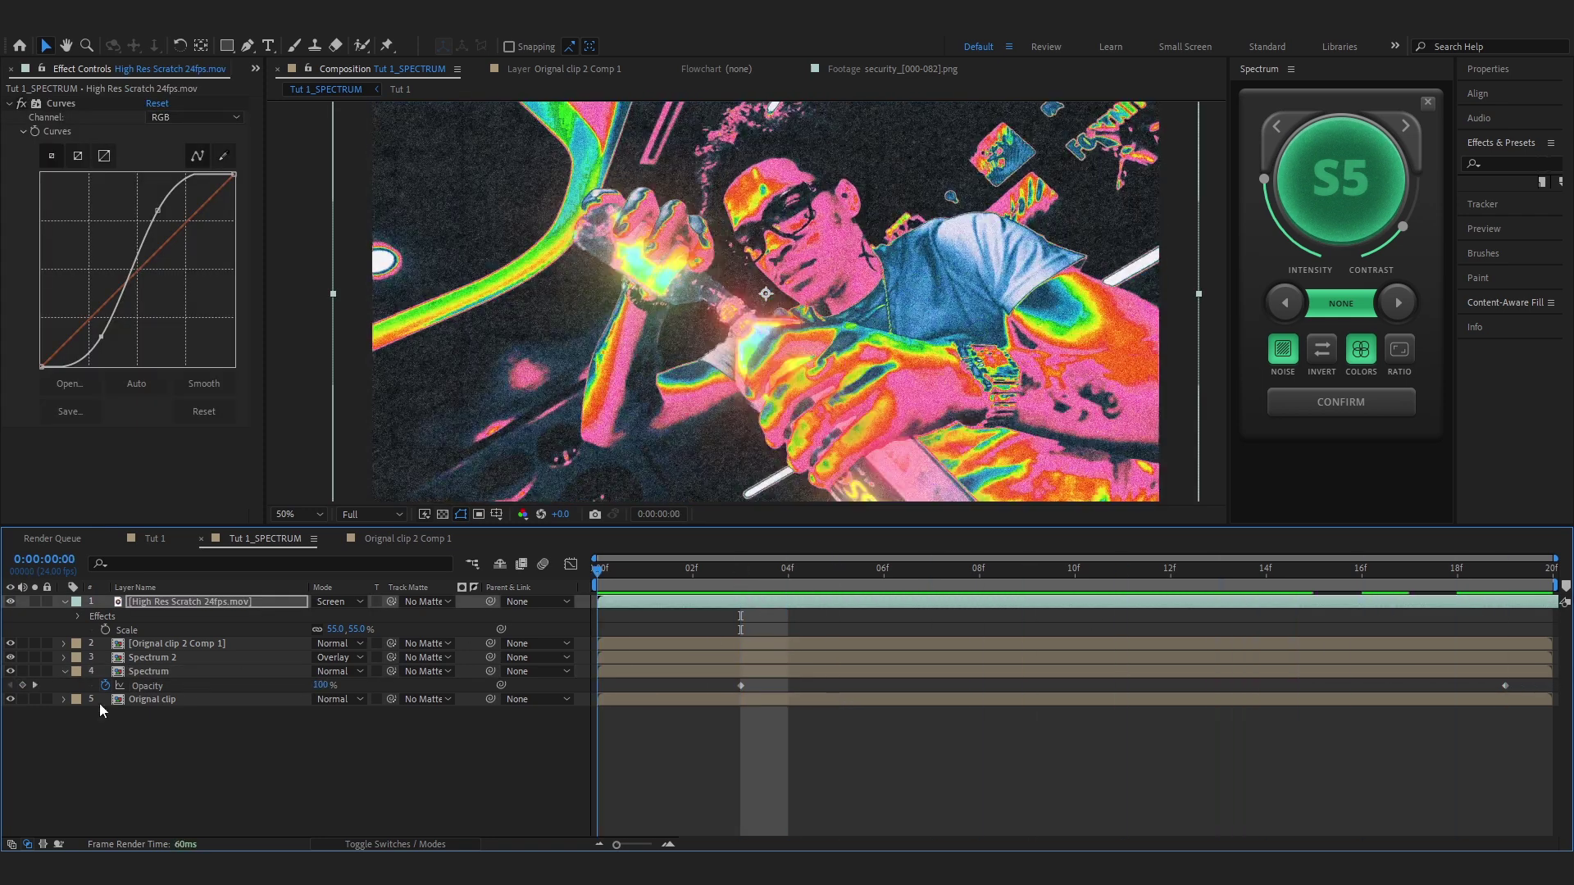
key("ctrl+v")
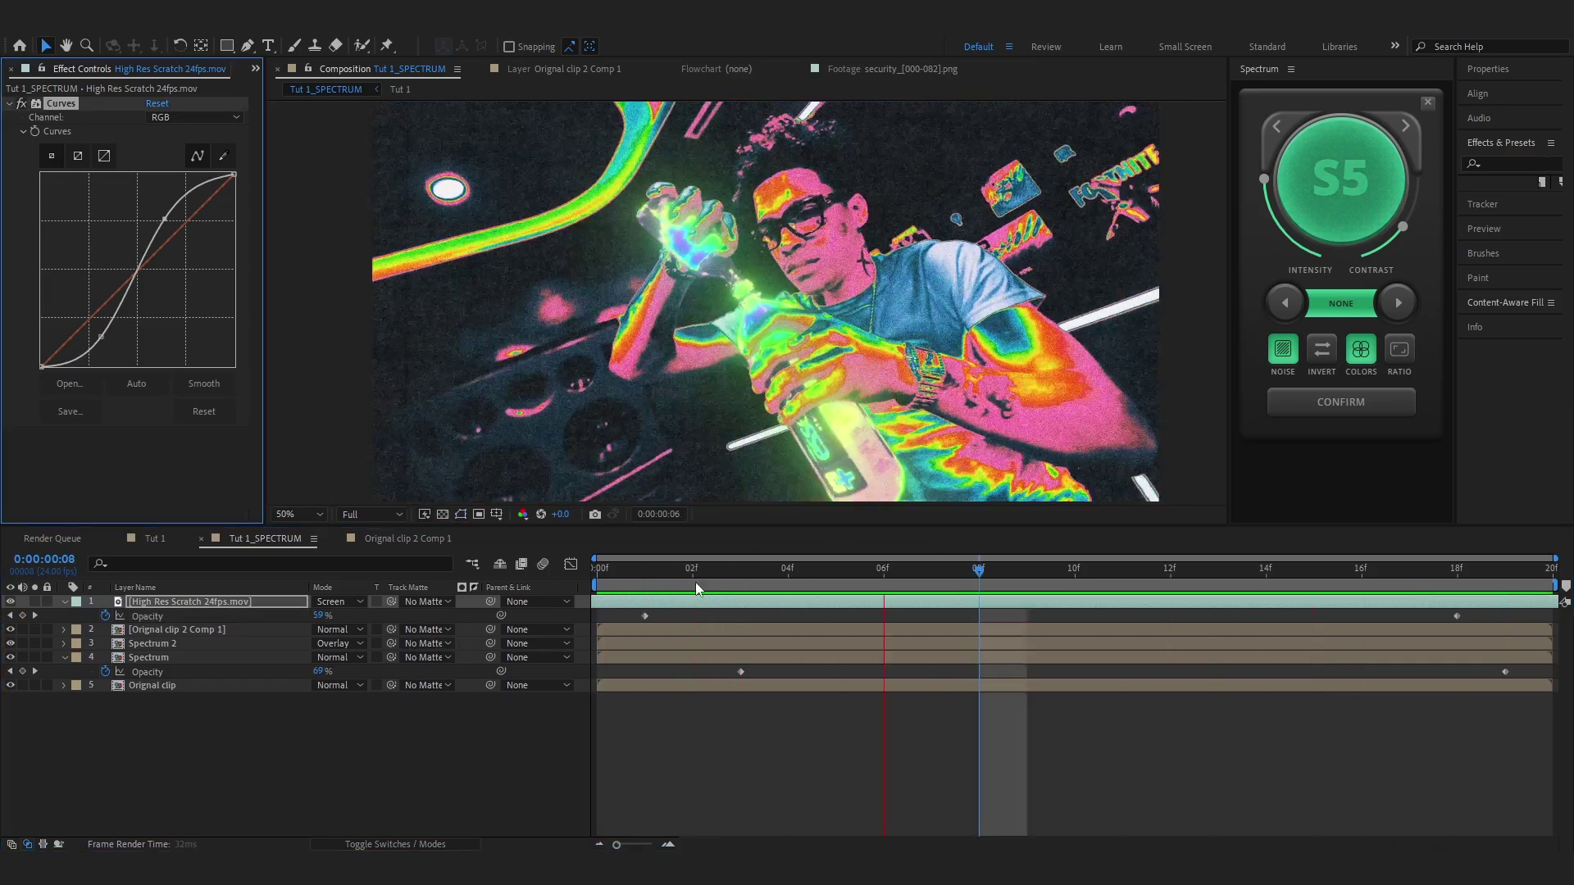
key("space")
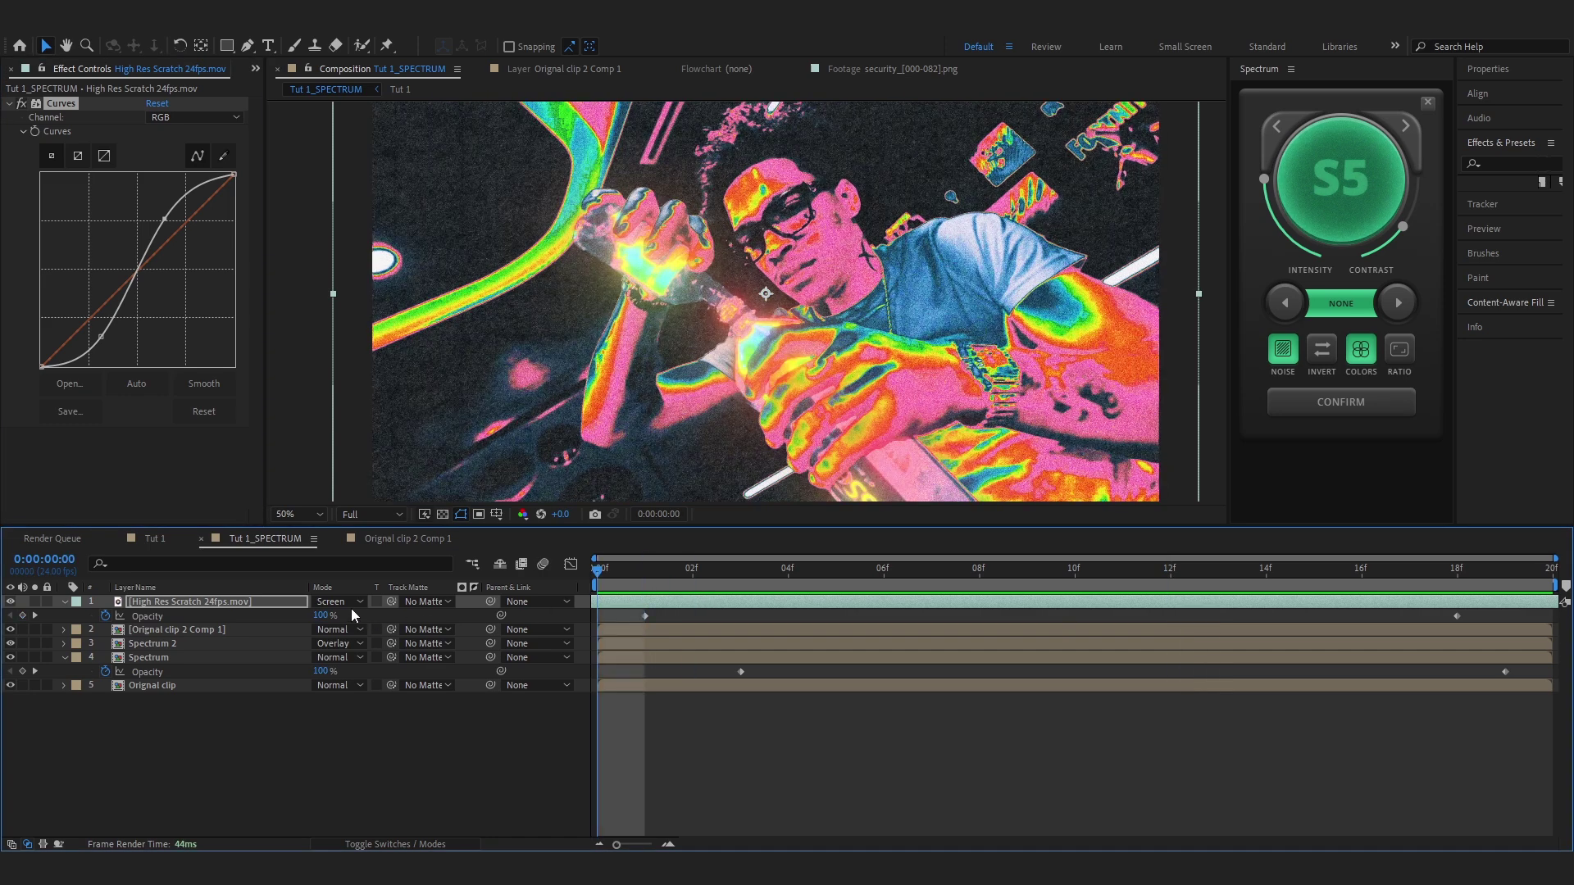
Try the Color Dodge blend mode on the High Res Scratch 24fps.mov layer, and return it to Screen.
left_click(343, 605)
left_click(406, 365)
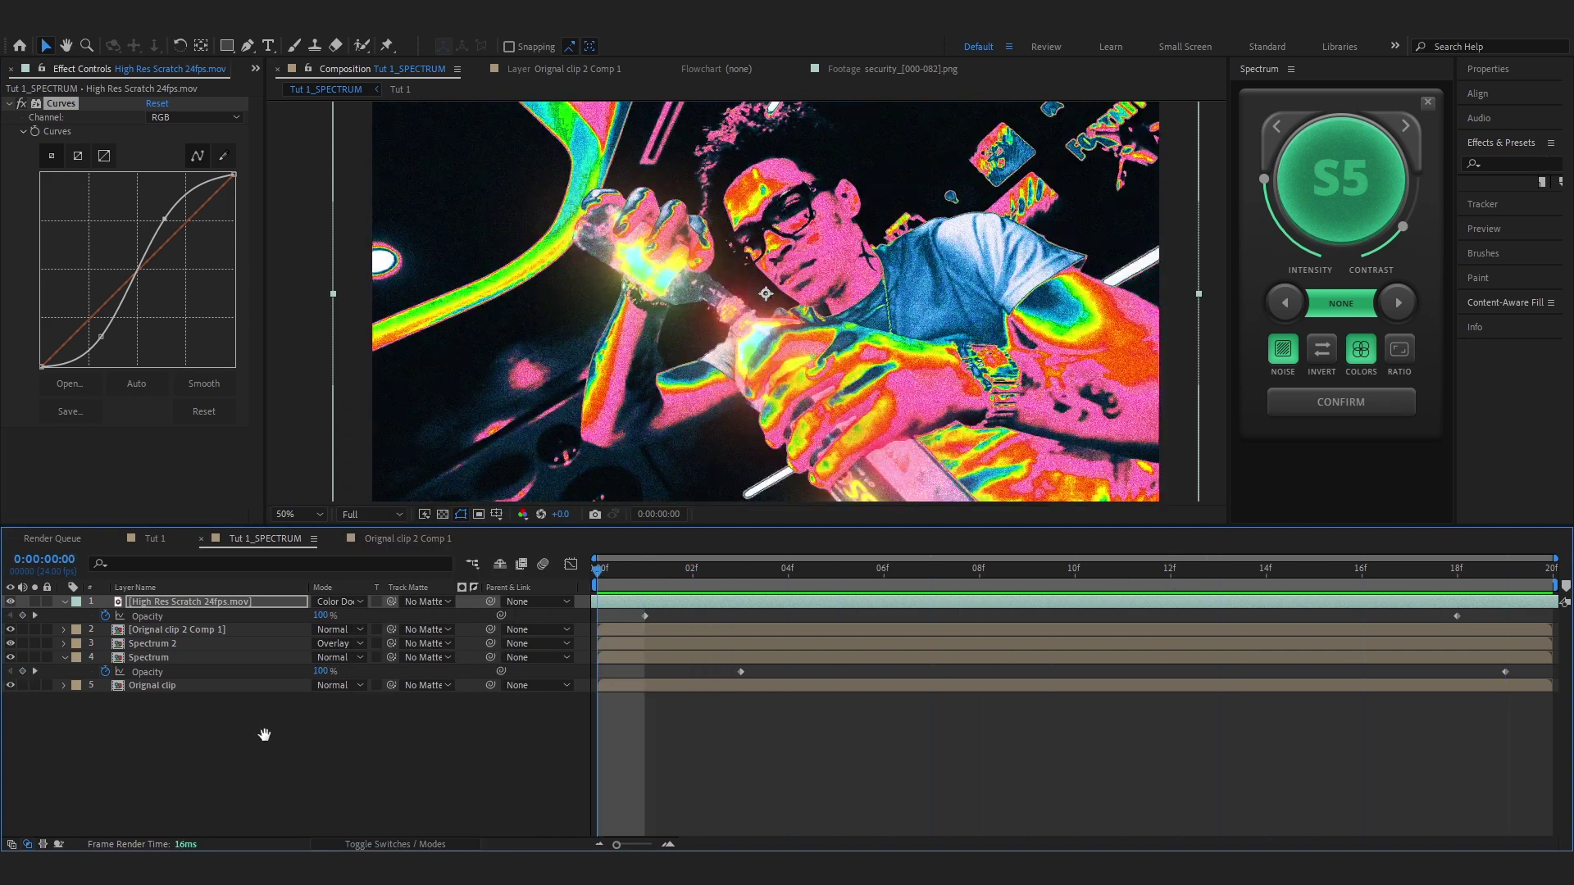
left_click(337, 602)
left_click(398, 347)
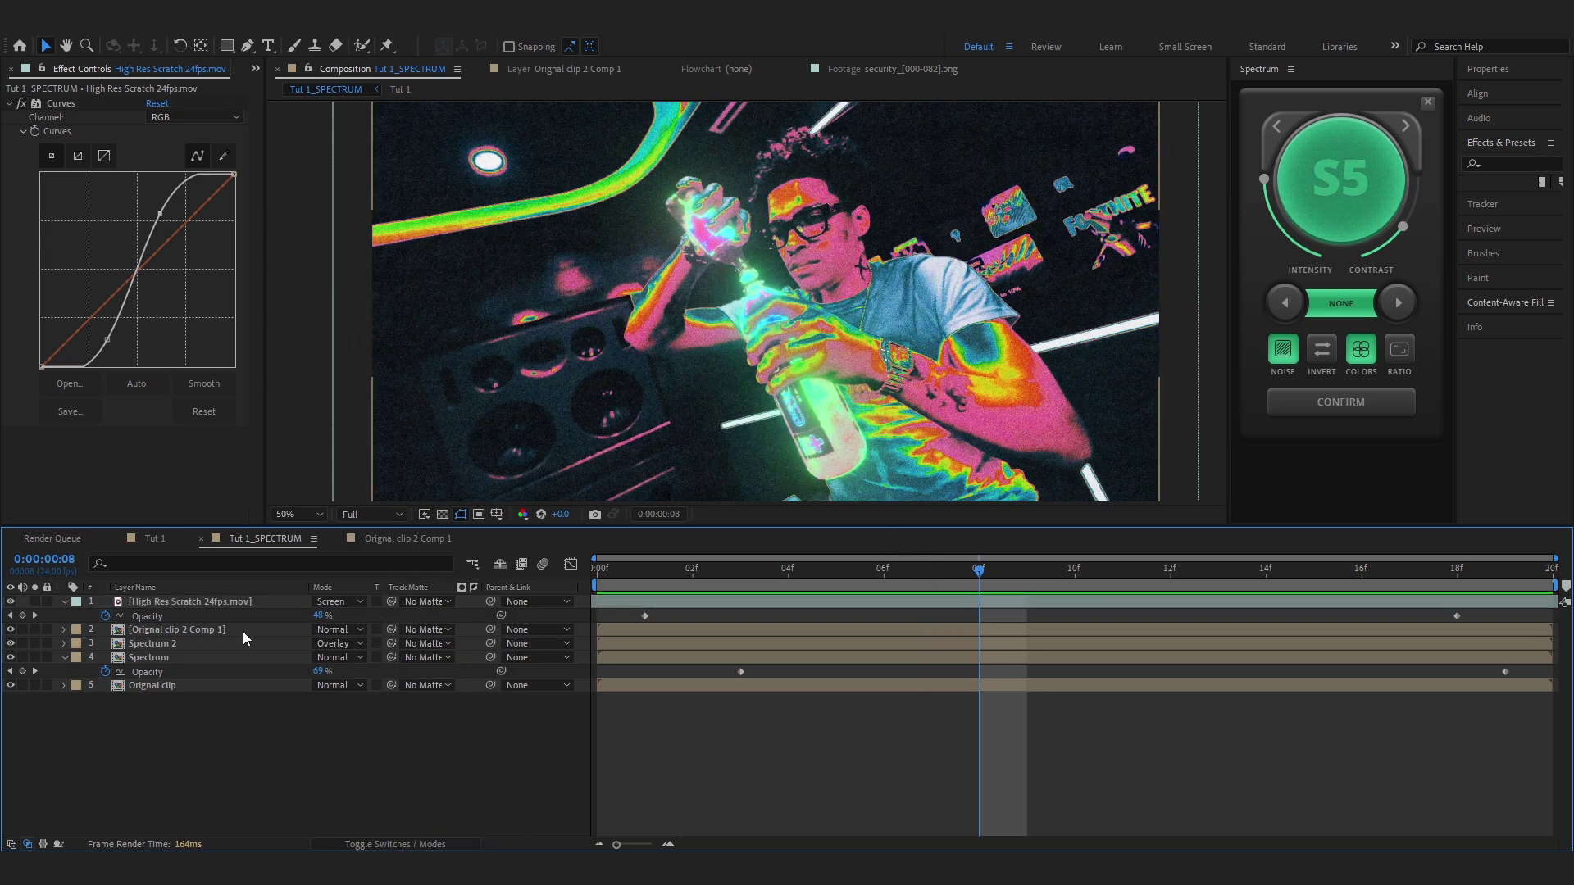
Pre-compose all the layers of Tut 1_SPECTRUM, moving all attributes into the new composition, and preview the result.
key("ctrl+a")
right_click(243, 631)
left_click(197, 747)
key("ctrl+a")
left_click(62, 657)
right_click(219, 643)
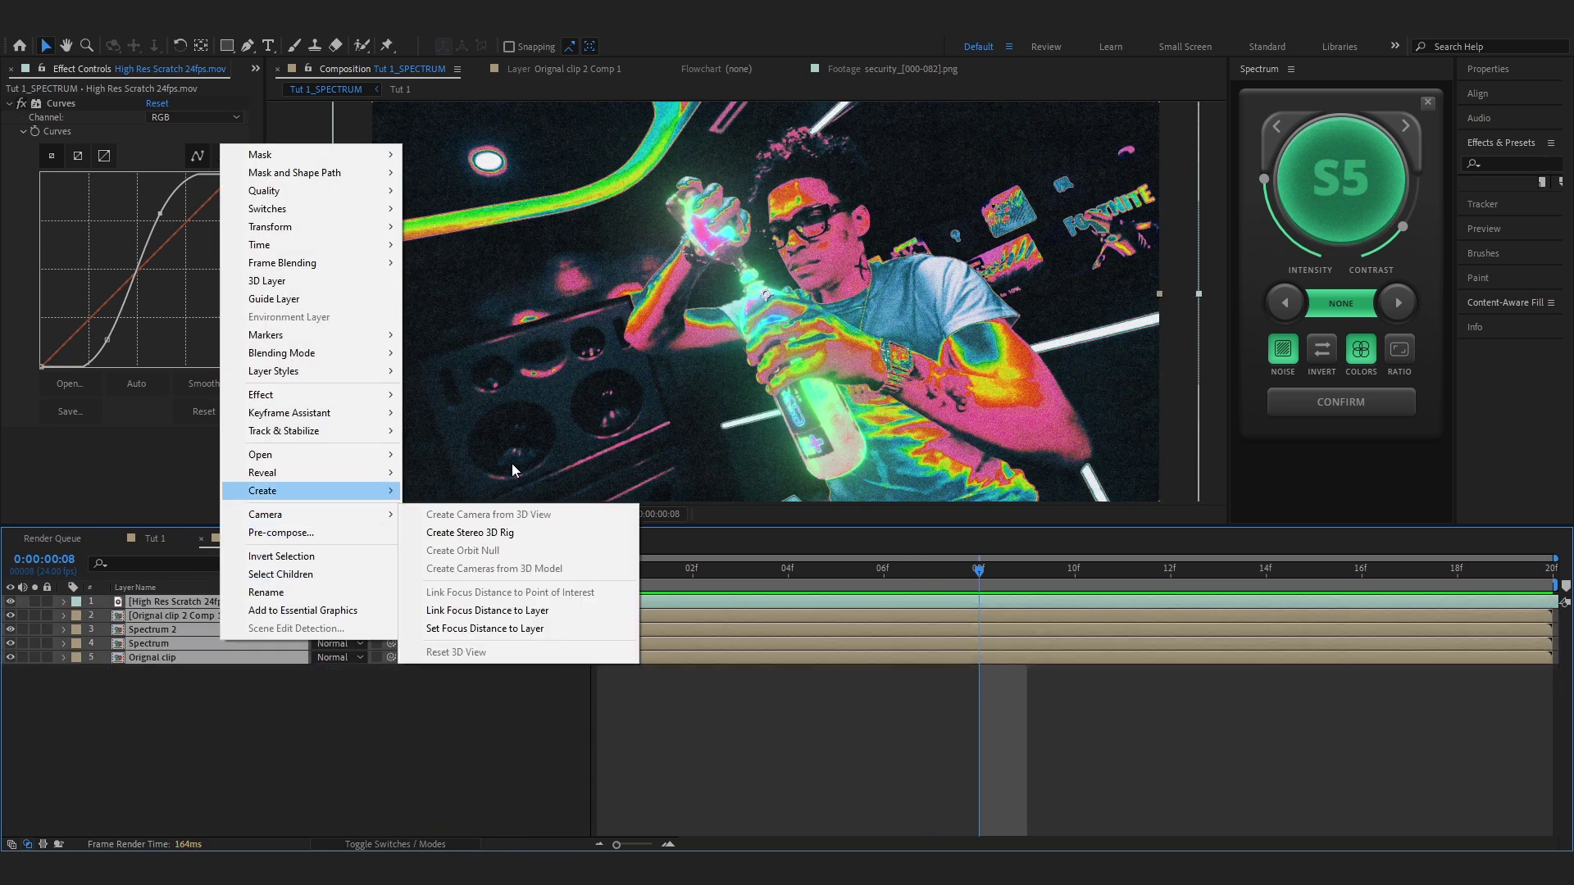
left_click(347, 533)
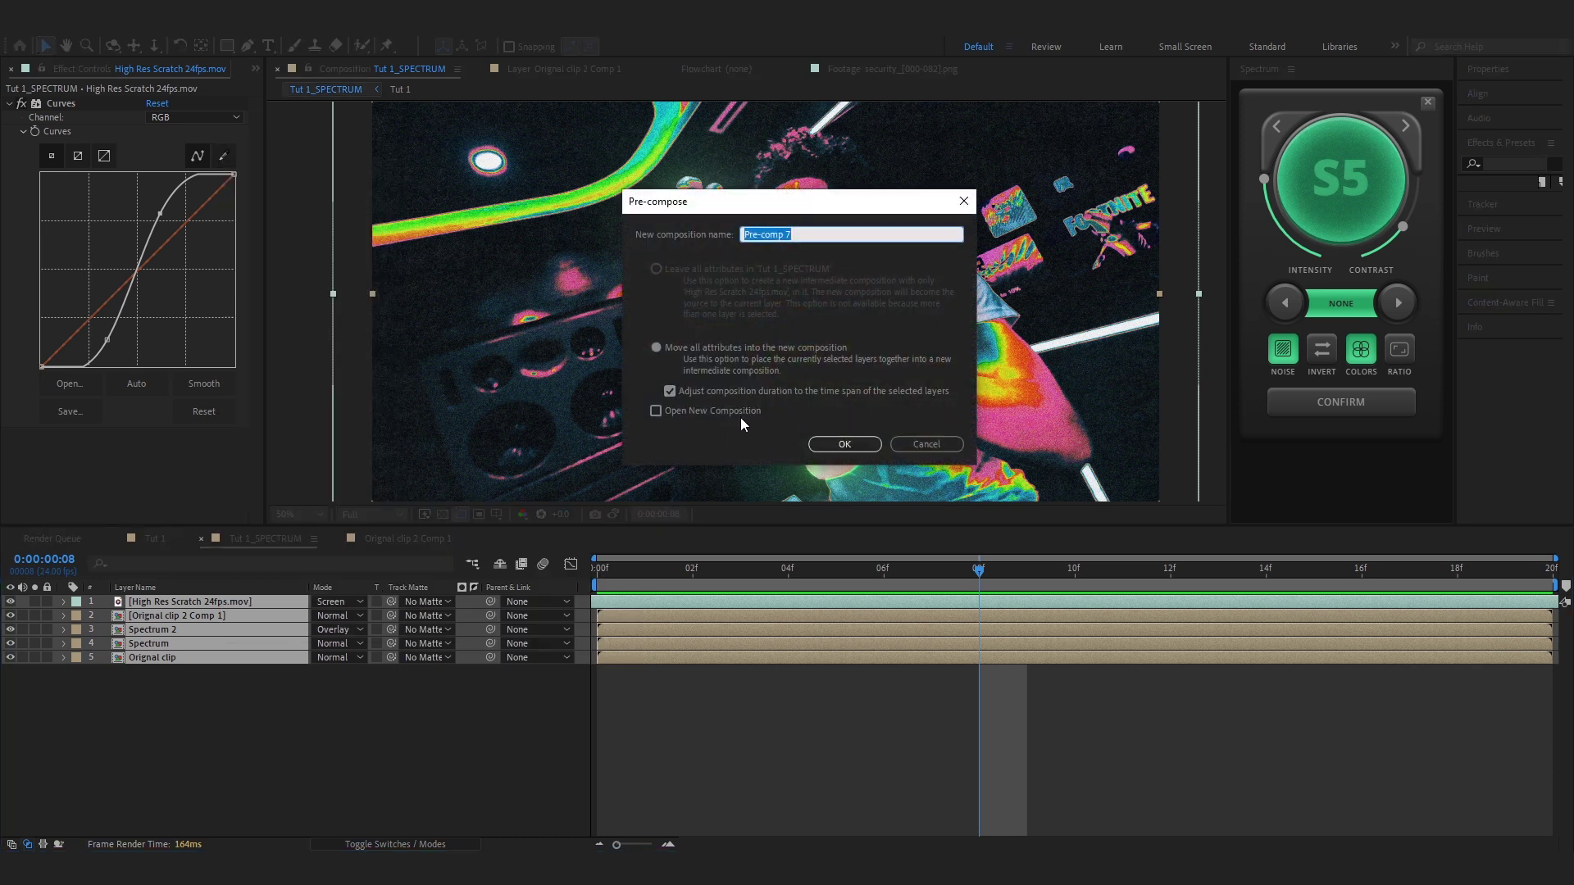
left_click(842, 442)
key("Home")
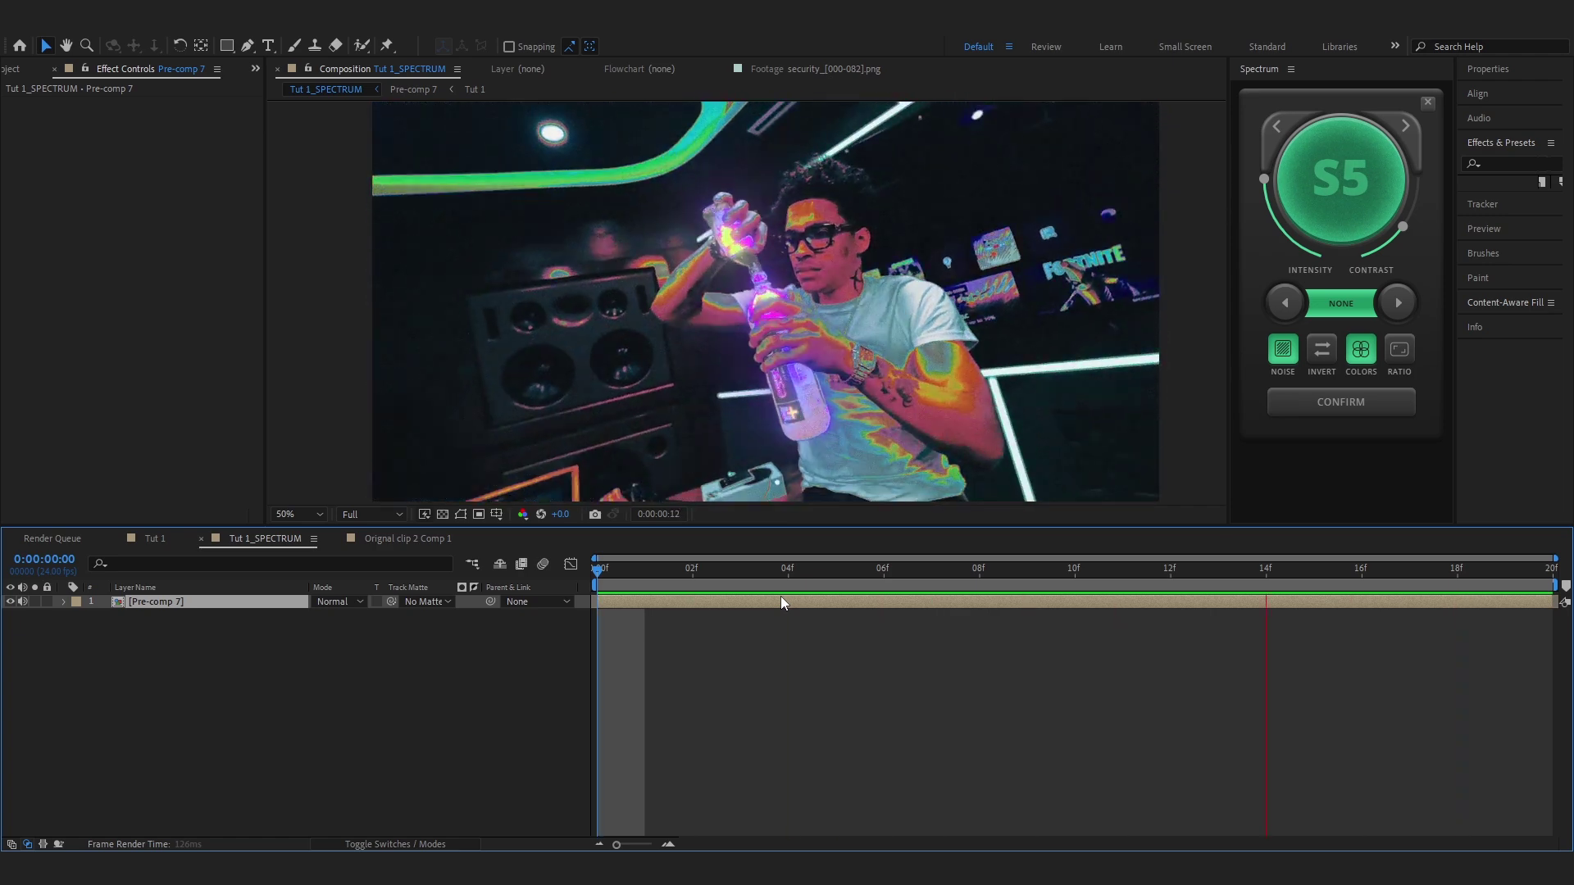
key("space")
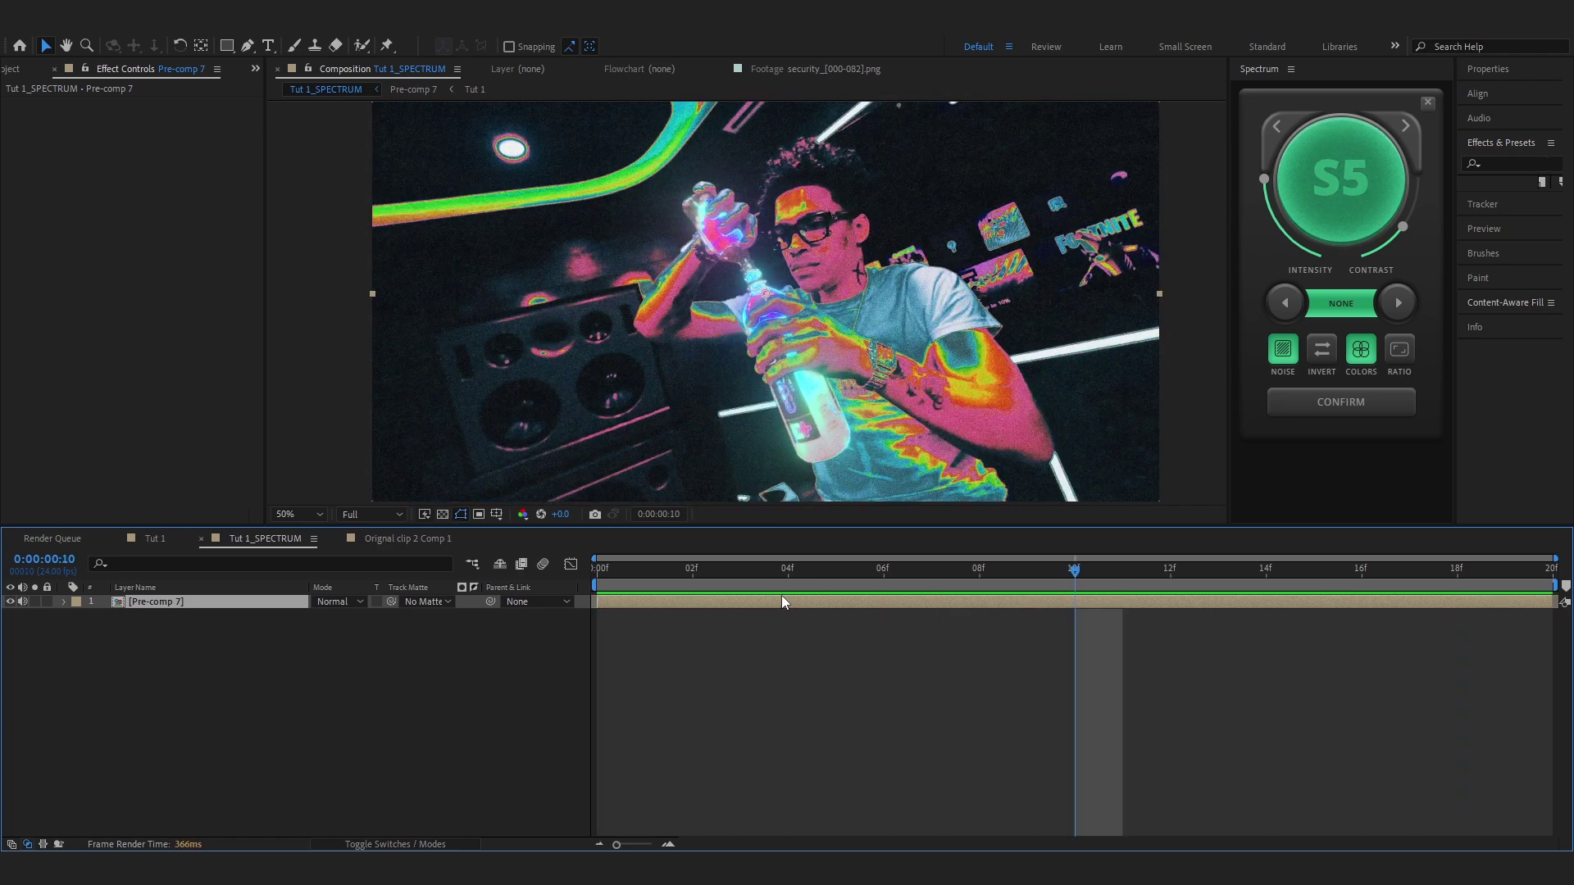
Apply the S_Hotspots effect to the pre-composed layer and display its settings.
key("ctrl+0")
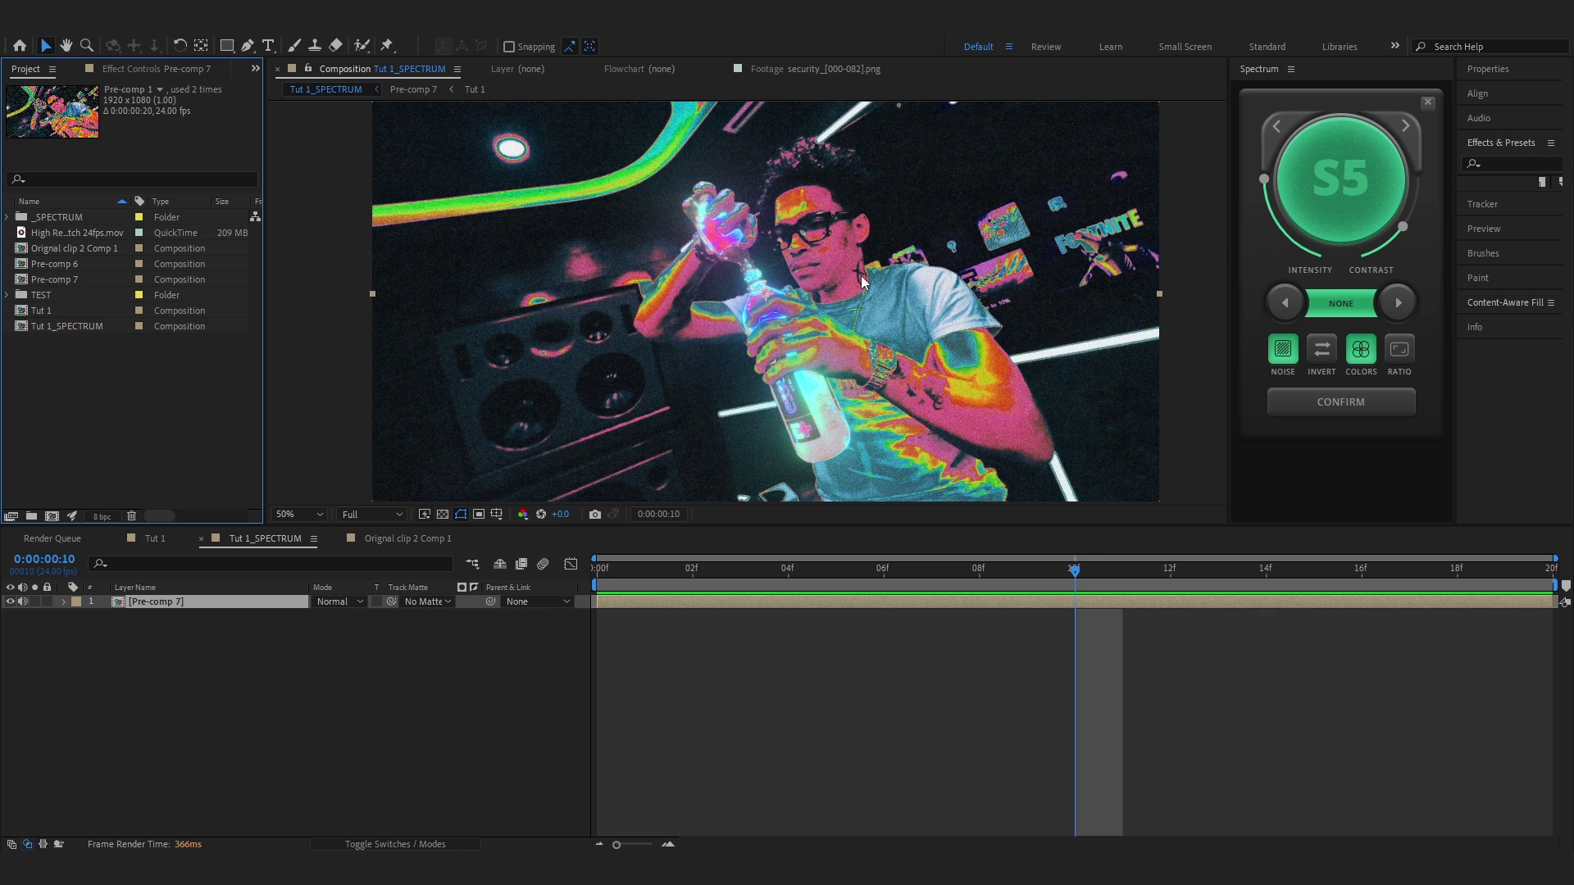
key("ctrl+space")
type("s_hot")
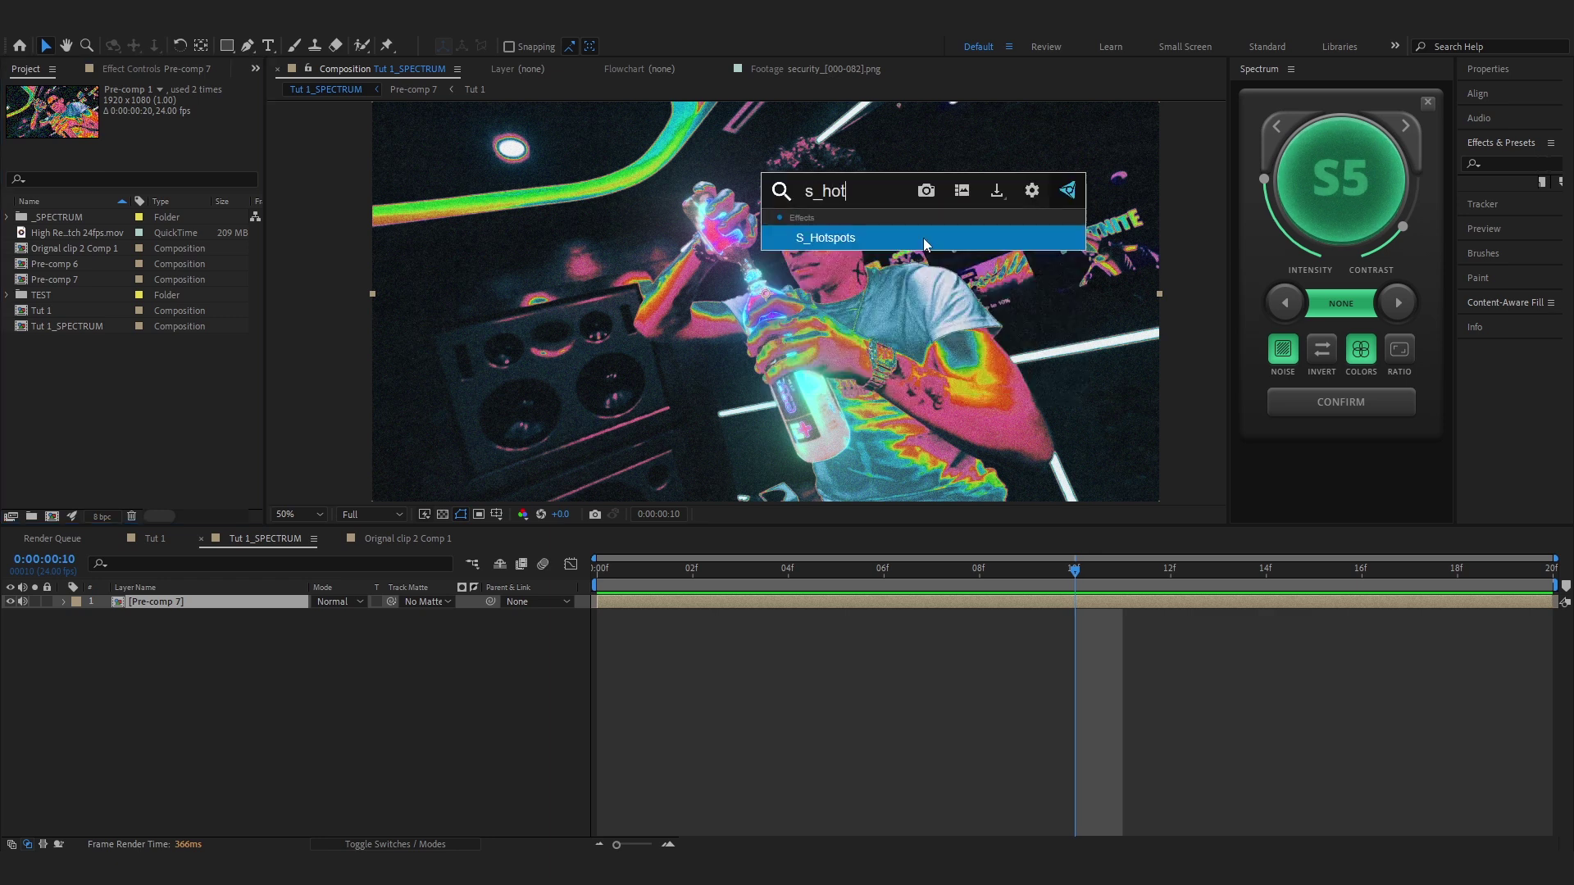
key("Return")
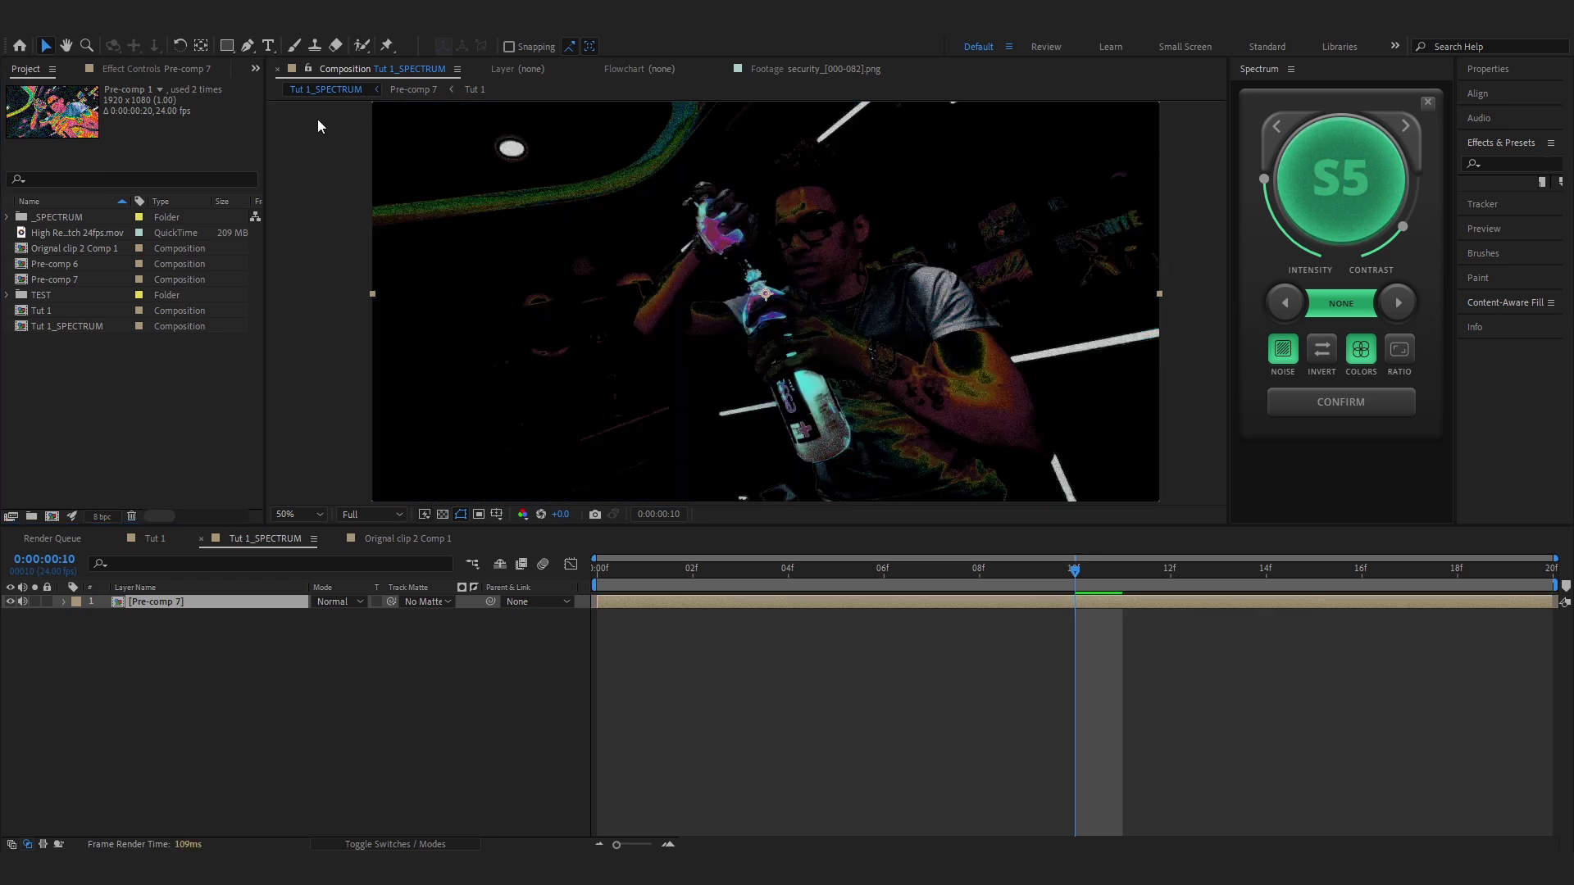
left_click(189, 72)
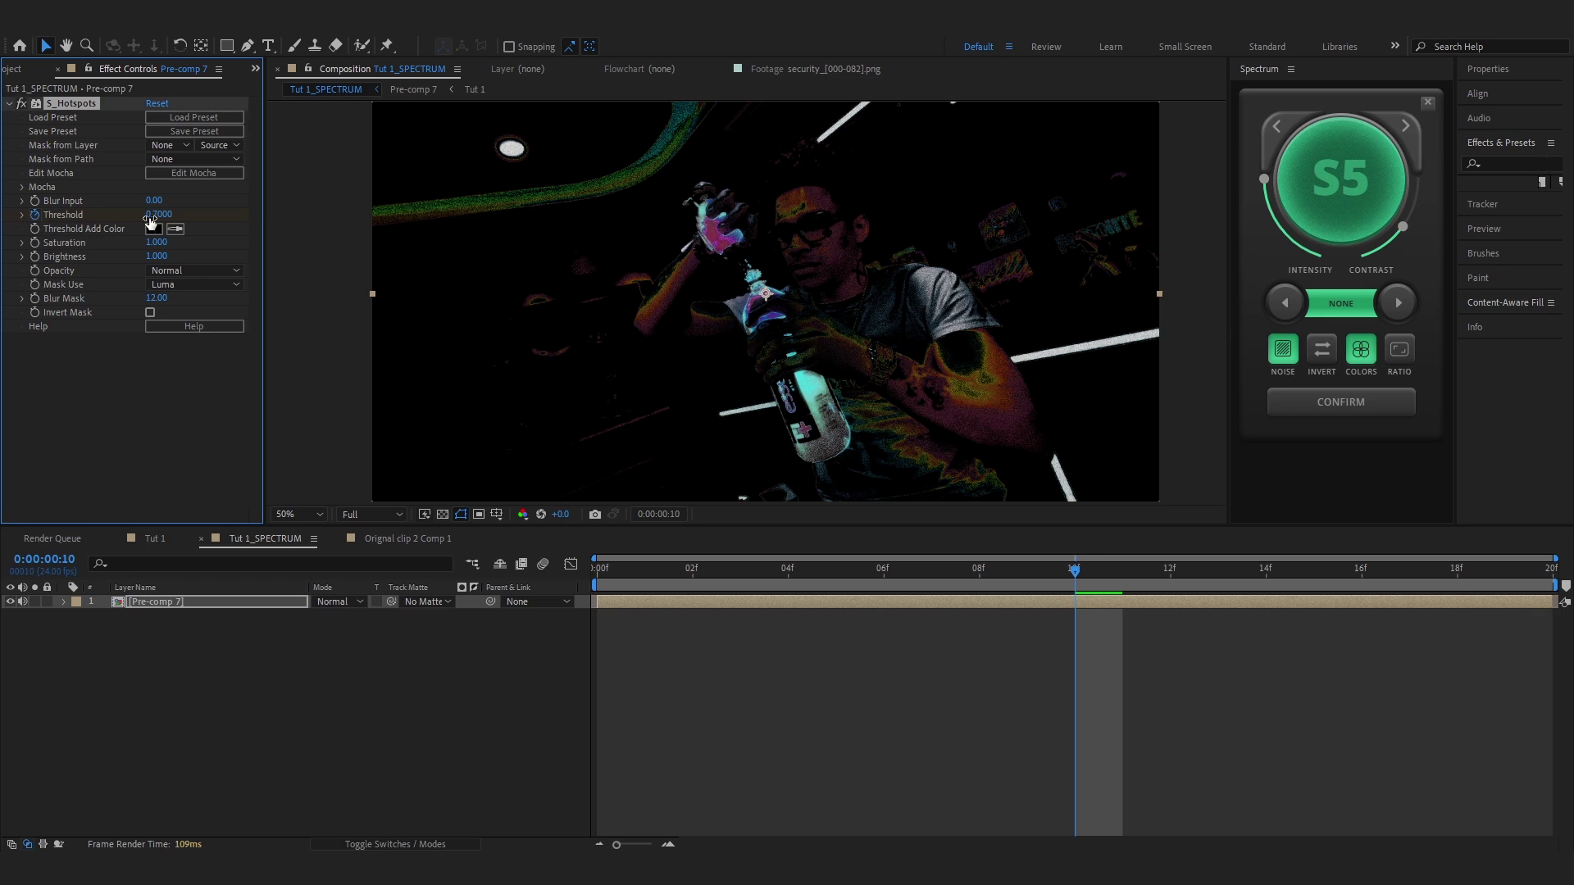
Set the S_Hotspots Threshold keyframe to 0.84 and move it to frame 13.
left_click_drag(155, 214, 180, 203)
key("u")
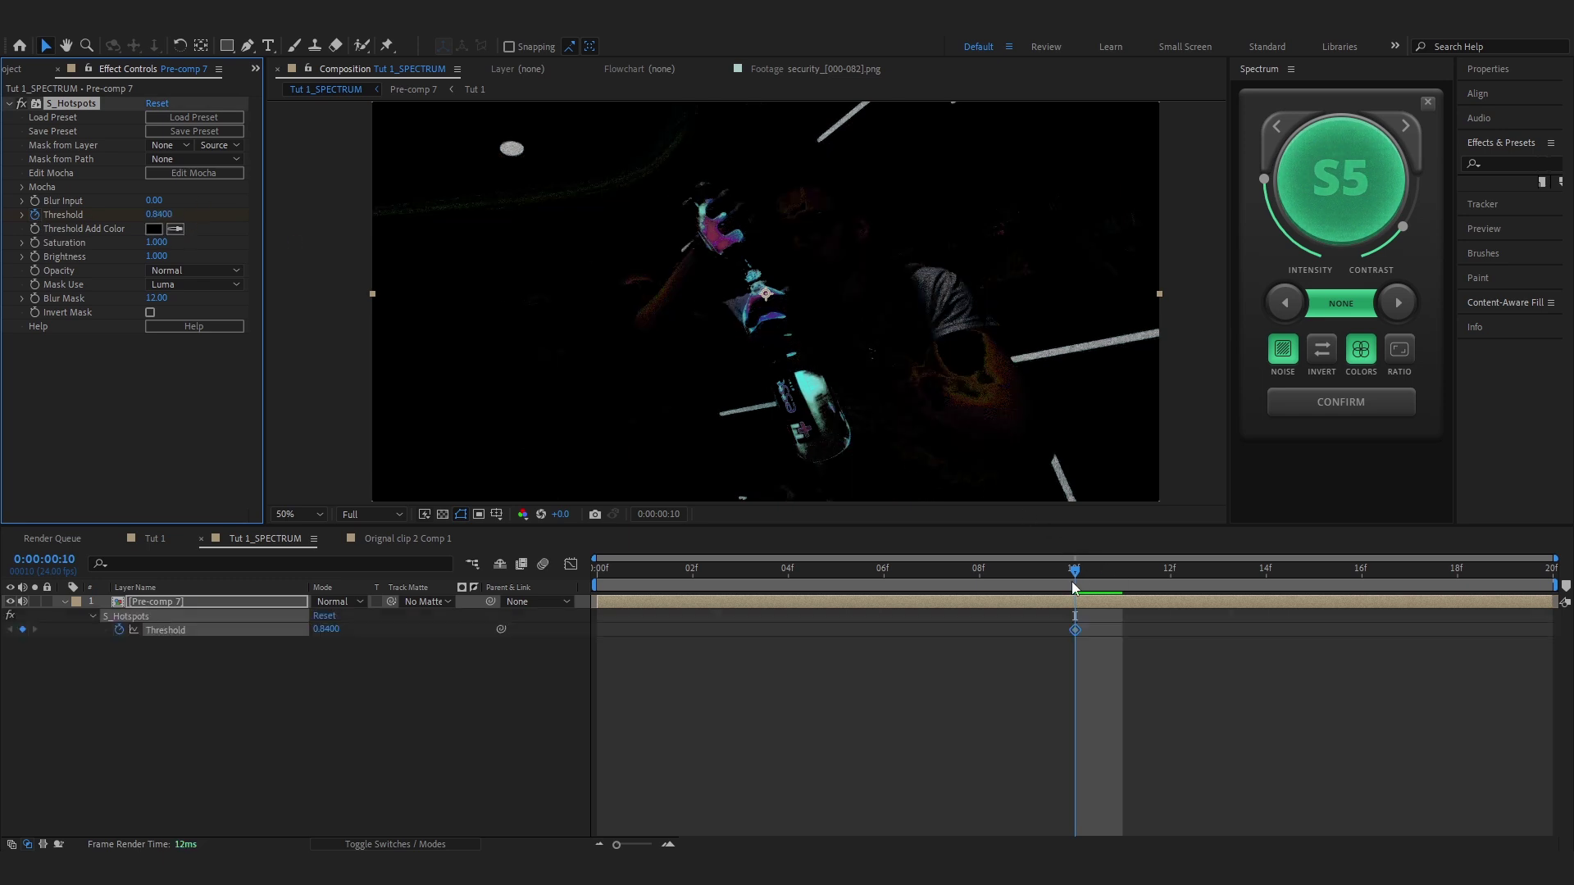
left_click(1075, 631)
left_click_drag(1266, 630, 1219, 630)
Add S_Hotspots Threshold keyframes of 0 at frame 0 and frame 19, and preview the animation.
key("space")
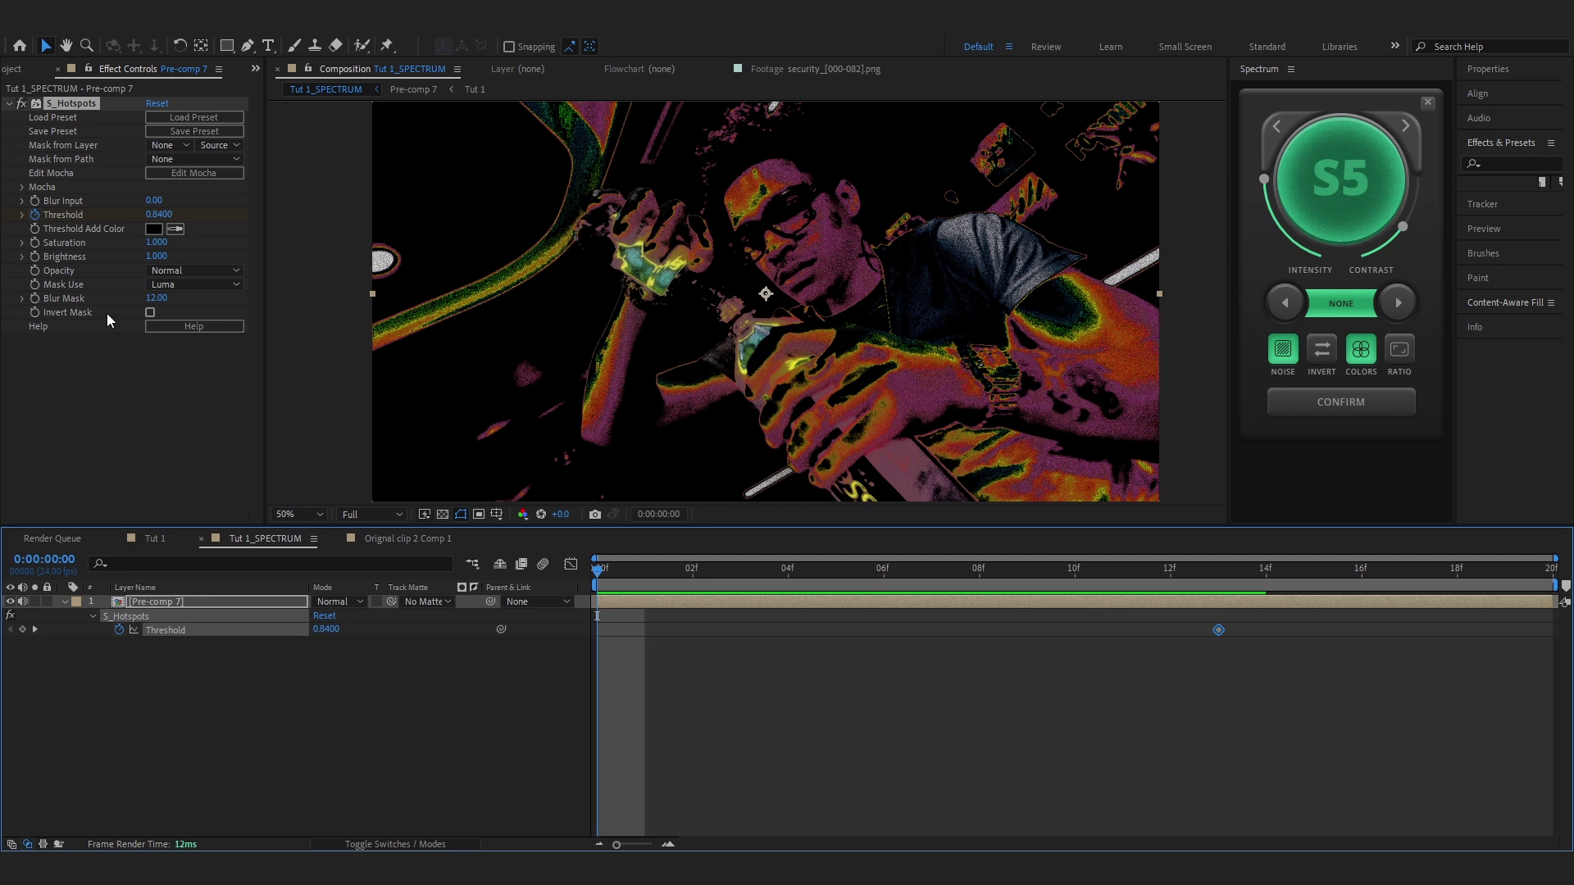
left_click(158, 214)
type("0")
key("Return")
key("space")
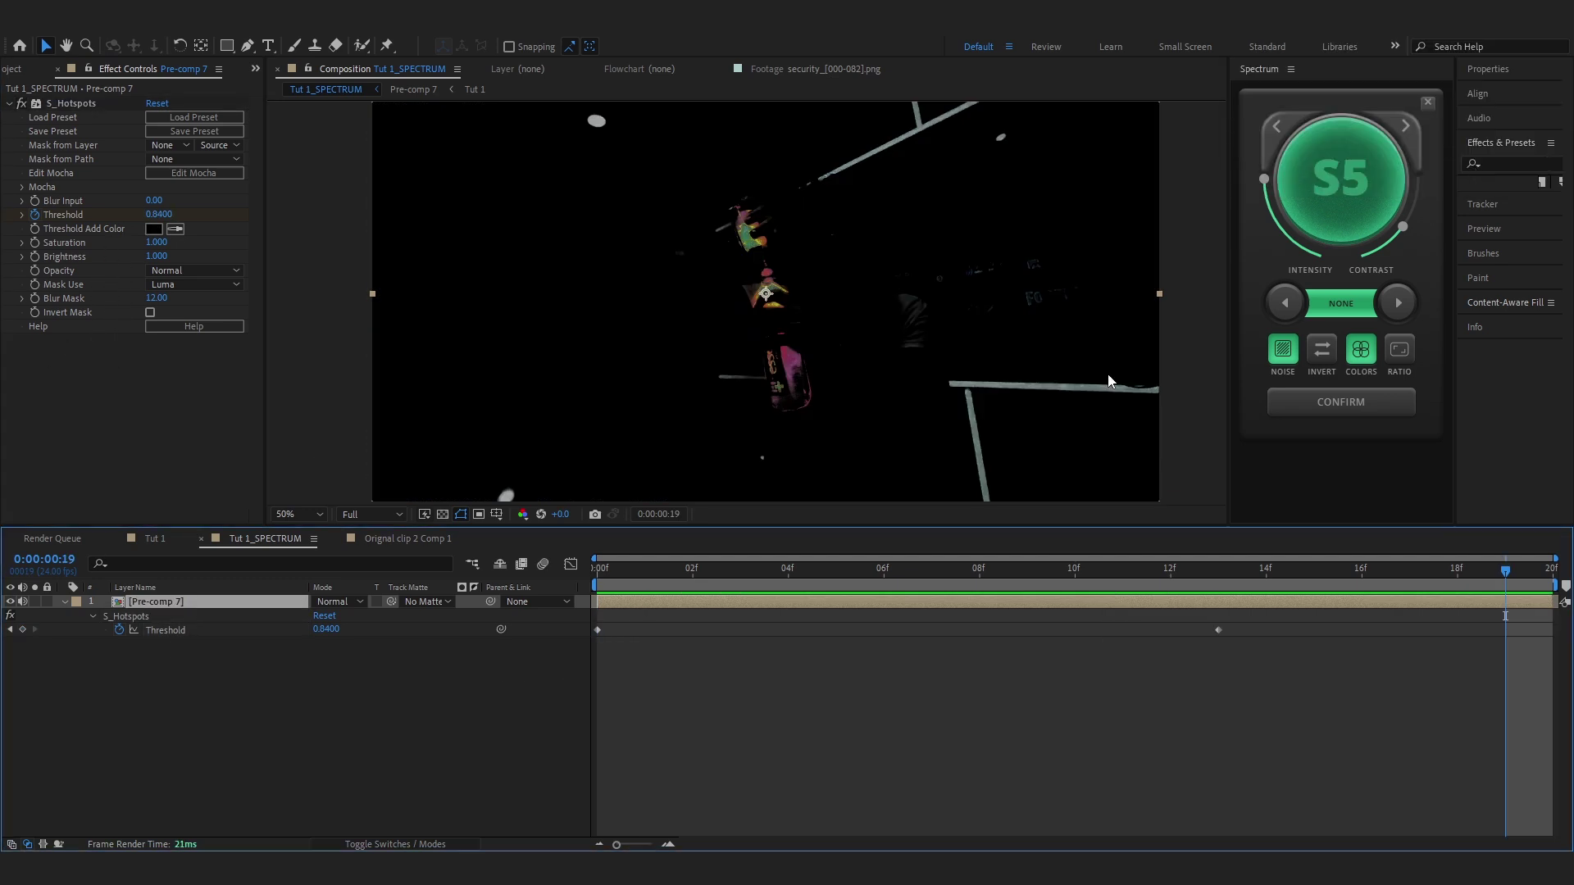
type("0.14")
key("Return")
key("space")
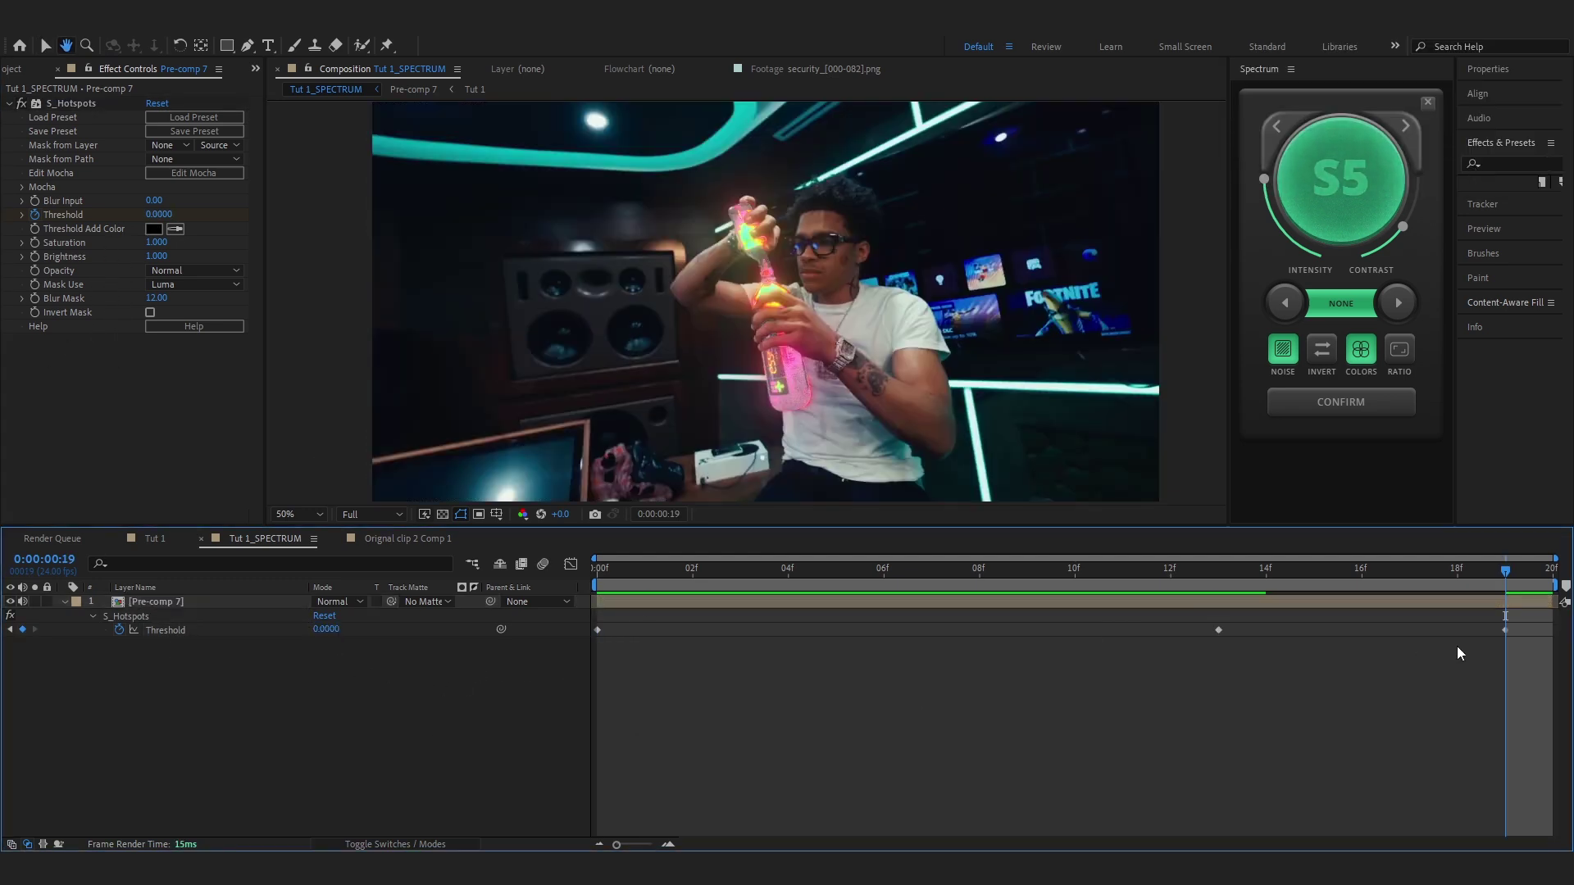
Move the middle Threshold keyframe to frame 12 and set its value to 0.75.
left_click(1218, 630)
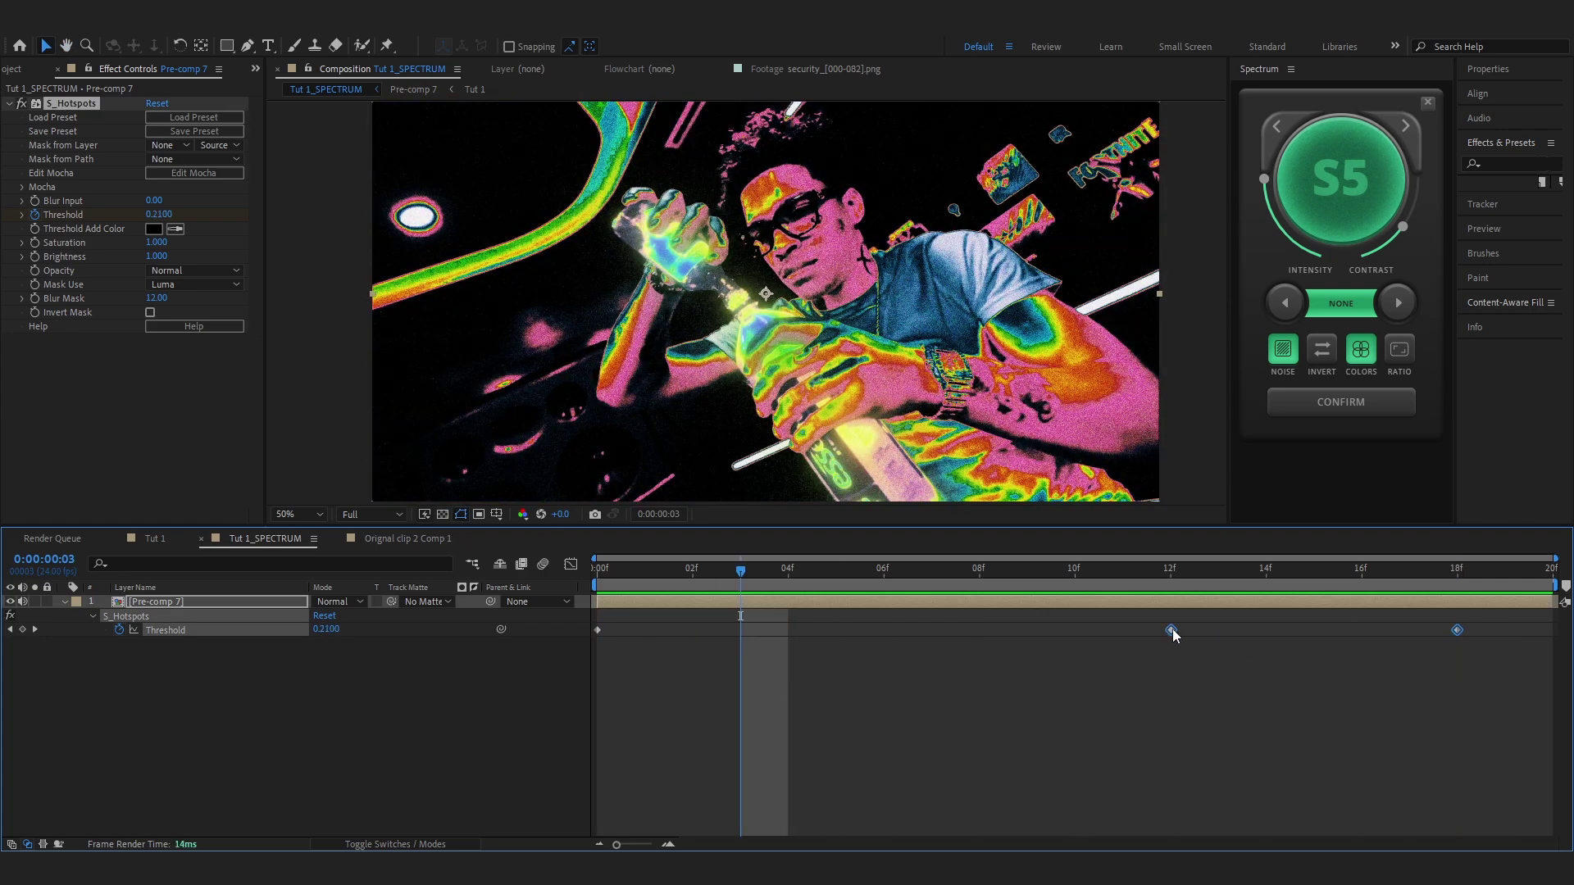
left_click(1319, 636)
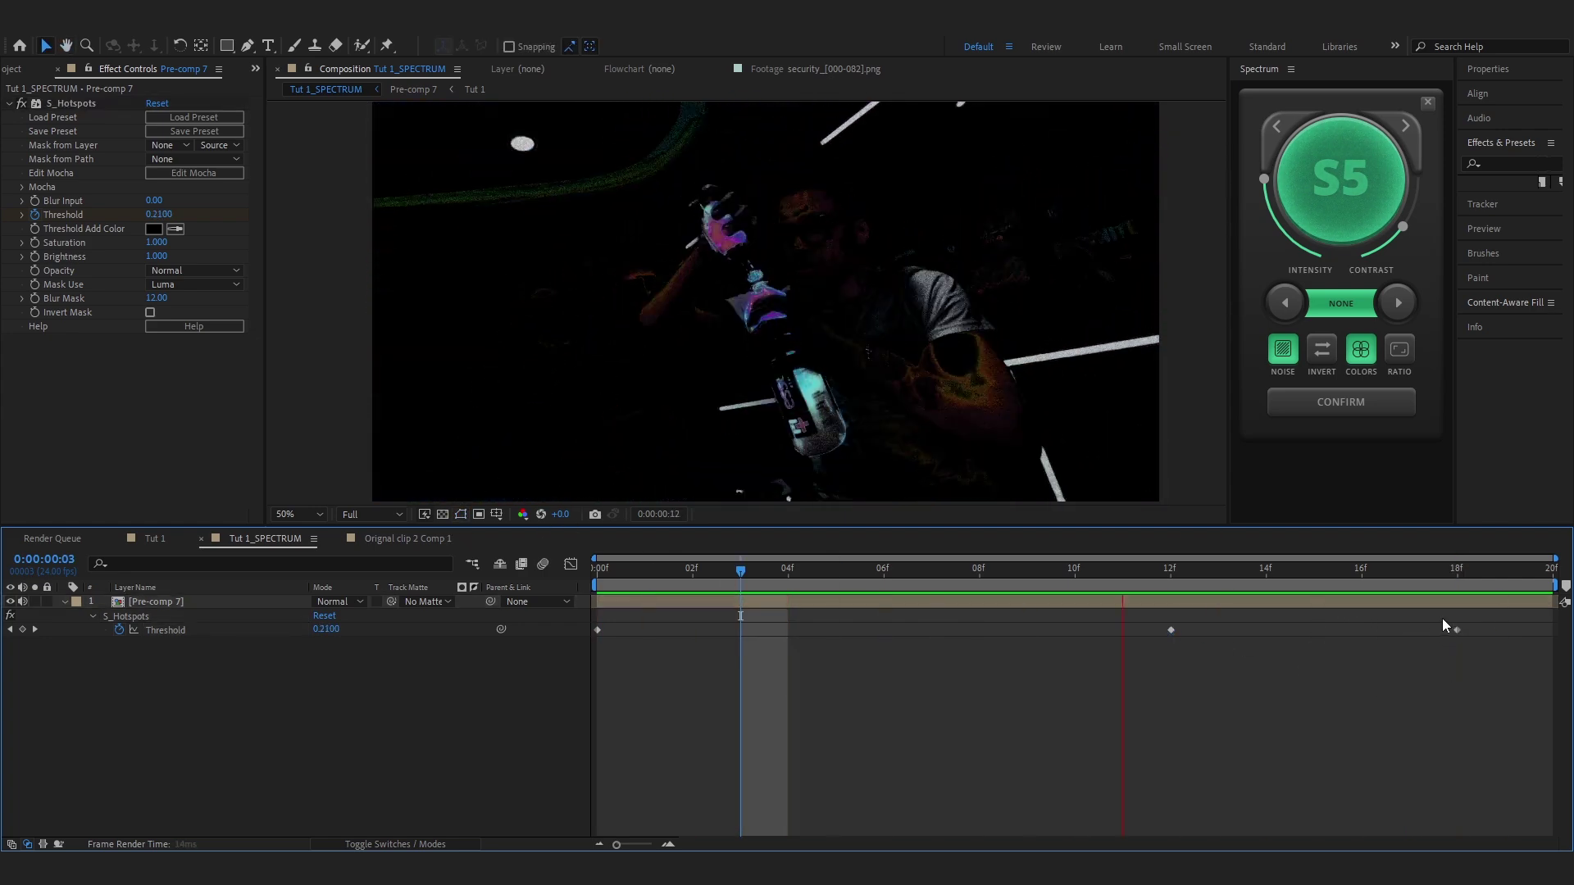
left_click_drag(1216, 572, 1170, 571)
mouse_move(329, 630)
left_mouse_down()
mouse_move(361, 634)
mouse_move(323, 636)
left_mouse_up()
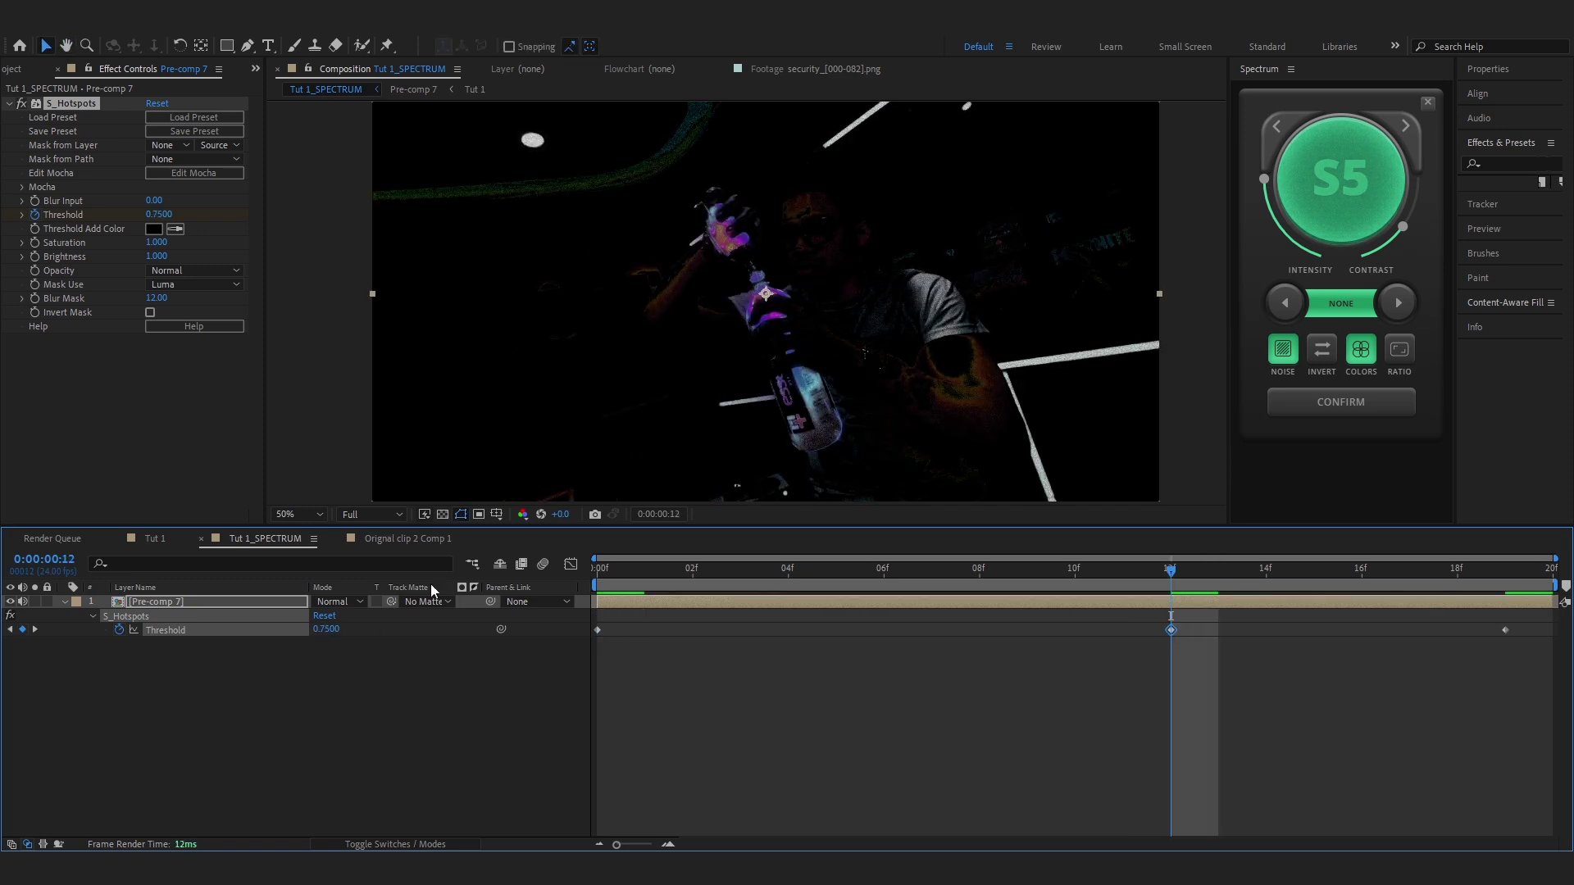
Easy Ease all Threshold keyframes and reshape the value graph so it rises slowly and steepens into the frame 12 peak.
key("ctrl+a")
key("F9")
left_click(571, 564)
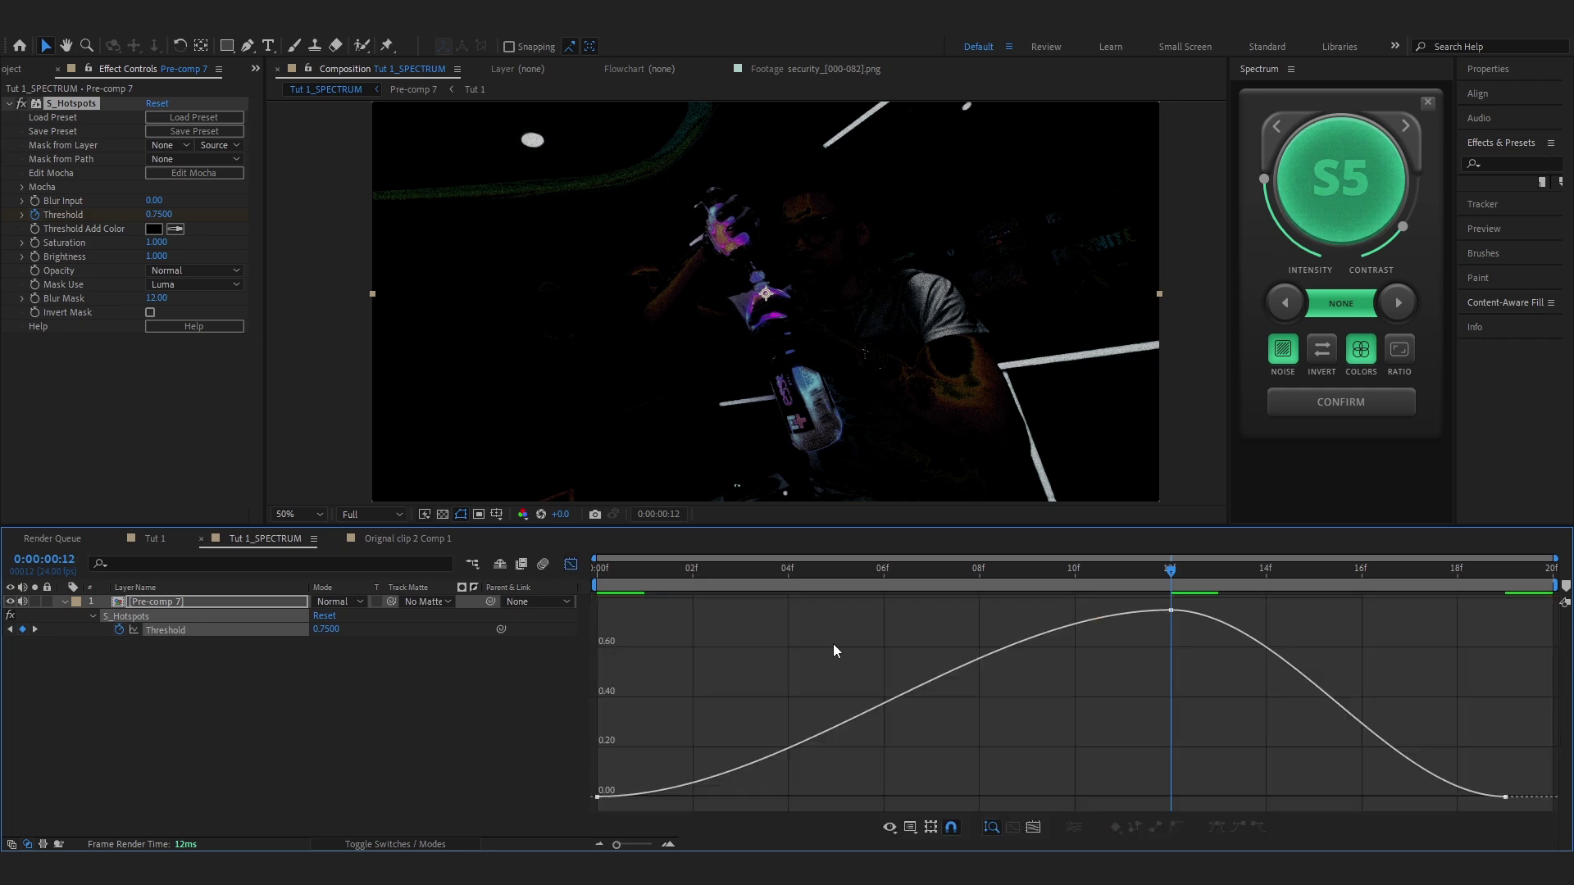
left_click_drag(948, 611, 1159, 770)
key("space")
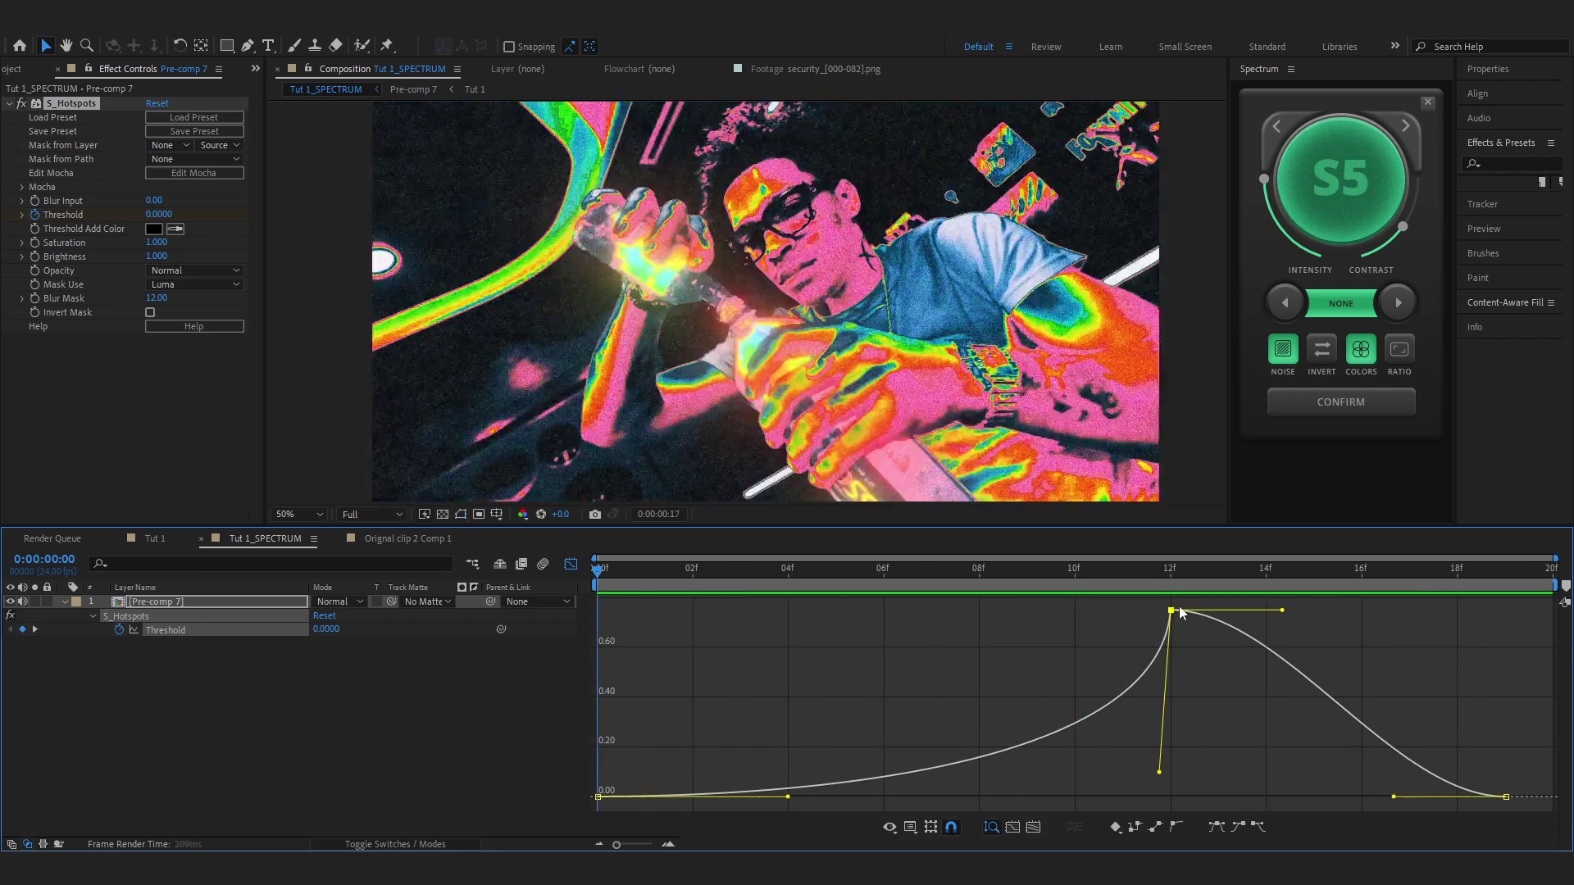
key("space")
left_click_drag(1159, 771, 1159, 718)
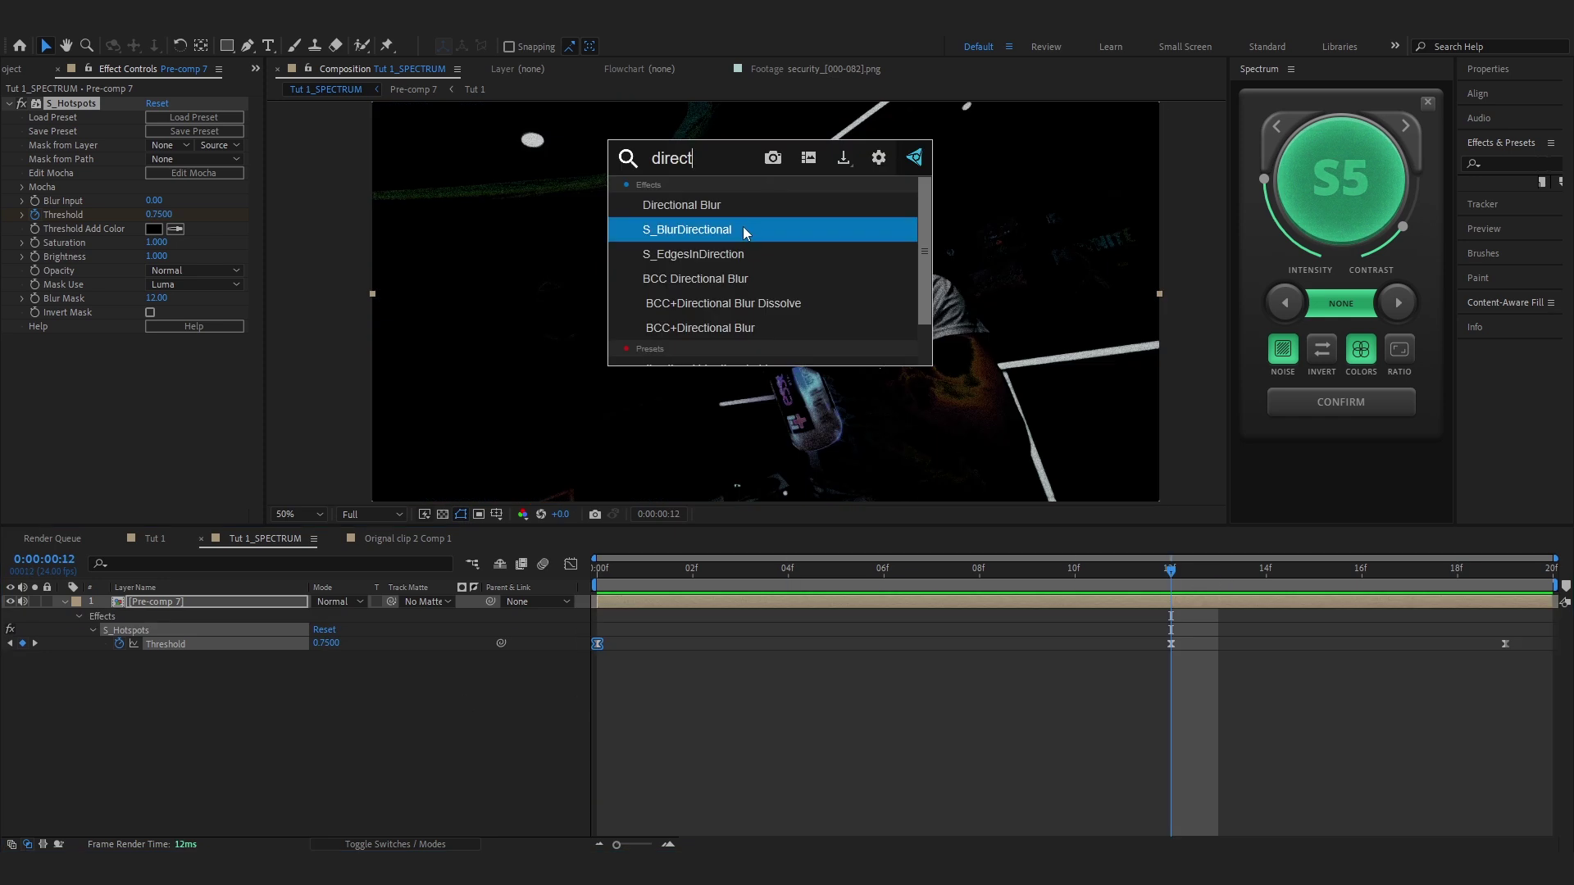
Apply S_BlurDirectional to the Pre-comp 7 layer, place it above S_Hotspots, and set its Angle to 90.
left_click(742, 229)
left_click_drag(82, 339, 118, 103)
left_click(158, 214)
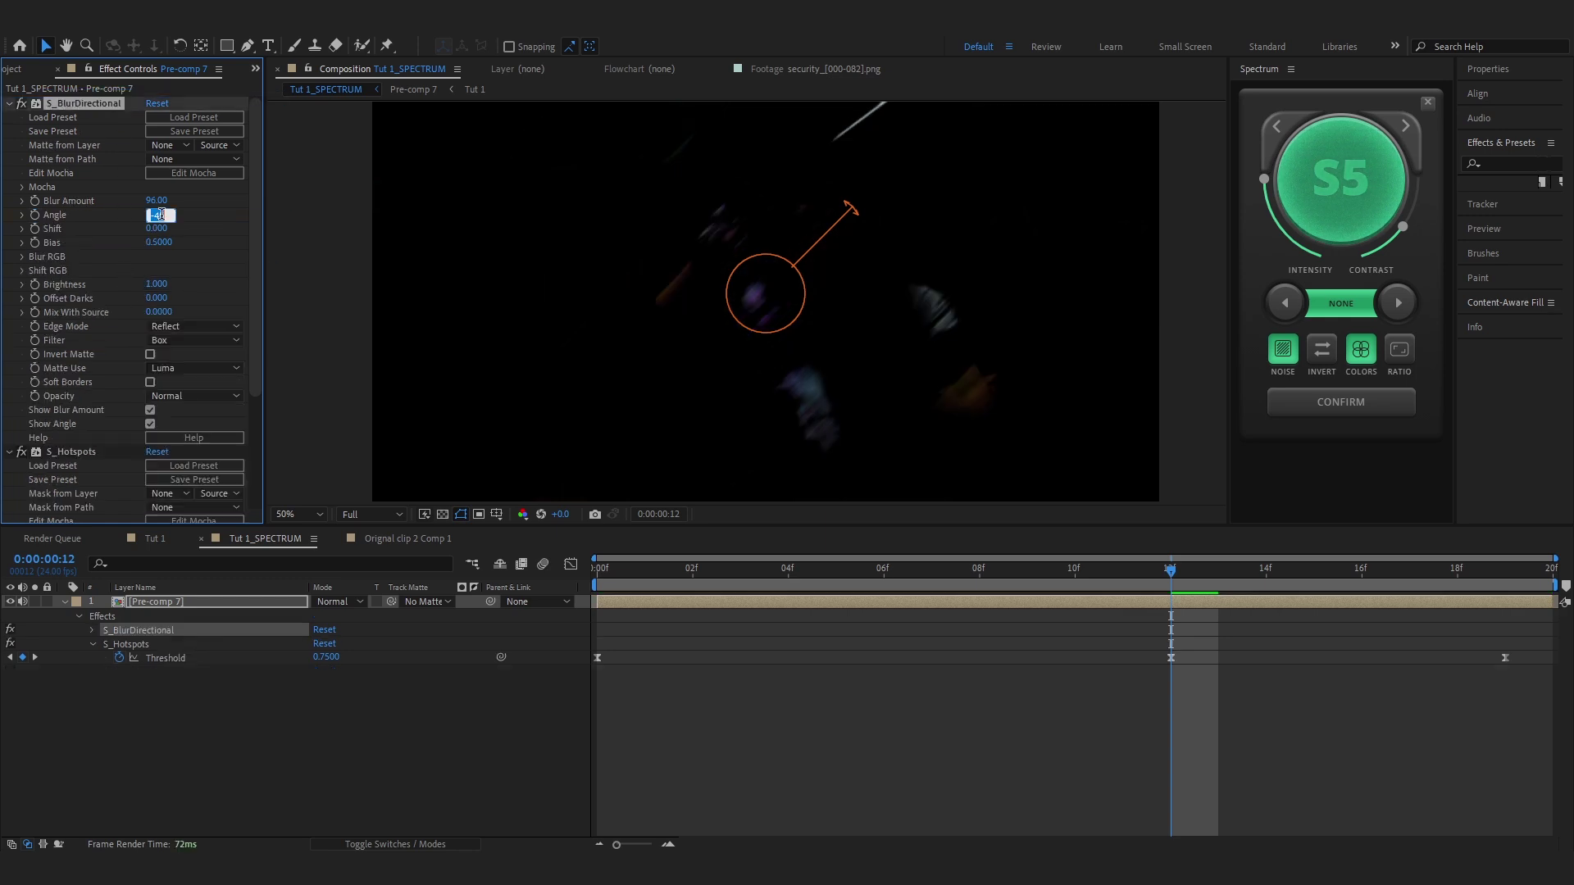
key("Return")
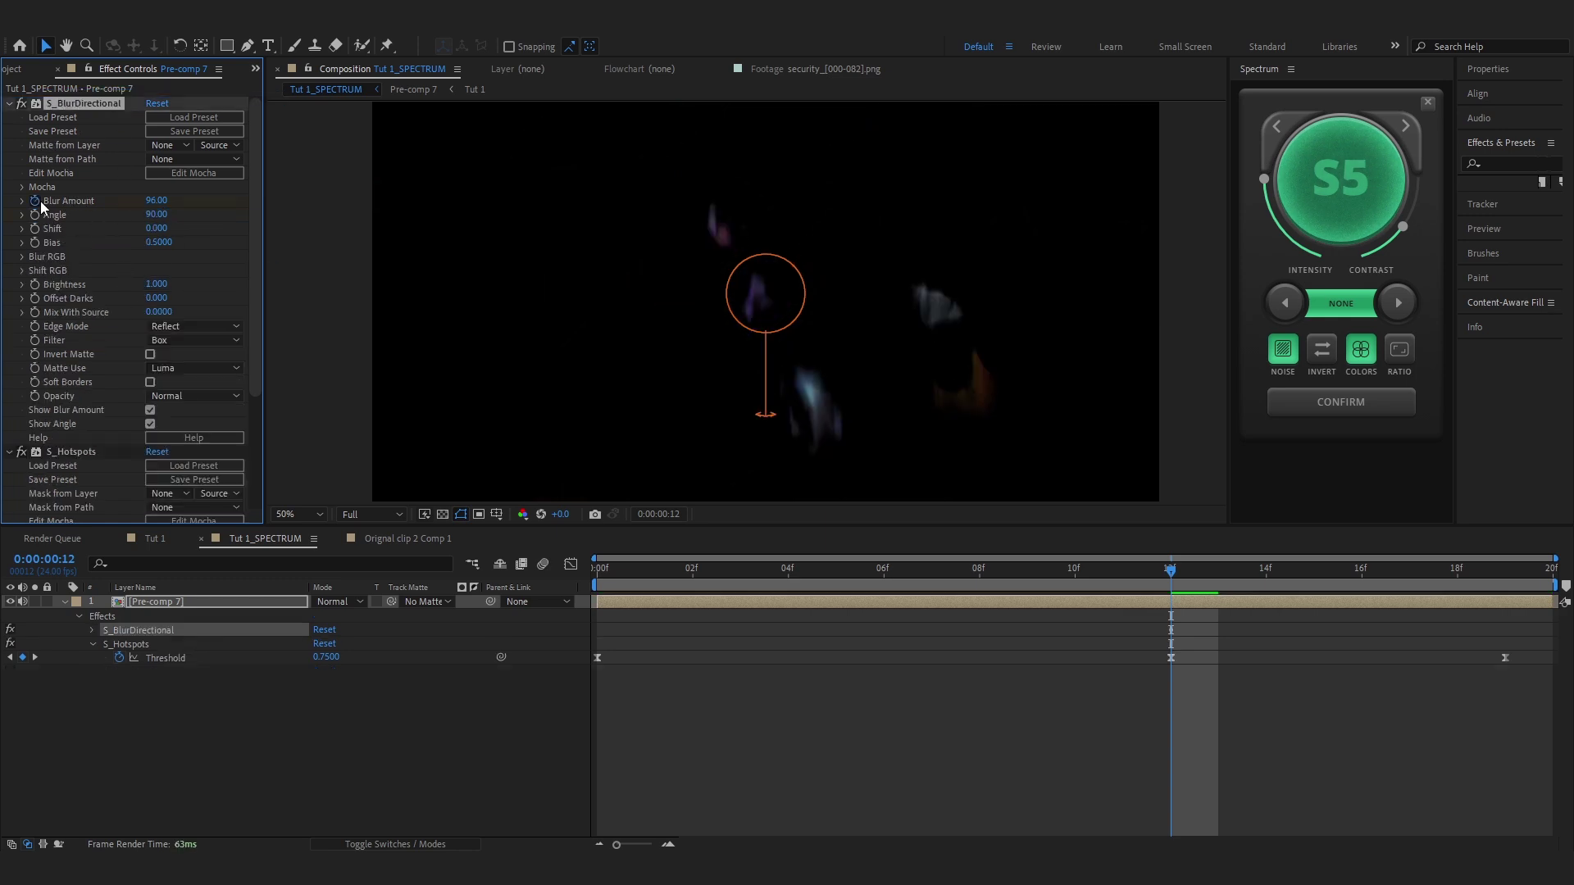
Keyframe the S_BlurDirectional Blur Amount at 96 on frame 12 and at 0 on frames 2 and 19.
key("Home")
key("u")
left_click_drag(1148, 572, 697, 664)
left_click(324, 629)
type("0")
left_click(401, 735)
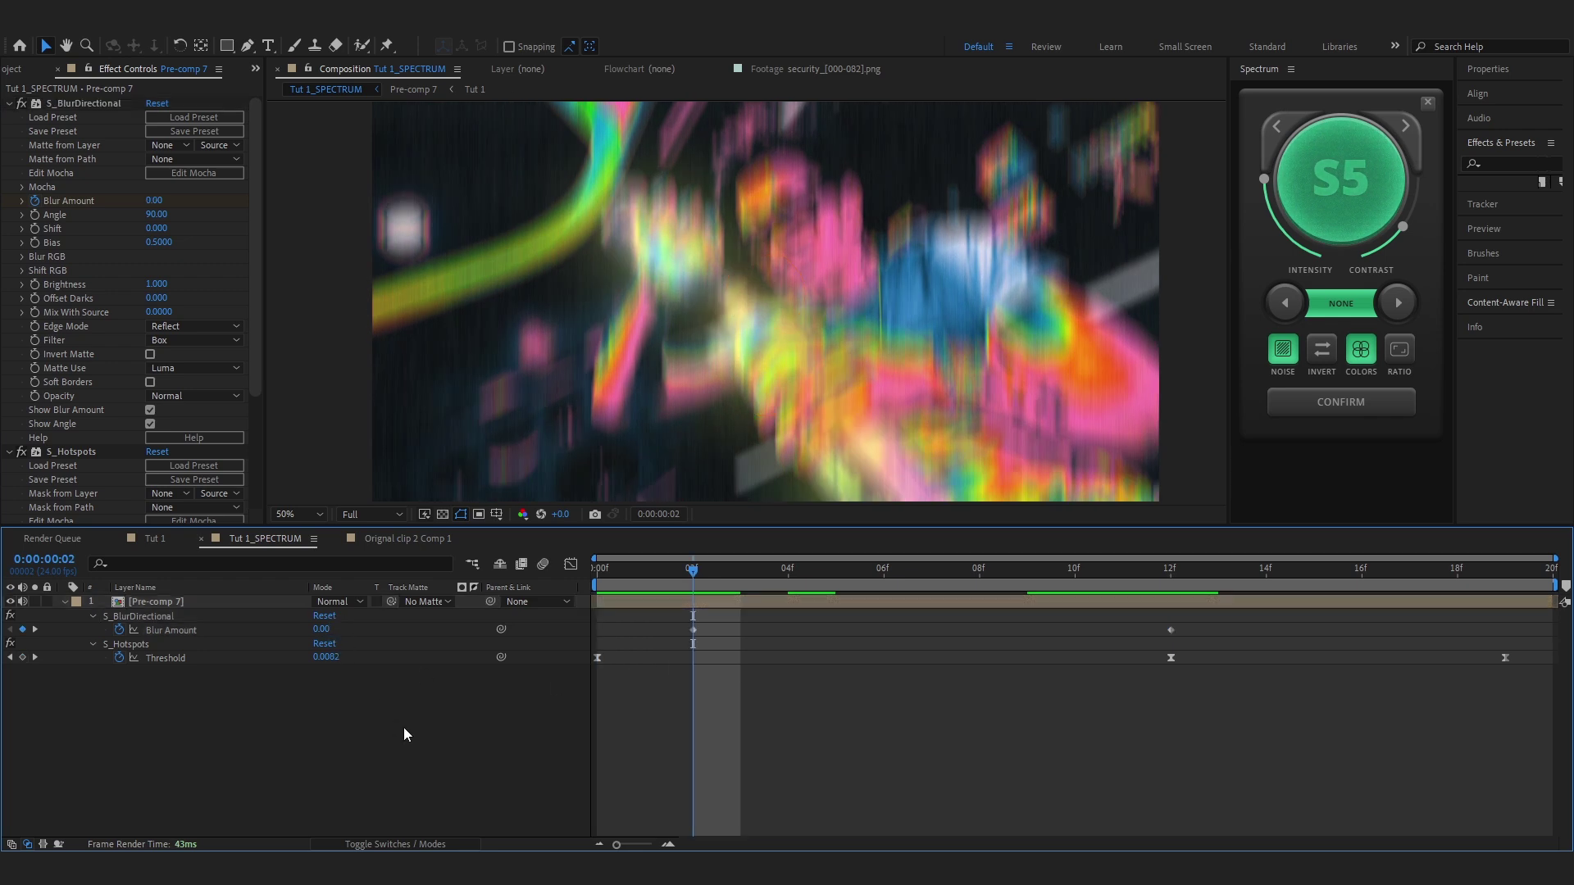
left_click_drag(1409, 571, 1521, 578)
left_click(324, 630)
type("00")
left_click(369, 713)
Easy Ease all Blur Amount keyframes and steepen the value curve as it rises into the frame 12 peak.
left_click_drag(644, 618, 1541, 647)
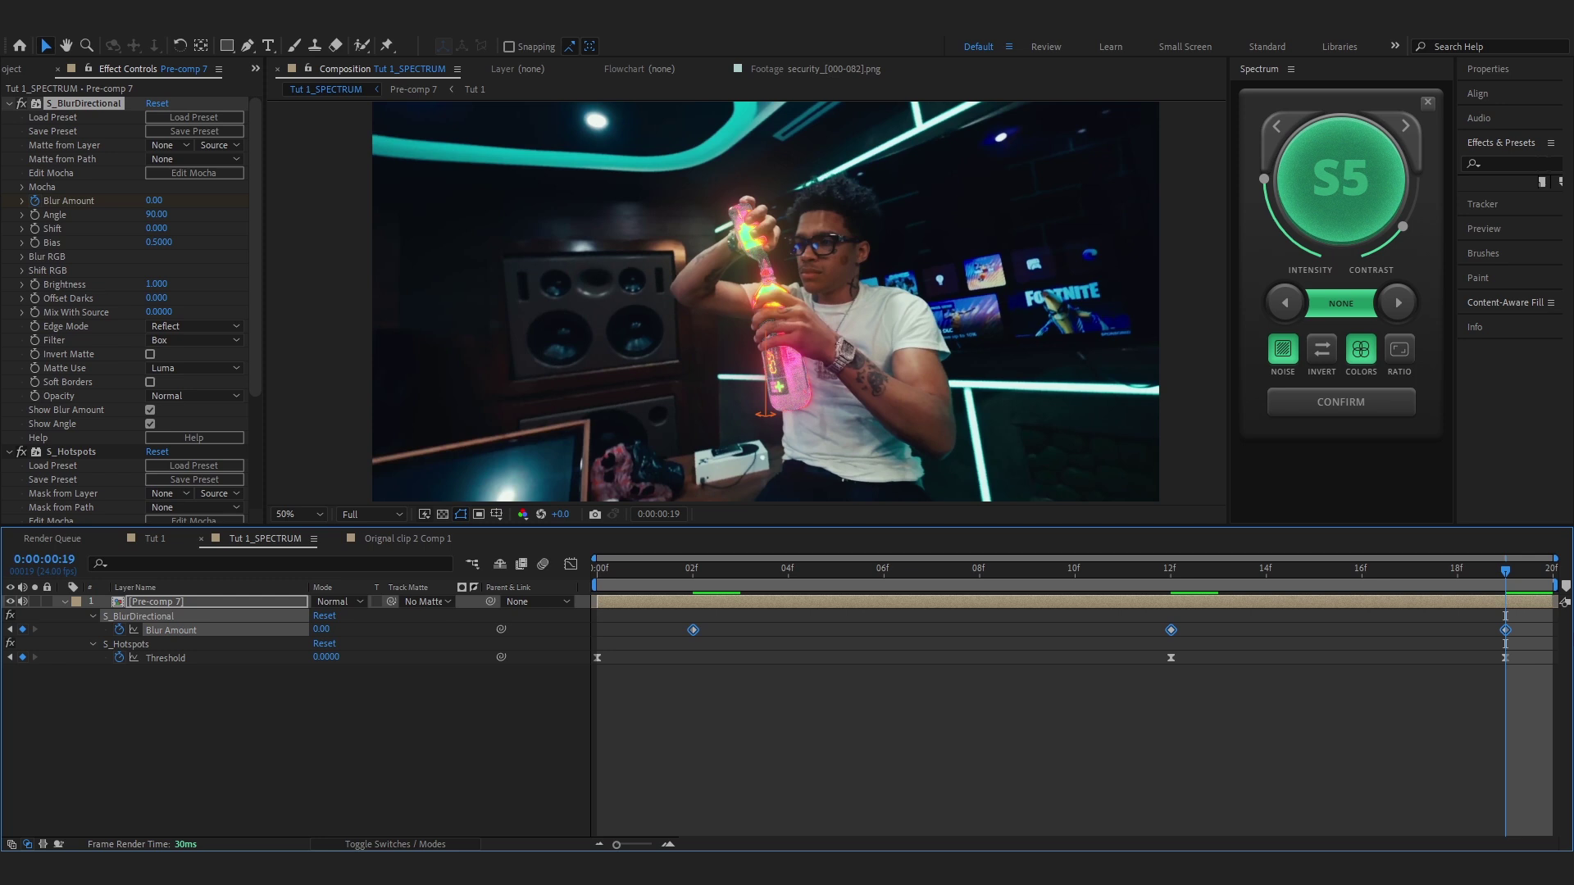
key("F9")
left_click(788, 568)
left_click(571, 564)
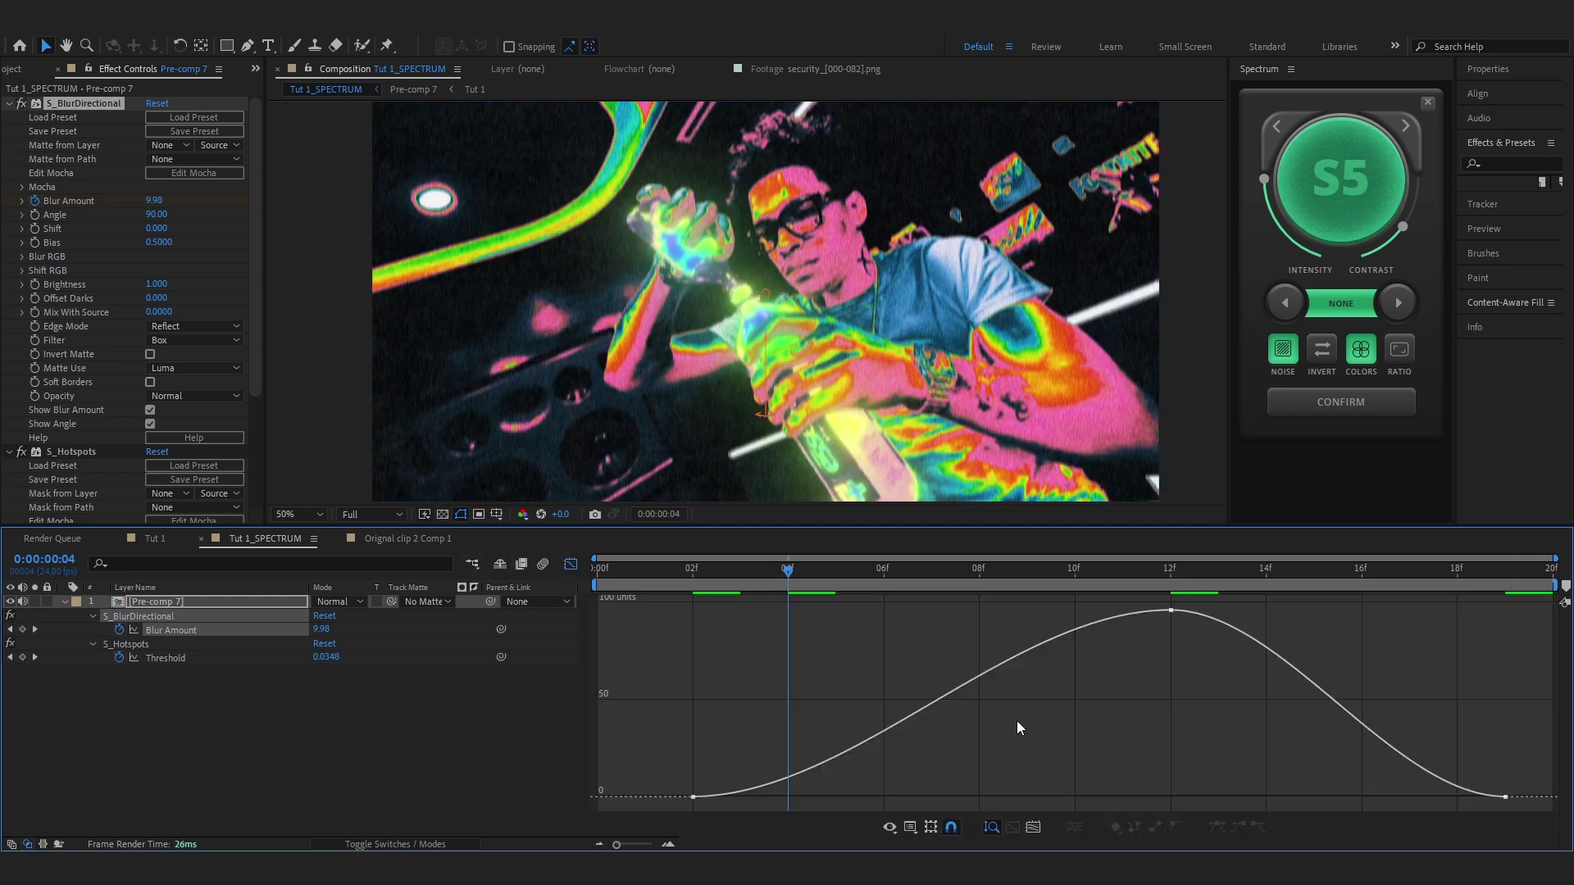
left_click_drag(1122, 613, 1200, 687)
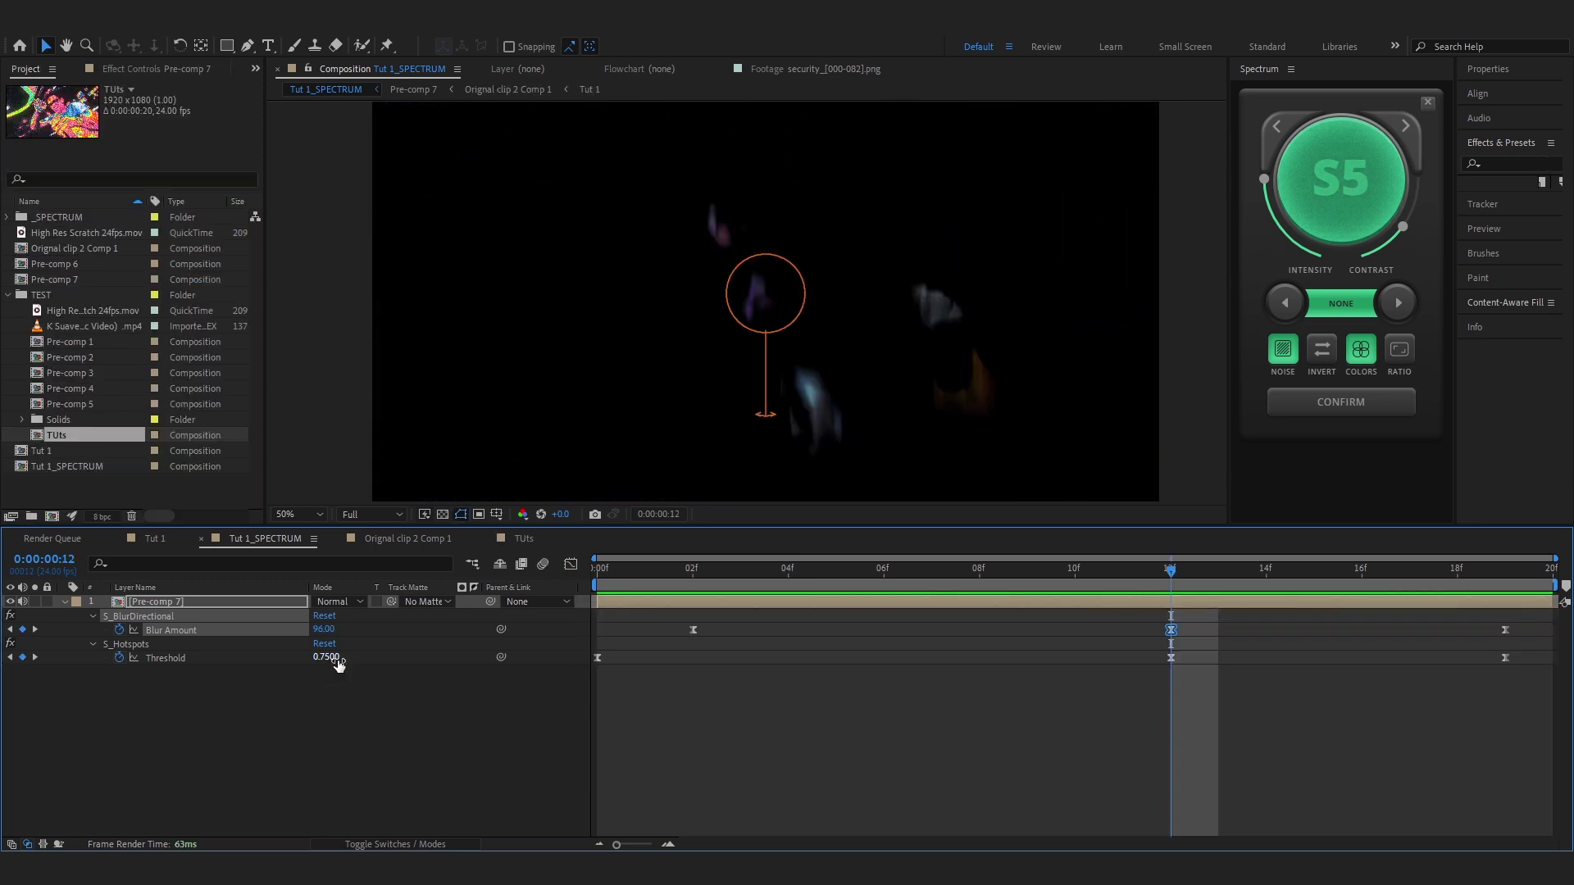
Lower the frame 12 Threshold keyframe to 0.38 and reshape its value graph into a smoother rise with a rounded peak.
left_click_drag(327, 658, 291, 664)
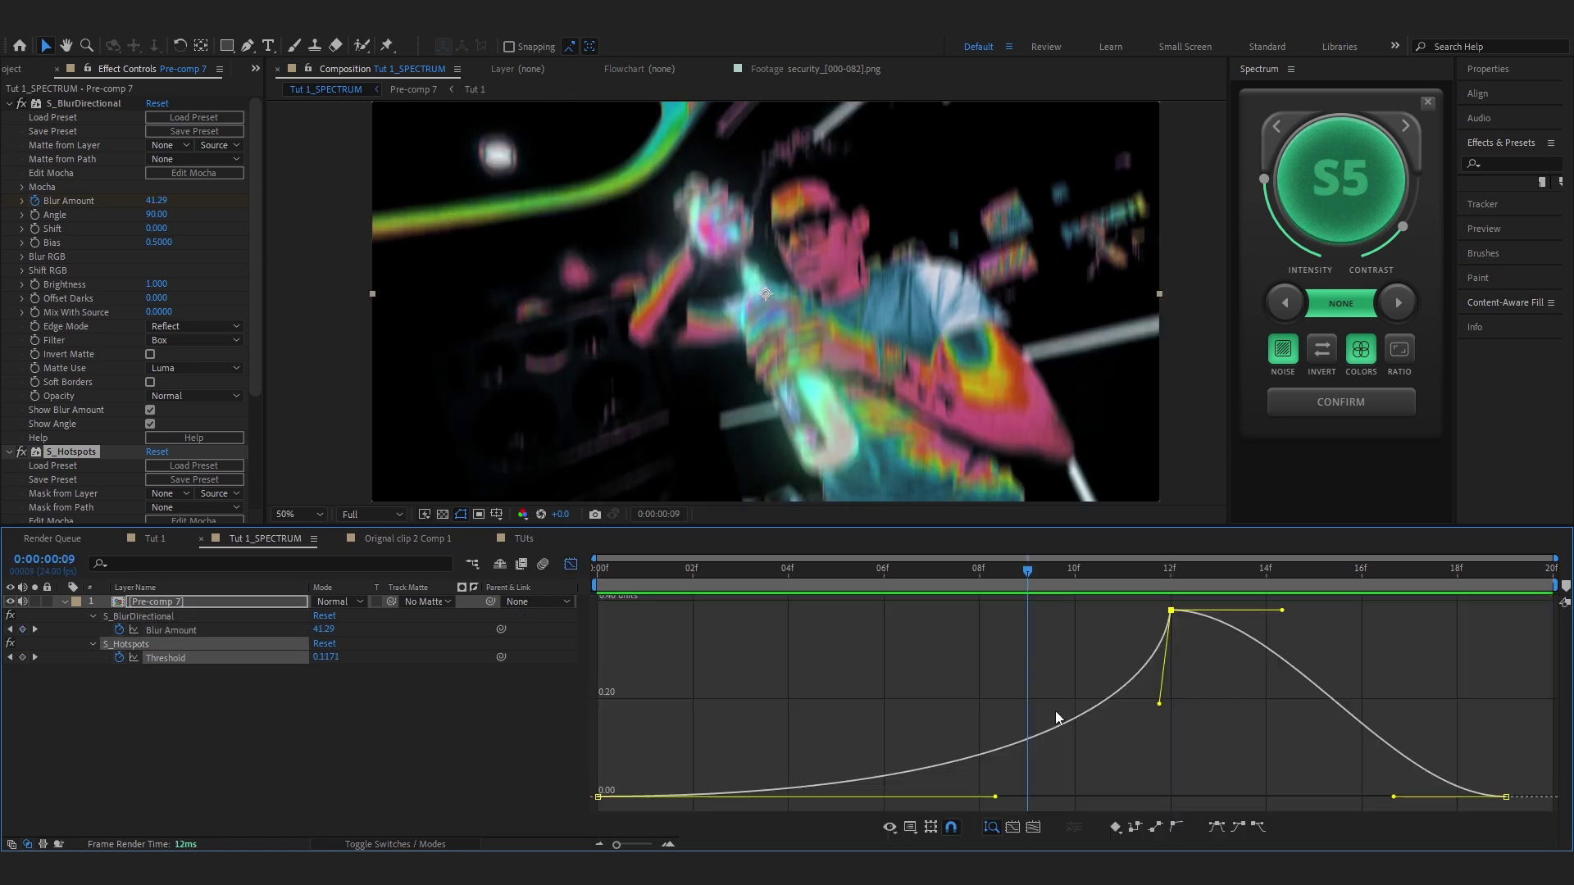
left_click_drag(1161, 702, 1126, 612)
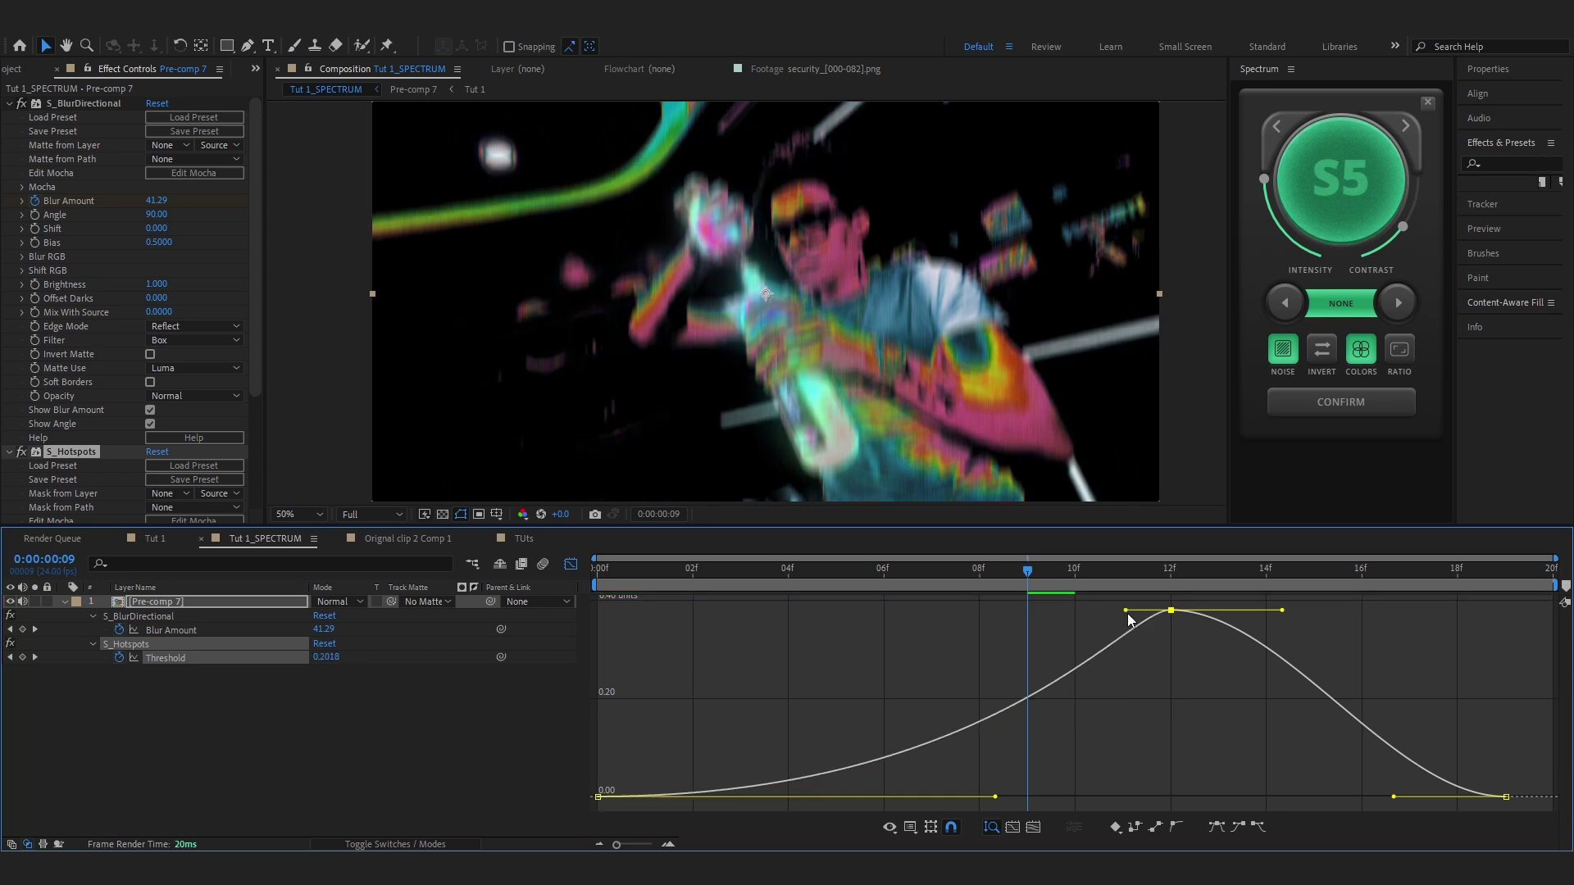
key("Home")
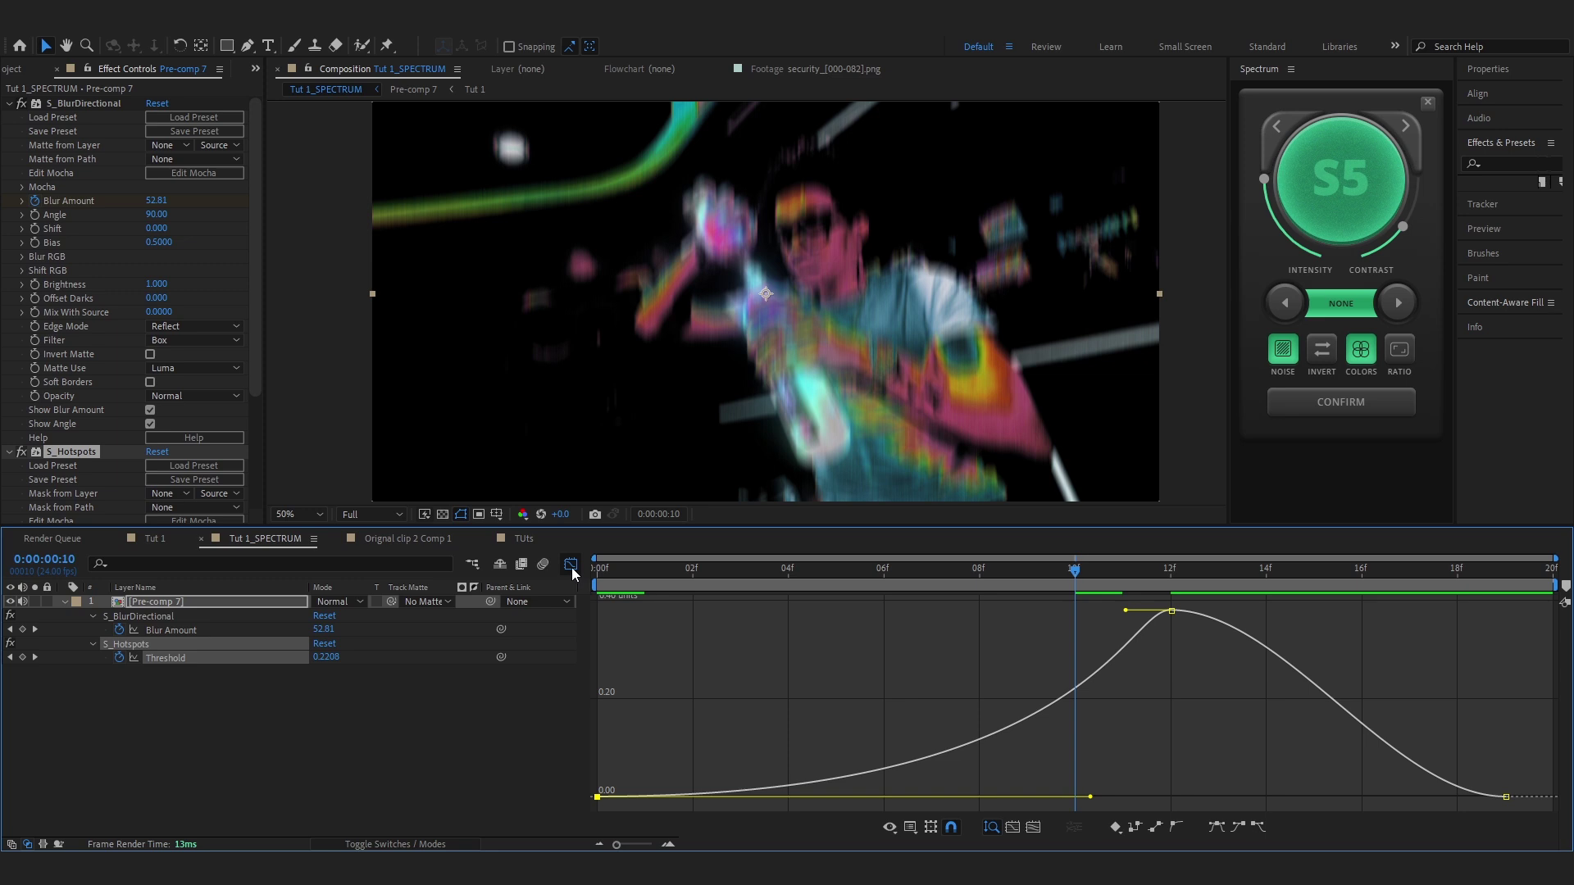
left_click(572, 567)
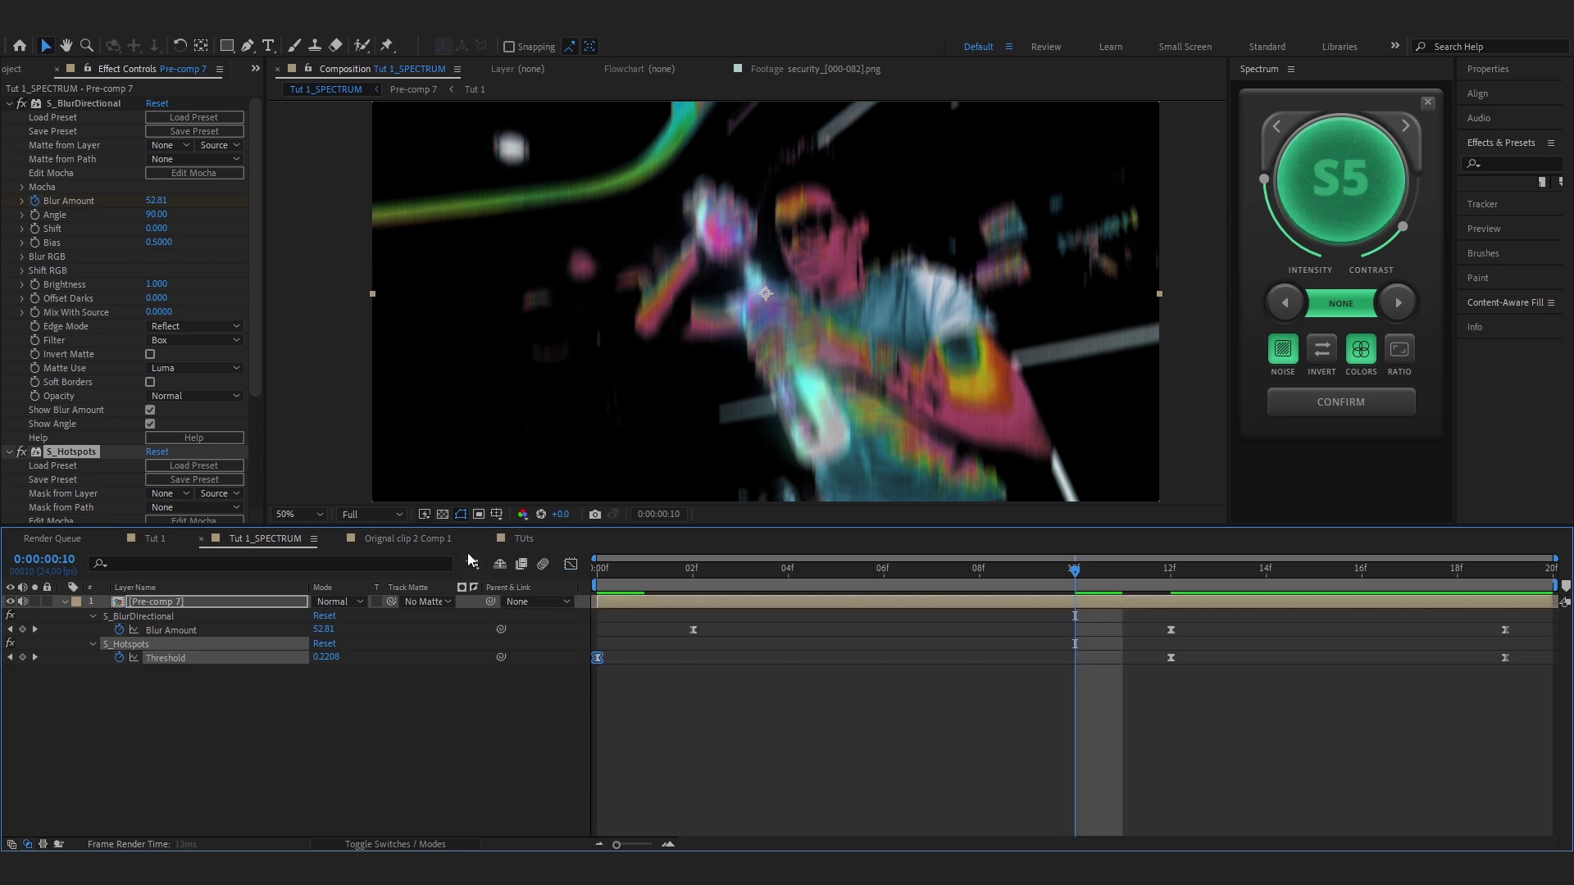
Reshape the Blur Amount value graph into a sharp spike, steep on both sides of frame 12, and preview it.
left_click_drag(649, 617, 1552, 632)
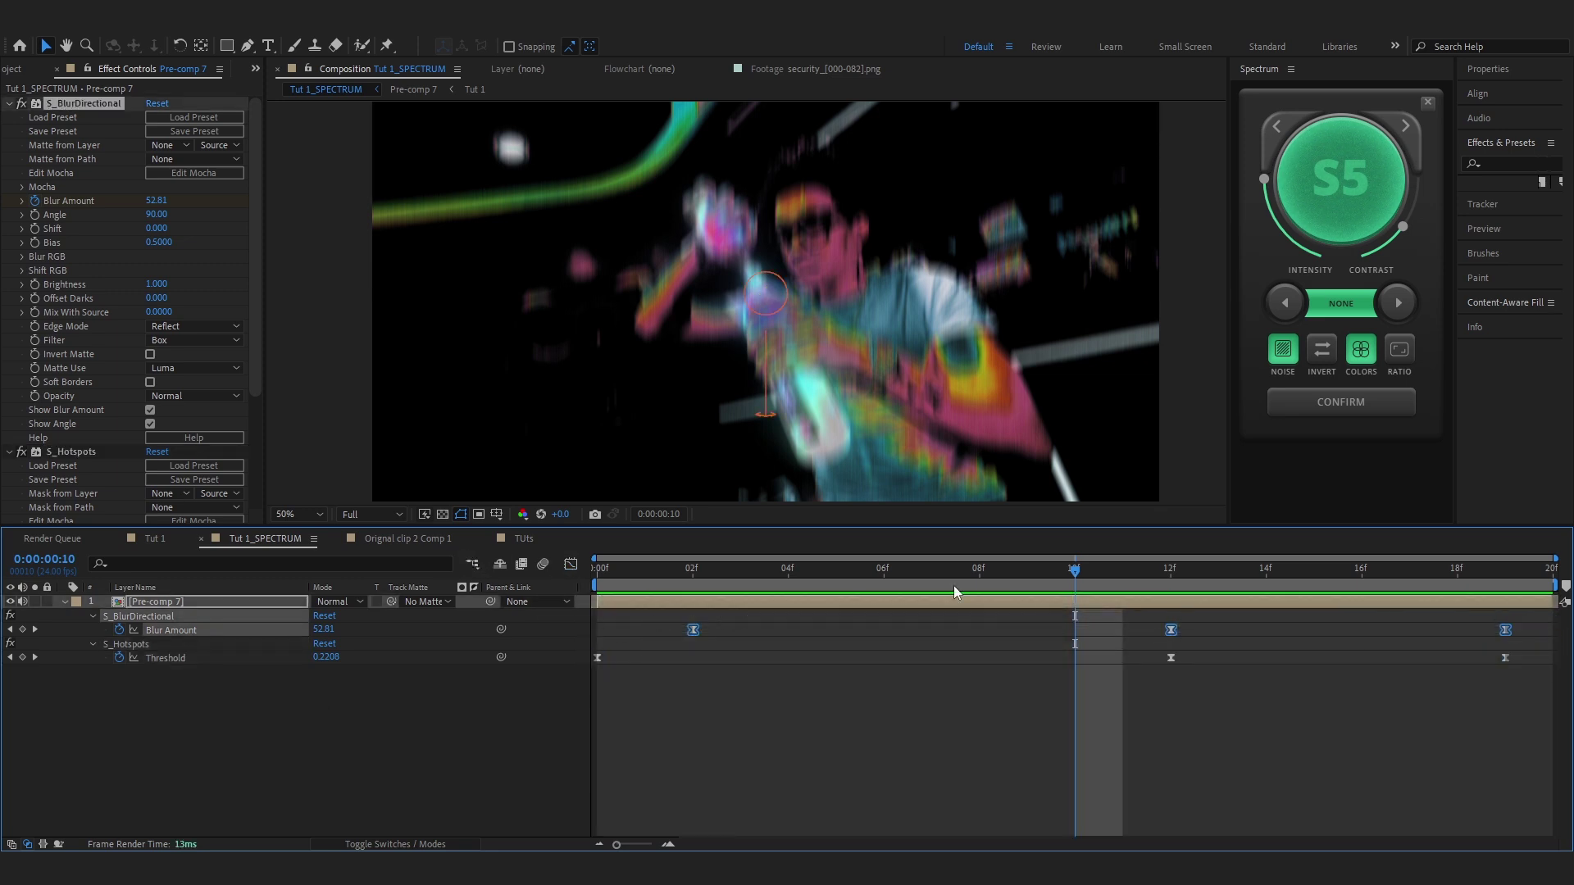
left_click(570, 565)
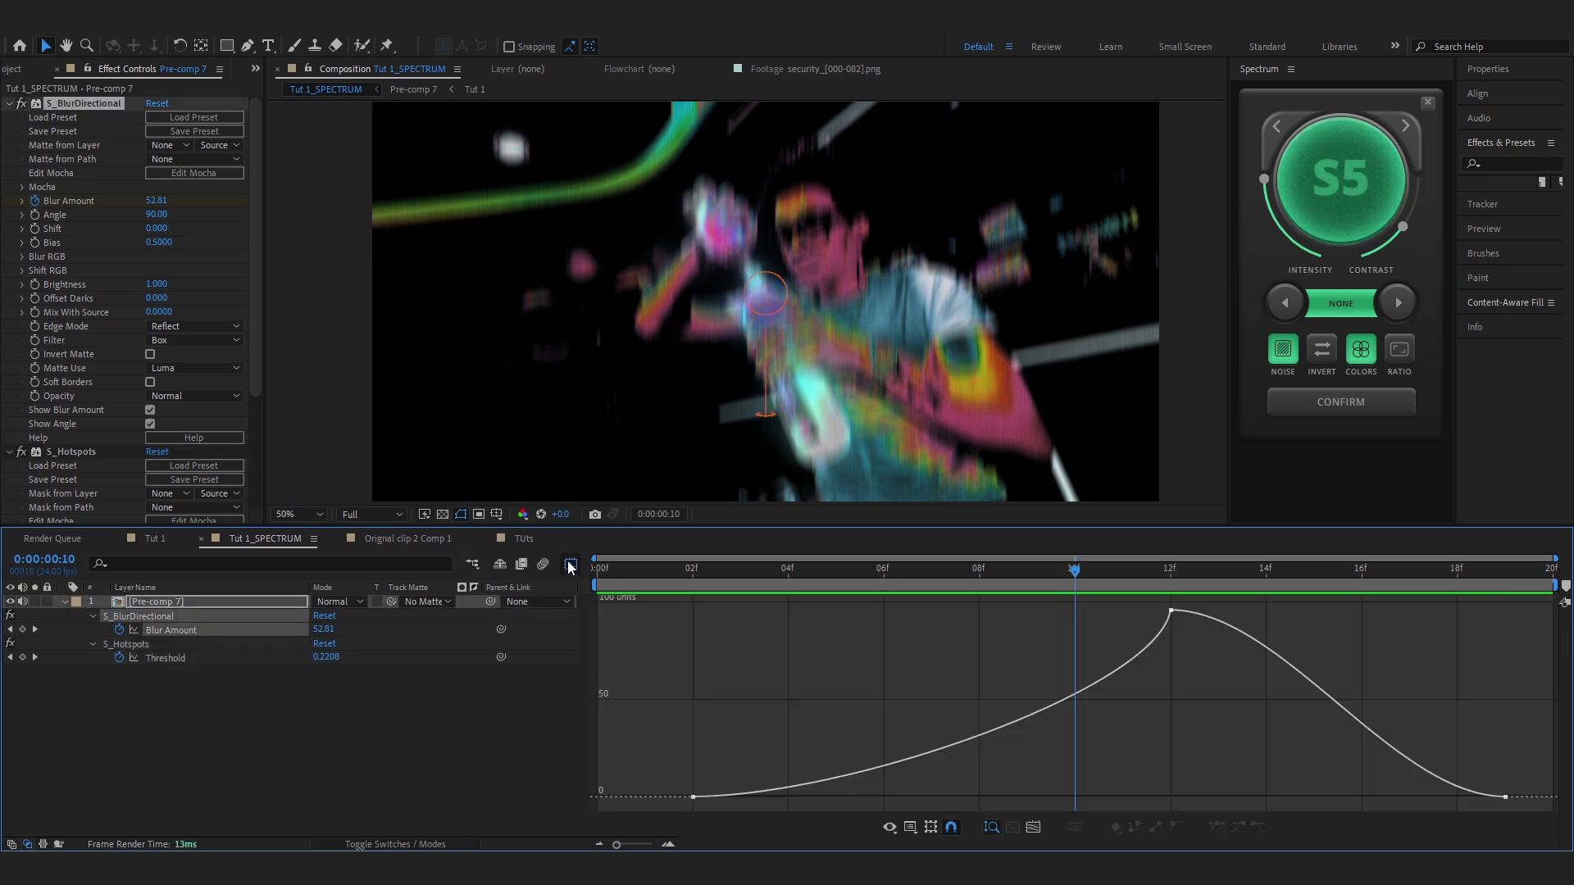
left_click(1171, 610)
left_click_drag(1158, 687, 1216, 775)
left_click_drag(1283, 616, 1059, 757)
key("space")
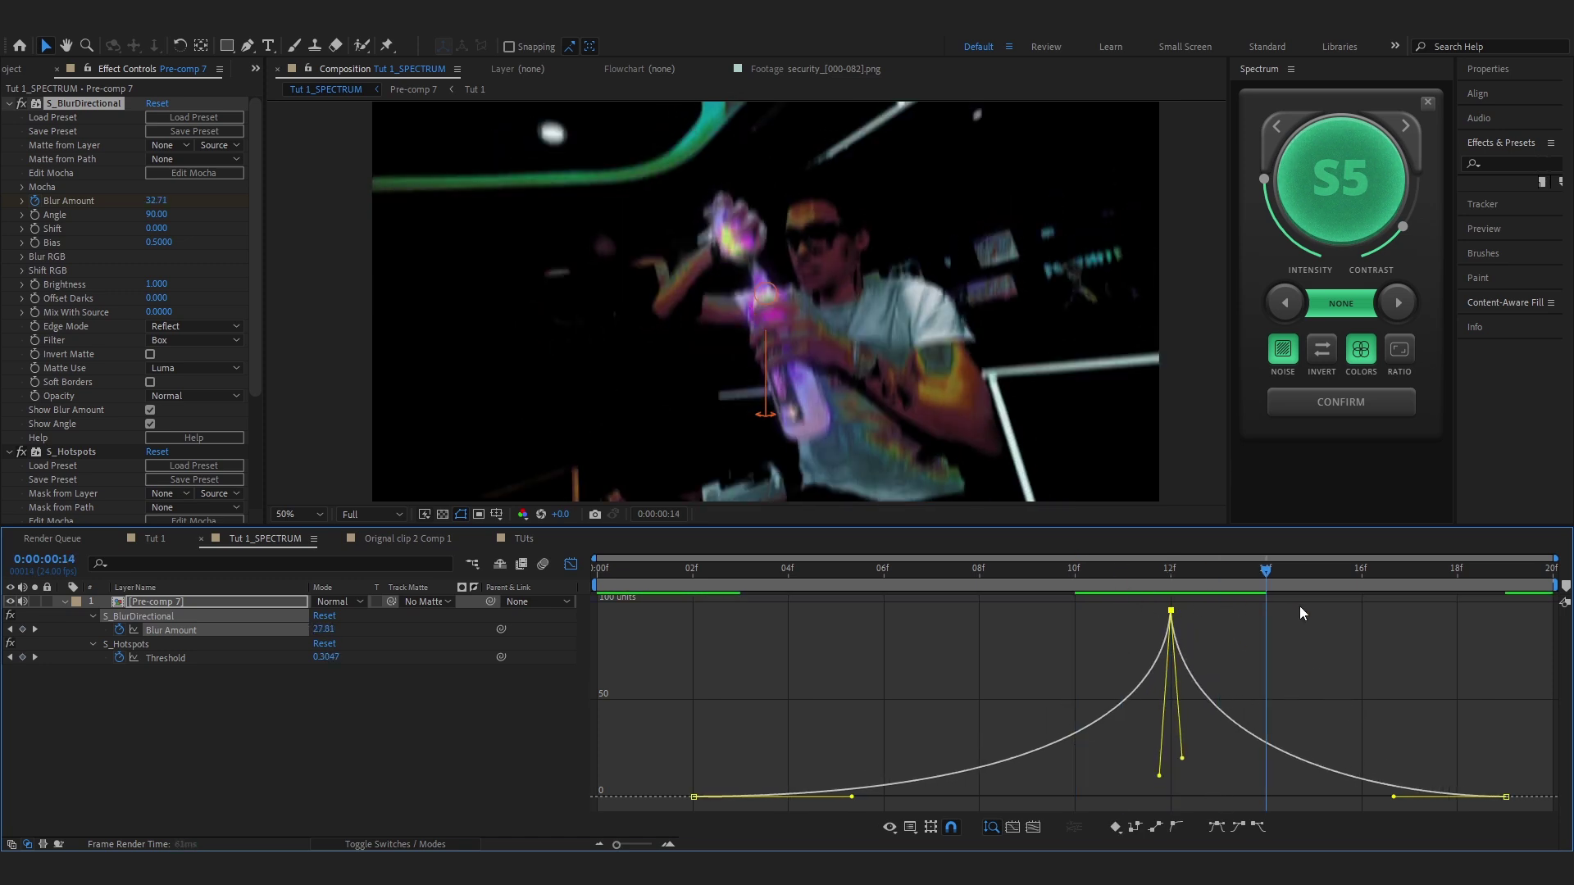
left_click(570, 564)
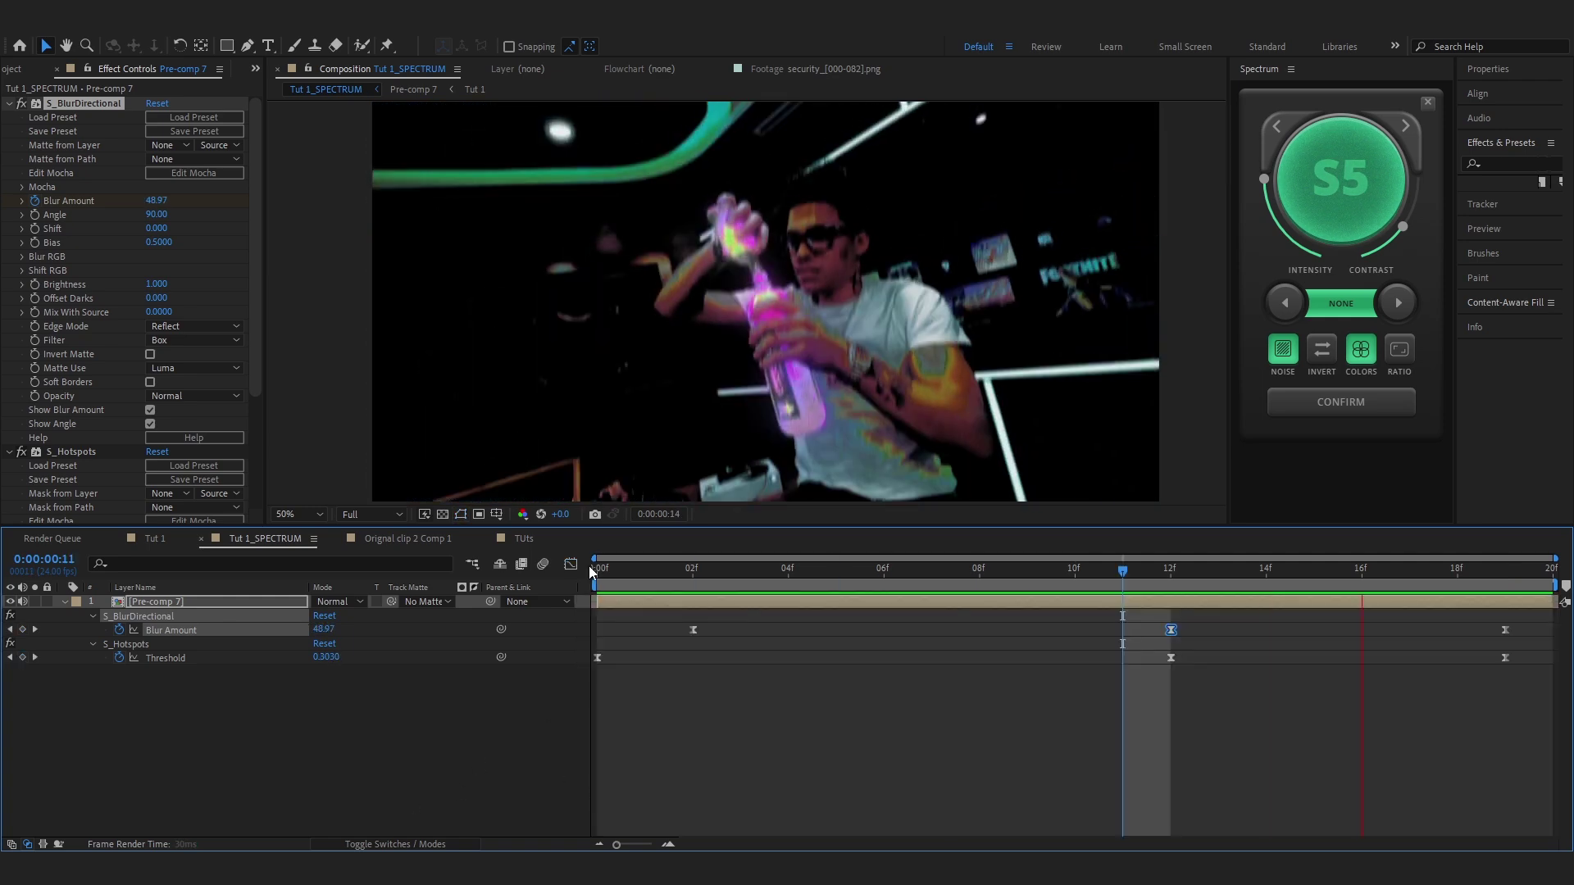
Apply S_Flicker to Pre-comp 7 and keyframe its Amplitude at 0.2 on frame 0 and 1.31 on frame 12.
key("ctrl+space")
type("fli")
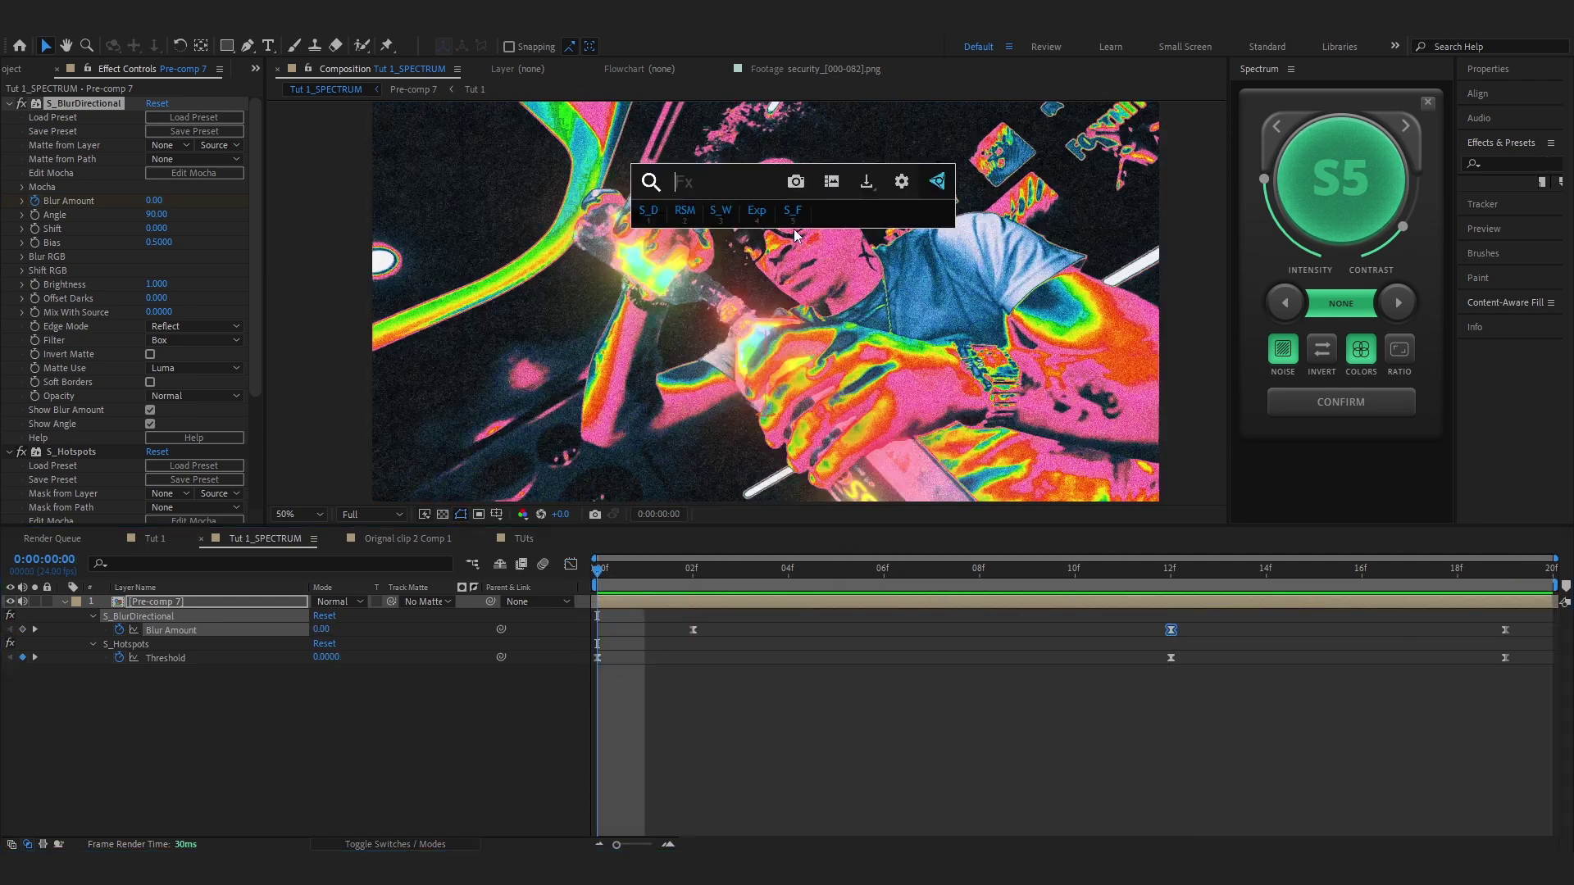
left_click(794, 235)
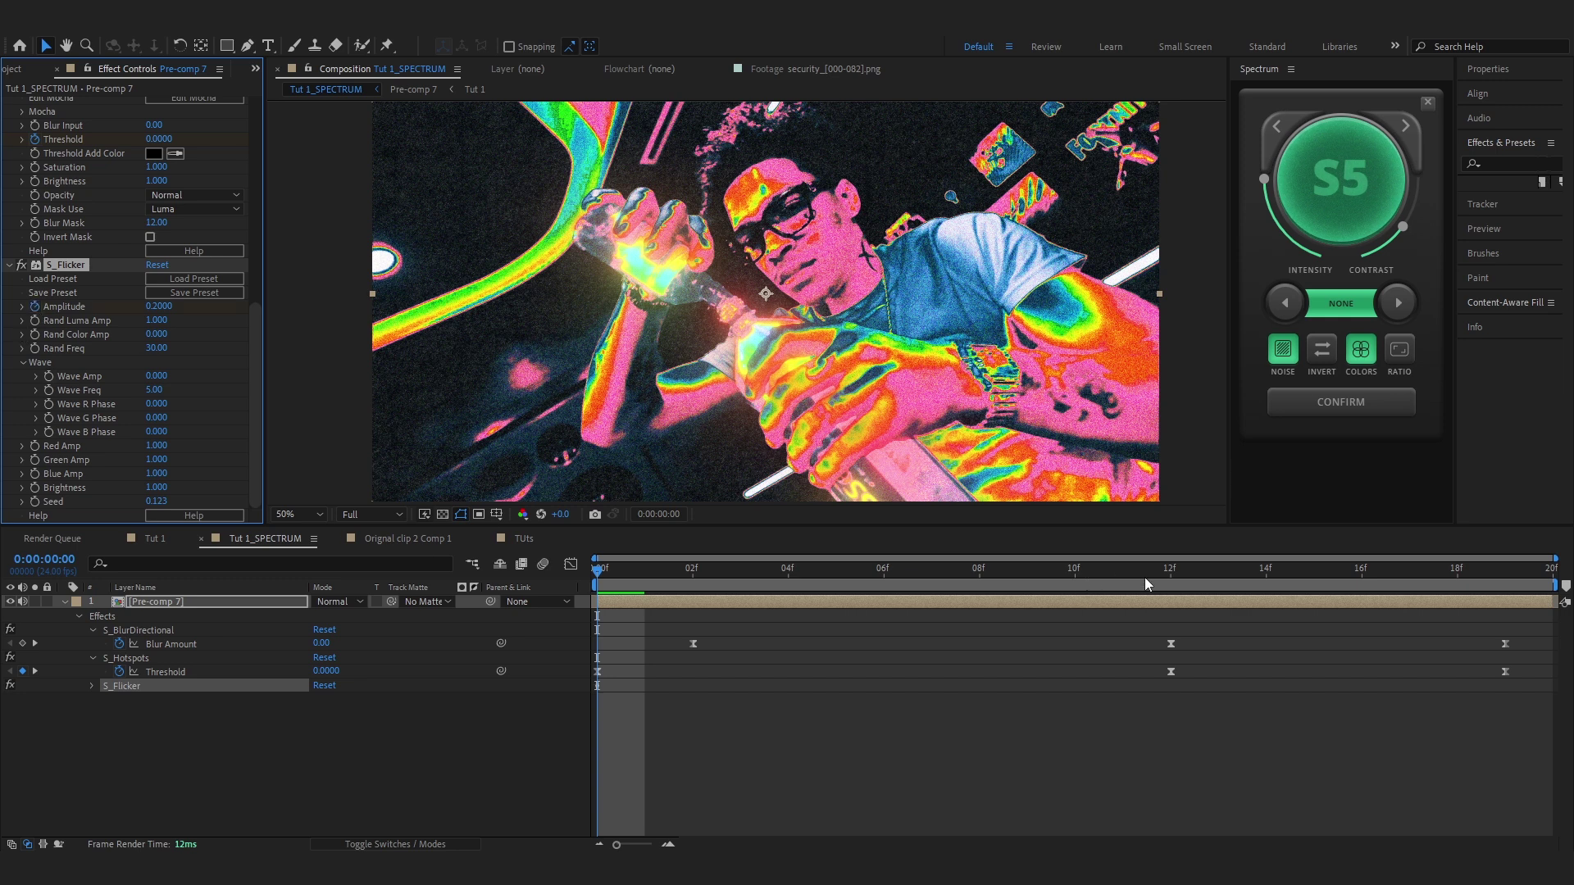
left_click(1171, 574)
left_click_drag(158, 305, 255, 317)
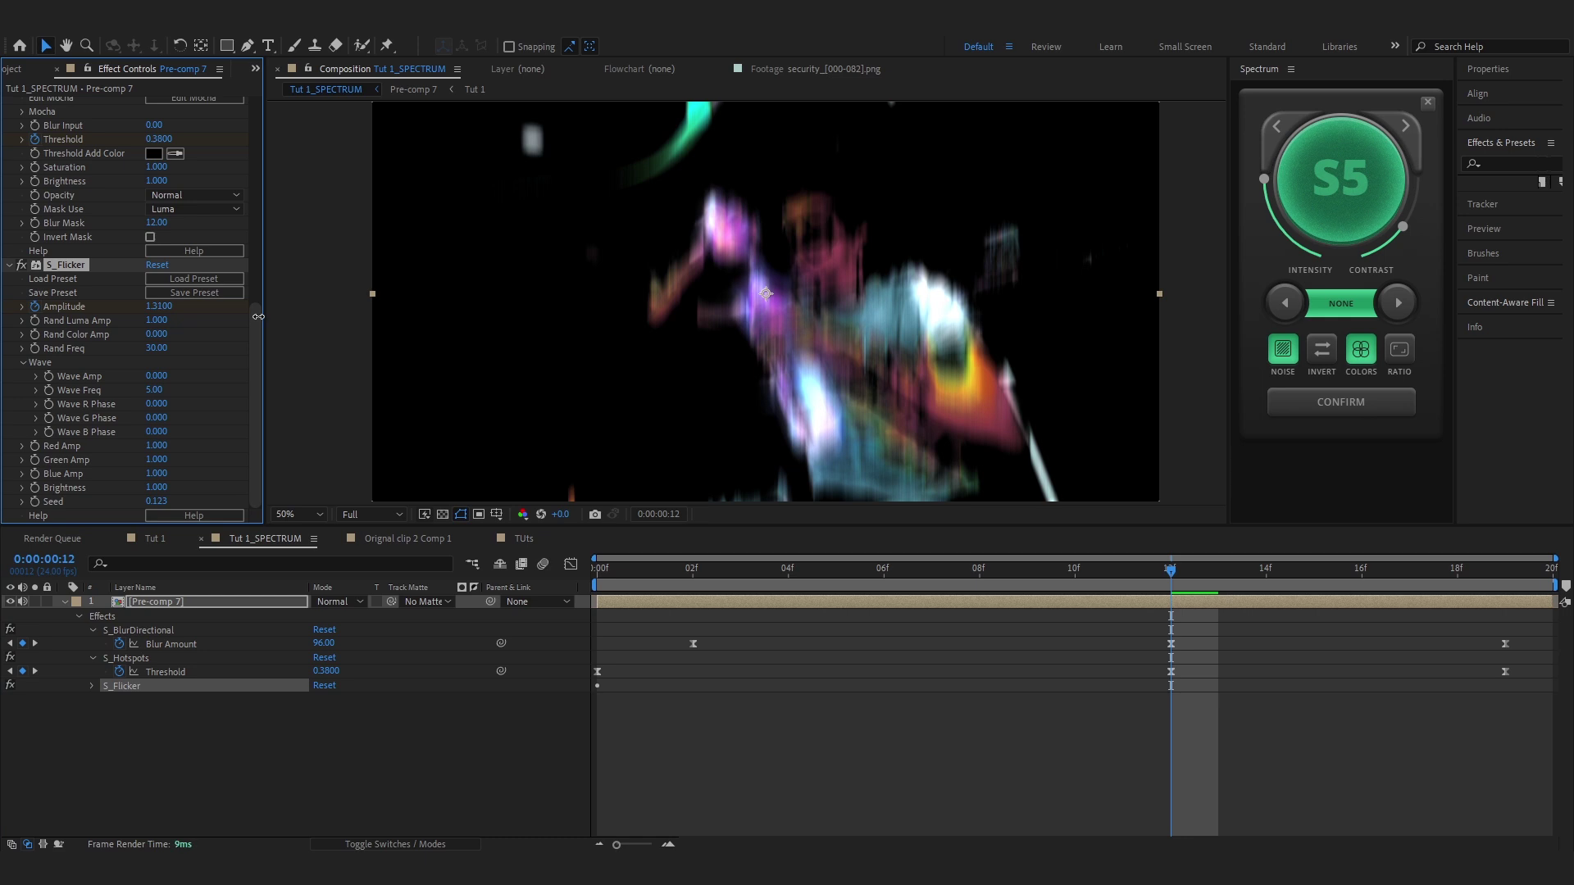
Move S_Flicker above S_Hotspots, preview, and reset S_Flicker at frame 19 to add an Amplitude keyframe at its default value.
scroll(77, 253, "up", 6)
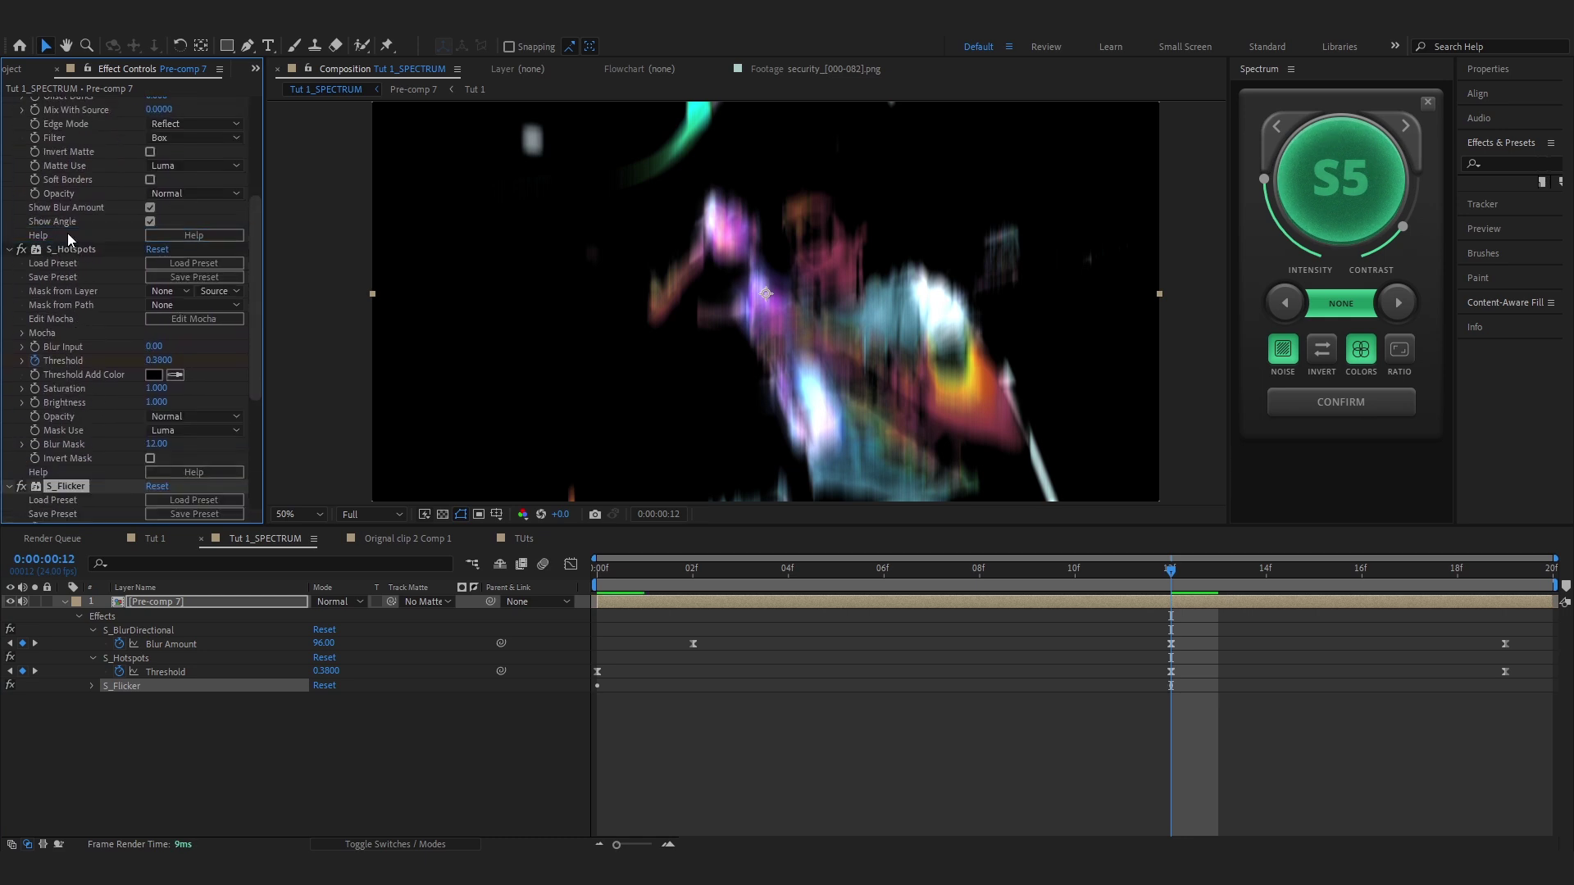
left_click_drag(69, 240, 69, 242)
key("space")
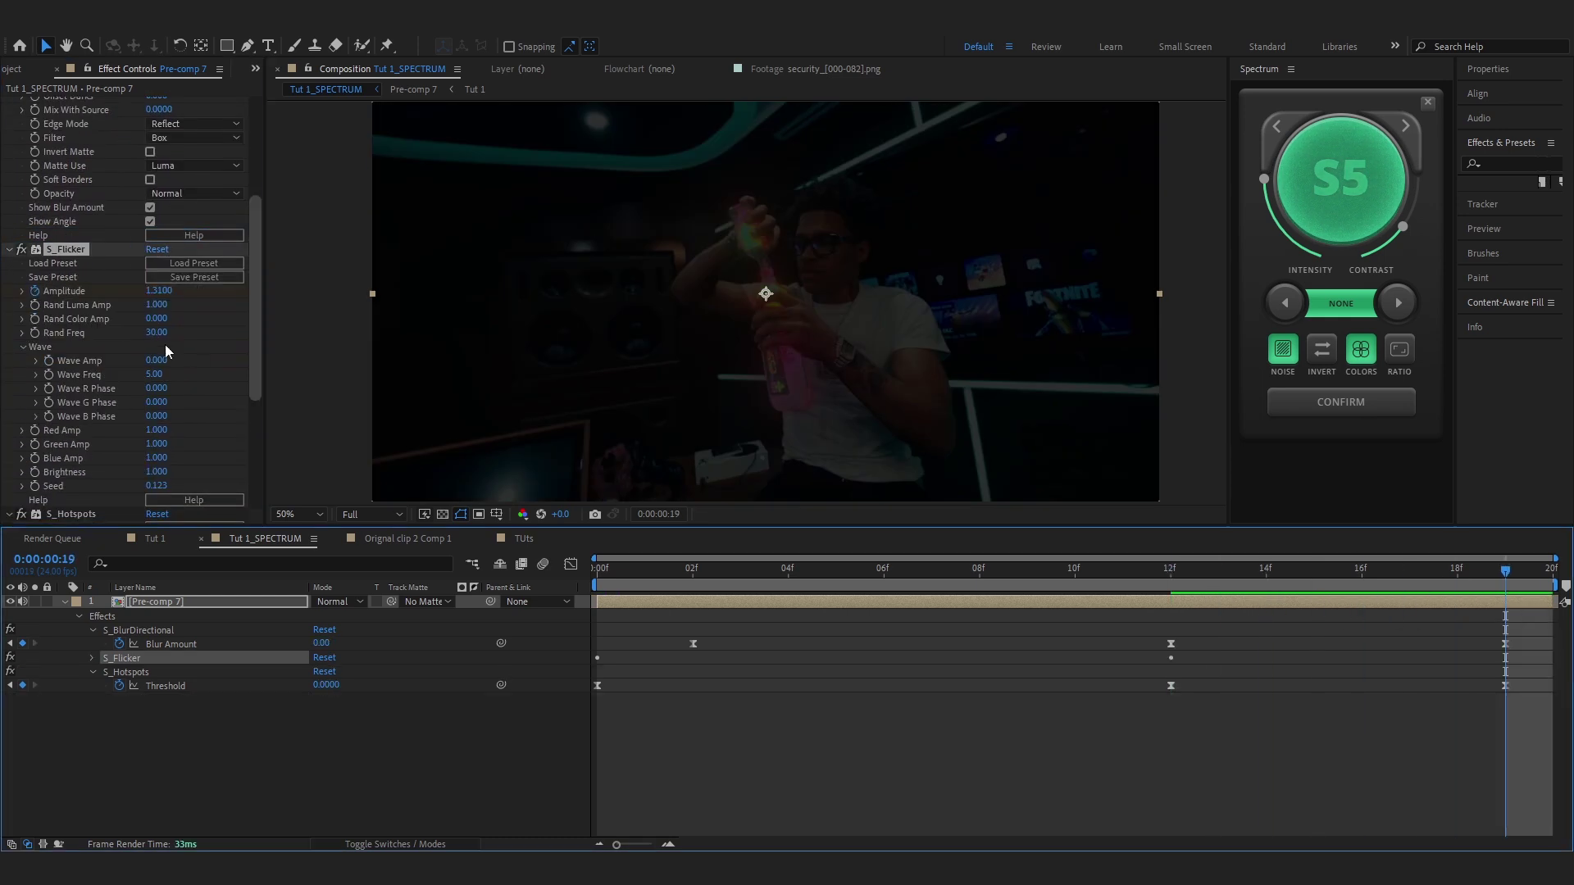
left_click(157, 249)
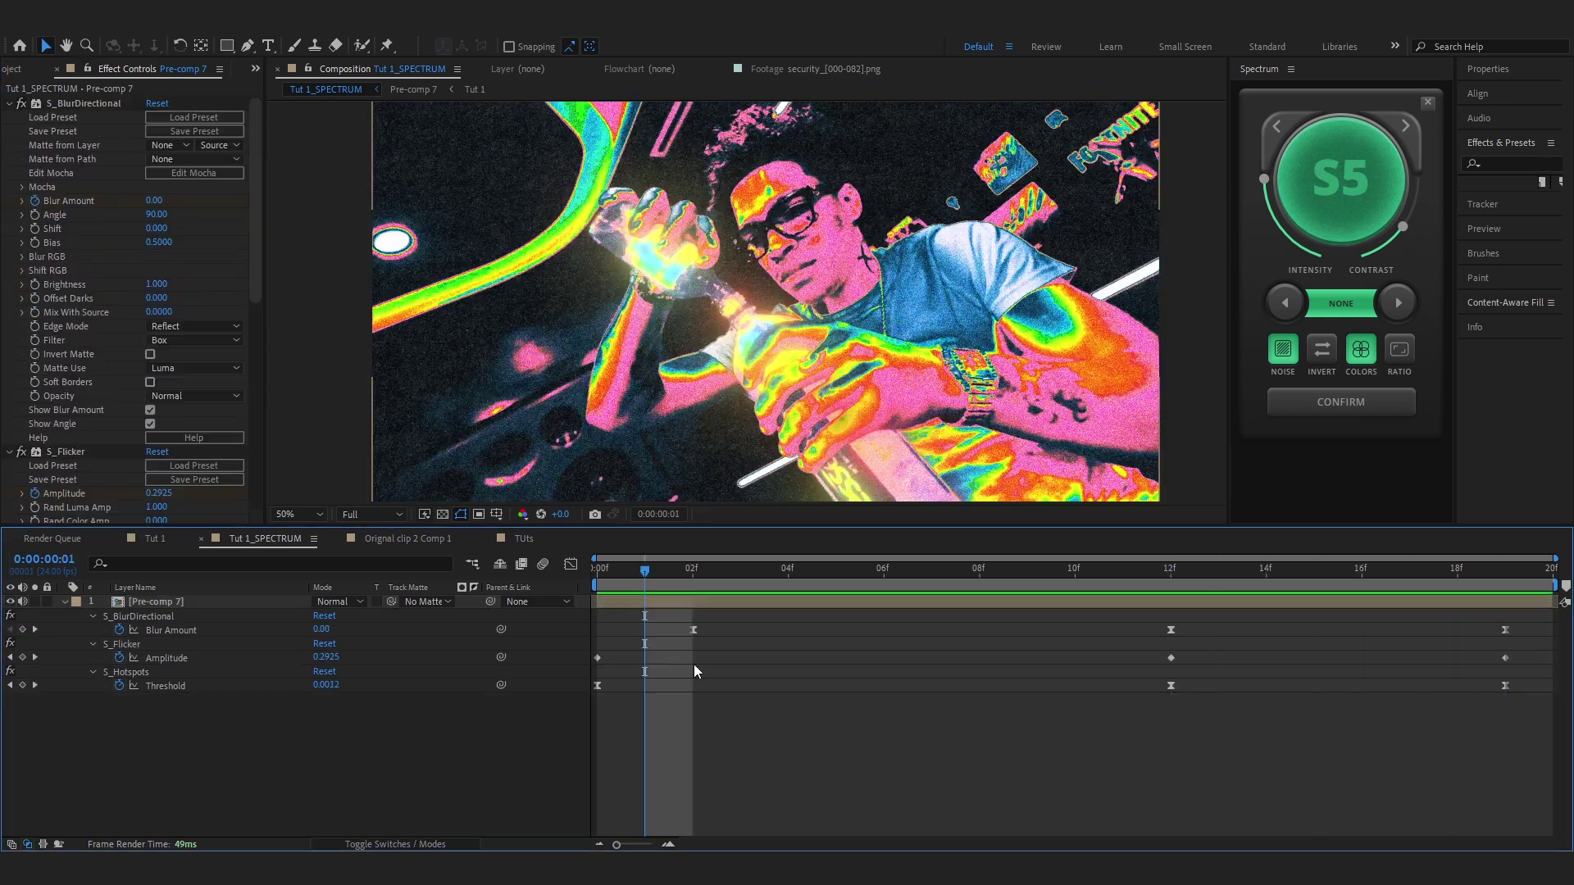
Easy Ease the Amplitude keyframes, move the first to frame 1, reshape the value graph into a sharp frame 12 peak, and preview.
left_click_drag(577, 661, 1571, 657)
key("F9")
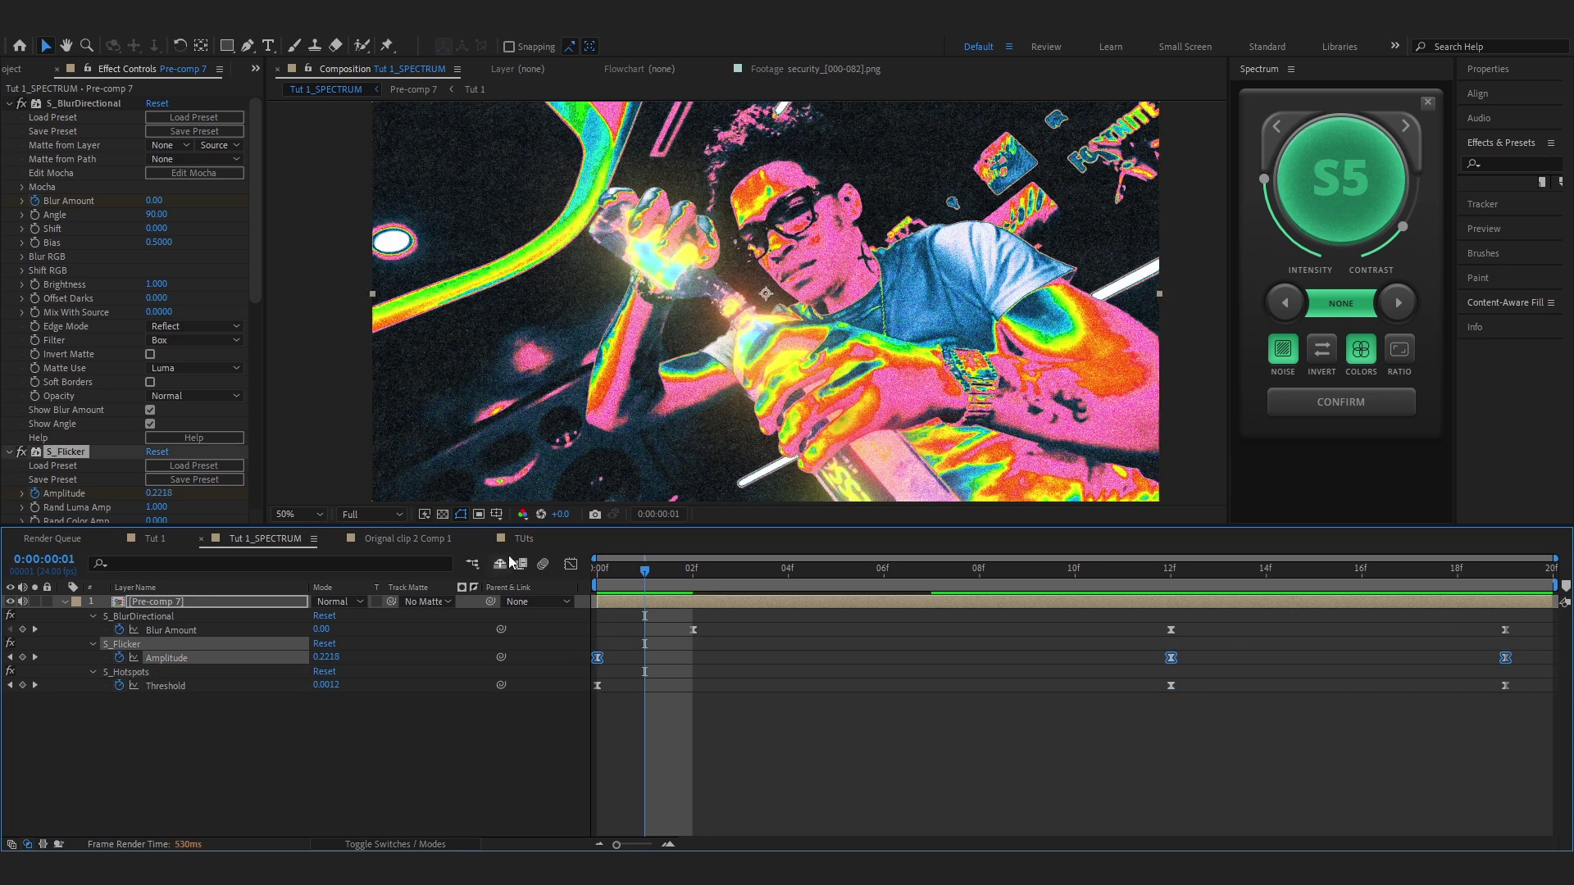
left_click(571, 564)
key("space")
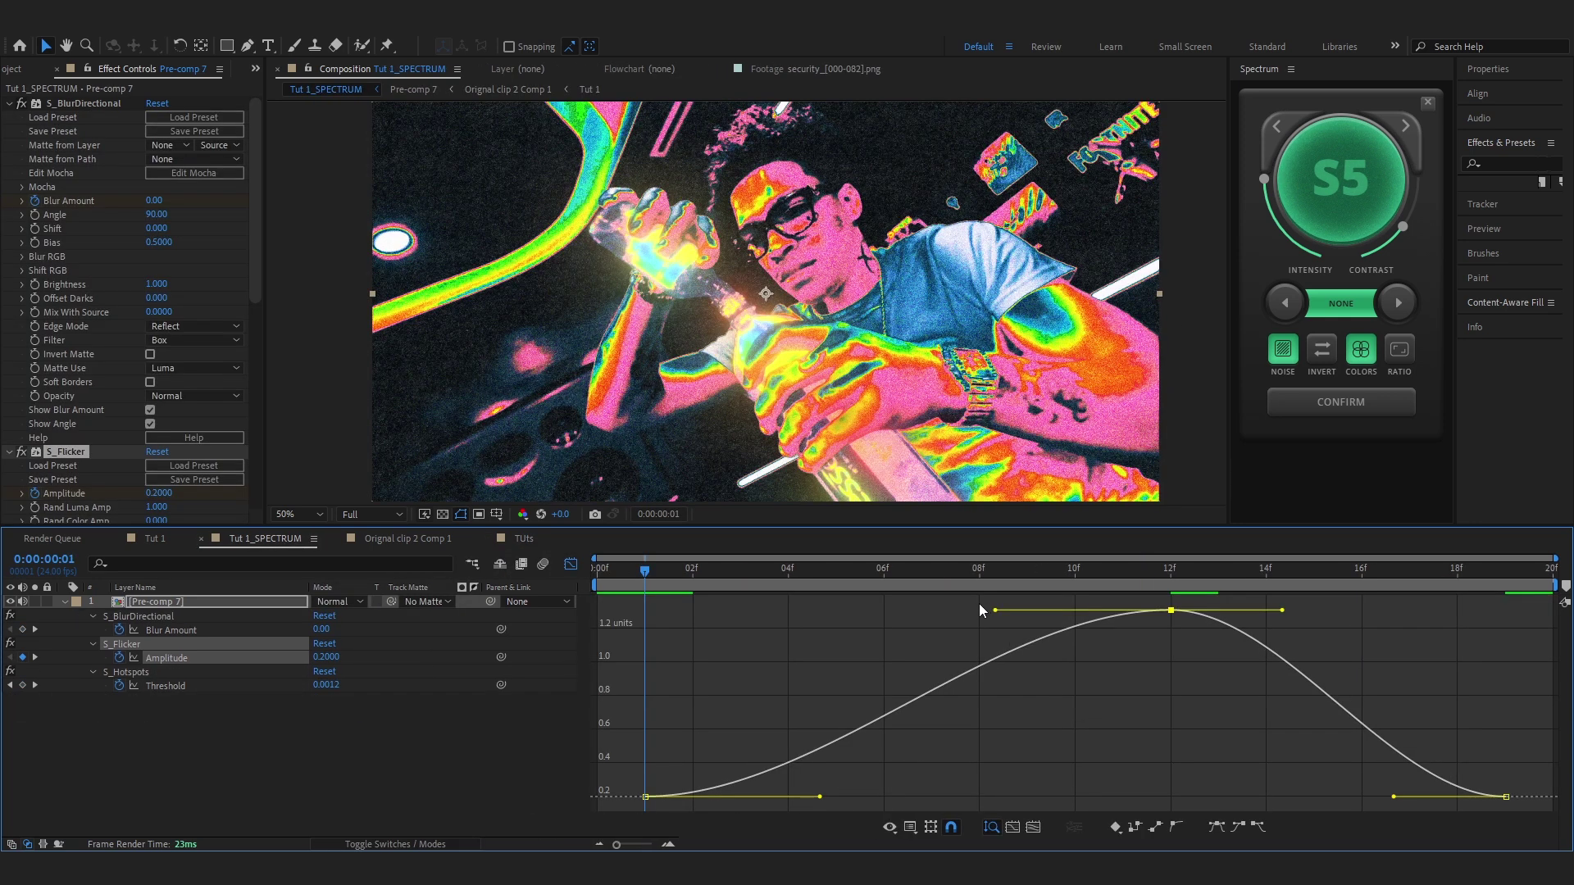
left_click_drag(995, 610, 1159, 741)
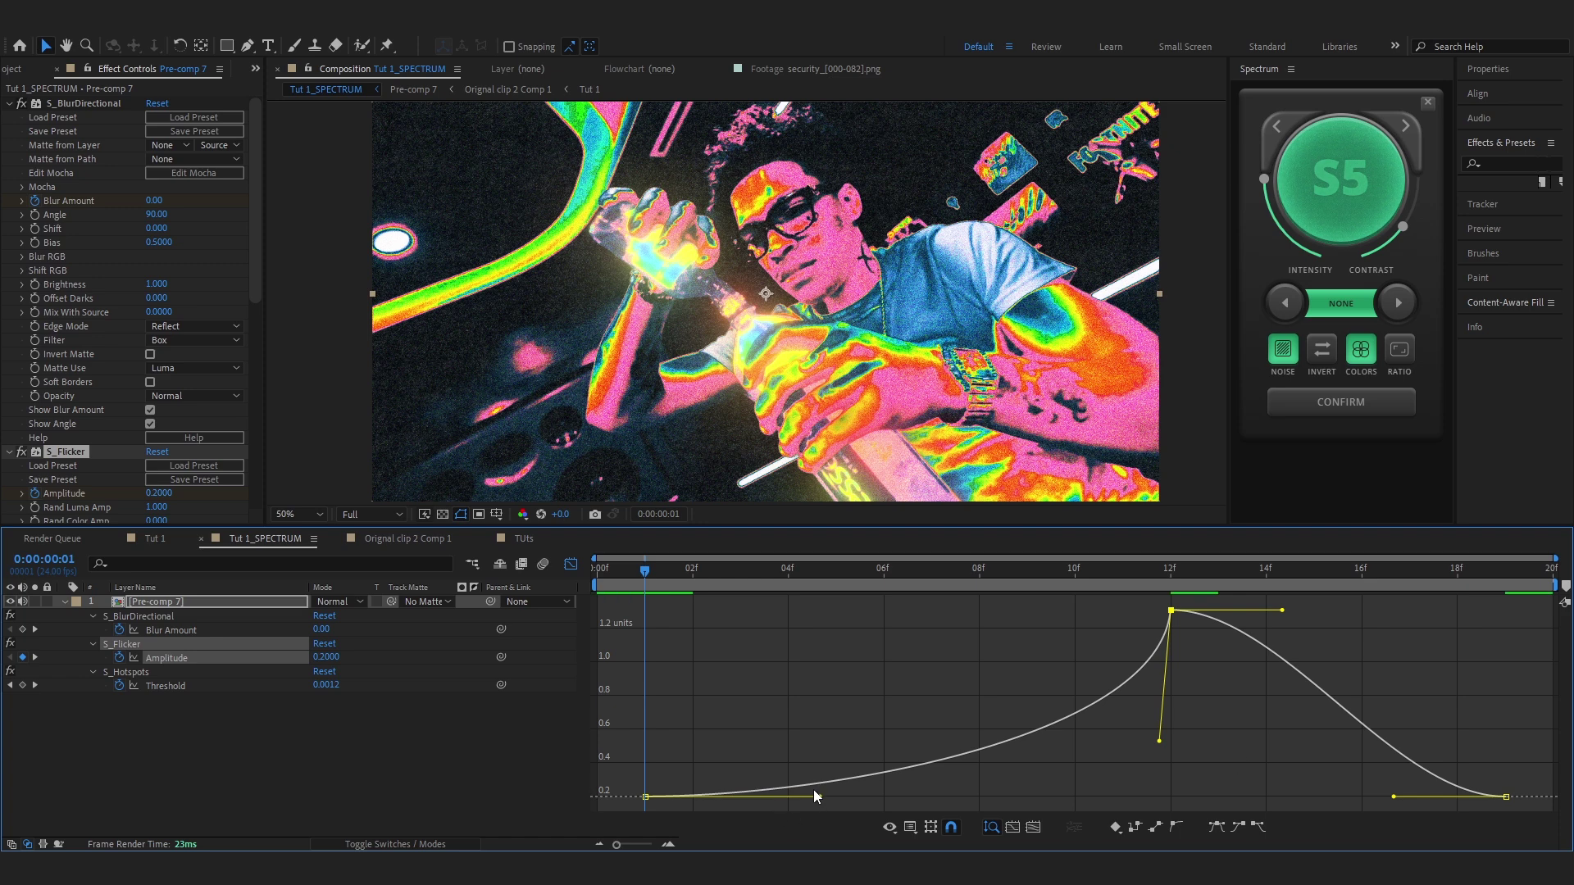
left_click_drag(818, 799, 913, 795)
key("super")
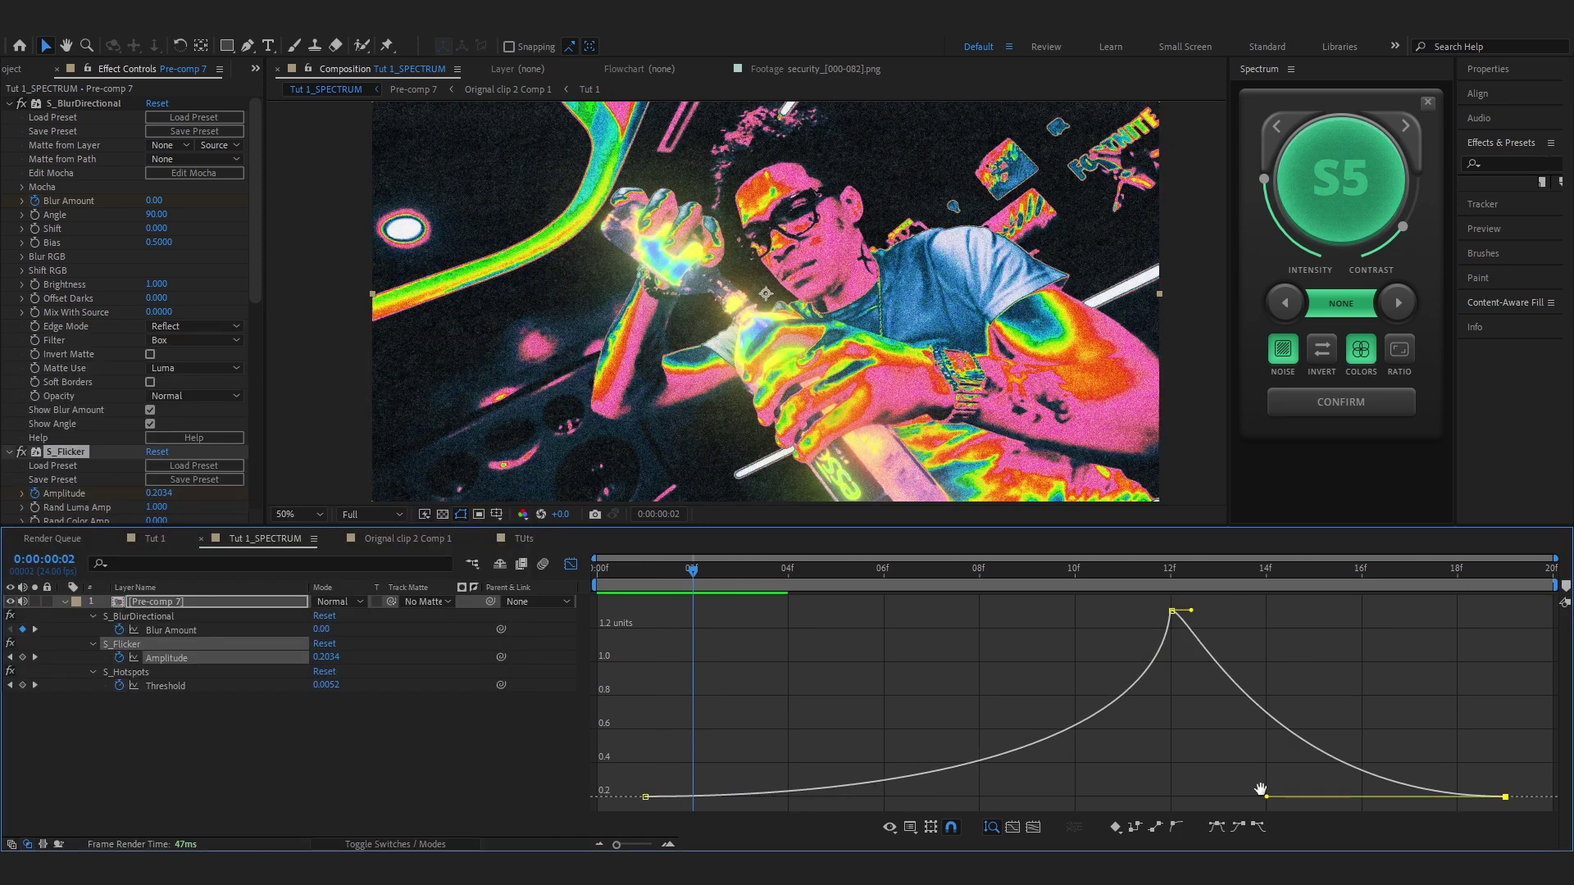
key("space")
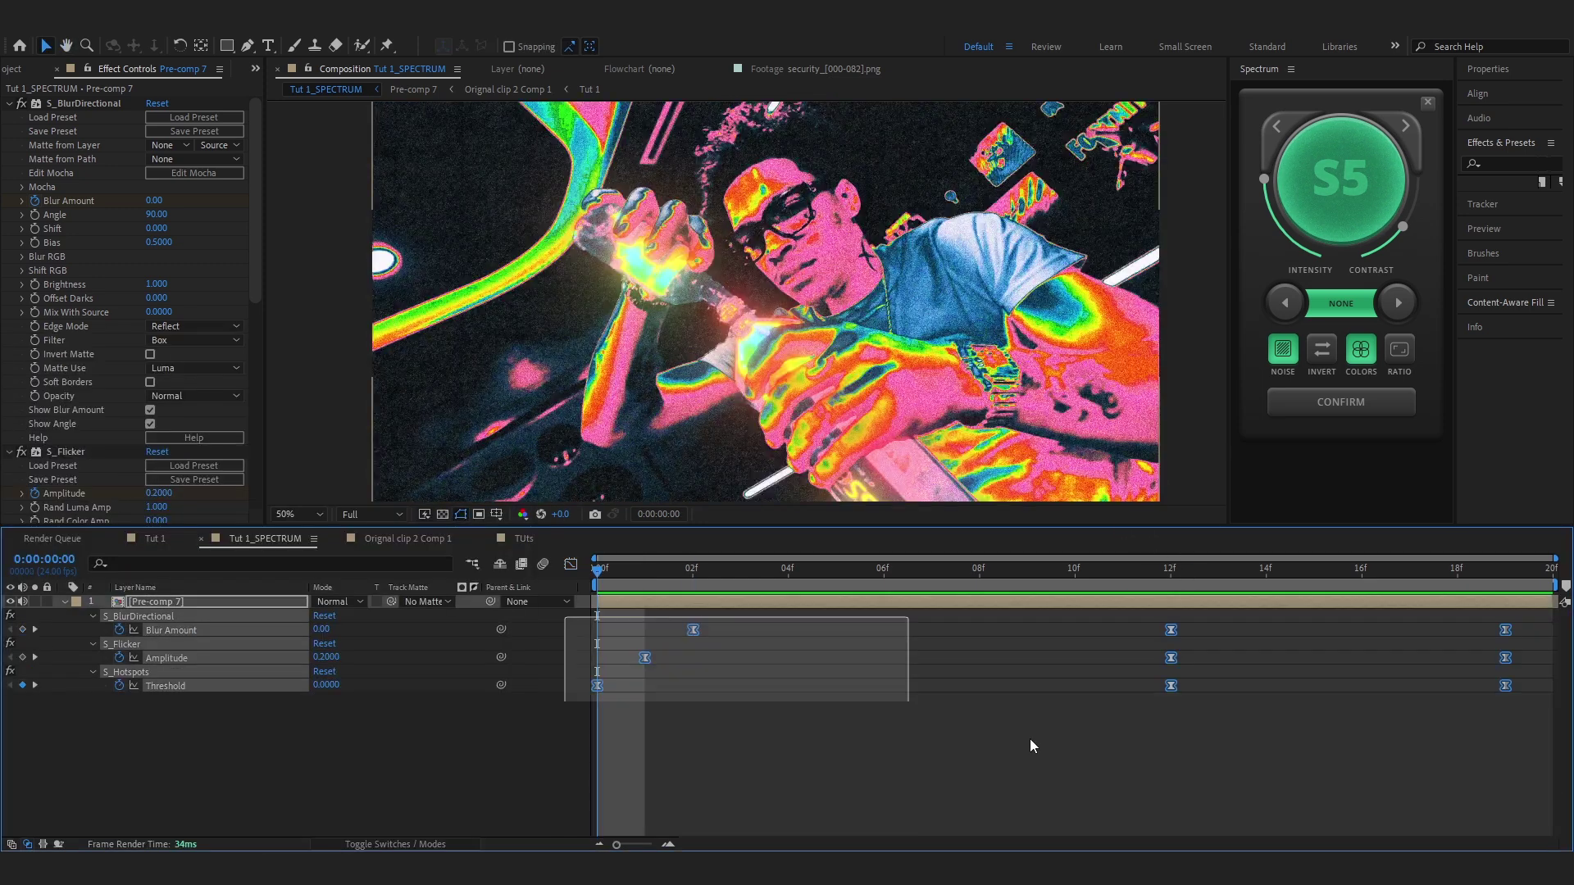
Shift all effect keyframes one frame earlier, then move the last Blur Amount and Amplitude keyframes to frame 20 and the last Threshold keyframe to frame 16.
left_click_drag(1029, 739, 1471, 684)
key("space")
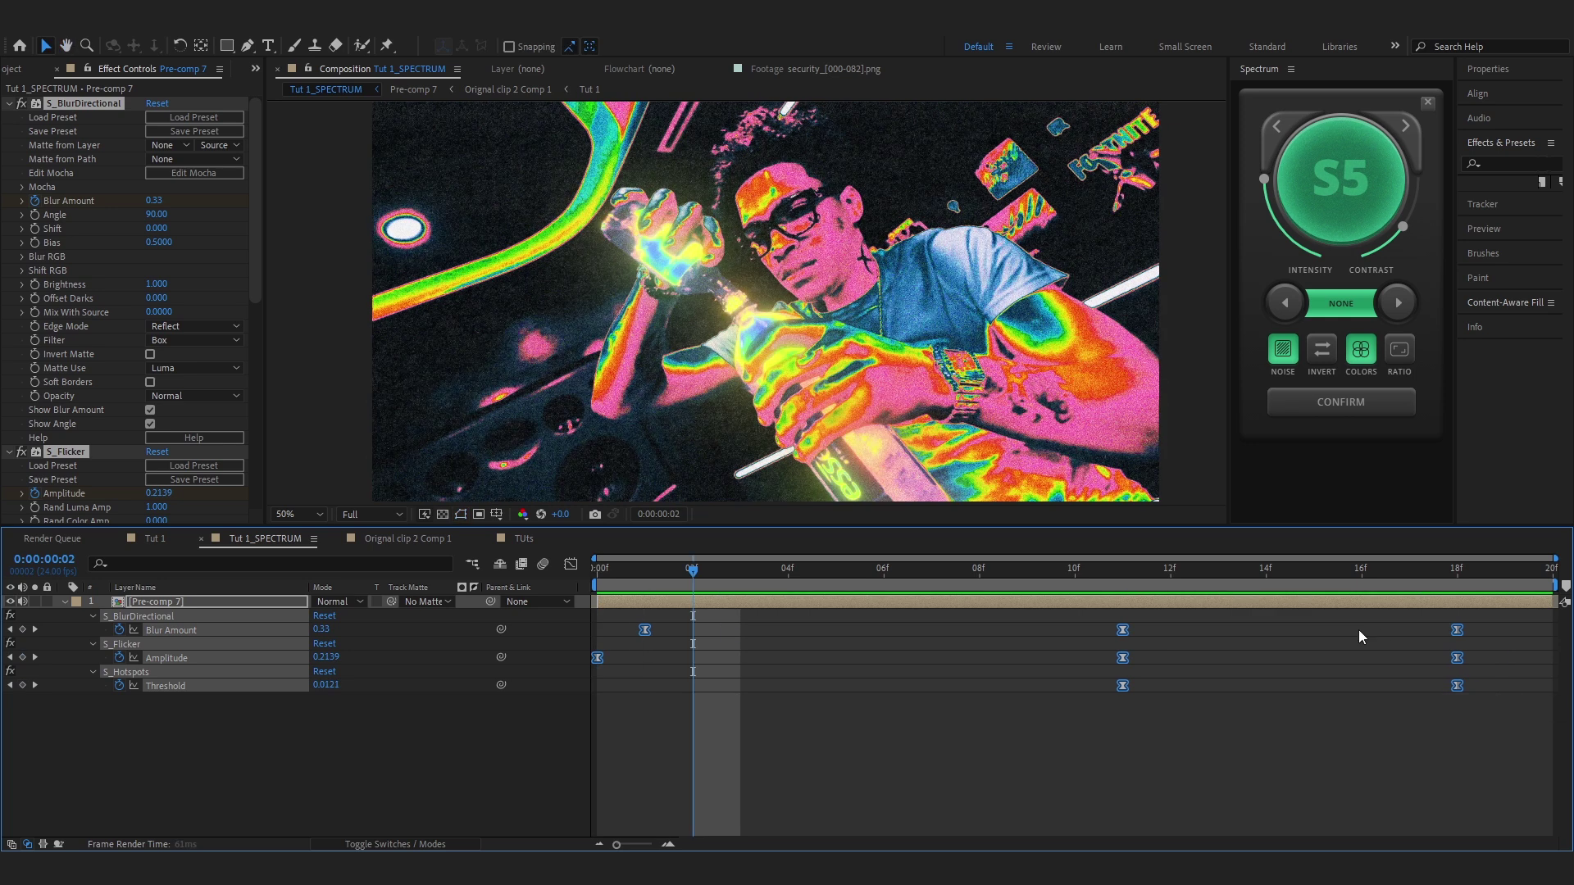
key("space")
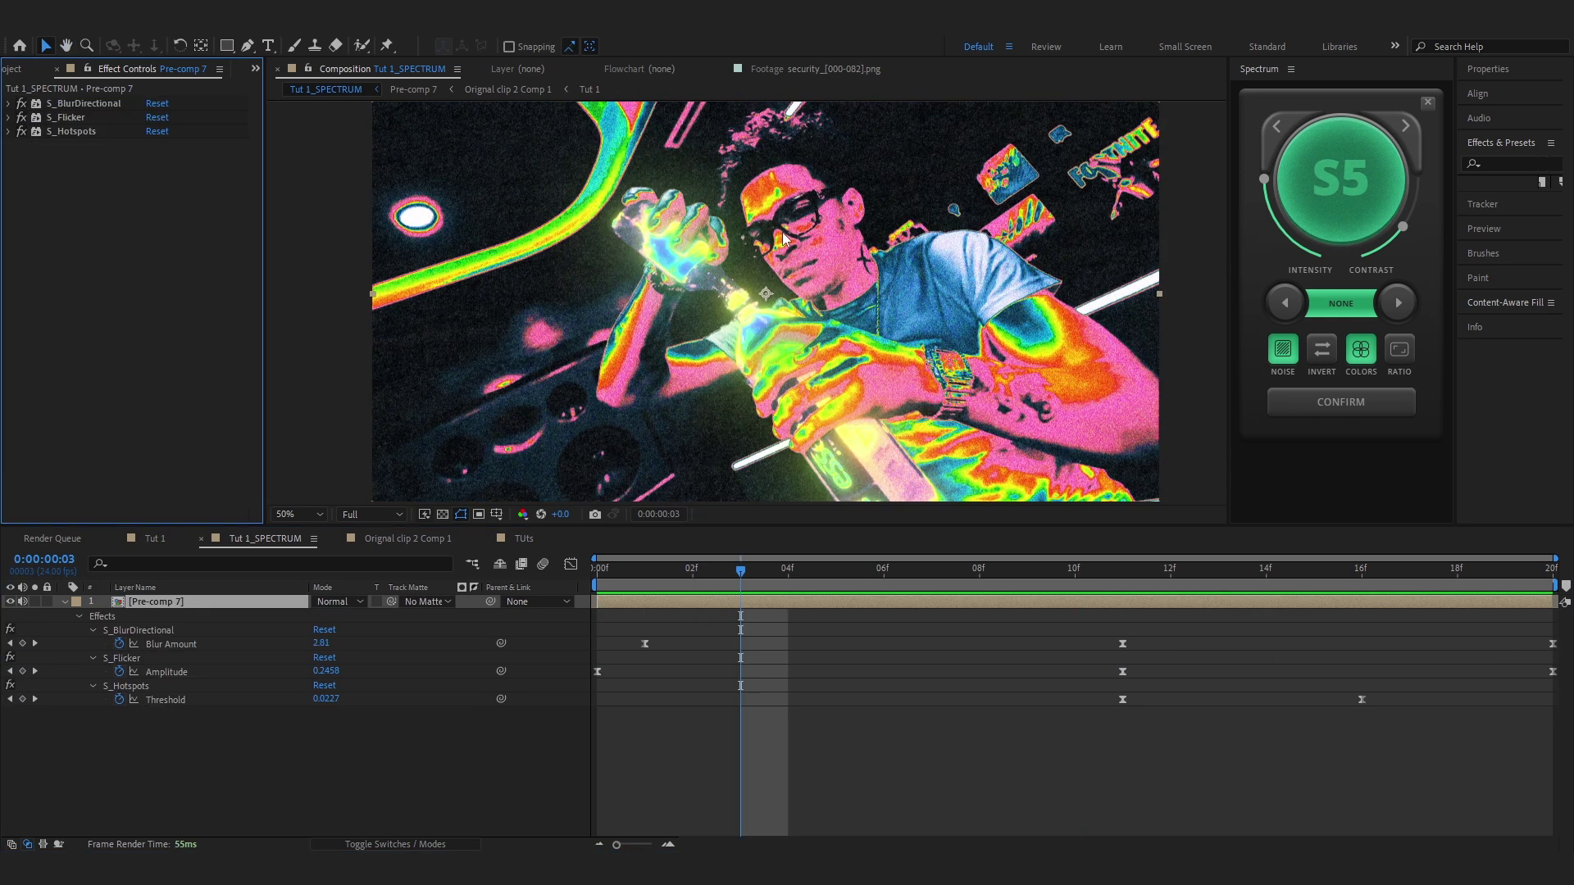
Apply Deep Glow to Pre-comp 7 with Radius 337, Exposure 0.33 and a Threshold of 90%.
key("ctrl+space")
type("deep")
key("Return")
left_click_drag(158, 158, 231, 160)
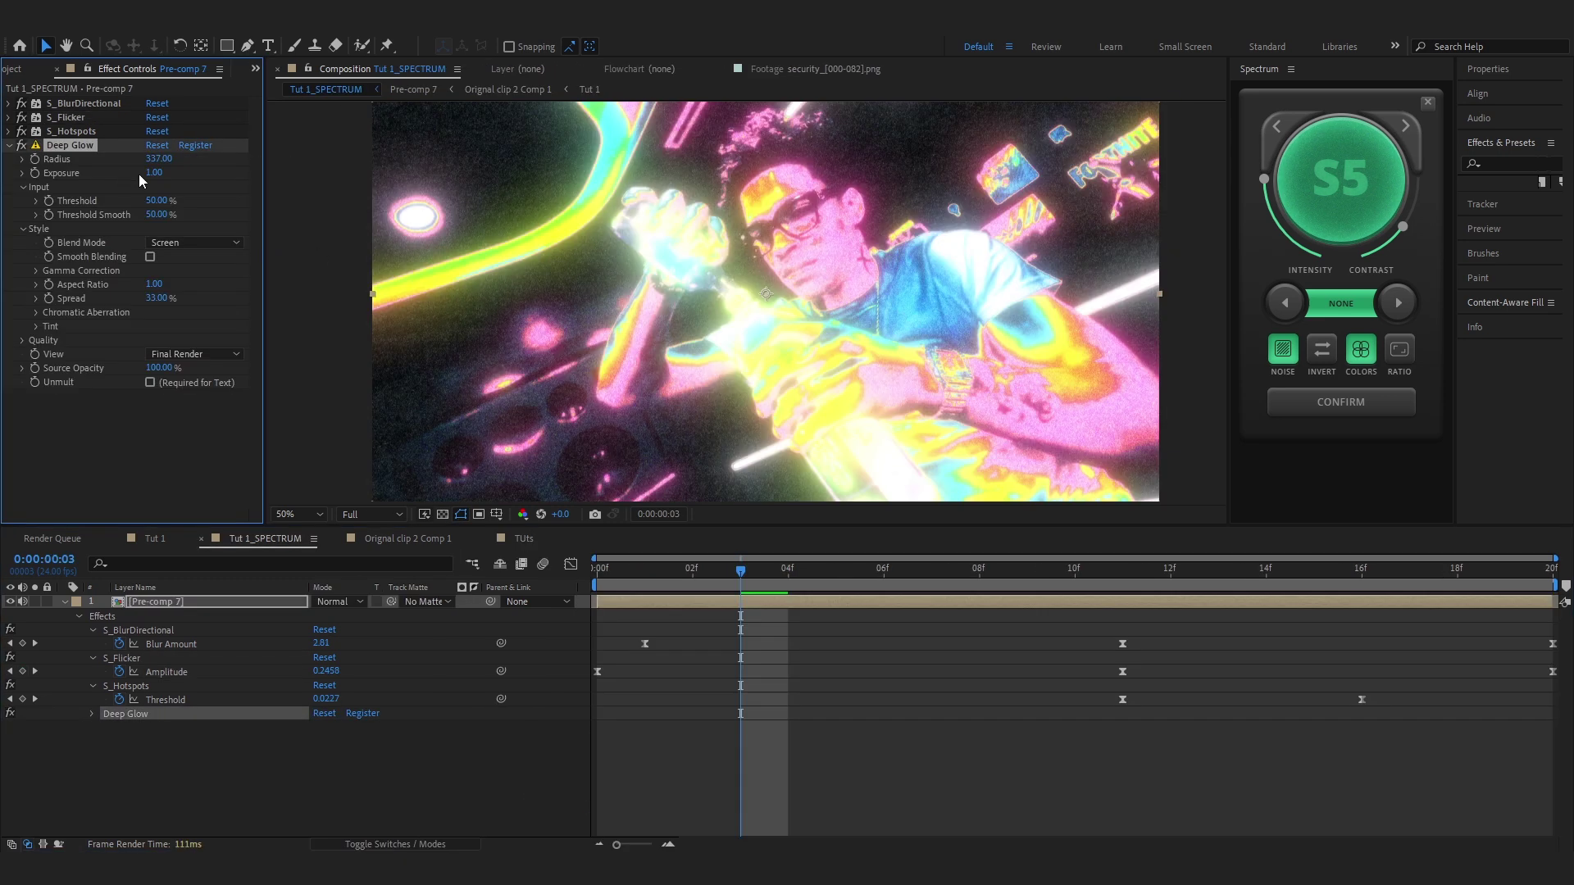
left_click_drag(141, 173, 105, 175)
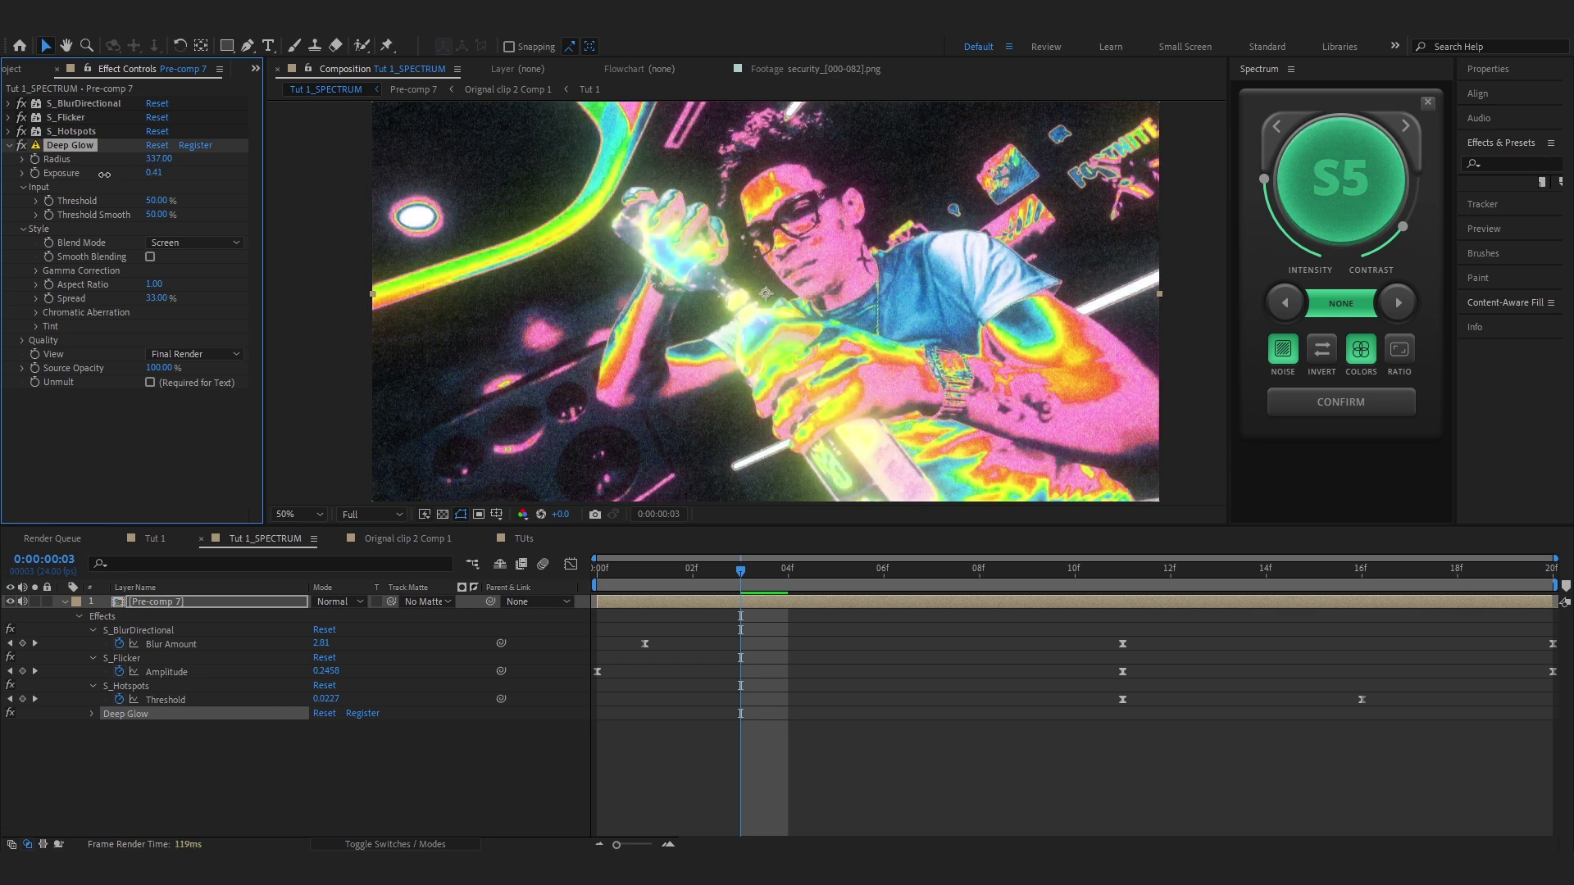
left_click(608, 566)
left_click_drag(156, 201, 212, 202)
Keyframe the Deep Glow Exposure at frame 0 and raise it to 1.23 at frame 11.
left_click(34, 173)
left_click(885, 607)
key("u")
key("u")
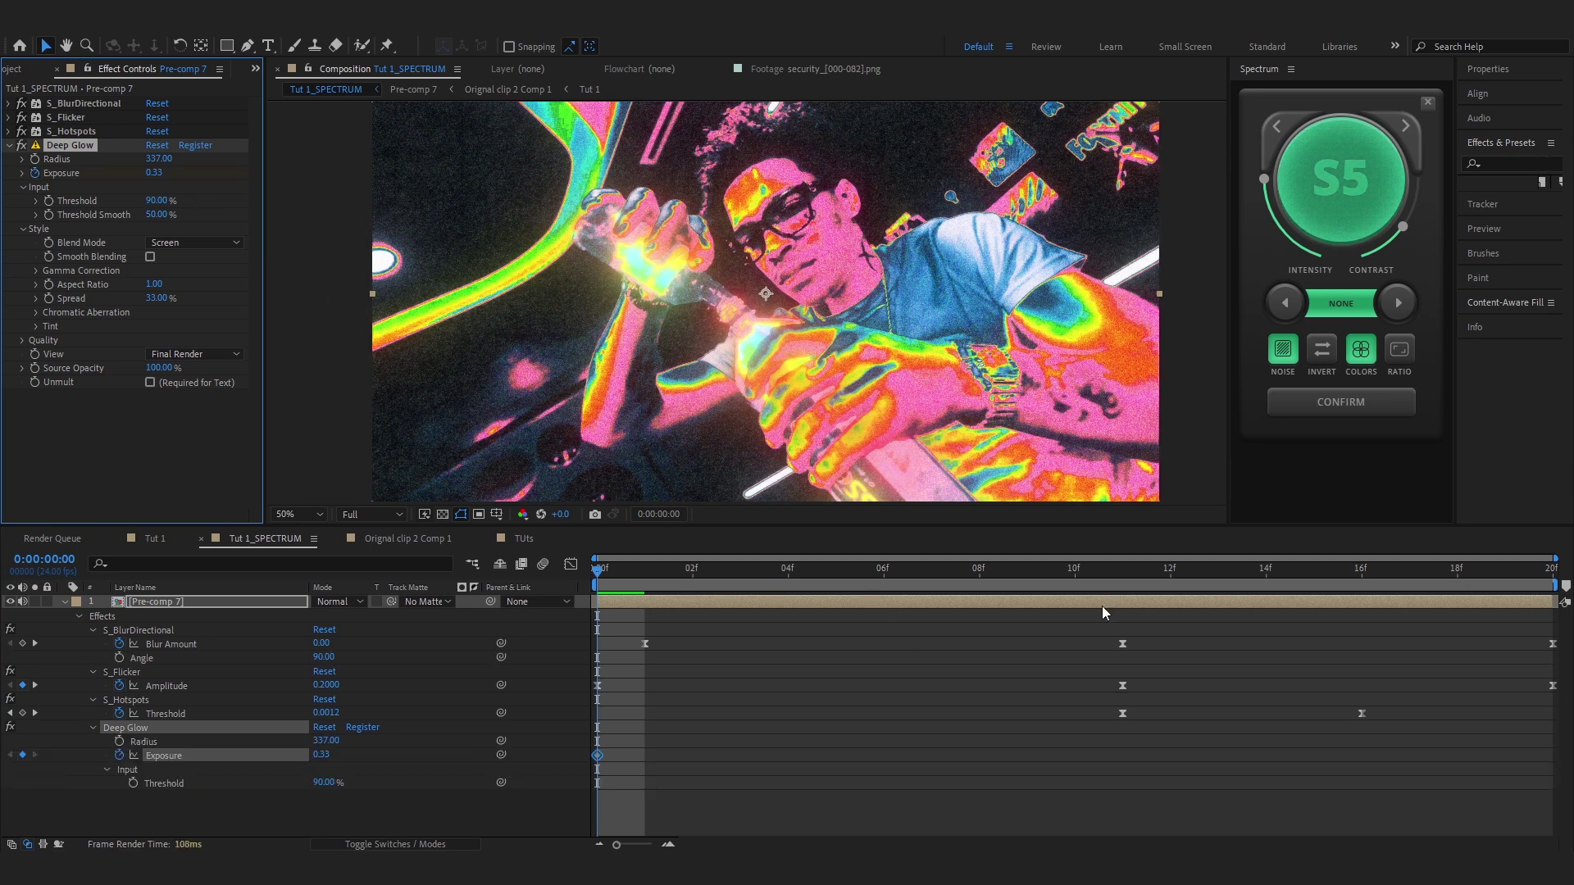
left_click(1136, 570)
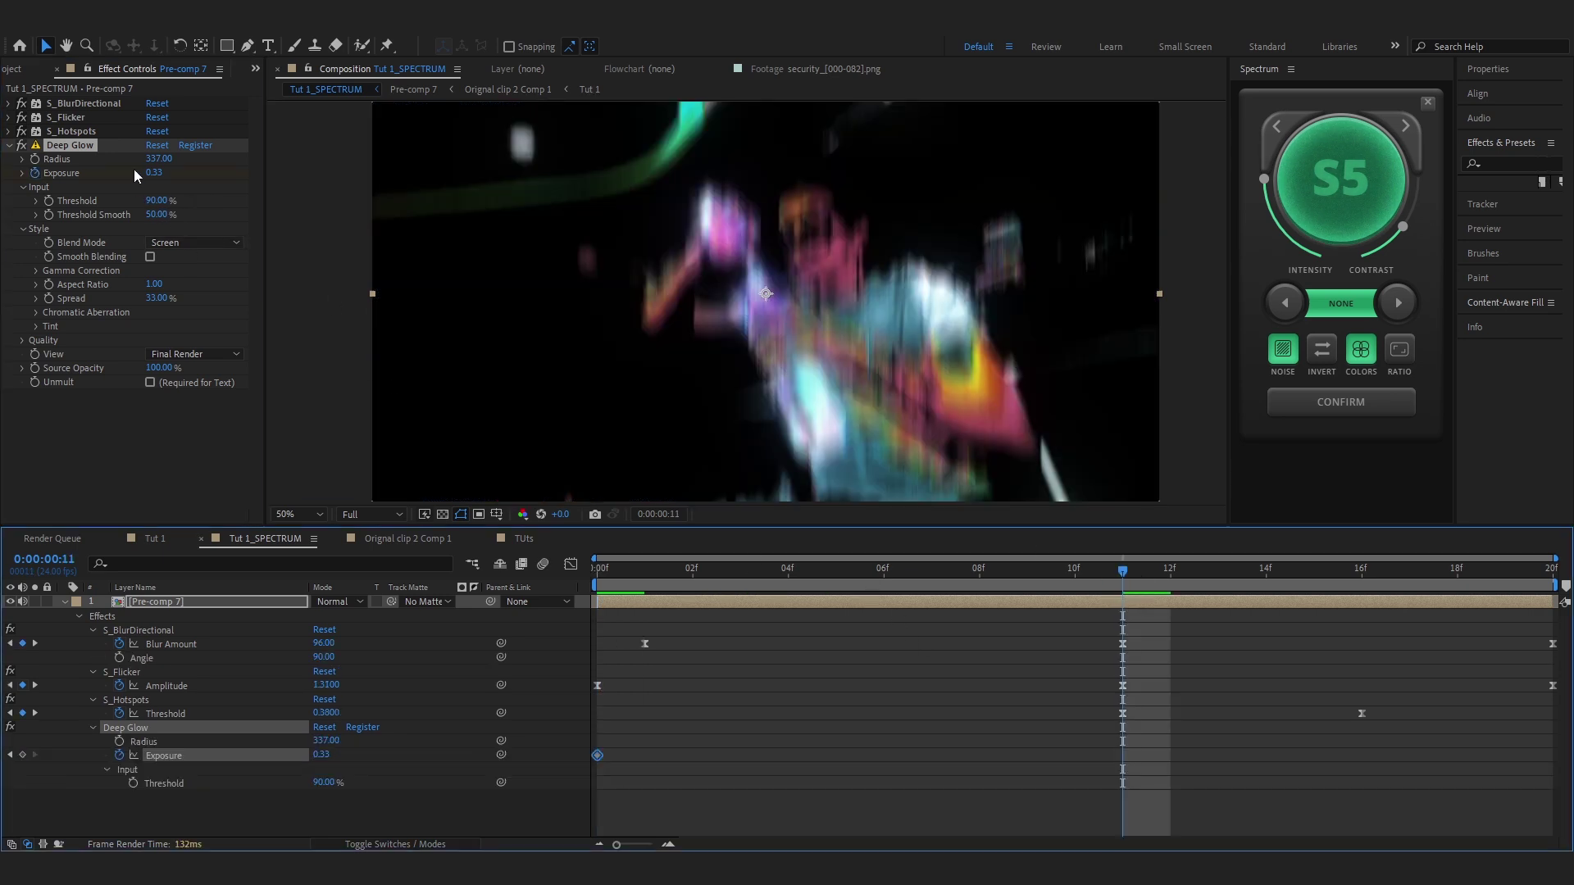
left_click_drag(150, 175, 495, 490)
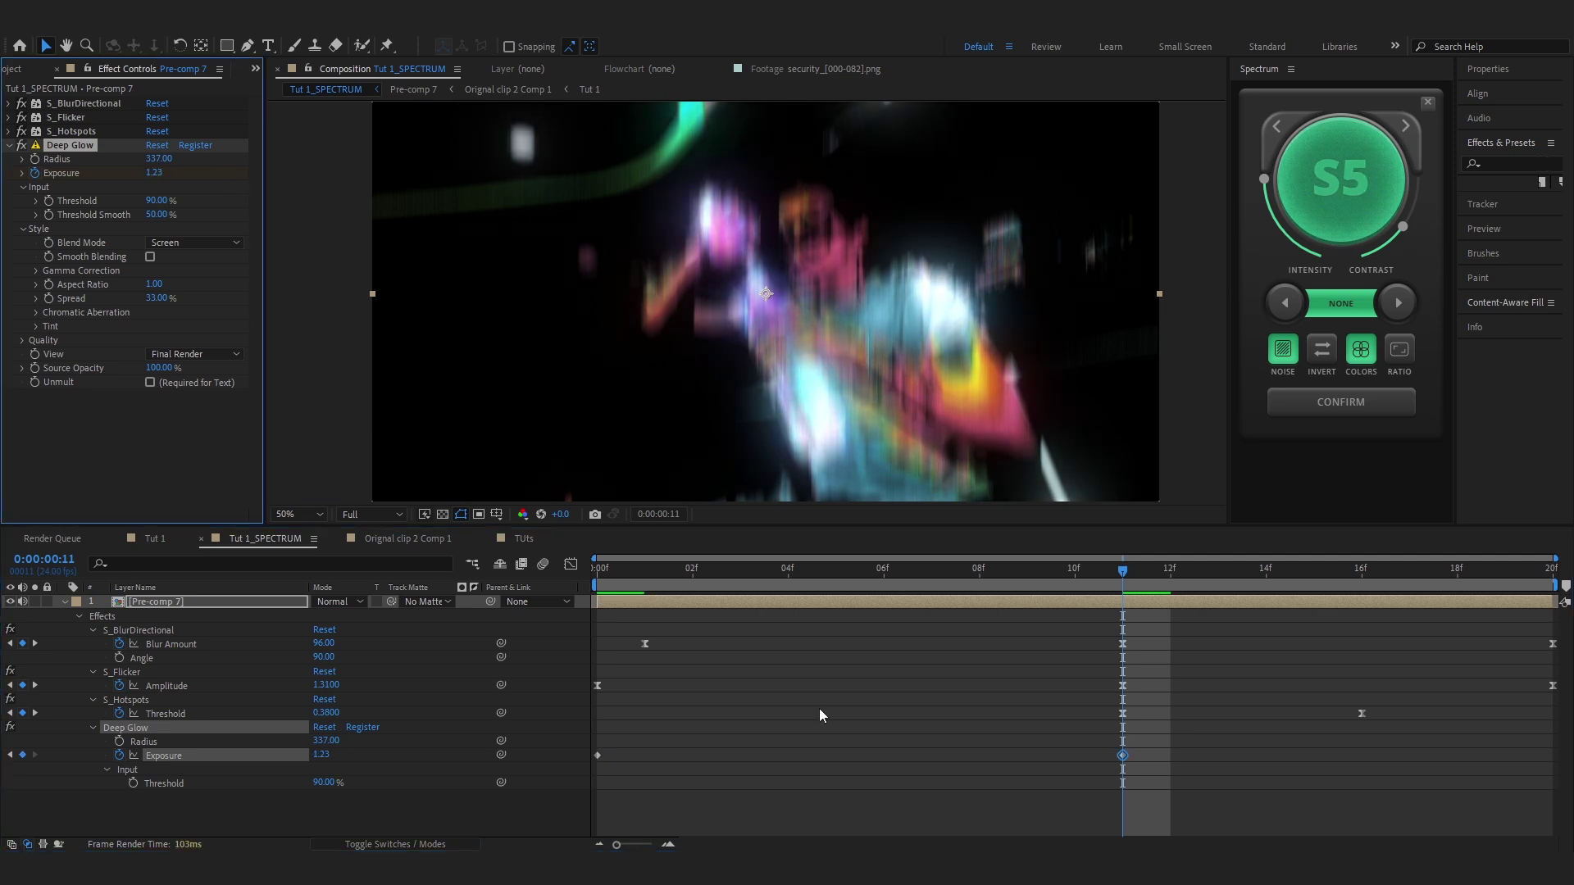
Add a Deep Glow Exposure keyframe of 0.33 at frame 7 and preview the animation.
left_click_drag(1120, 571, 955, 621)
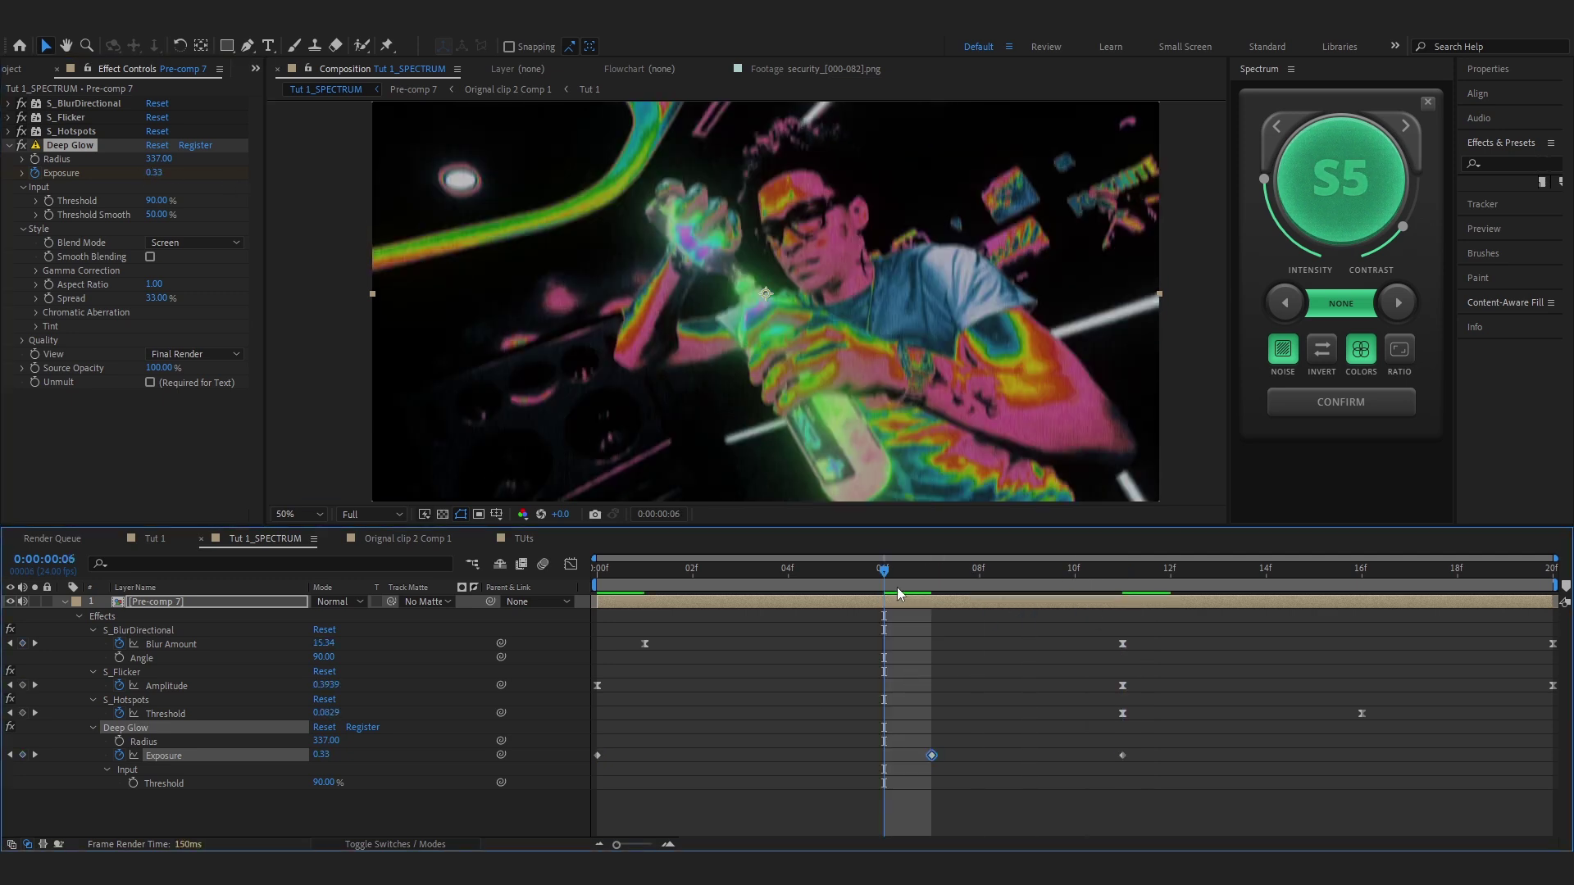
left_click_drag(894, 576, 892, 663)
key("space")
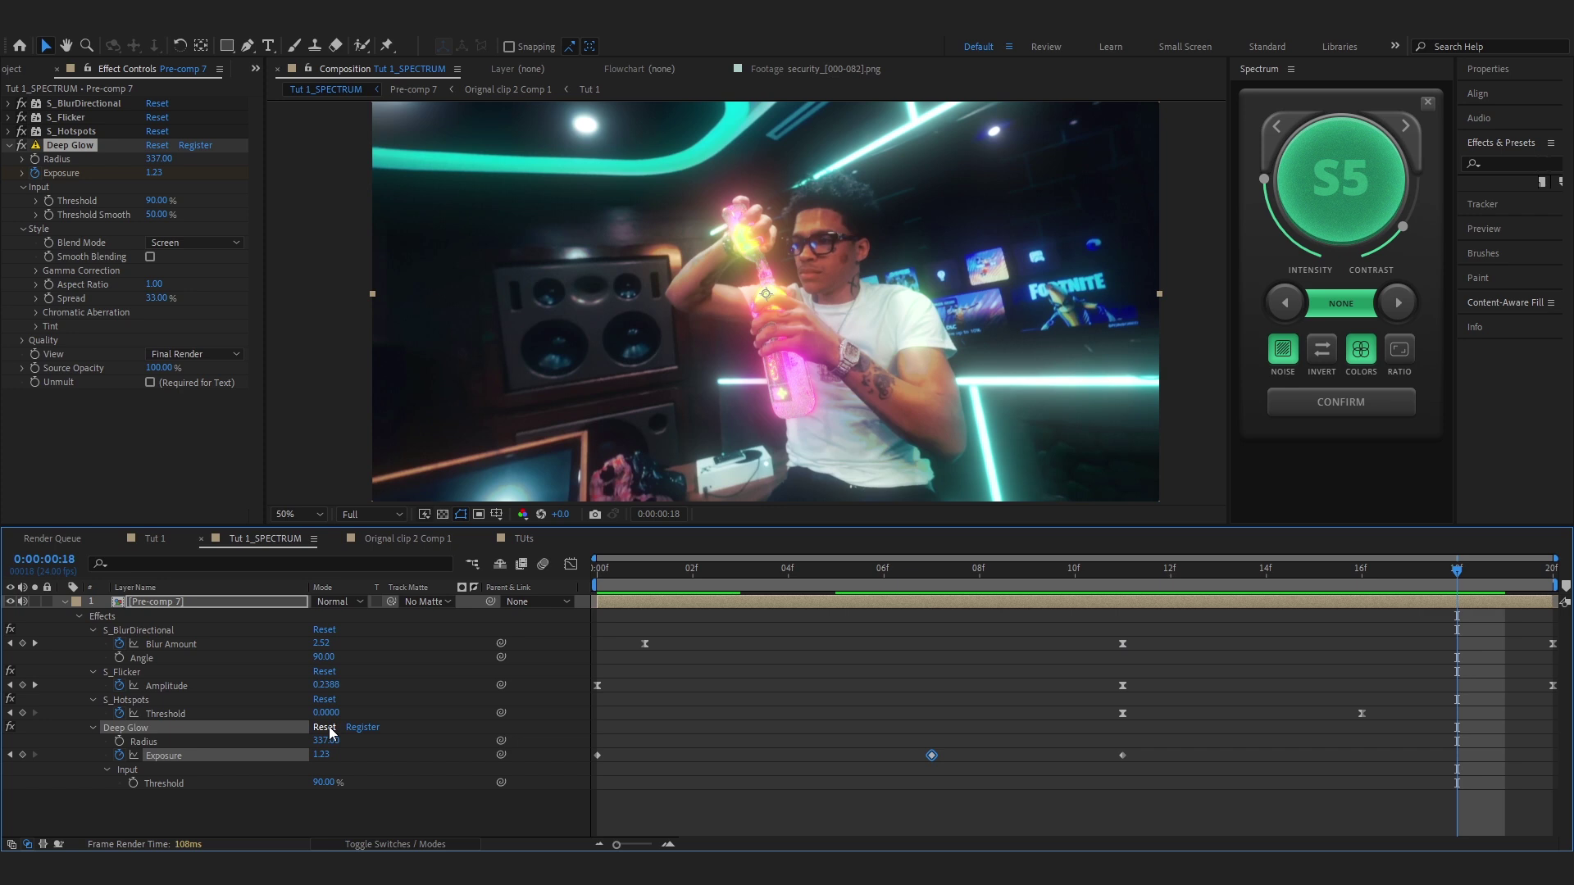